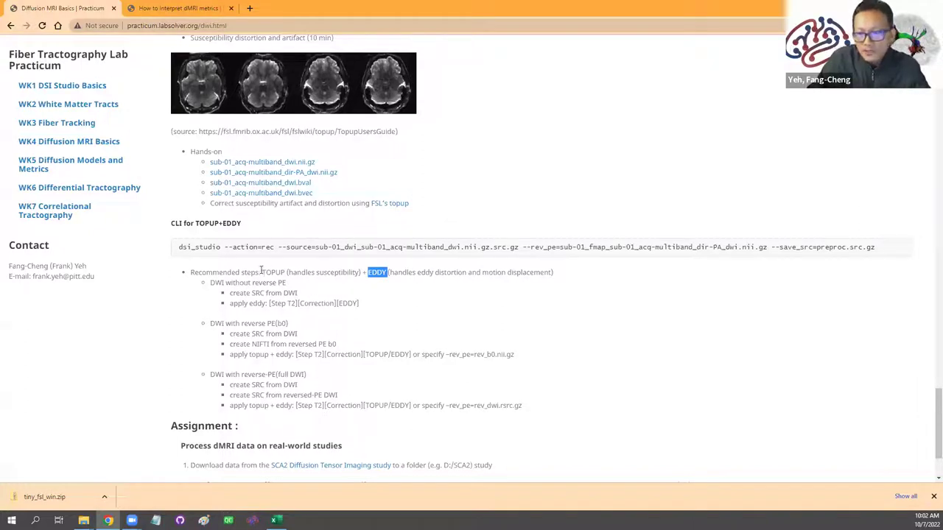
Step: Highlight the recommended TOPUP and EDDY processing text, and the Step T1a: Quality Control instruction in the assignment
left_click_drag(261, 272, 190, 271)
left_click(553, 273, "shift")
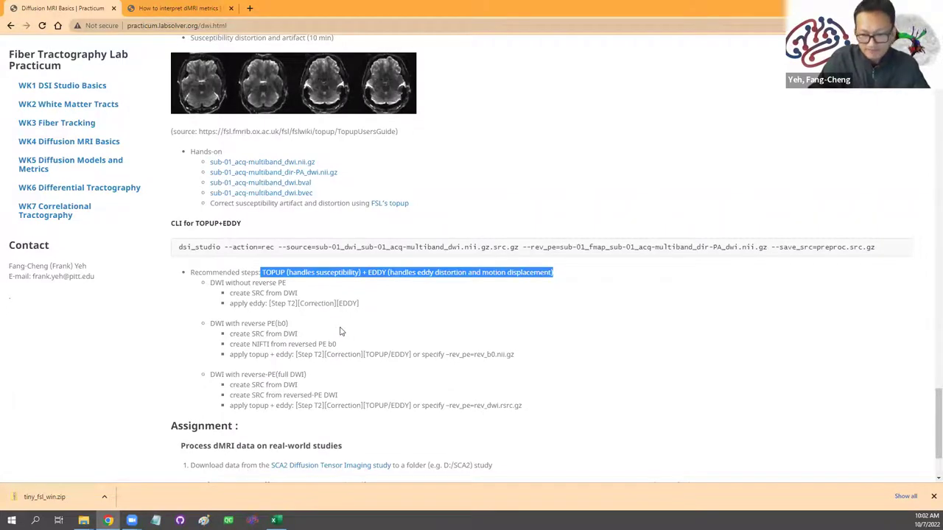
scroll(340, 332, "down", 2)
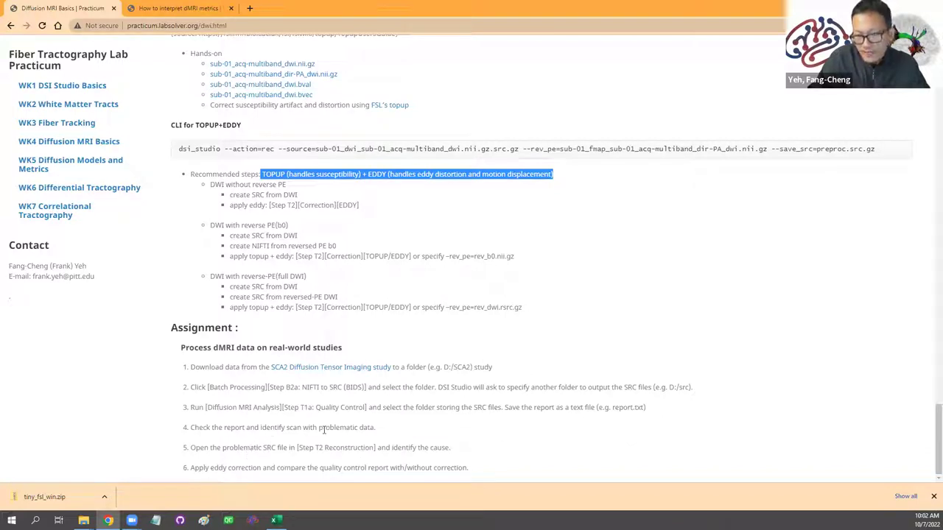
left_click_drag(285, 407, 366, 406)
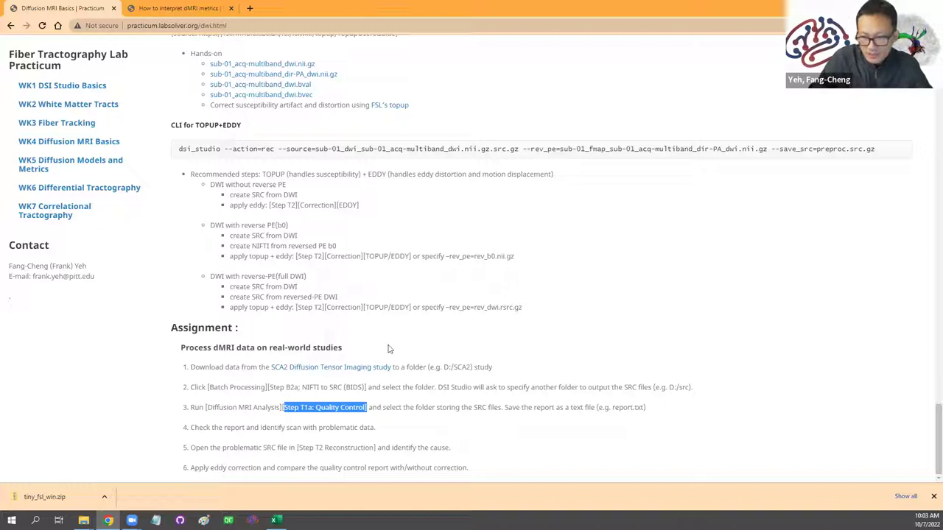
Step: Open the SCA2 Diffusion Tensor Imaging dataset linked in the assignment and request its download through the browser
left_click(365, 369)
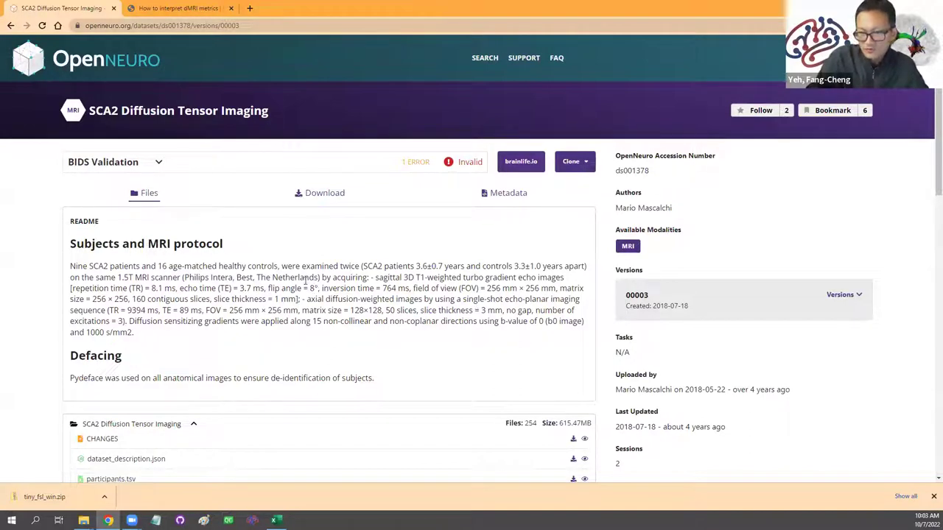
left_click(325, 194)
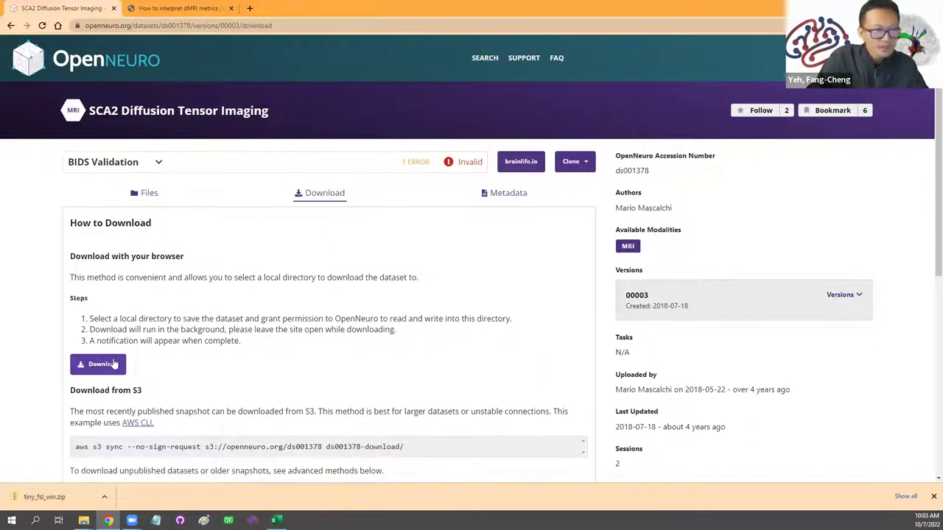
left_click(88, 368)
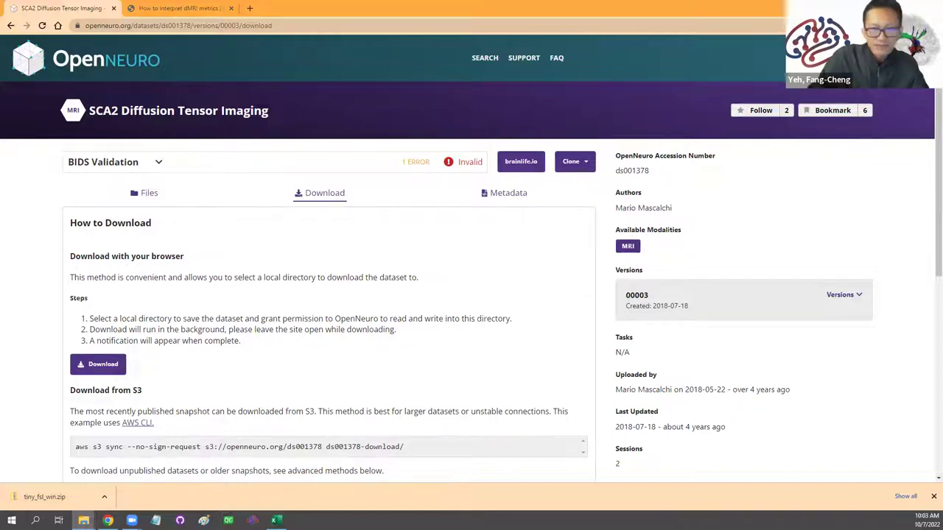
Step: Switch to the File Explorer window showing the nii dataset folder, reposition it over the web page and widen the Name column
key("alt+Tab")
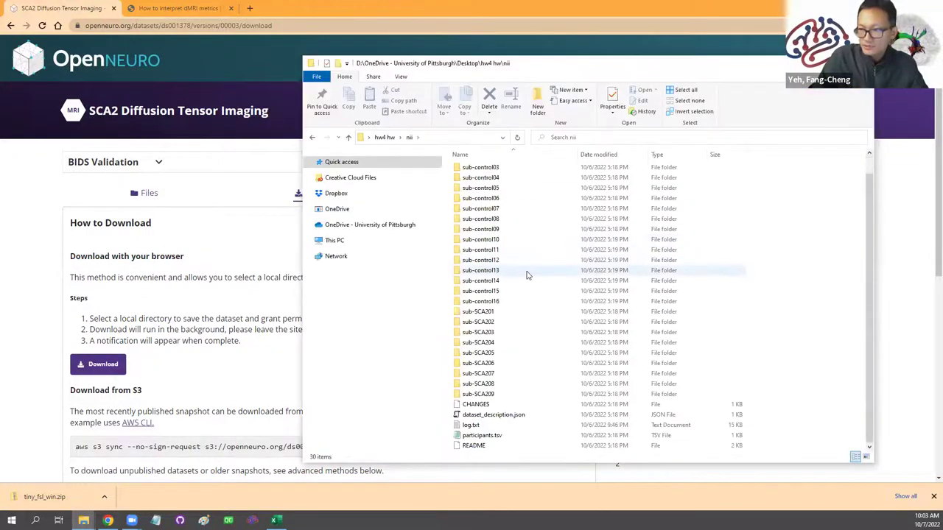
scroll(526, 274, "up", 1)
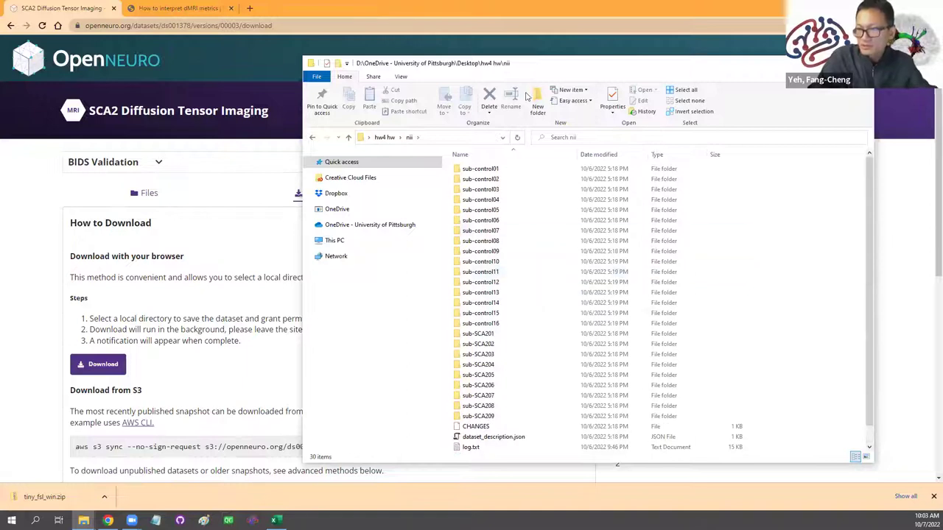
left_click_drag(558, 67, 516, 66)
left_click_drag(421, 76, 305, 84)
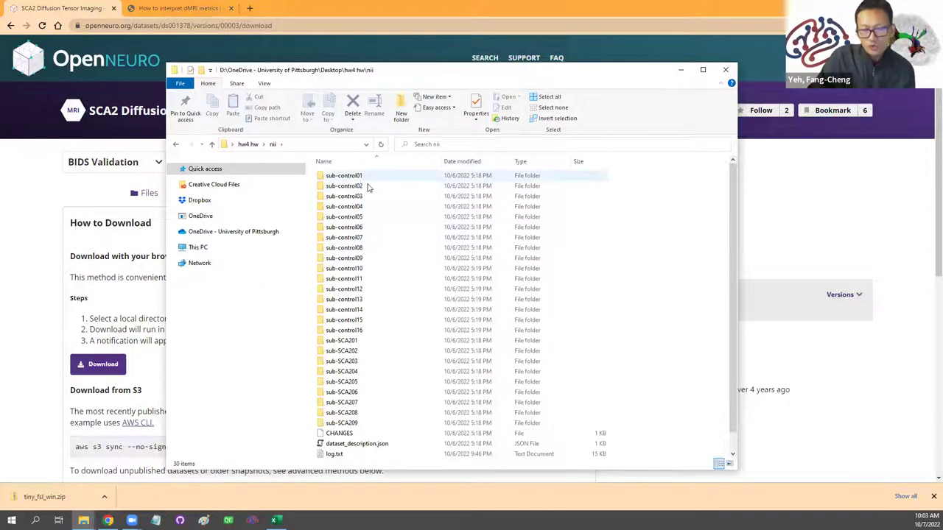
left_click_drag(410, 74, 492, 72)
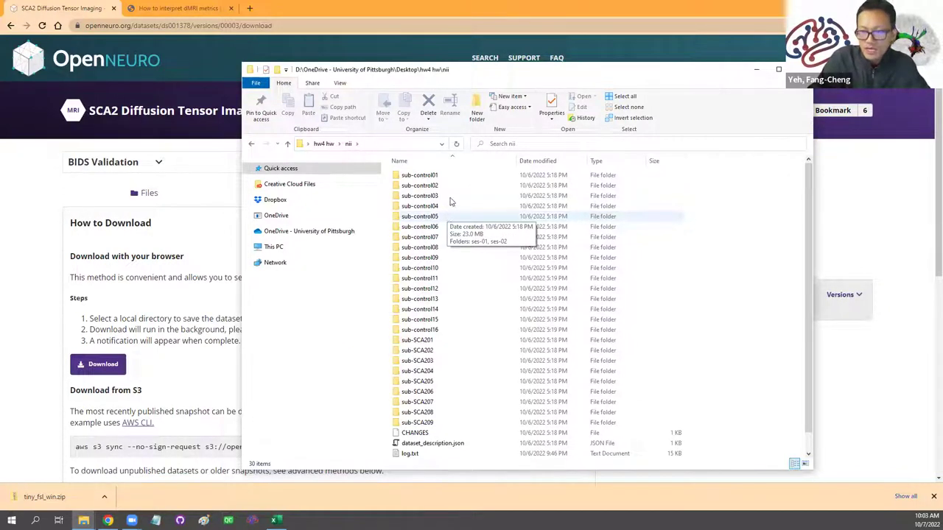
left_click_drag(517, 160, 525, 162)
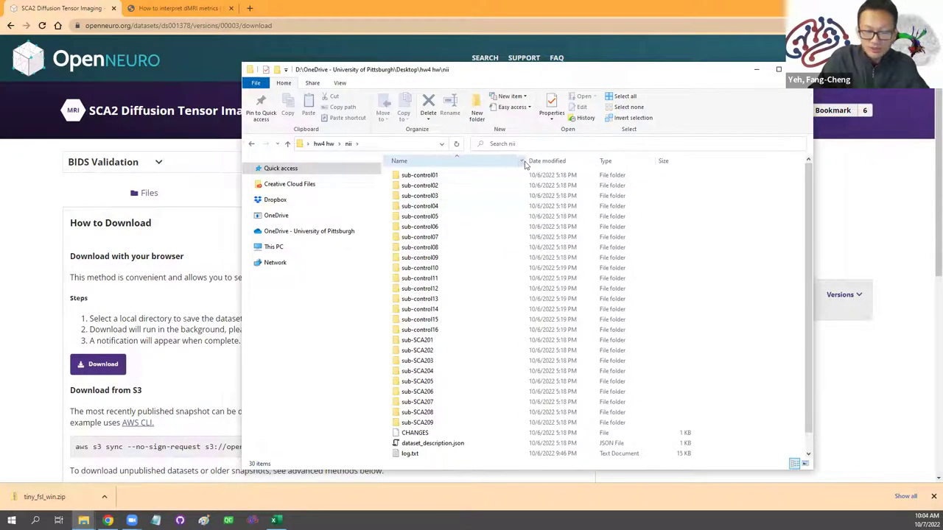
Step: Select the control subject folders sub-control01 to sub-control16, then the patient folders sub-SCA201 to sub-SCA209
left_click(442, 177)
left_click(425, 186)
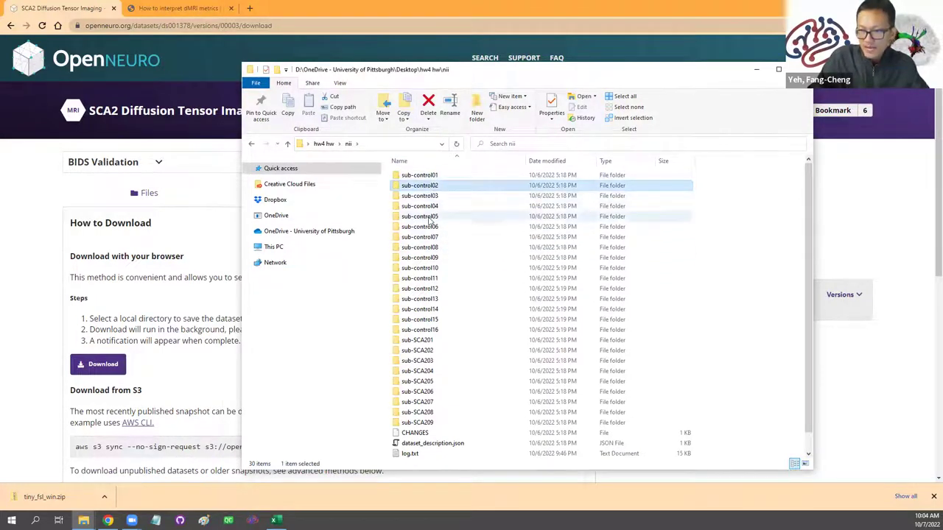
left_click(425, 177)
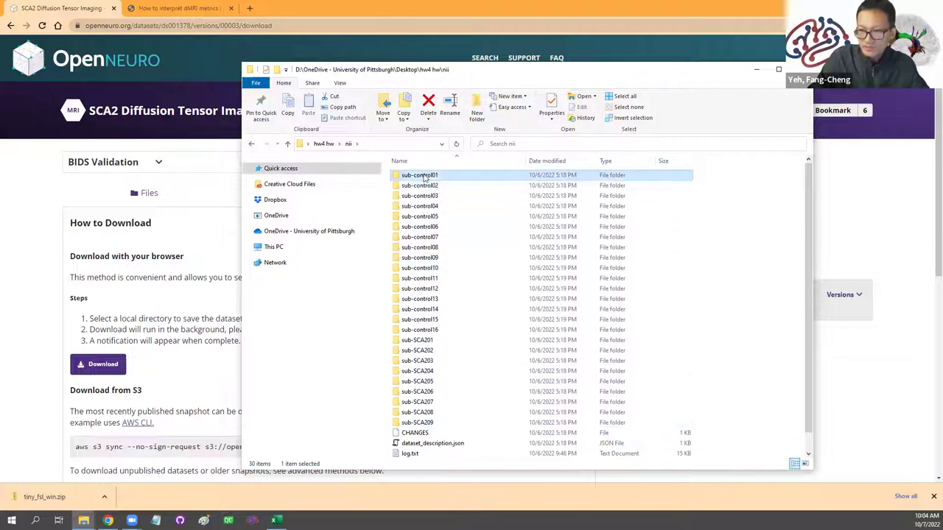
left_click(428, 332, "shift")
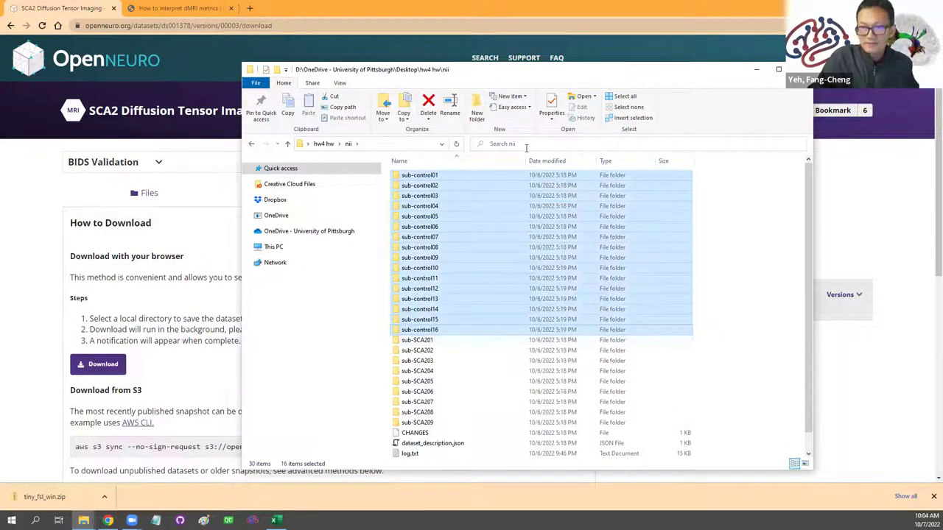
left_click(427, 341)
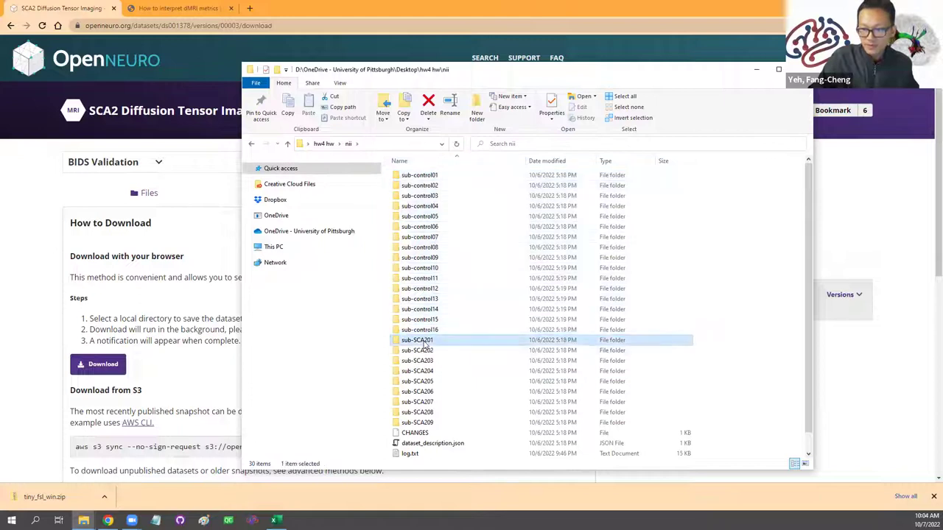
left_click(429, 423, "shift")
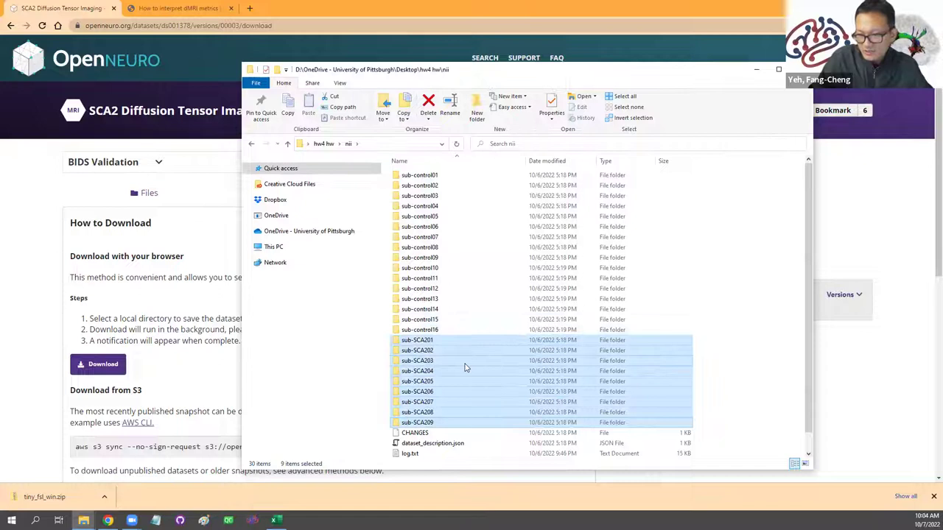
Step: Open the sub-control01 folder and examine its ses-01 and ses-02 session folders
left_click(429, 176)
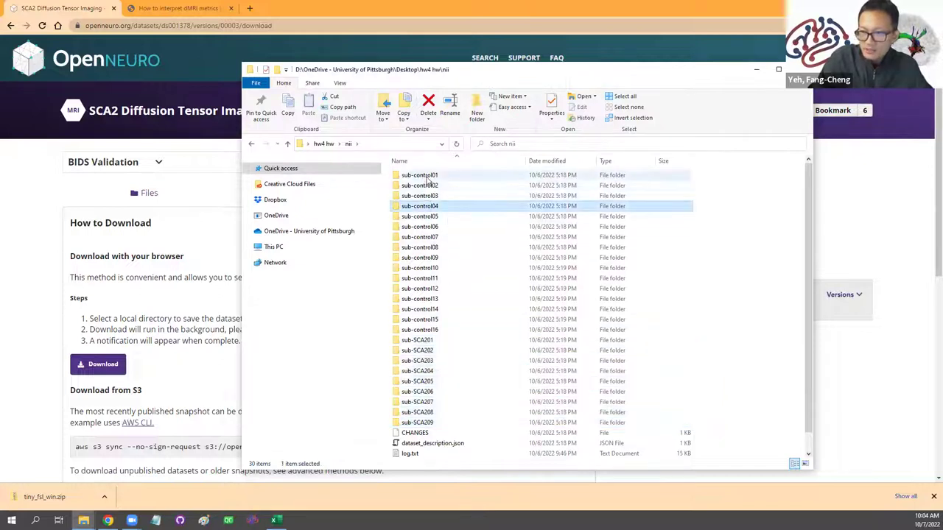
double_click(430, 176)
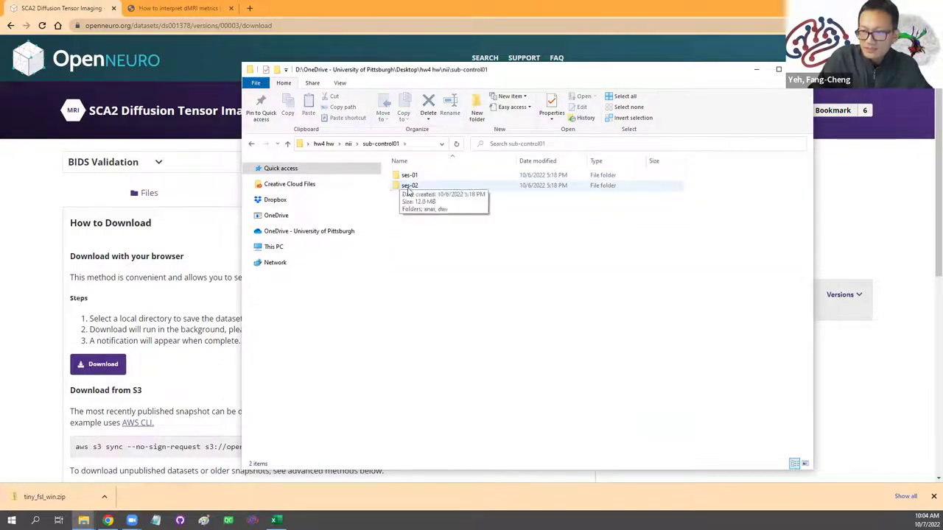
left_click(409, 178)
double_click(410, 178)
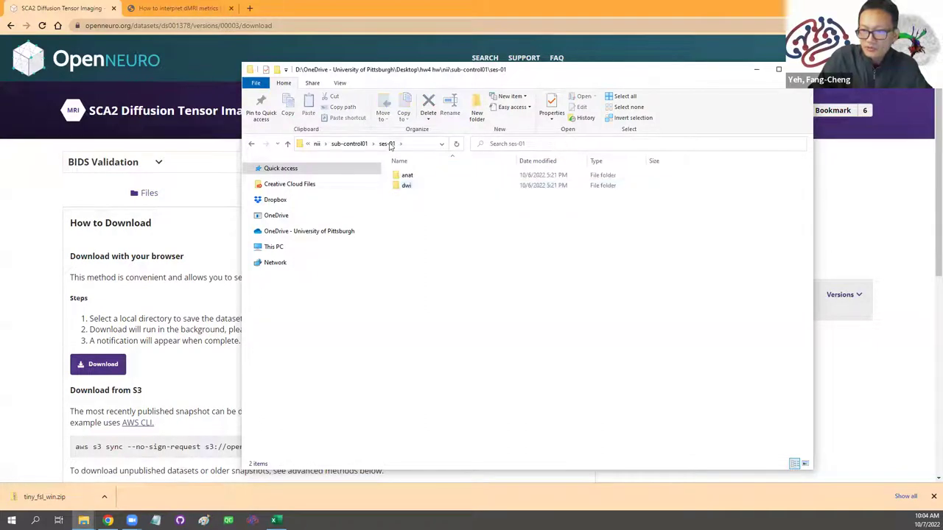
left_click(349, 144)
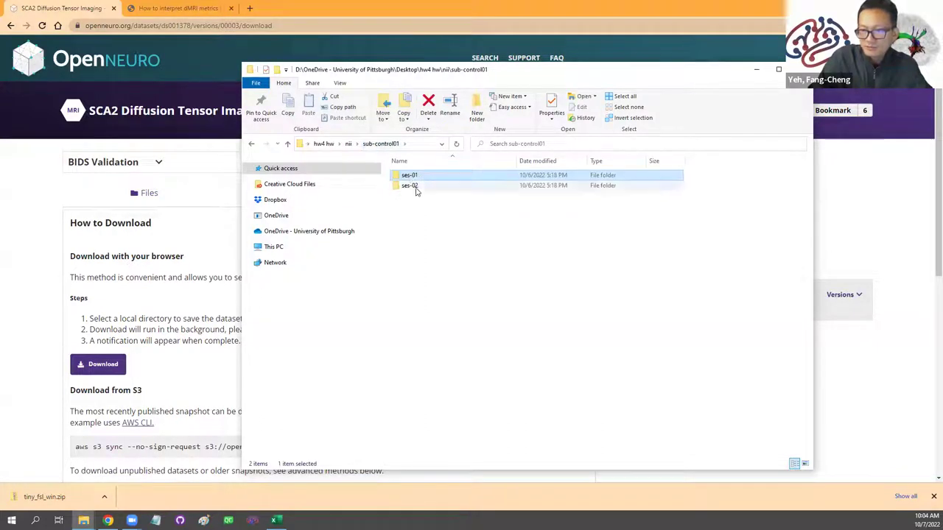
left_click(415, 188)
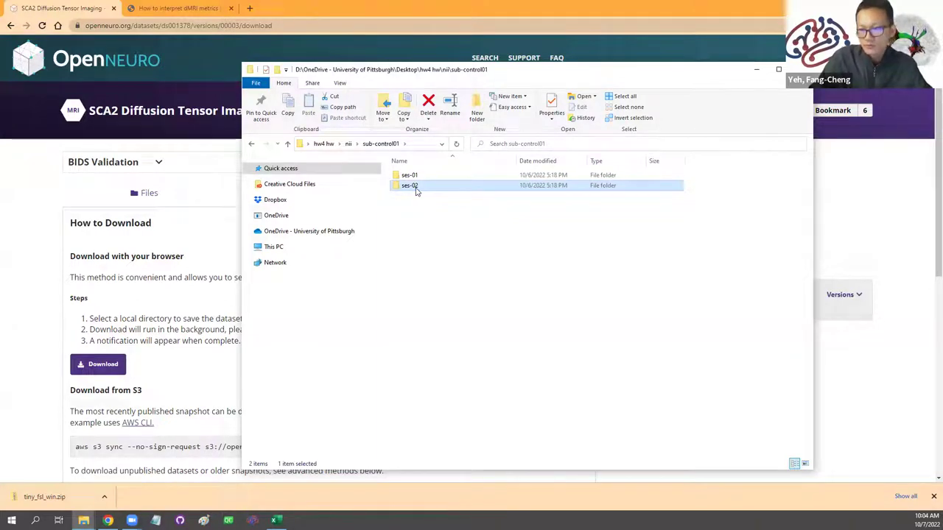
Step: Open the anat folder of ses-01 and select the sub-control01_ses-01_T1w.nii.gz image
double_click(417, 177)
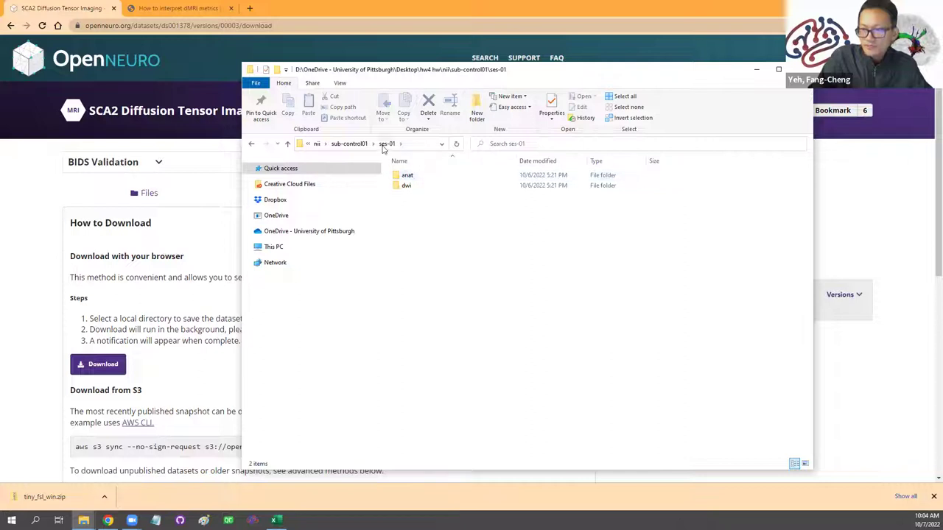
double_click(408, 175)
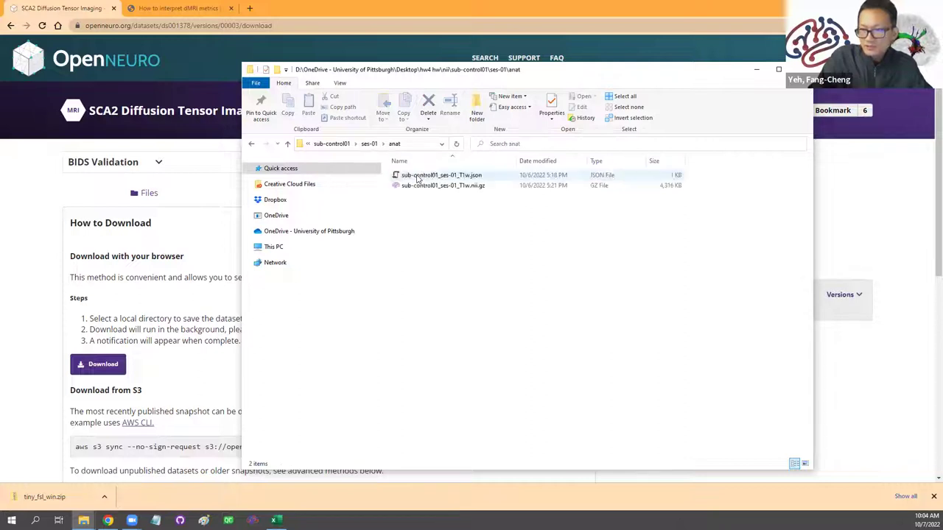
left_click(453, 187)
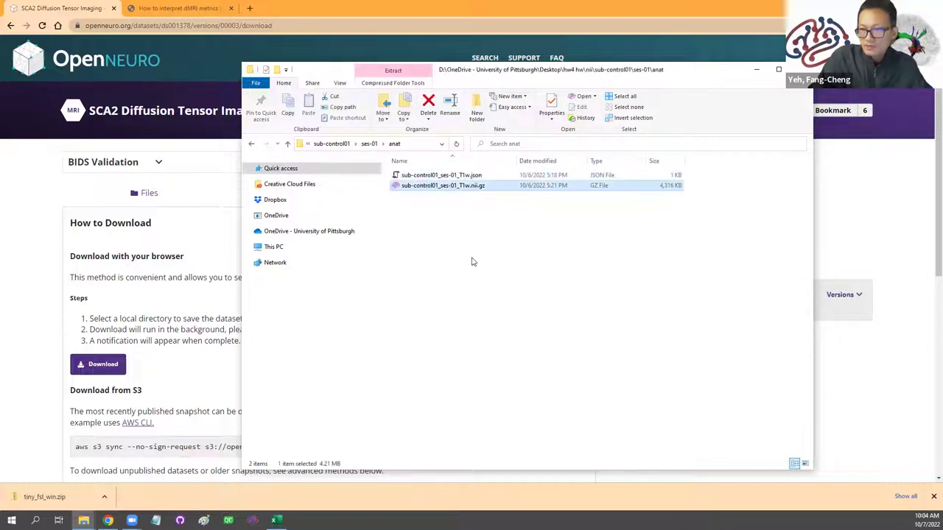
Step: Go back to ses-01 and open its dwi folder to view the diffusion files
left_click(369, 144)
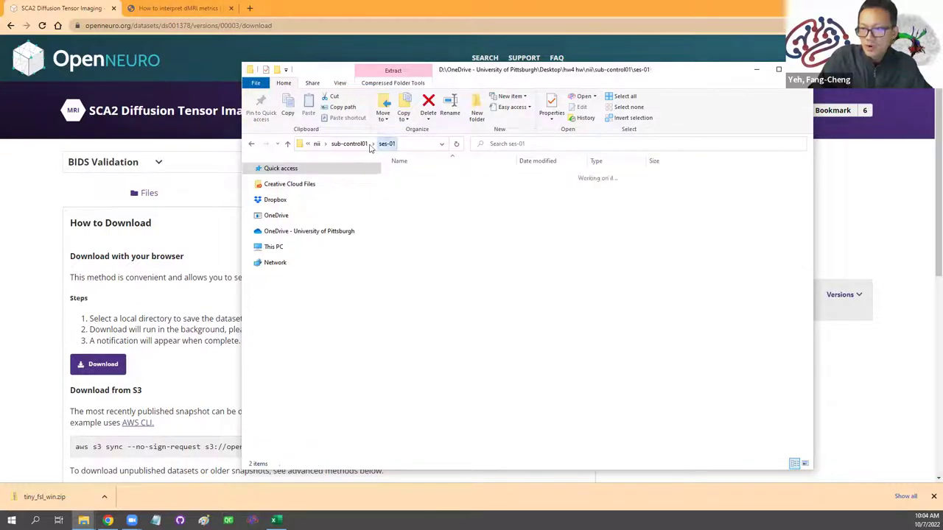
left_click(407, 186)
double_click(407, 186)
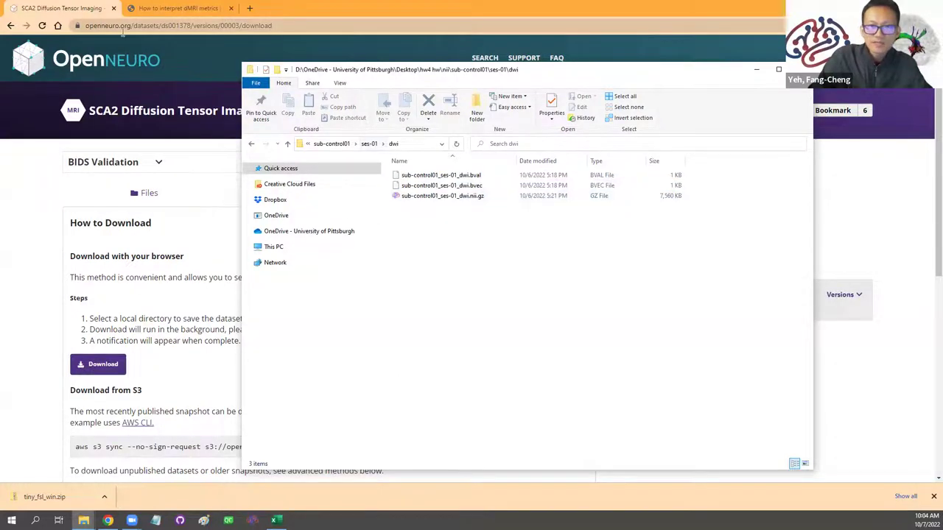
Step: Return to the Diffusion MRI Basics page in the browser and view the processing pipeline overview diagram
left_click(11, 26)
left_click(11, 26)
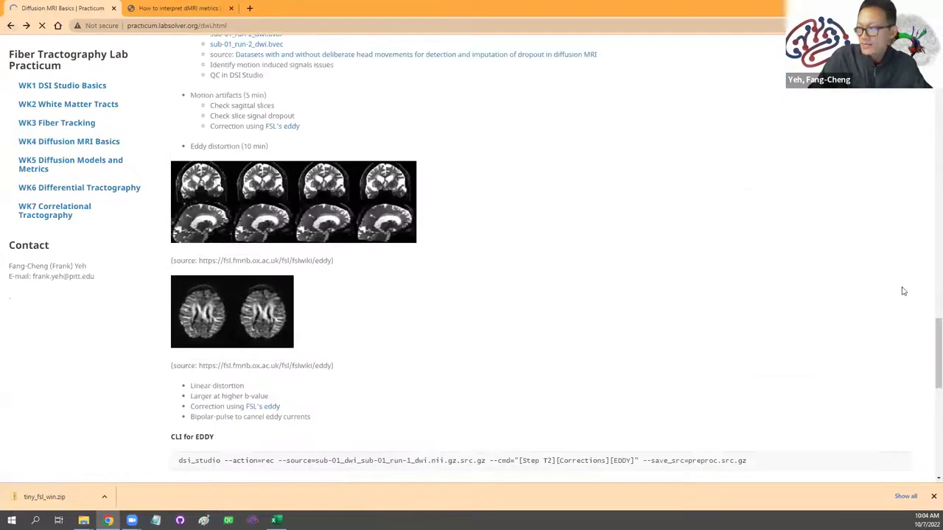
scroll(927, 125, "up", 15)
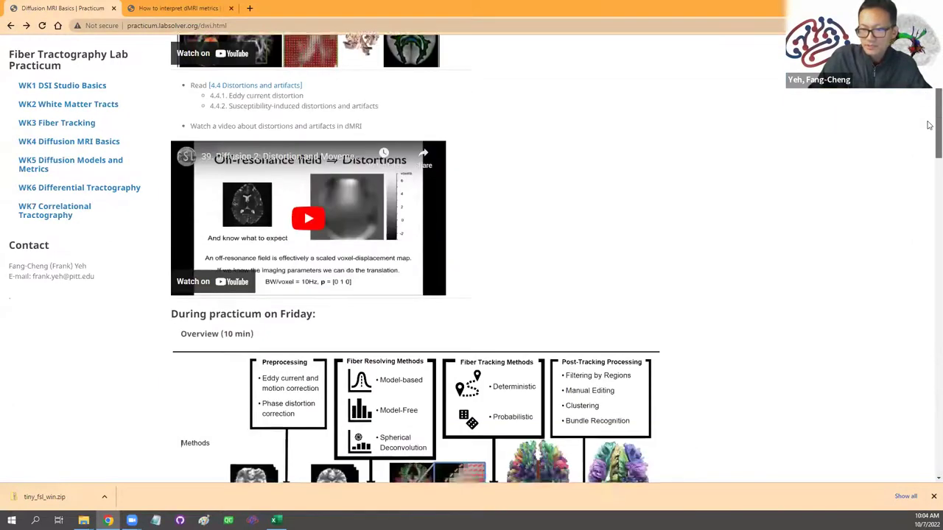
scroll(928, 125, "down", 5)
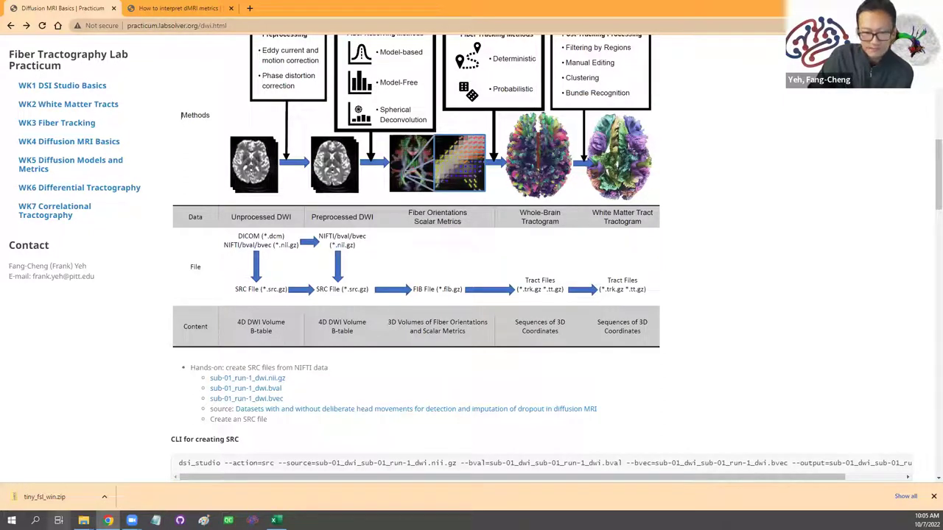
mouse_move(84, 520)
left_click(177, 486)
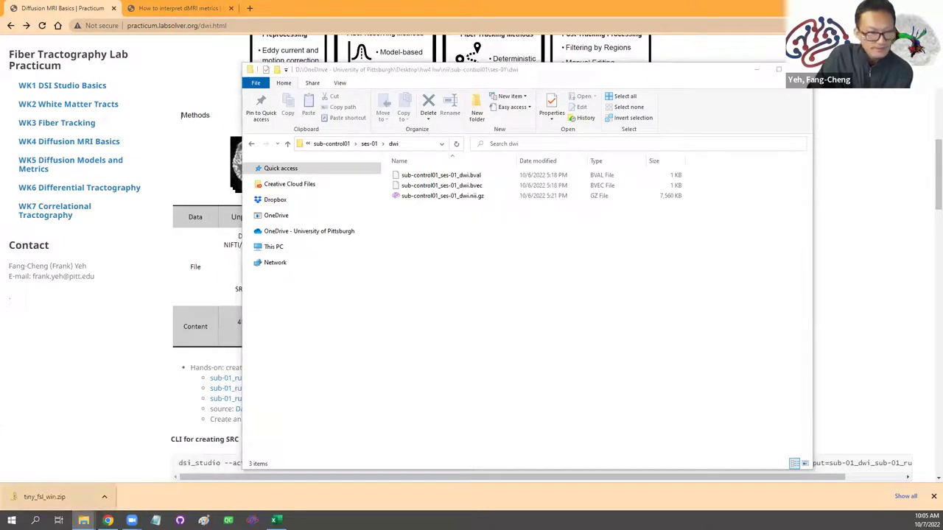
left_click(687, 71)
key("alt+Tab")
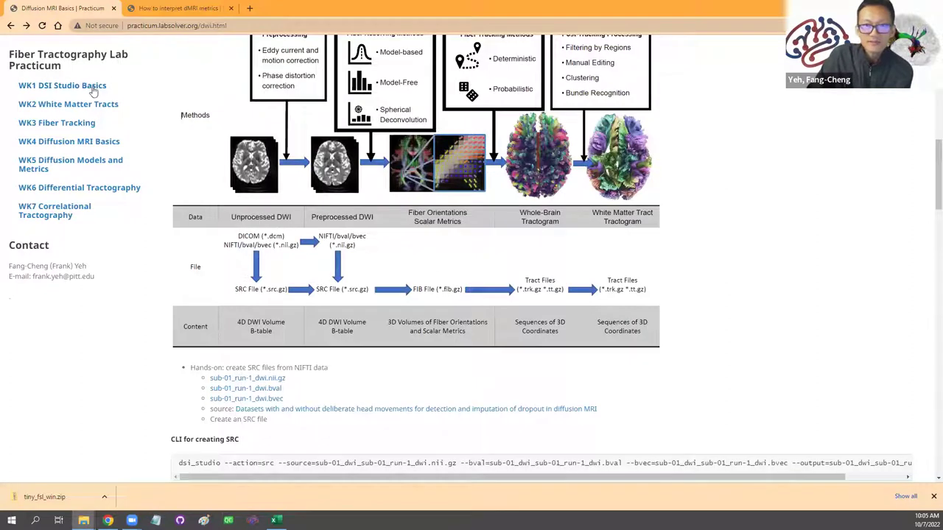
Step: Reload the WK4 Diffusion MRI Basics page and highlight the assignment's second instruction, on Step B2a: NIFTI to SRC (BIDS)
left_click(77, 144)
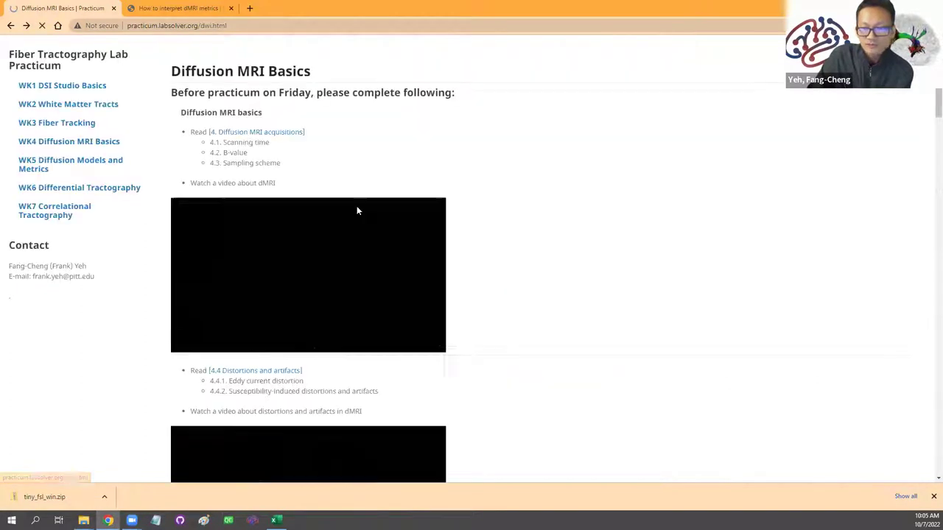
scroll(930, 100, "down", 10)
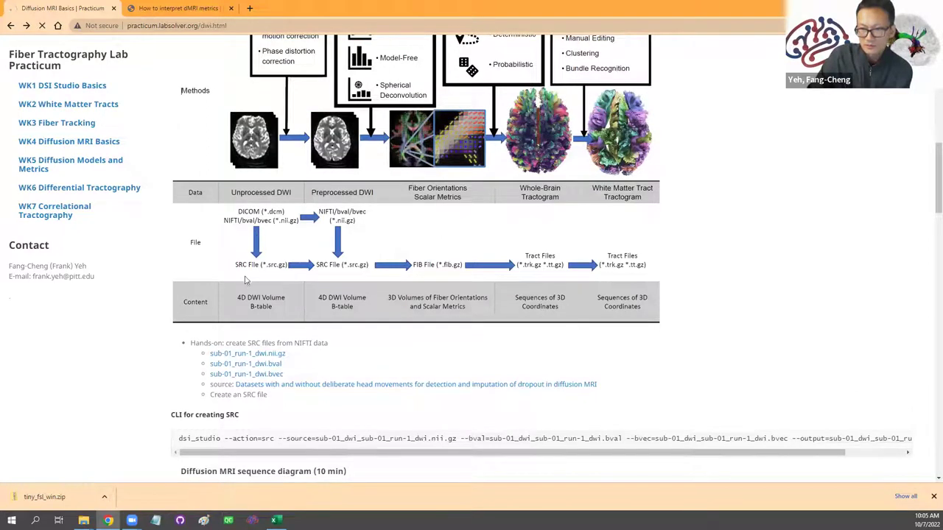
left_click_drag(929, 188, 929, 474)
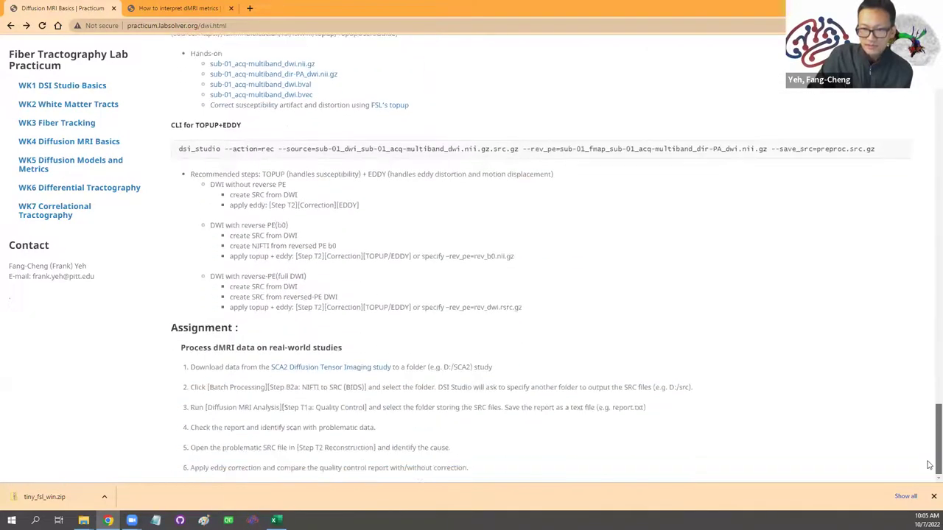
left_click_drag(186, 388, 705, 395)
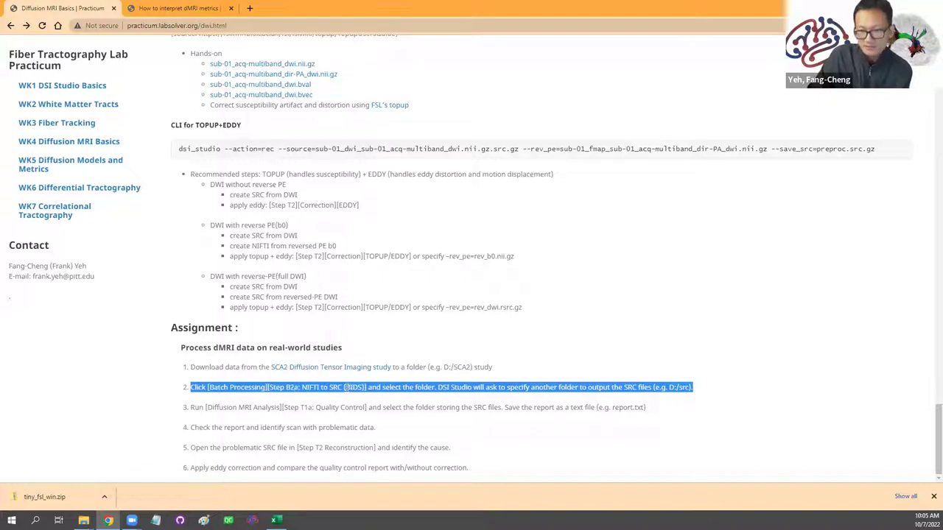
Step: Switch to DSI Studio and start Step B2a: NIFTI to SRC (BIDS) with the nii folder in hw4 hw as the BIDS folder
left_click(346, 388)
double_click(352, 388)
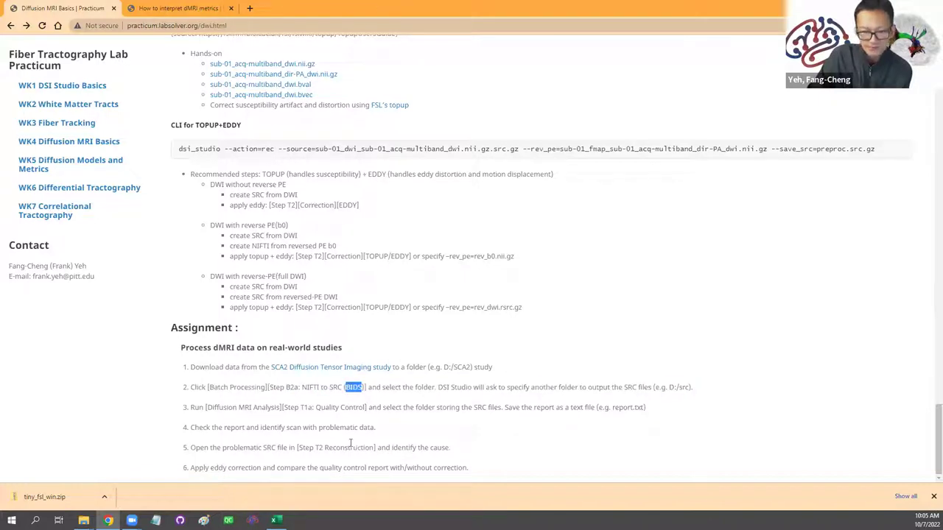
left_click(253, 520)
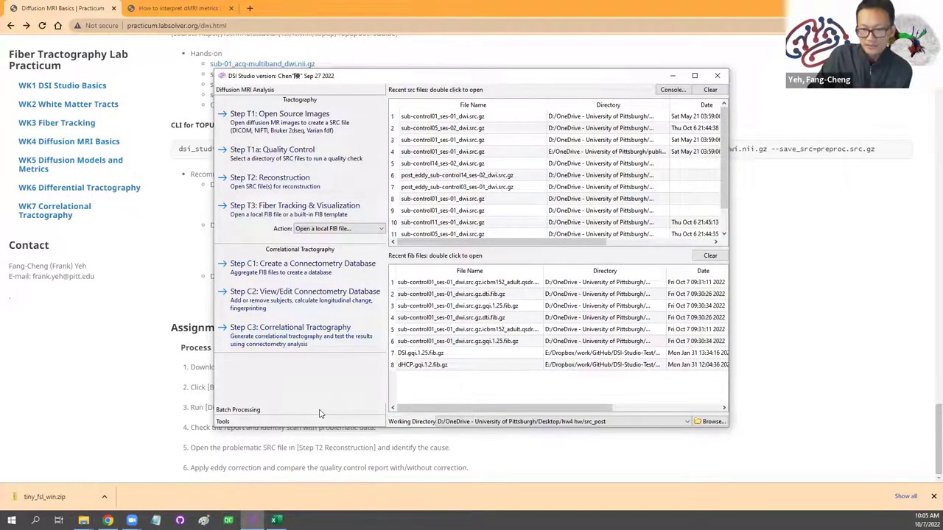
left_click(234, 411)
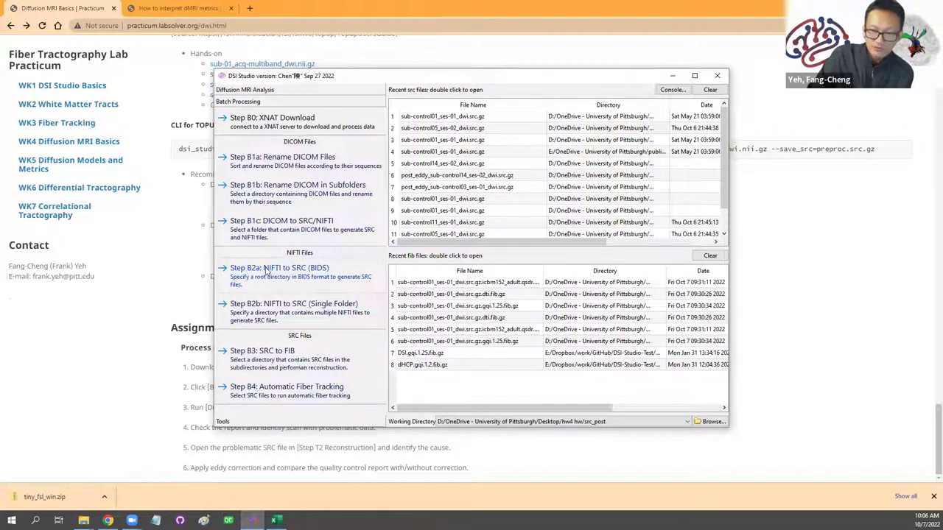
left_click(333, 278)
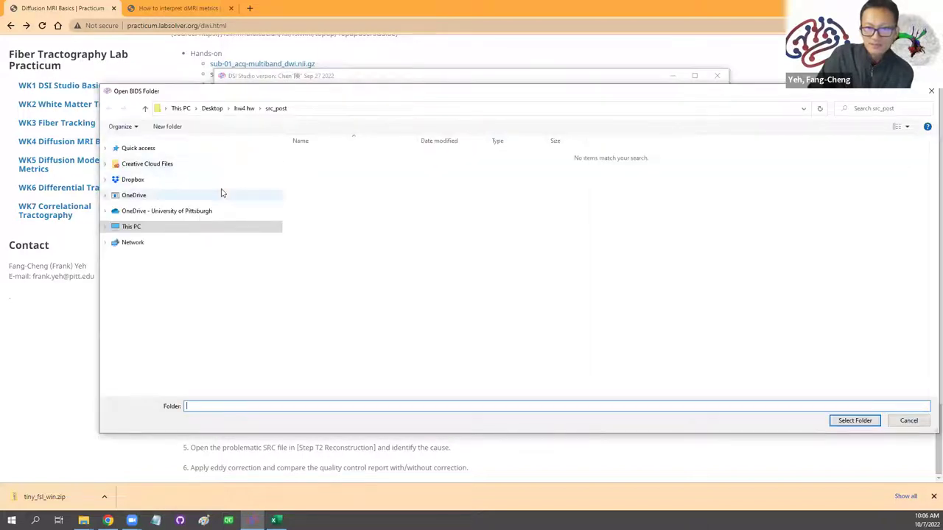
left_click(246, 109)
left_click(308, 156)
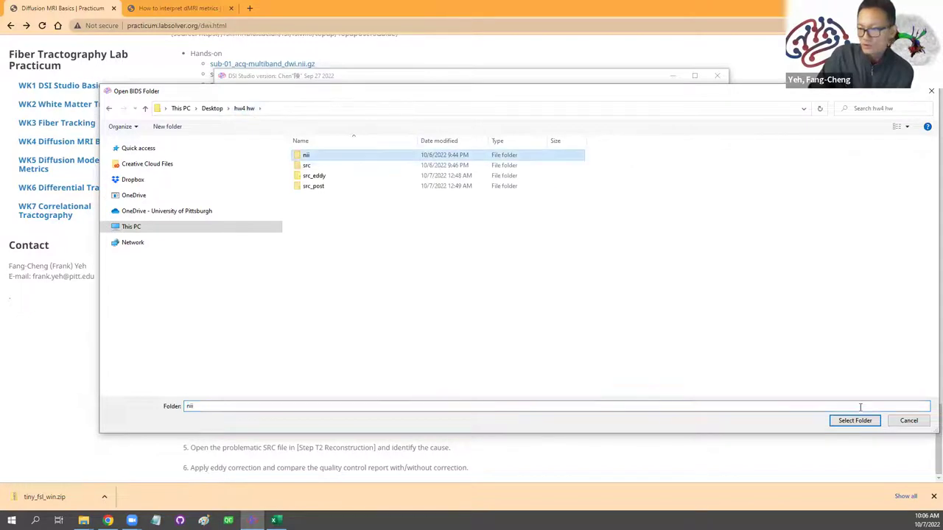
double_click(339, 160)
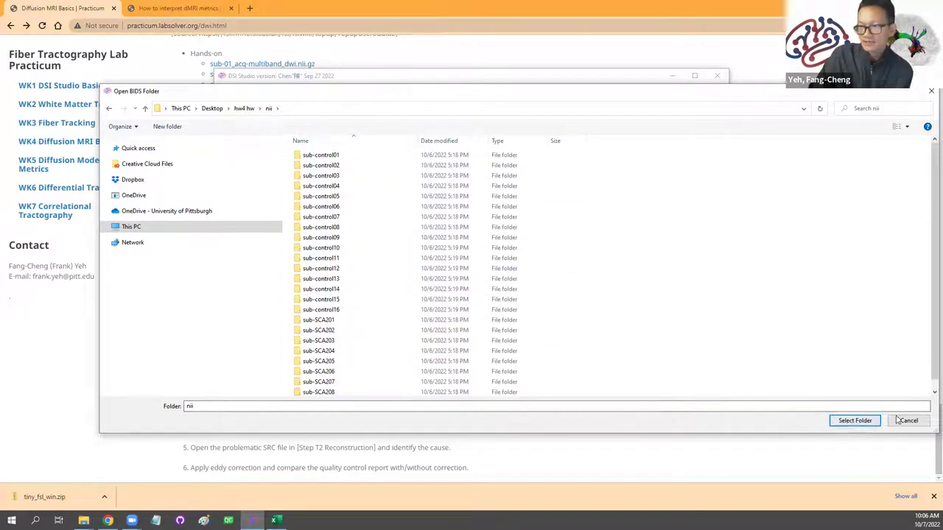
left_click(854, 424)
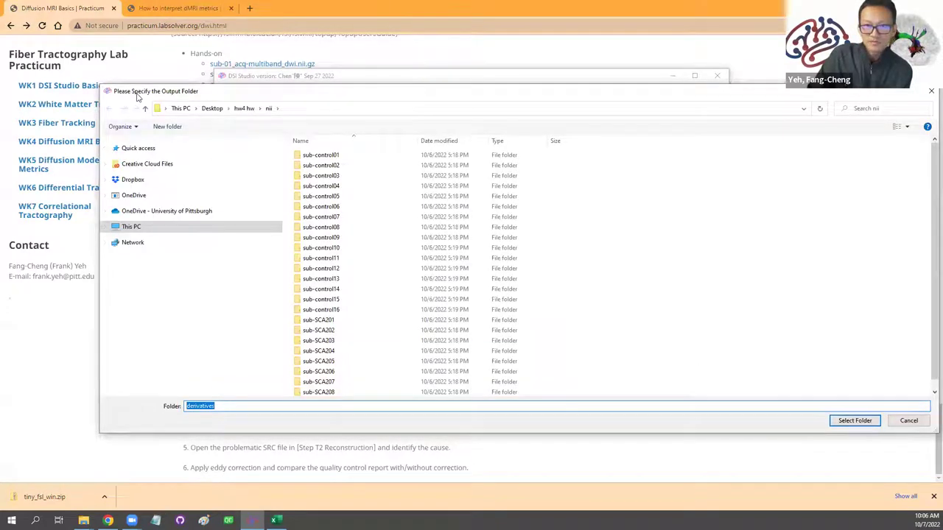
Step: Specify the src folder in hw4 hw as the output folder for the SRC files
left_click(244, 109)
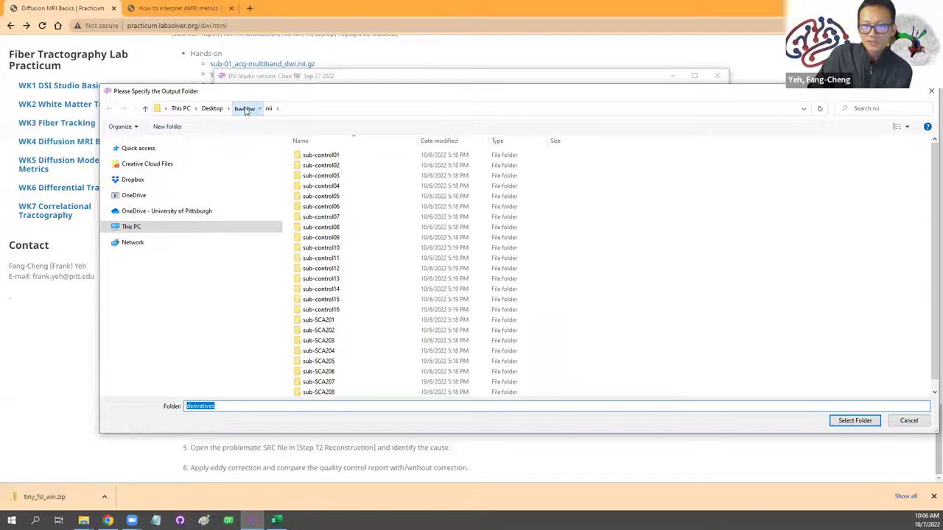
left_click(308, 168)
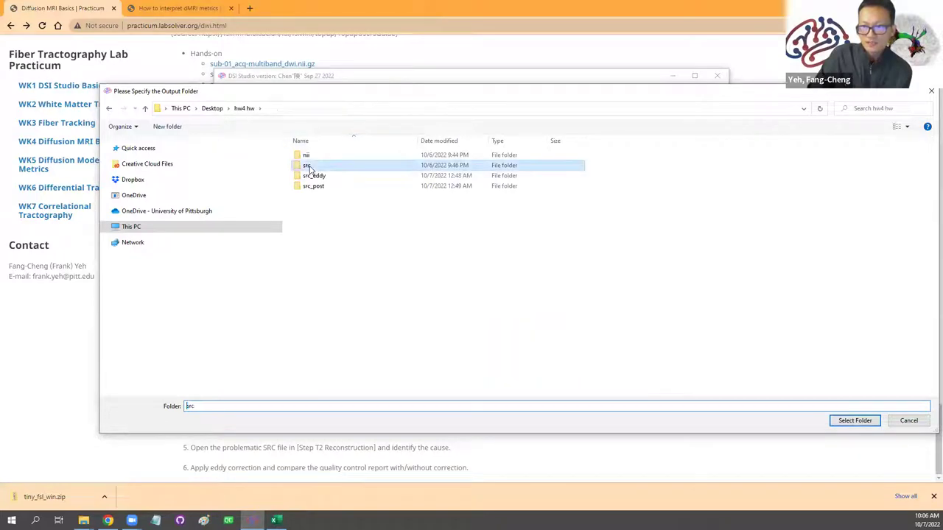
double_click(308, 169)
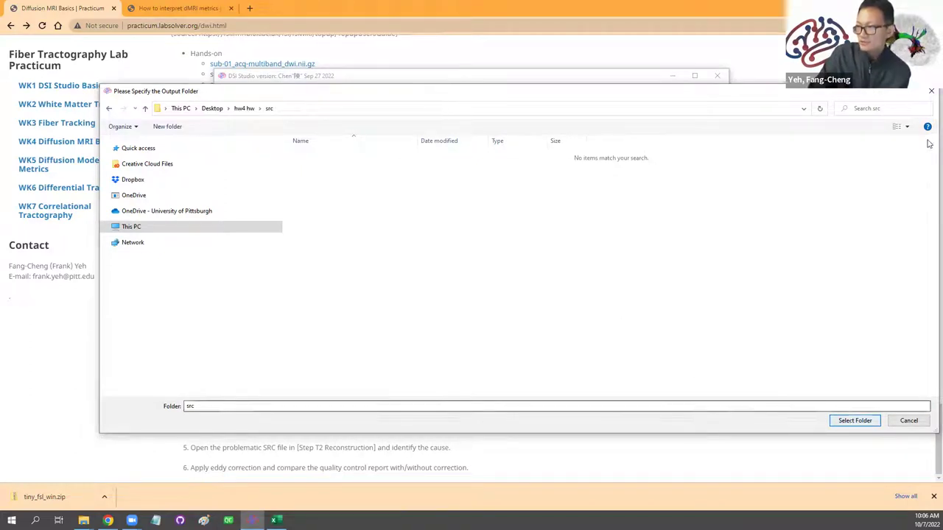
left_click(854, 421)
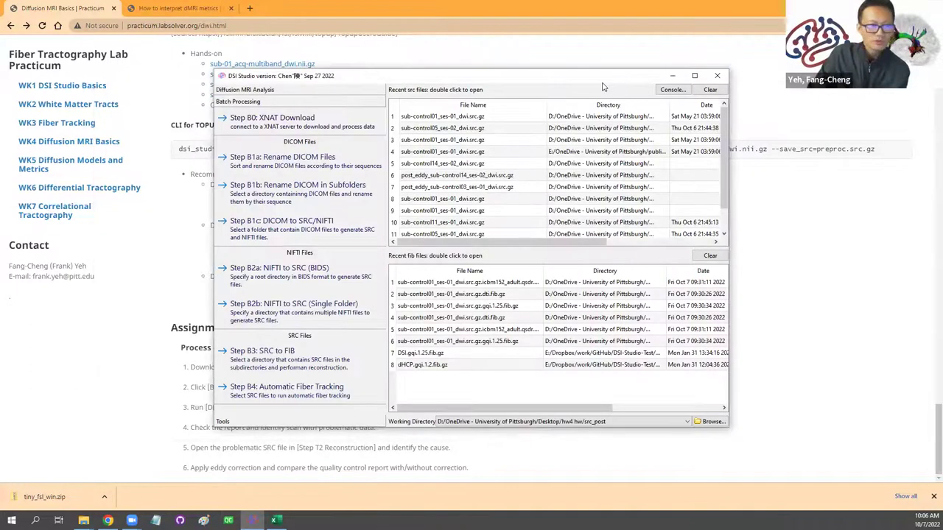
Step: Switch to the File Explorer window of hw4 hw\src, enlarge it and examine the SRC files of each subject and session
key("alt+Tab")
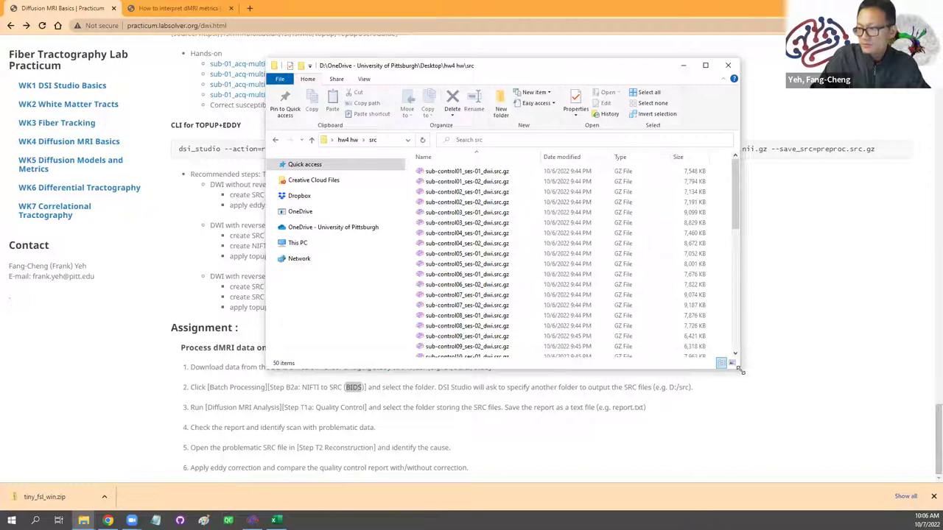
left_click_drag(741, 370, 880, 458)
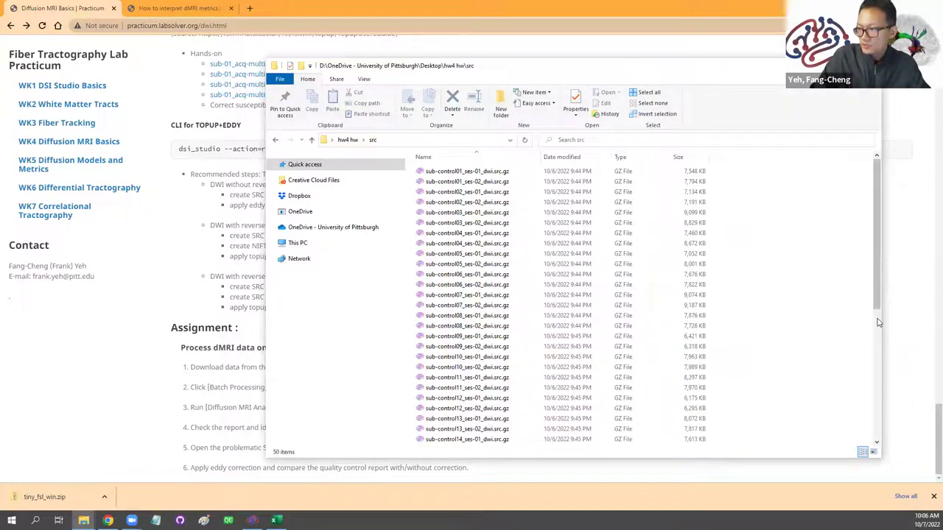
left_click(483, 172)
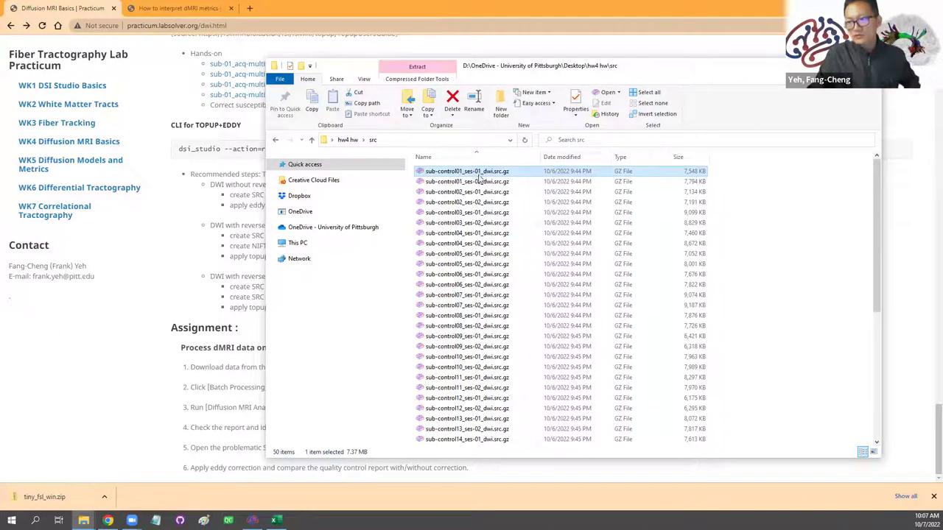
left_click(478, 183)
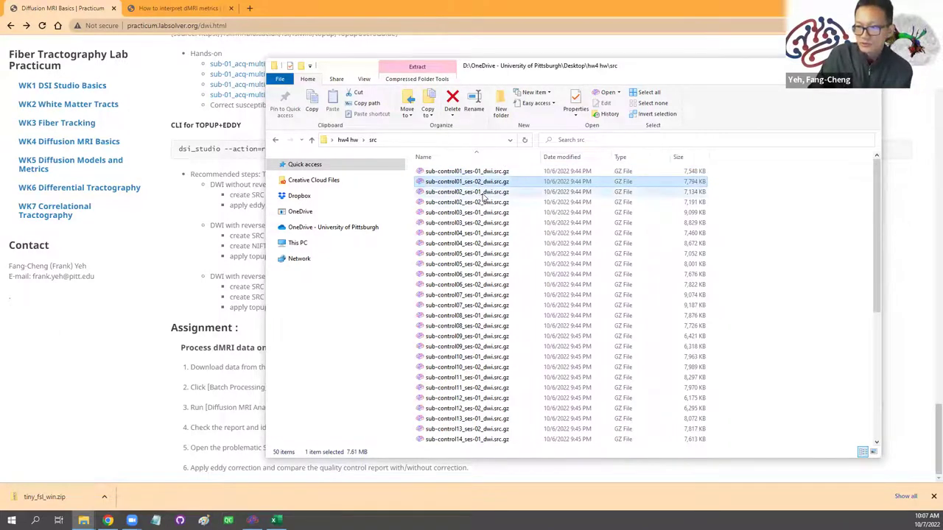
left_click(477, 193)
left_click(478, 202)
scroll(492, 267, "down", 8)
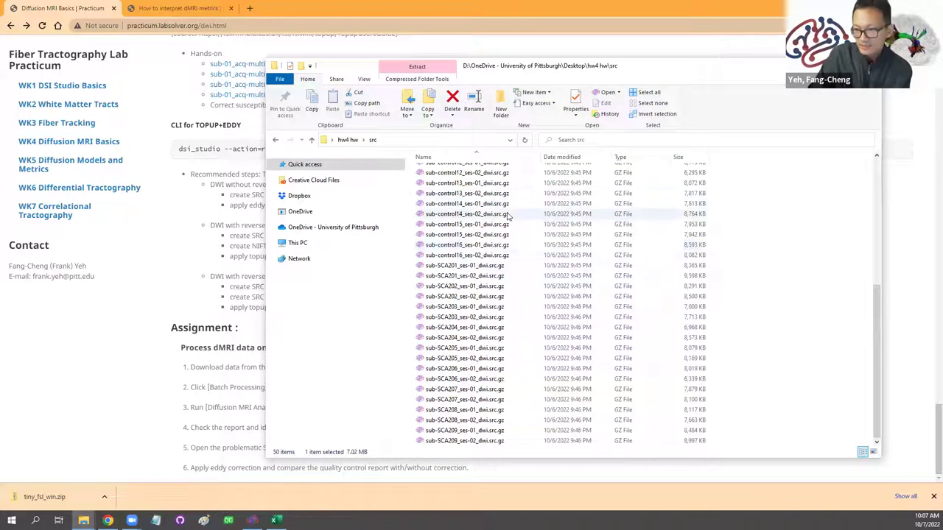
left_click(490, 434)
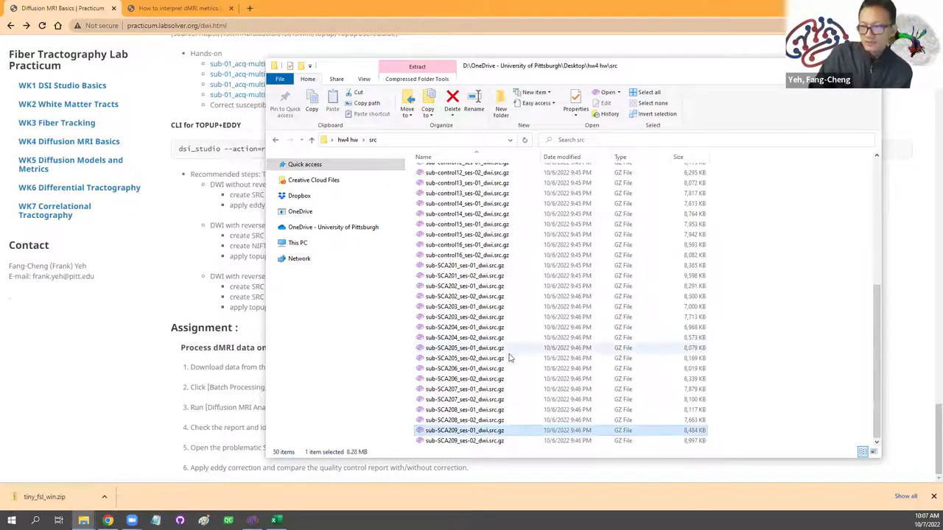
scroll(510, 356, "up", 7)
scroll(510, 357, "up", 1)
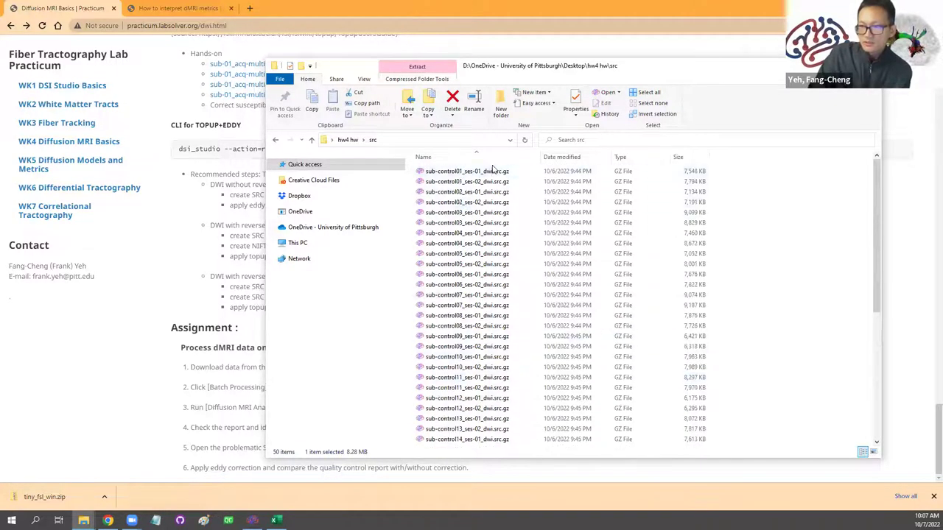
left_click(492, 174)
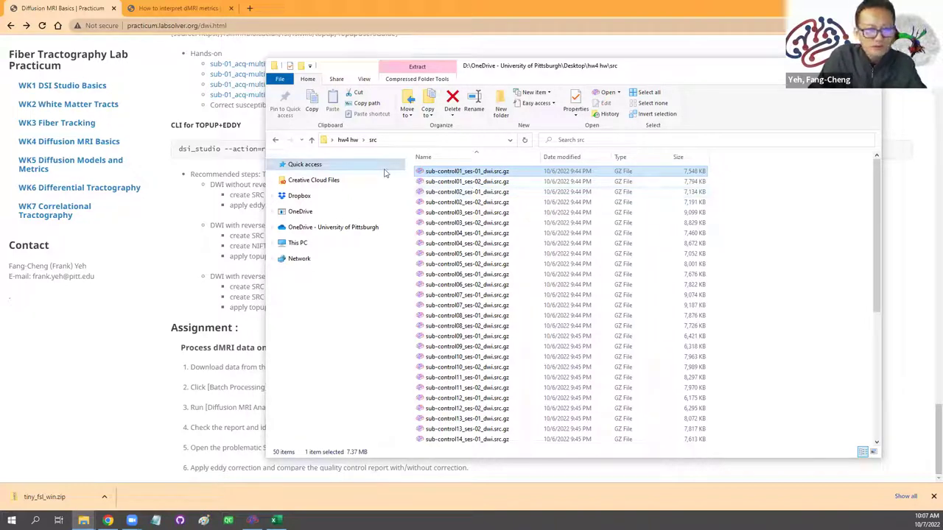
Step: Return to the Diffusion MRI Basics page and highlight the assignment's third instruction, on running Step T1a: Quality Control
left_click(214, 407)
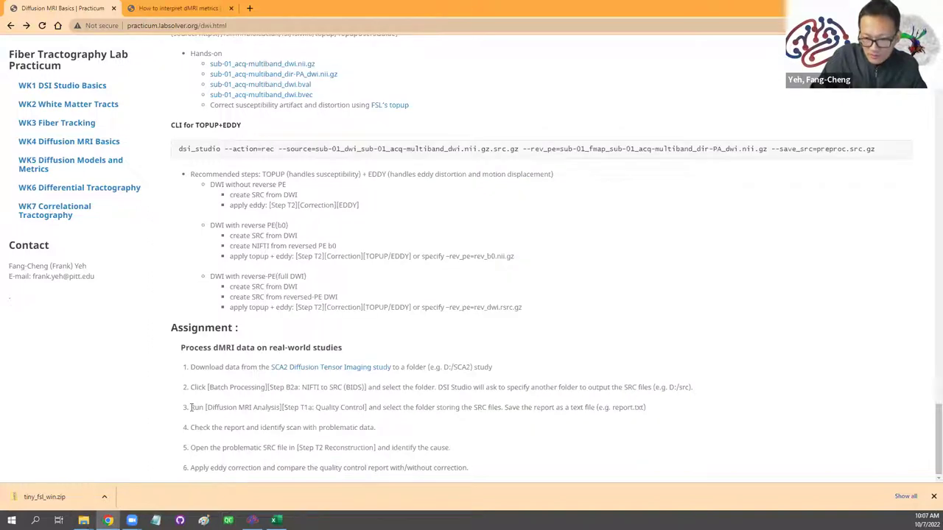
left_click_drag(205, 407, 655, 410)
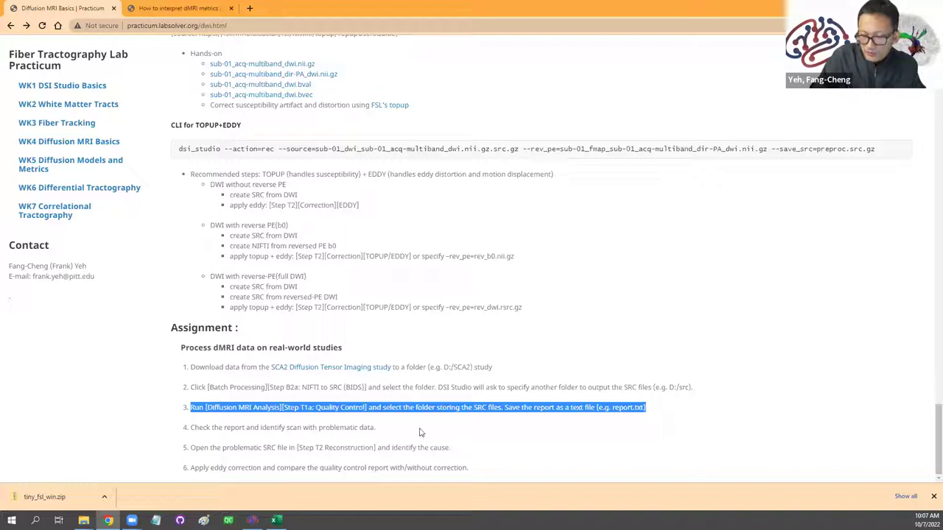
left_click(361, 428)
left_click_drag(282, 407, 370, 408)
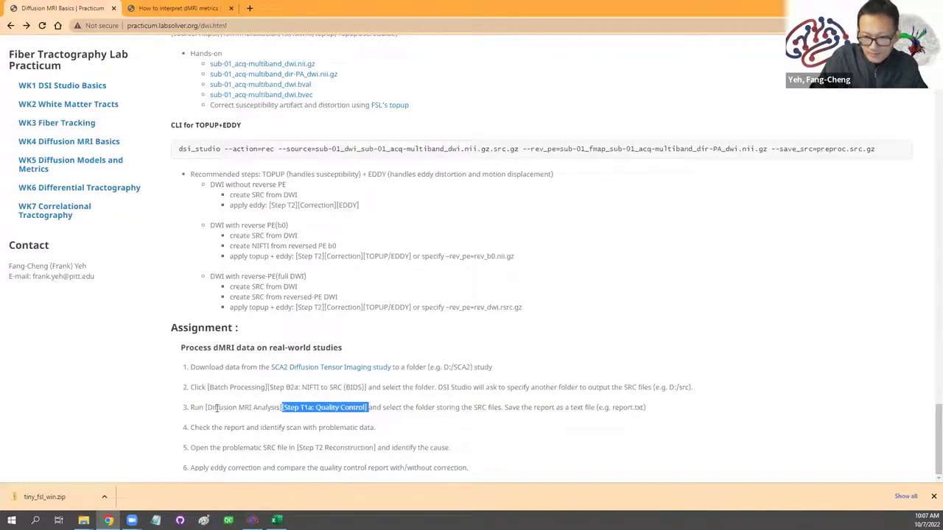
left_click(193, 409)
left_click_drag(190, 408, 374, 407)
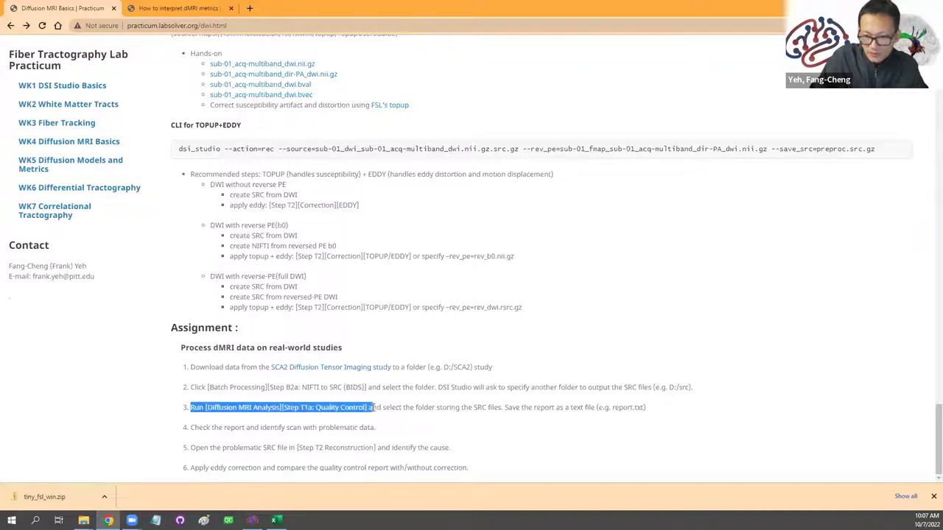
Step: Switch to DSI Studio and run Step T1a: Quality Control on the src folder in hw4 hw
left_click(253, 520)
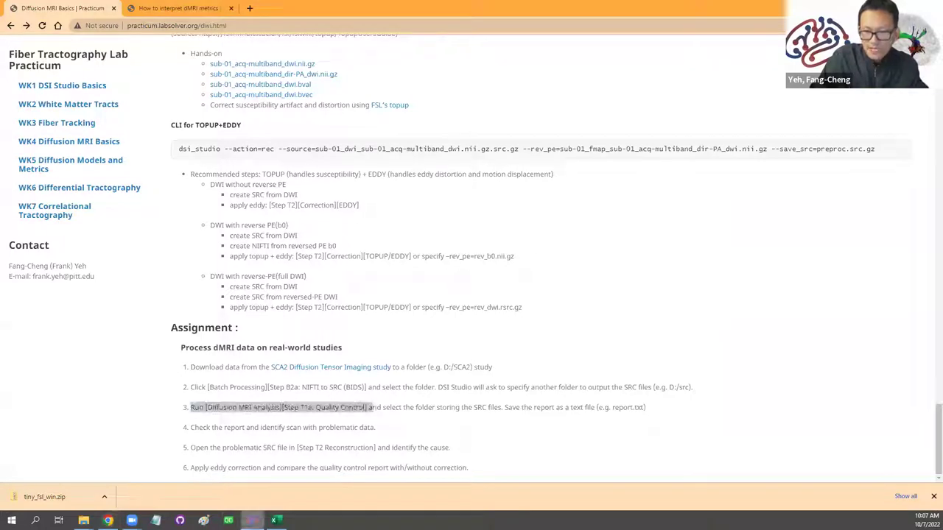
left_click(253, 520)
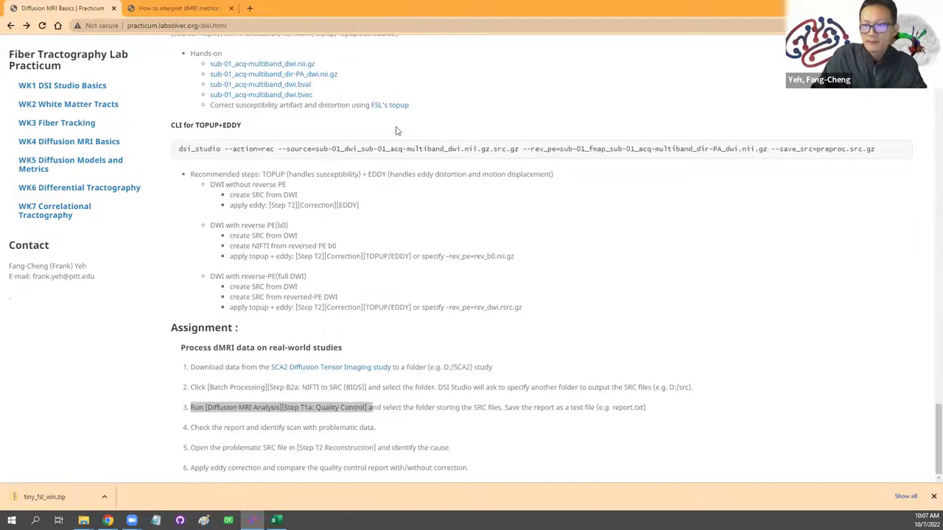
key("alt+Tab")
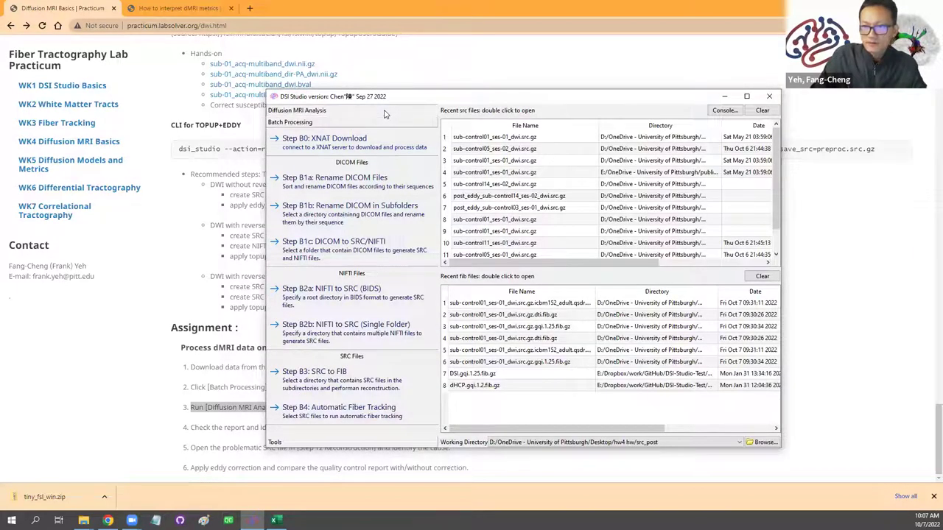
left_click(383, 112)
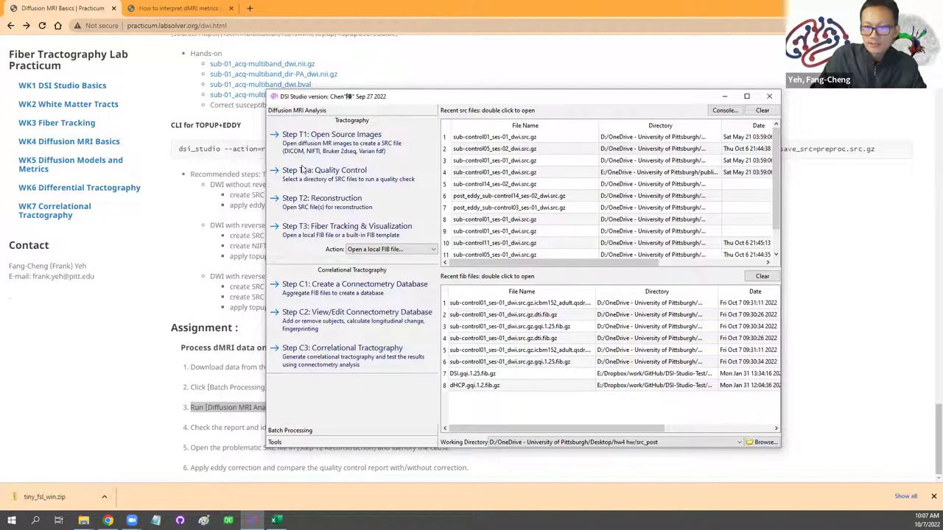
left_click(362, 175)
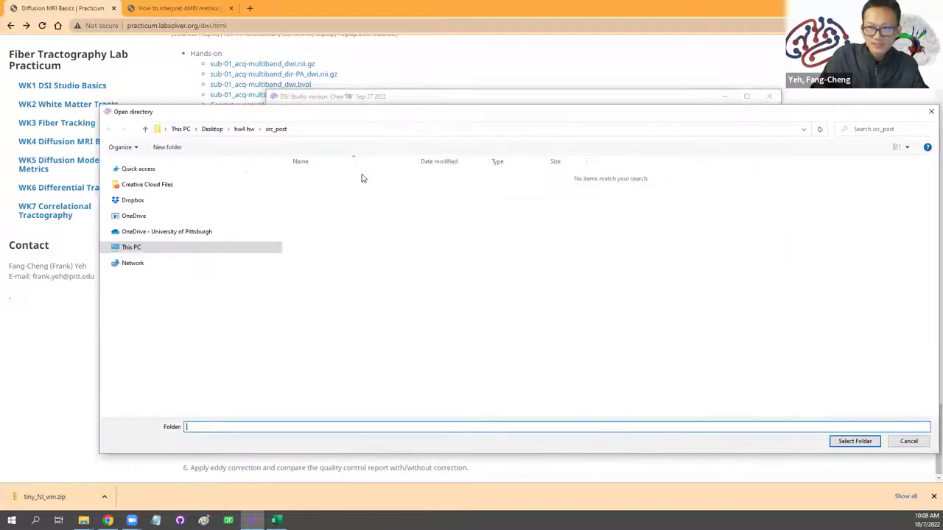
left_click(245, 129)
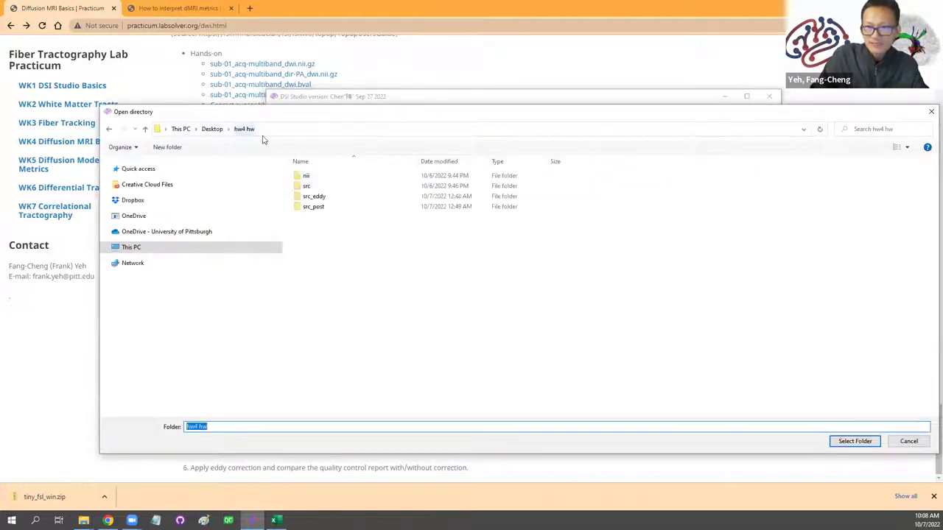
left_click(308, 186)
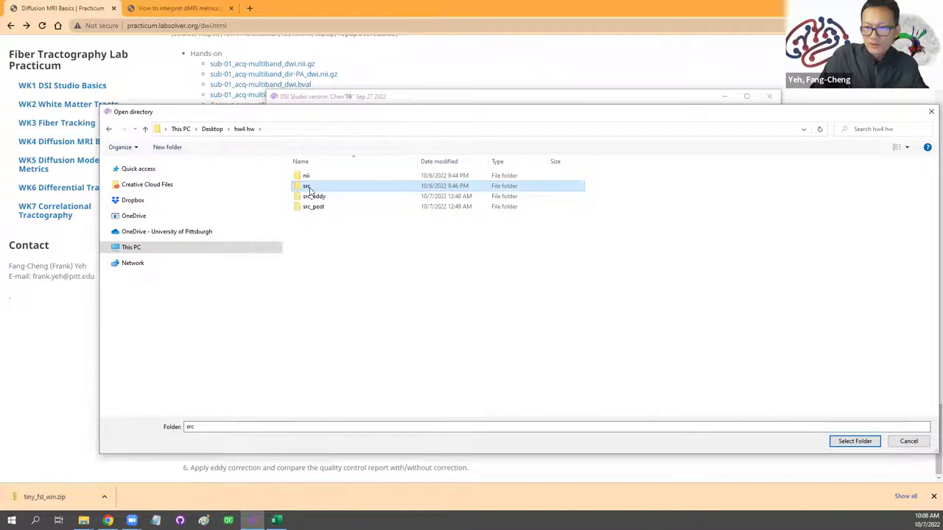
left_click(854, 441)
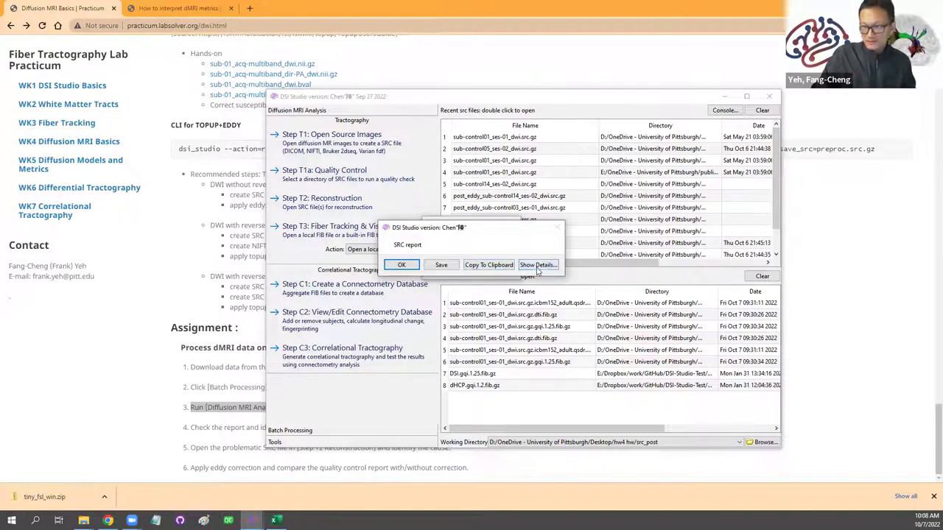
Step: Save the SRC report as report.txt in the hw4 hw folder, using the existing file's name
left_click_drag(469, 232, 361, 152)
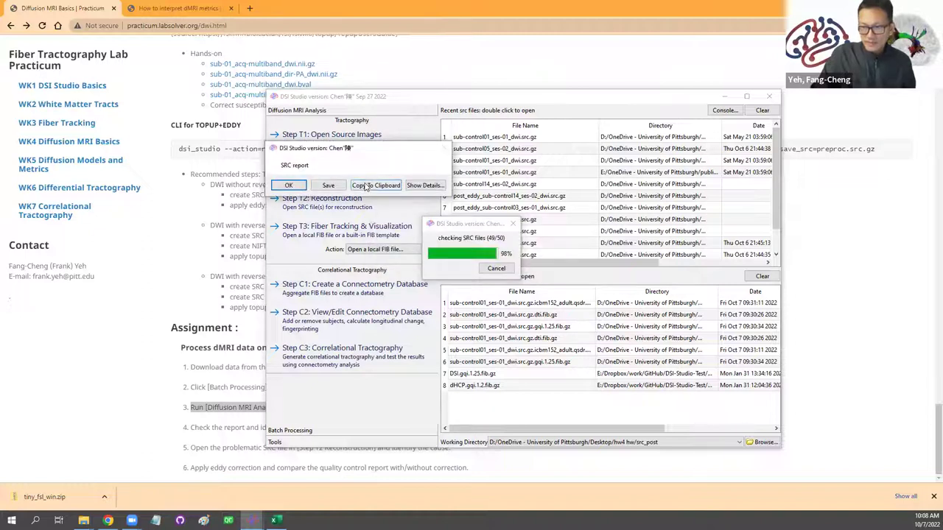
left_click(328, 186)
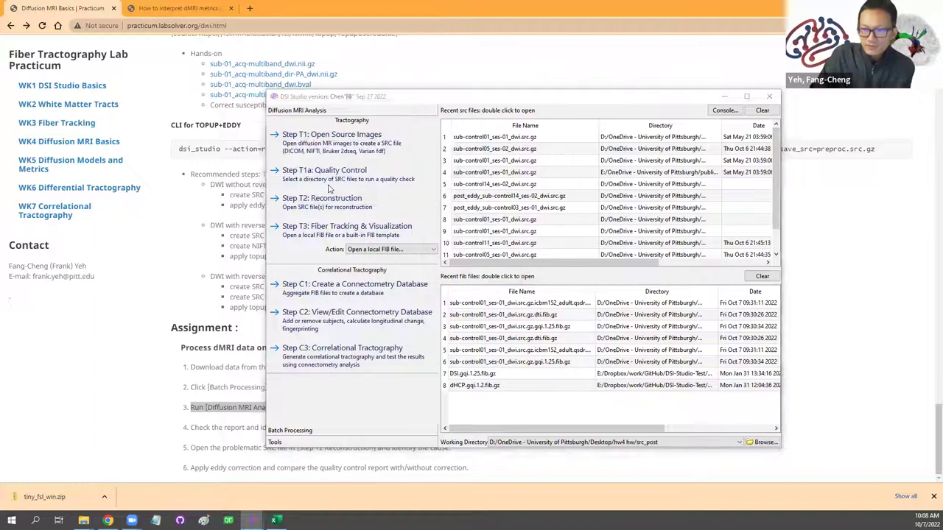
left_click(244, 129)
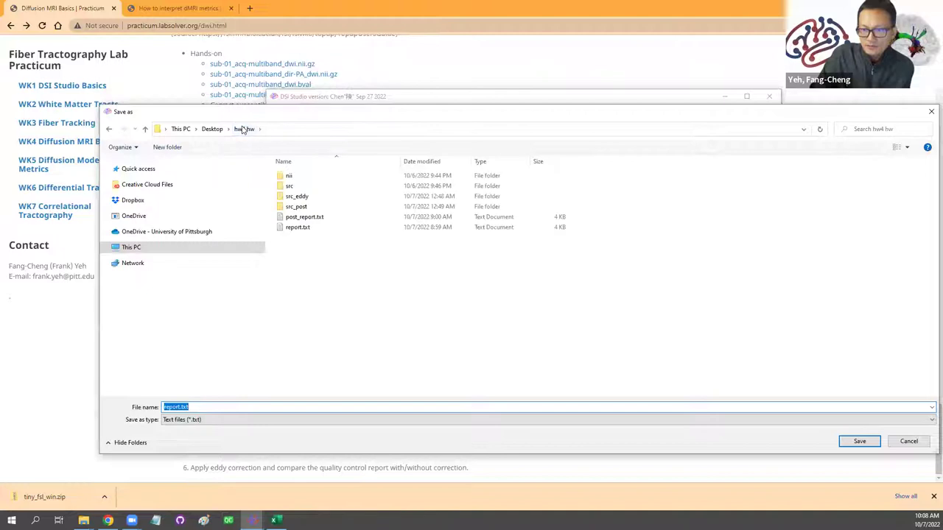
left_click(297, 228)
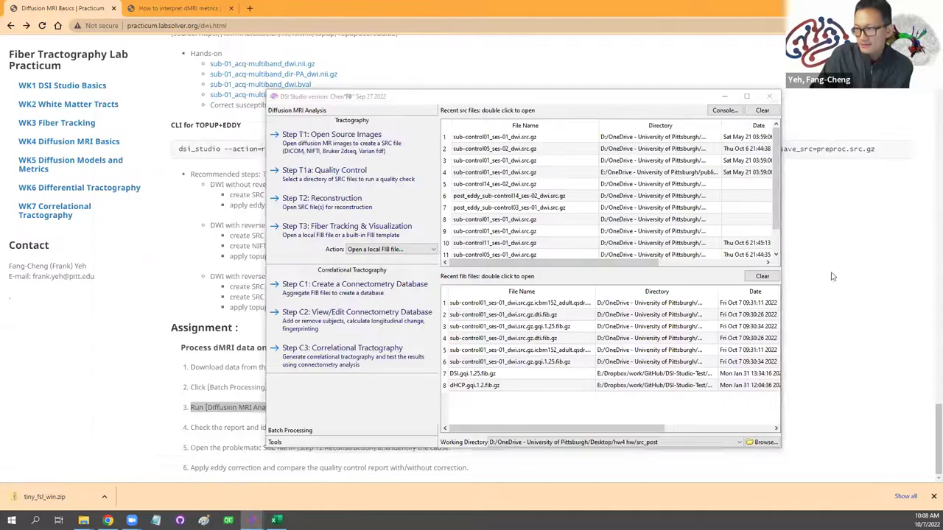
Step: Switch to the report.txt workbook in Excel and maximize its window, with the start of the report in view
left_click(908, 441)
left_click(770, 97)
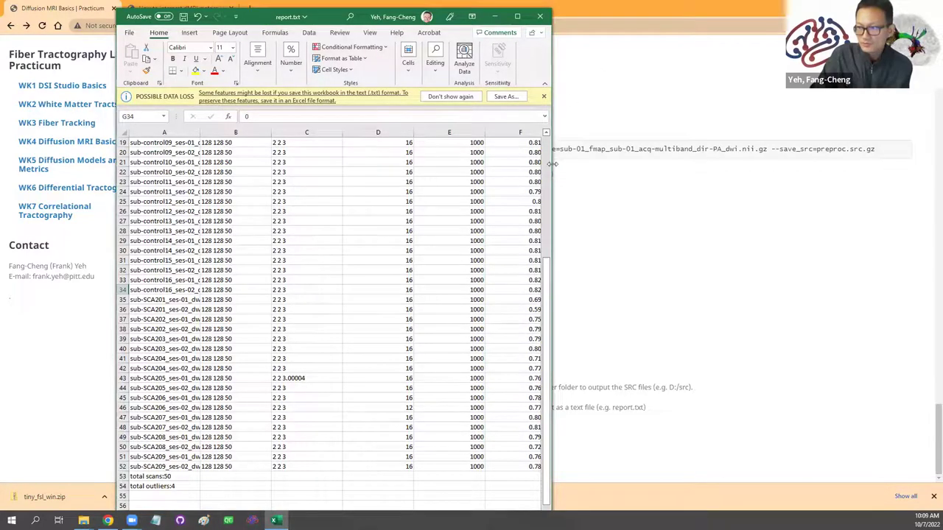
left_click_drag(551, 163, 765, 176)
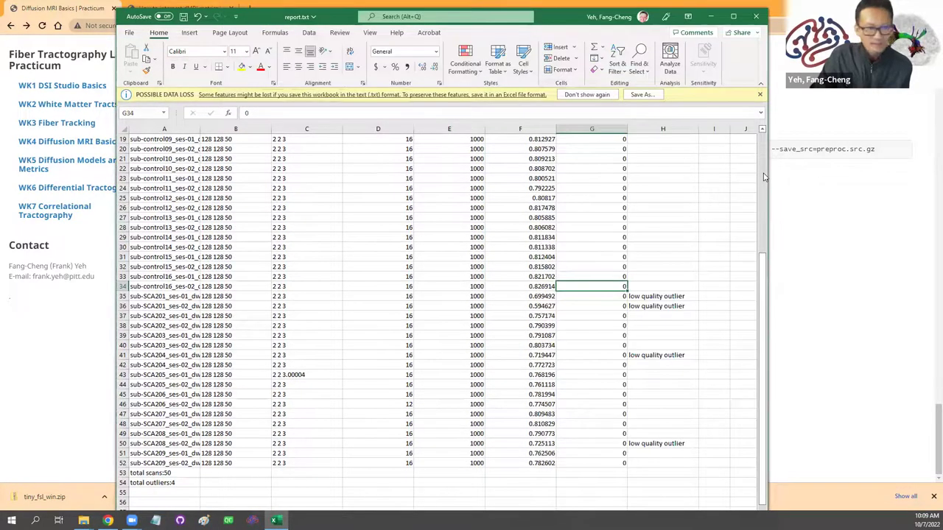
scroll(763, 177, "up", 6)
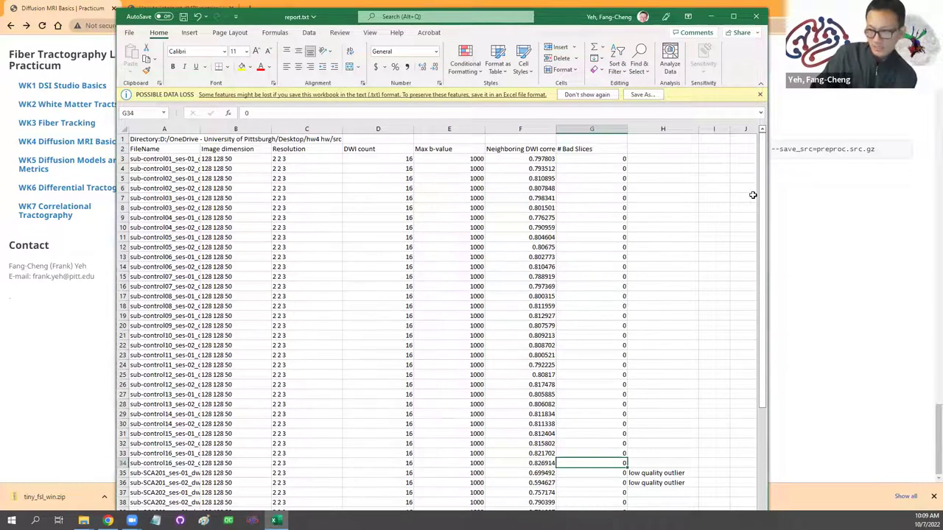
left_click(733, 18)
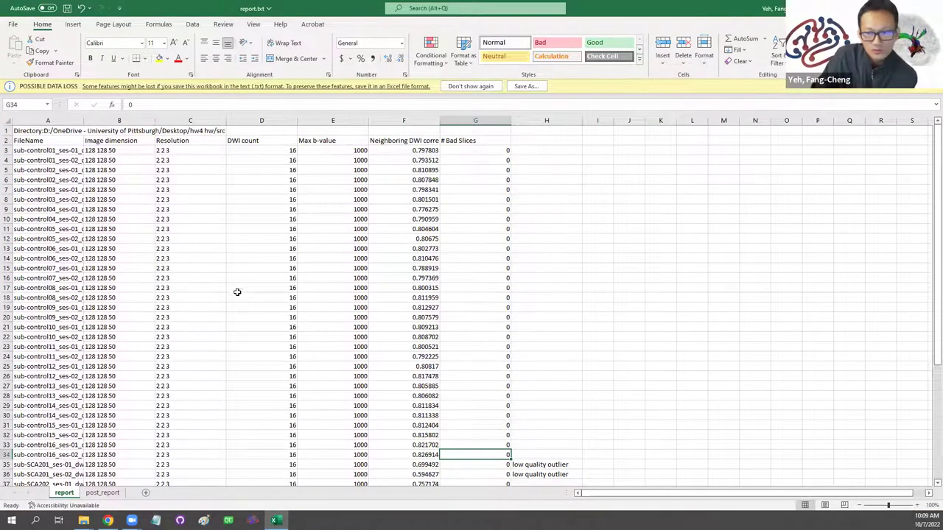
Step: Look over the quality control report and widen the FileName column to fit the full scan names
scroll(237, 297, "down", 3)
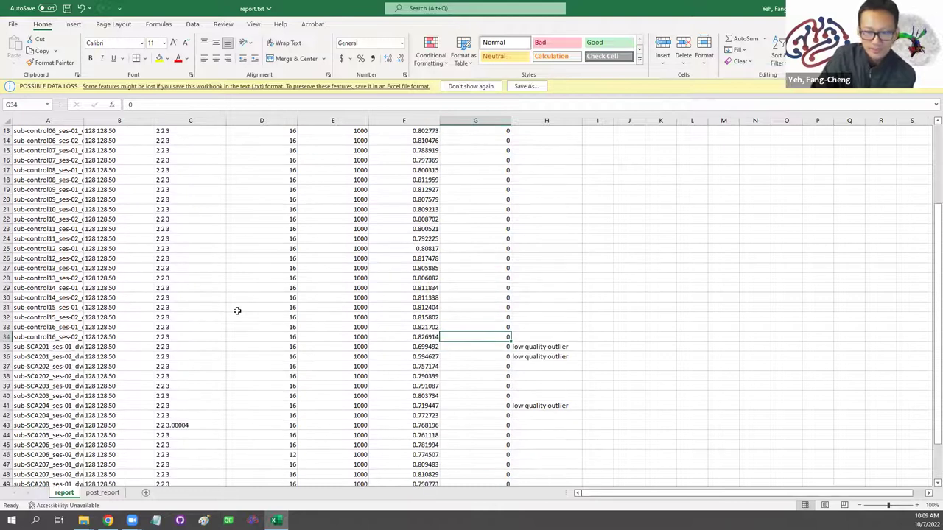
scroll(280, 328, "up", 4)
scroll(278, 326, "down", 2)
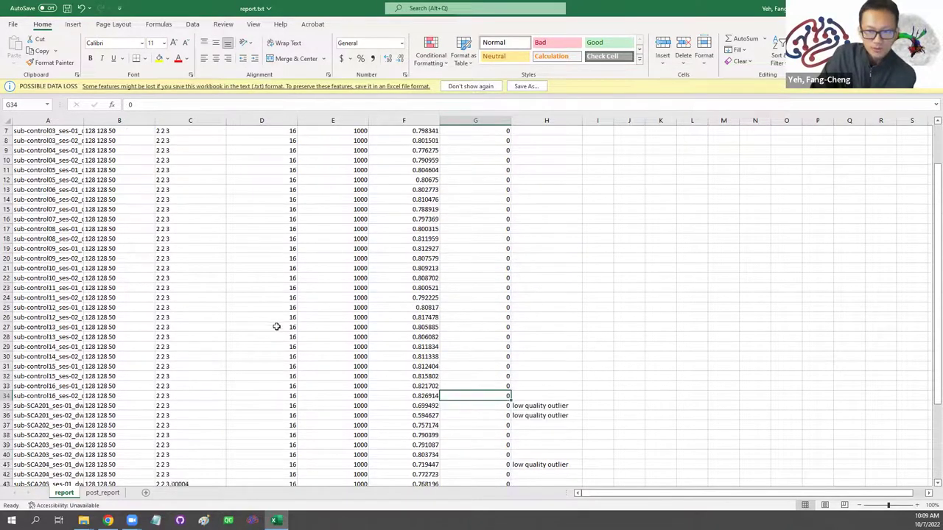
scroll(162, 389, "down", 6)
scroll(140, 400, "up", 8)
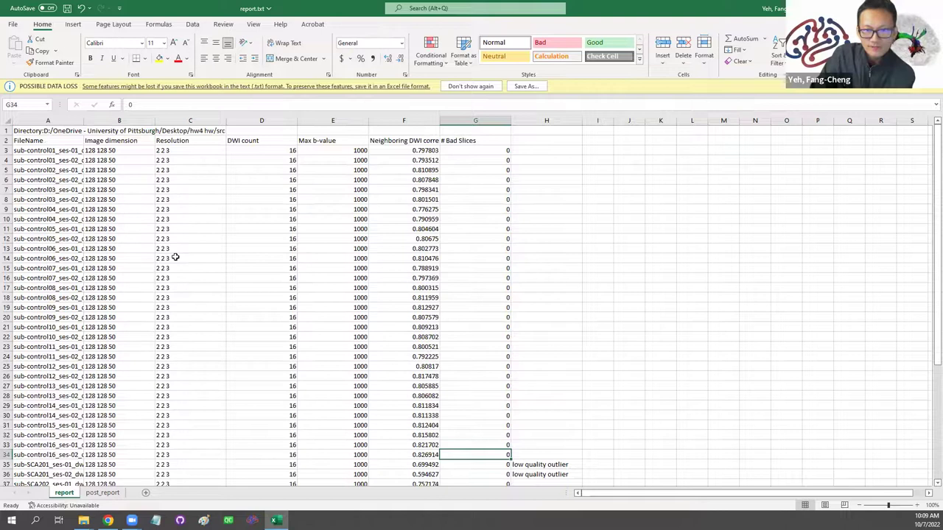
left_click_drag(89, 118, 123, 118)
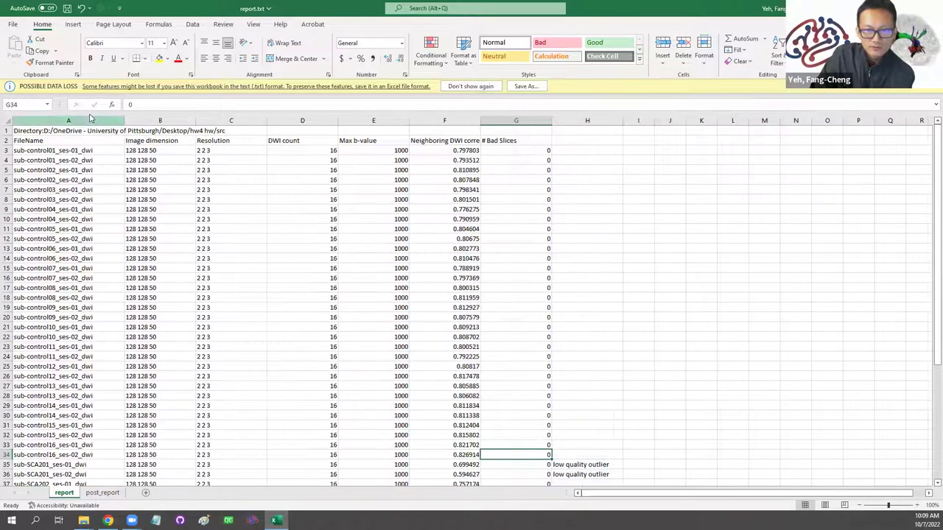
Step: Examine the scan names in the FileName column, checking several control subjects and their sessions down to sub-control13_ses-01_dwi
left_click(99, 151)
left_click(87, 181)
left_click(89, 220)
left_click(94, 260)
left_click(85, 386)
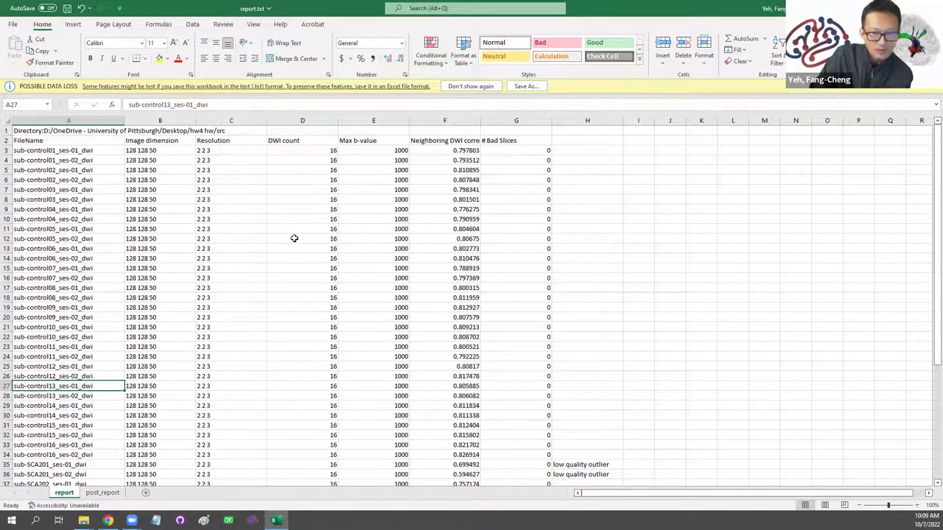
scroll(302, 293, "down", 6)
scroll(302, 294, "up", 6)
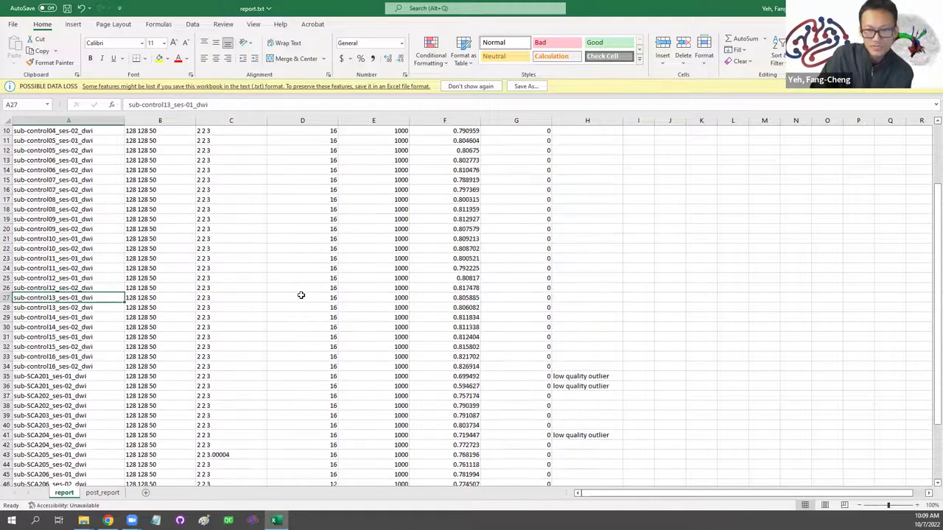
Step: Check the image dimension and DWI count of all scans, and select the row of sub-SCA206_ses-02_dwi
left_click(145, 151)
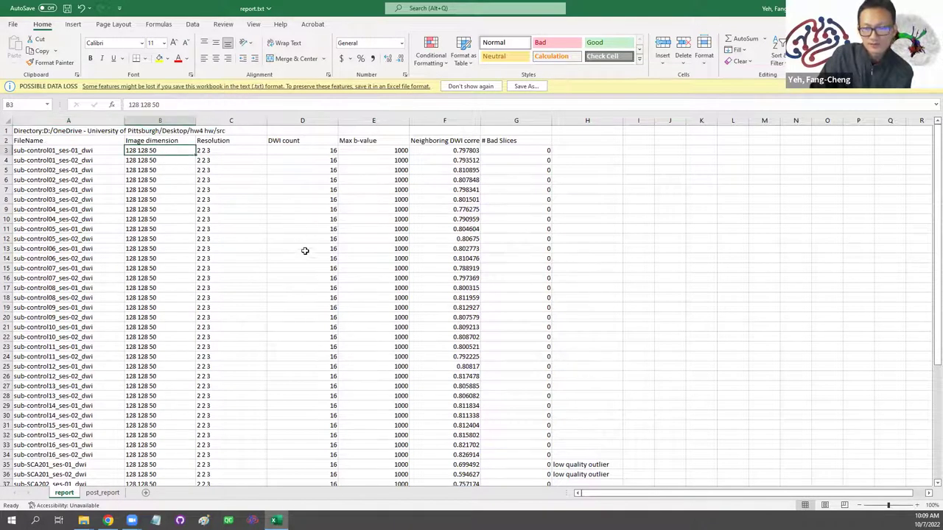
scroll(324, 337, "down", 8)
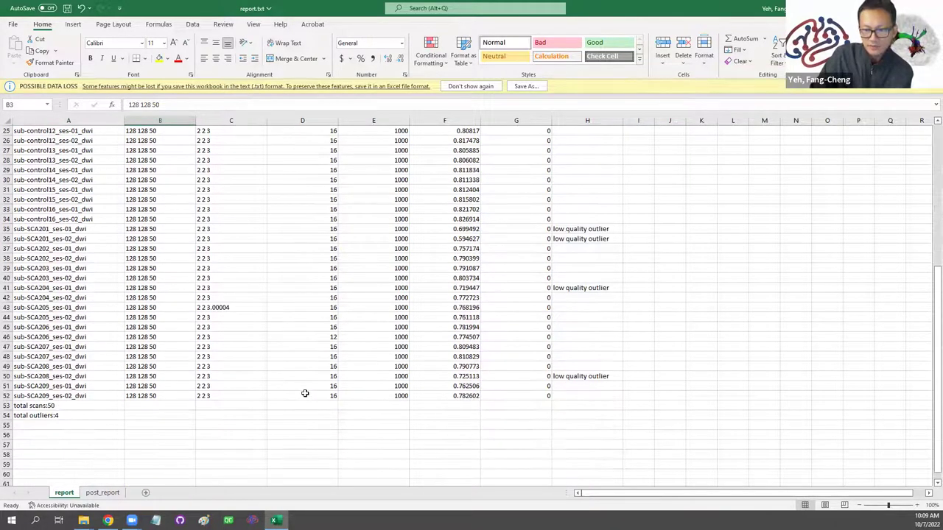
left_click(313, 336)
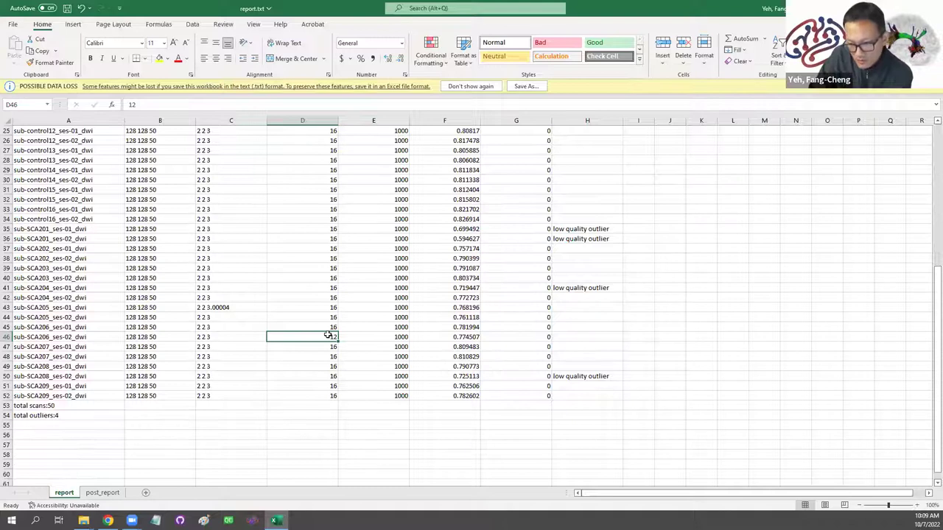
scroll(352, 339, "up", 8)
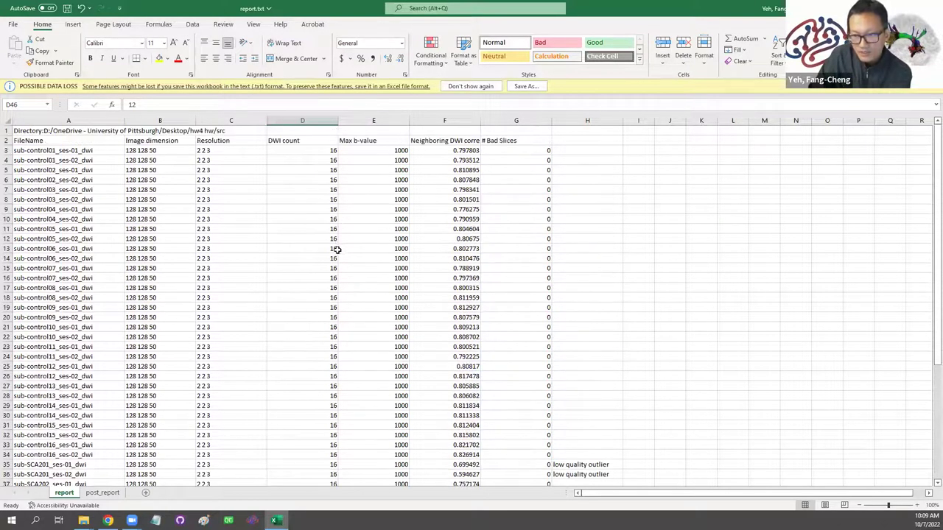
scroll(336, 249, "down", 8)
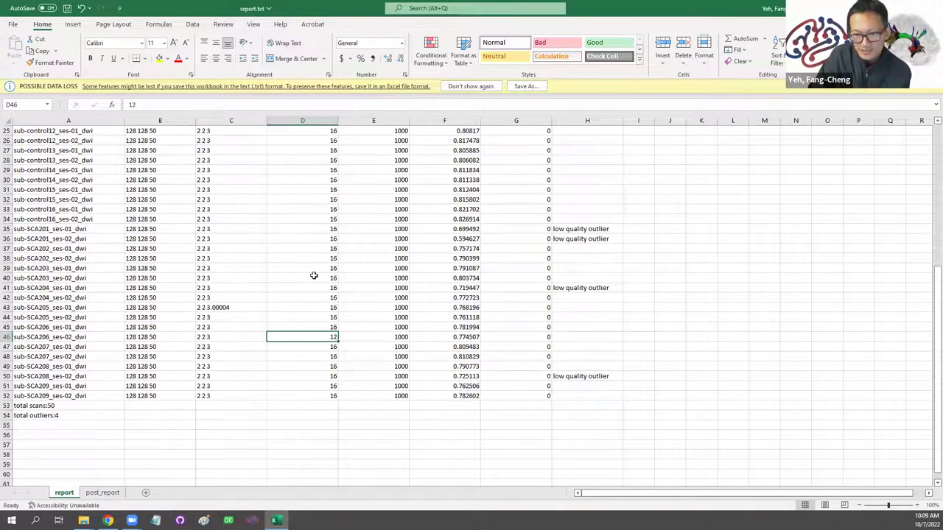
left_click(5, 337)
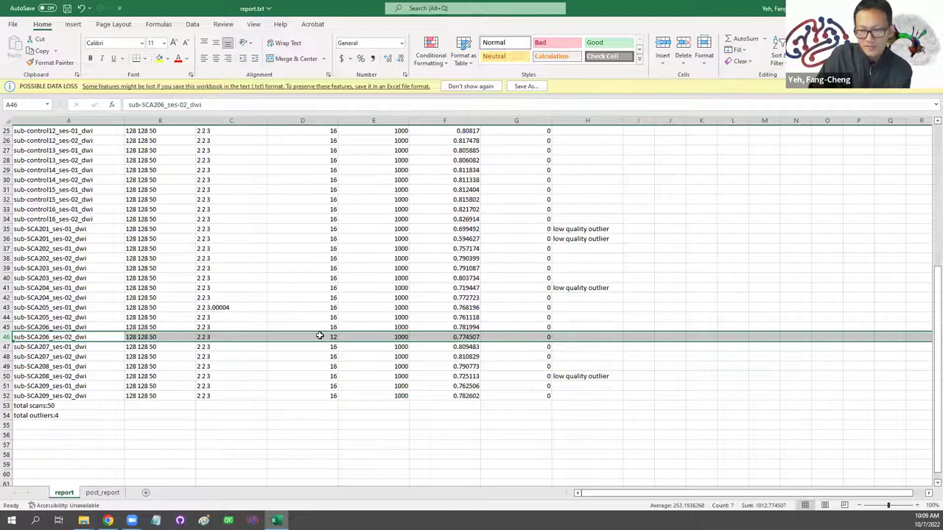
Step: Select the row of sub-SCA205_ses-01_dwi and compare its Resolution cell with the resolution of the other scans
left_click(9, 307)
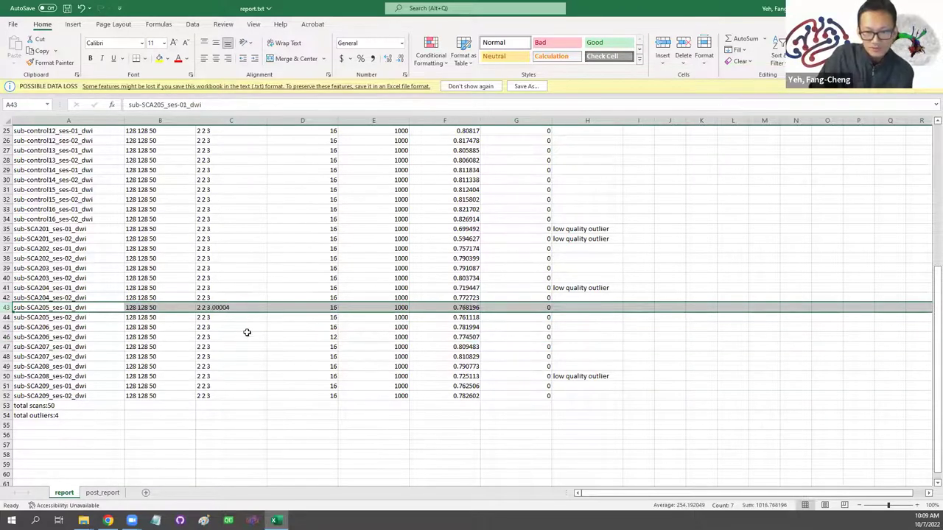
left_click(221, 298)
left_click(222, 308)
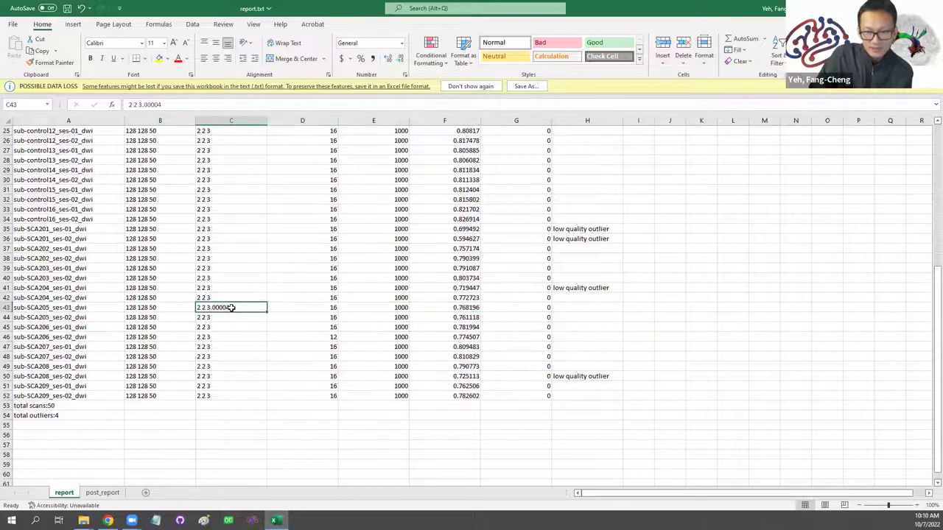
double_click(223, 307)
scroll(245, 365, "up", 8)
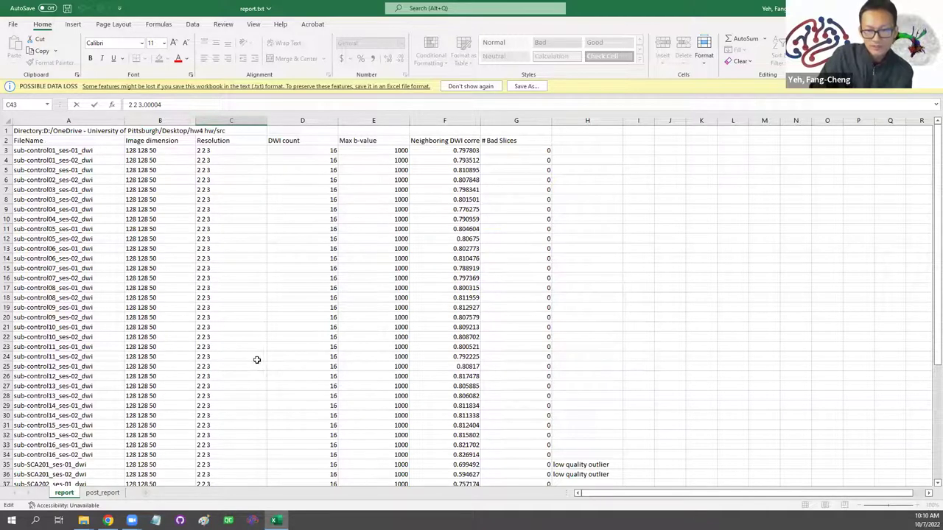
scroll(248, 358, "down", 8)
scroll(282, 326, "up", 3)
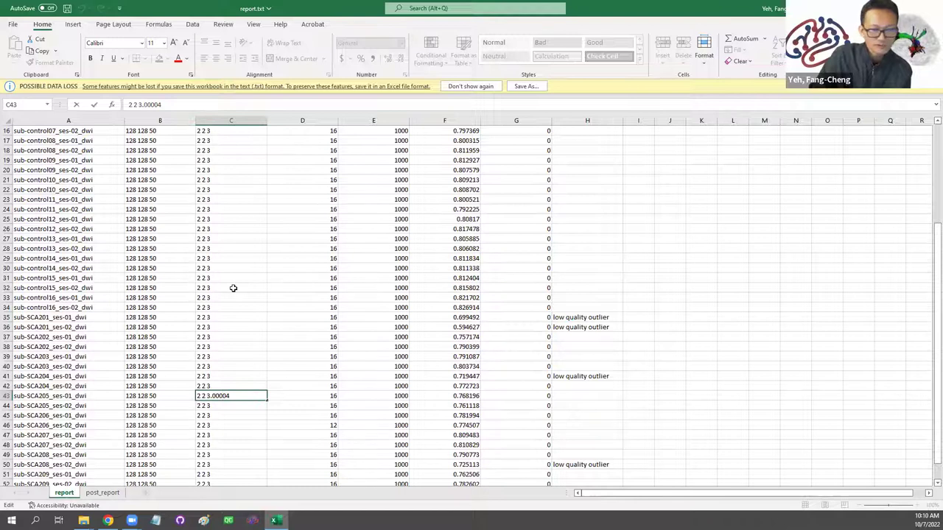
scroll(256, 280, "up", 5)
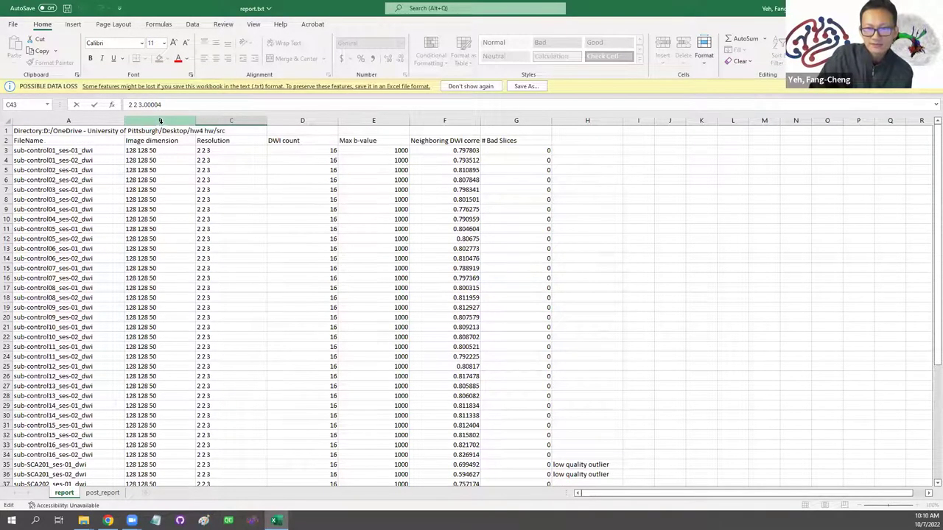
Step: Select the columns from Image dimension to Max b-value and review their consistency across all scans
left_click_drag(158, 119, 395, 184)
scroll(423, 250, "down", 10)
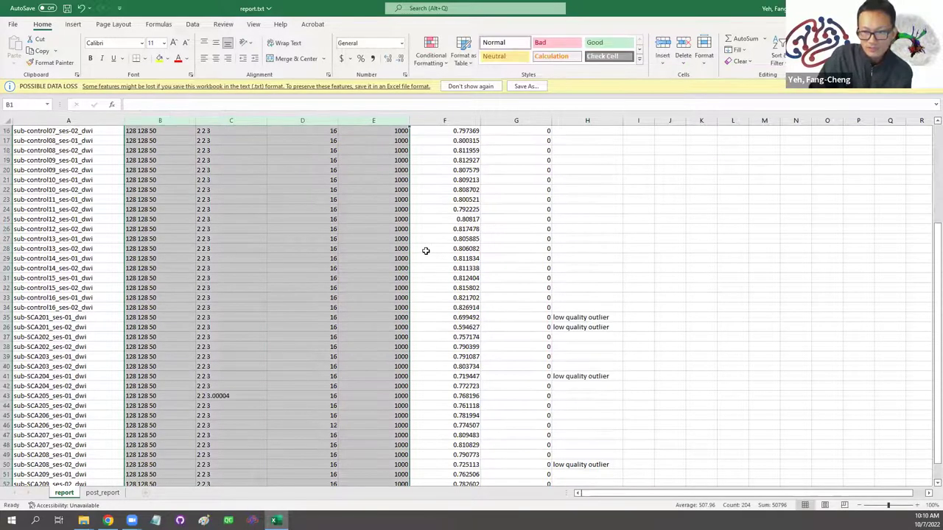
scroll(407, 327, "up", 10)
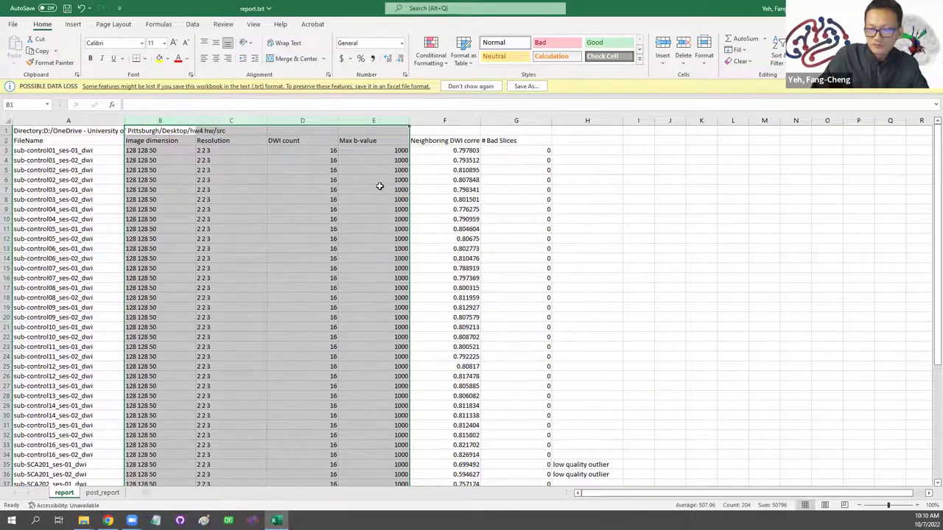
Step: Select the Neighboring DWI correlation column, review its values, and inspect its header and first entry
left_click(451, 171)
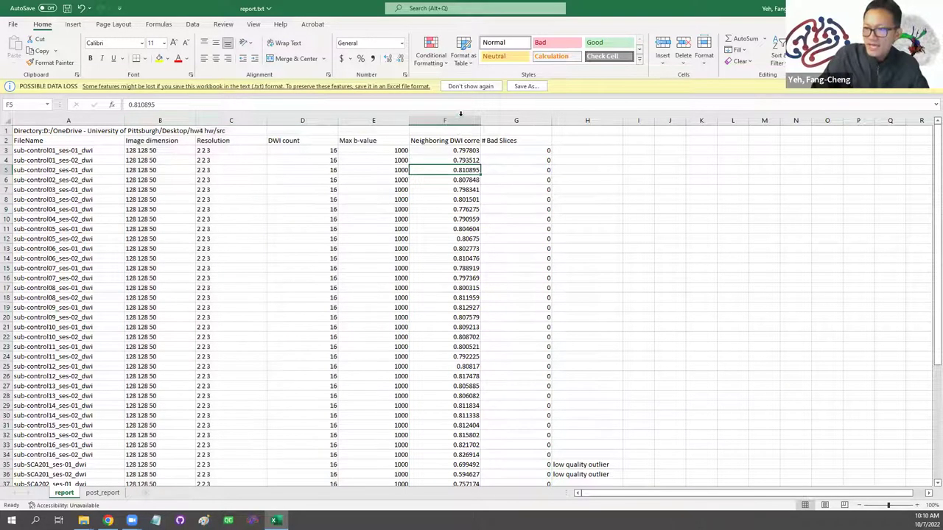
left_click(458, 120)
scroll(472, 206, "down", 7)
scroll(464, 192, "up", 7)
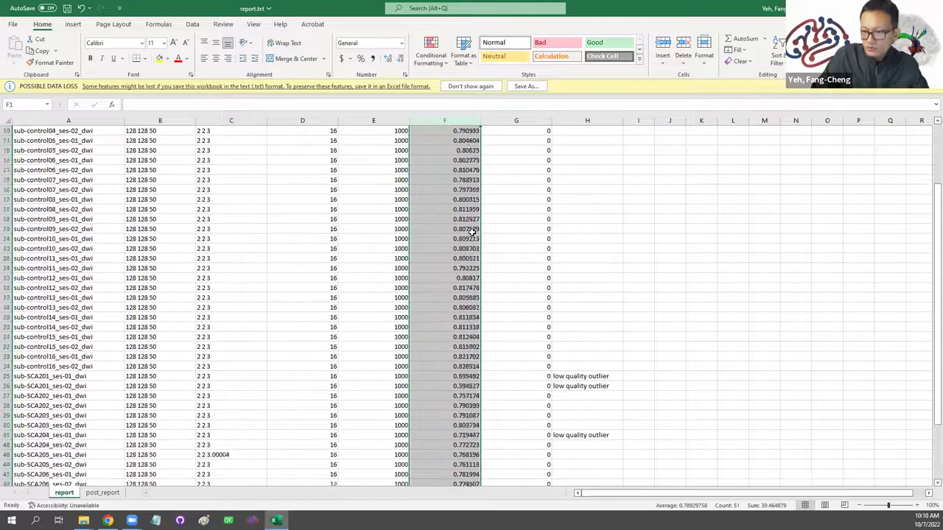
left_click(455, 150)
left_click(450, 142)
left_click(463, 151)
left_click(466, 140)
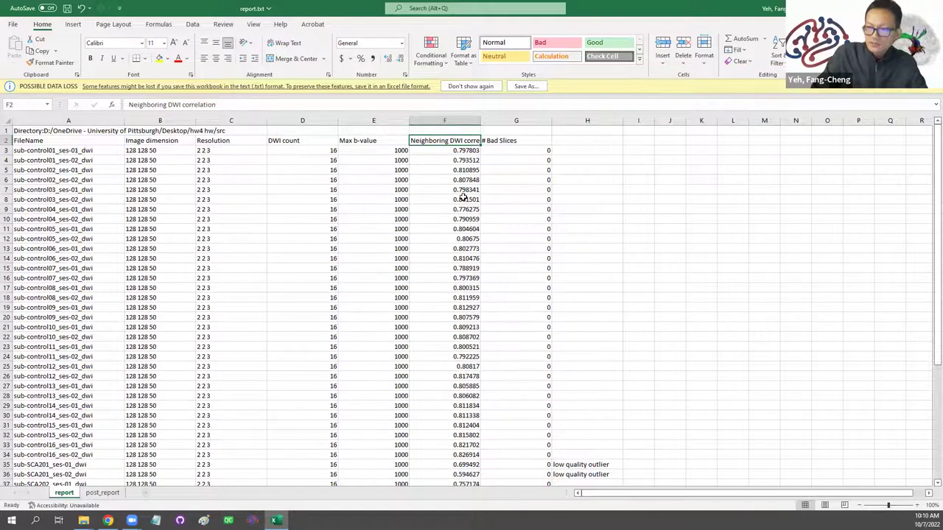
Step: Compare the neighboring DWI correlations of the control scans with those of sub-SCA201_ses-01_dwi and sub-SCA204_ses-01_dwi
scroll(463, 211, "down", 1)
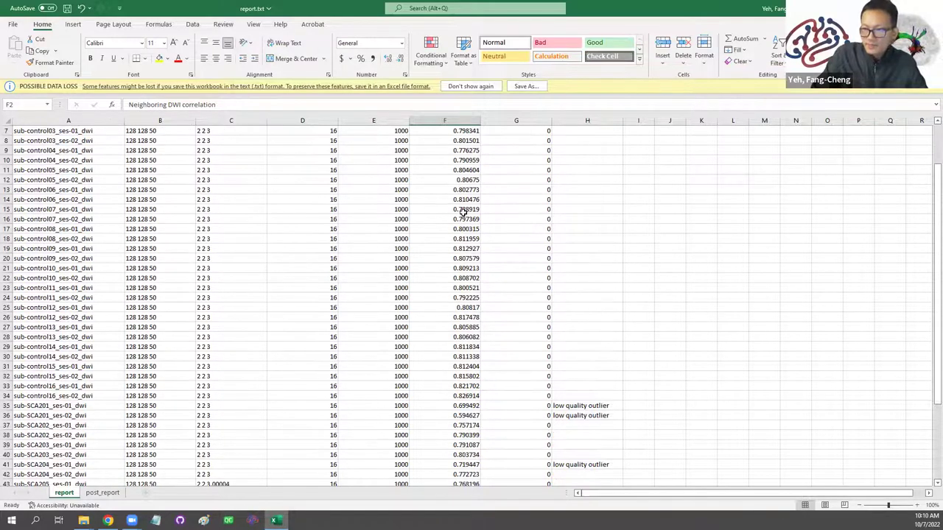
scroll(461, 177, "up", 1)
scroll(459, 149, "down", 8)
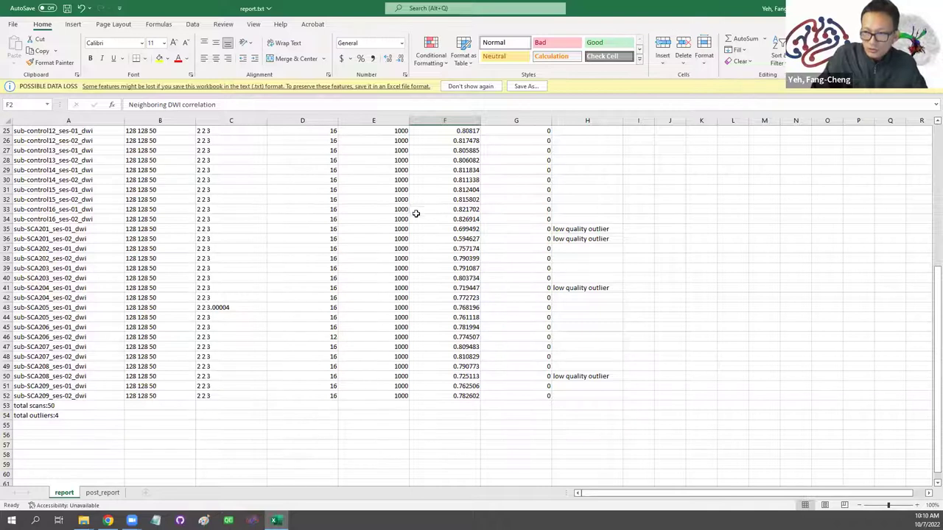
left_click(454, 239)
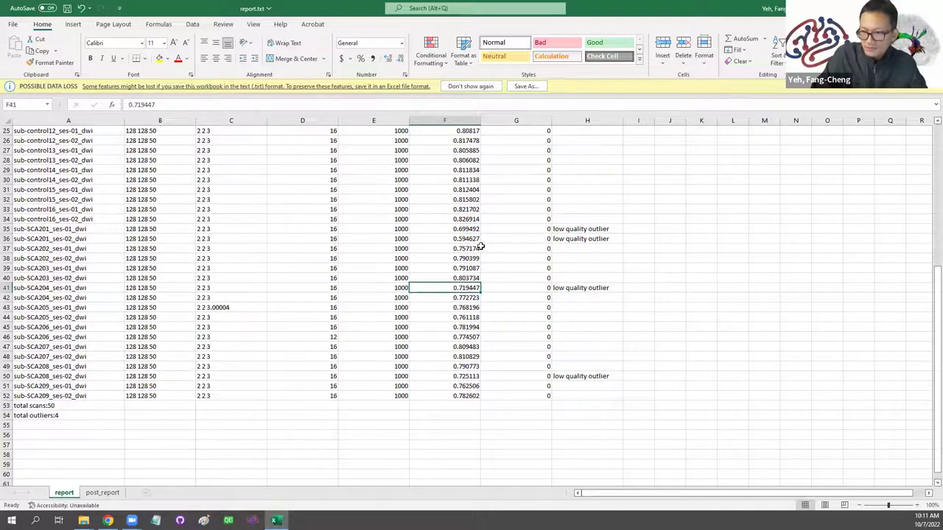
left_click(460, 229)
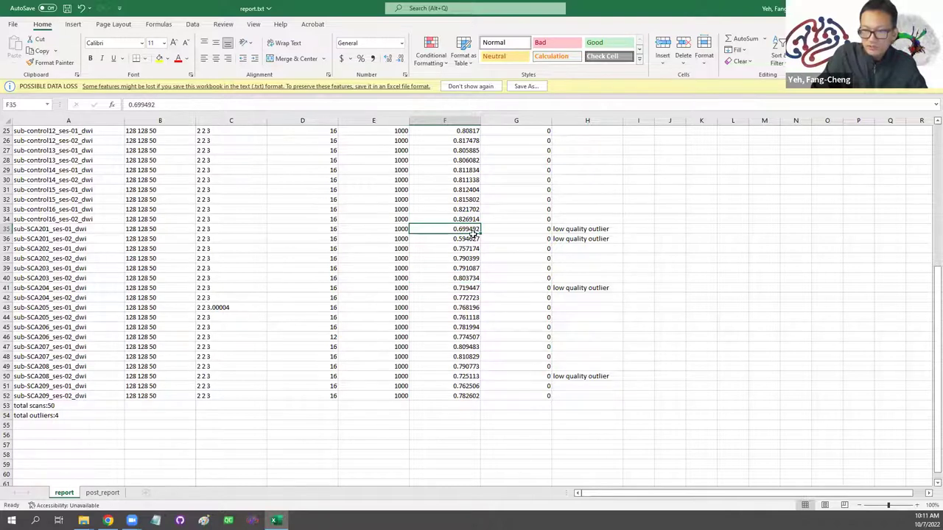
scroll(489, 234, "up", 8)
scroll(497, 250, "down", 5)
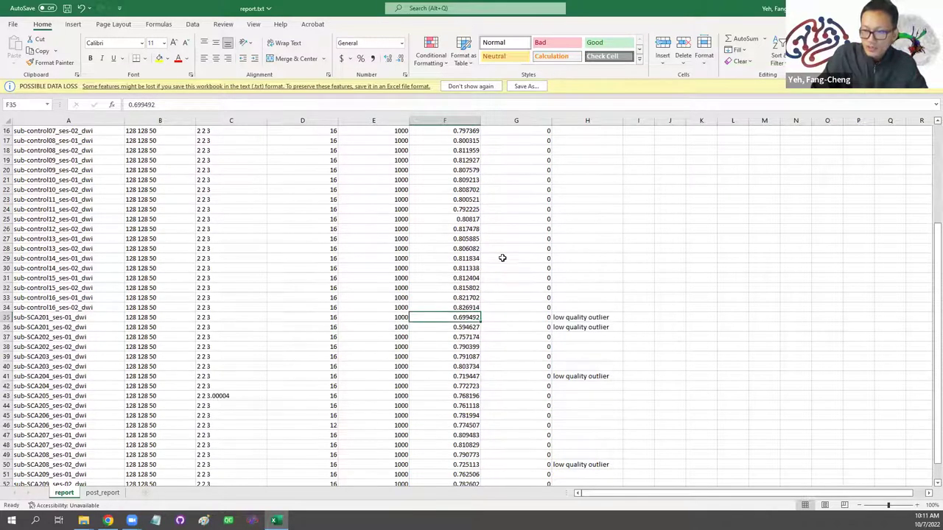
scroll(503, 286, "down", 2)
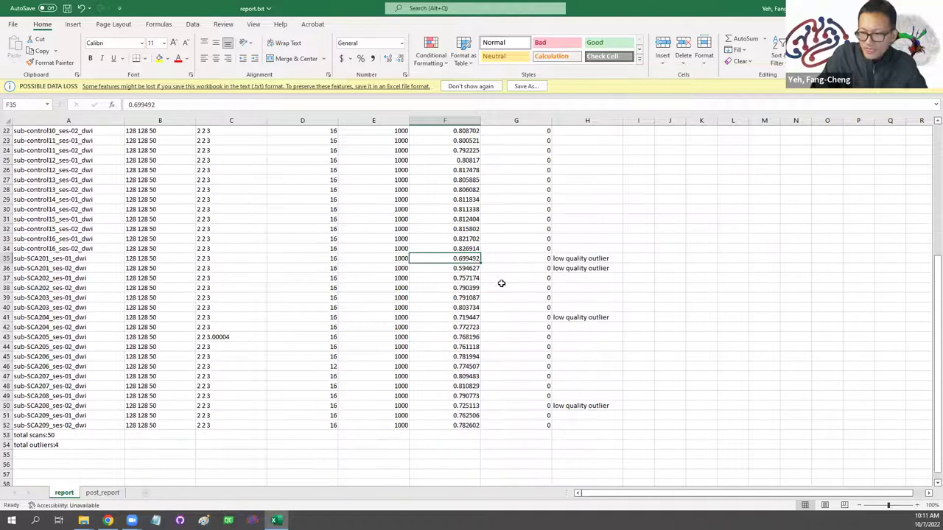
Step: Inspect the correlation values of both sub-SCA201 sessions and select their two rows
left_click(466, 269)
left_click(468, 257)
left_click(469, 268)
left_click_drag(6, 258, 6, 268)
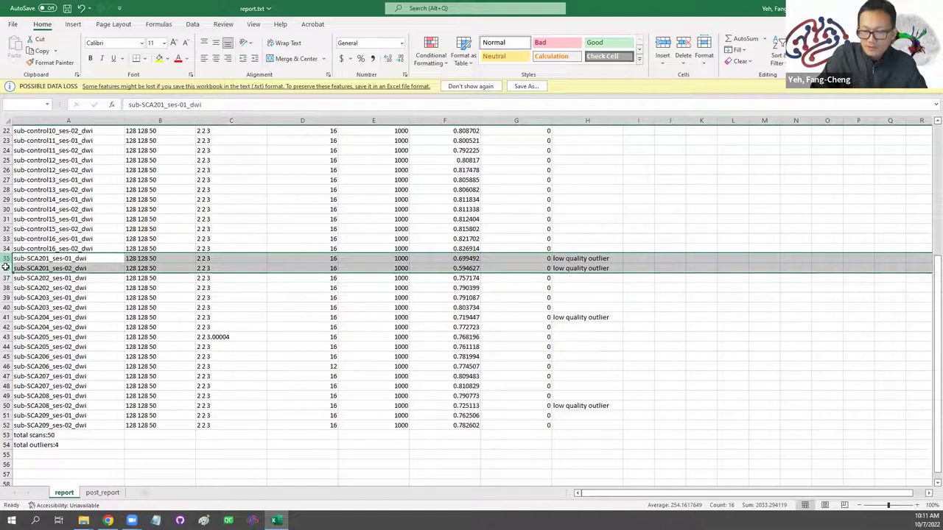
Step: Check the correlations of sub-SCA204_ses-01_dwi and sub-SCA208_ses-02_dwi, and the low quality outlier labels of sub-SCA208 and sub-SCA201
left_click(460, 317)
left_click(459, 405)
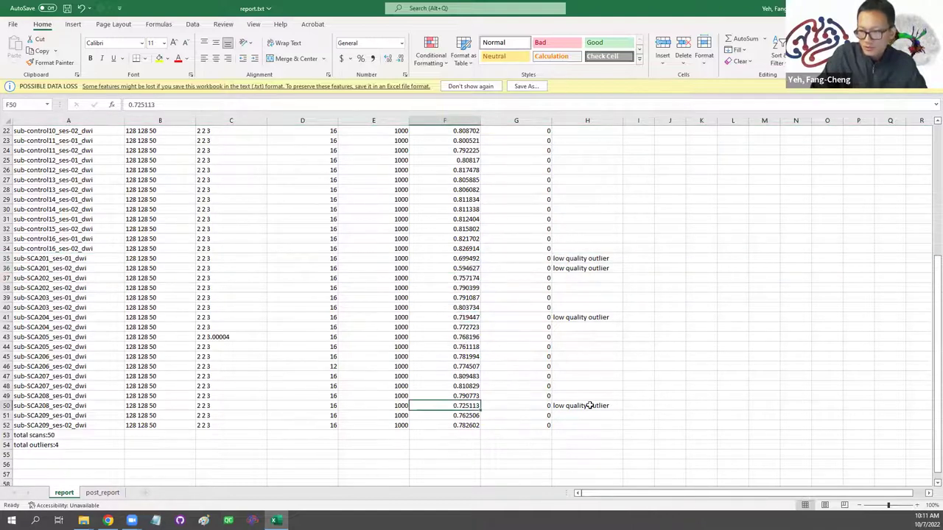
left_click(592, 406)
left_click(591, 260)
left_click(589, 267)
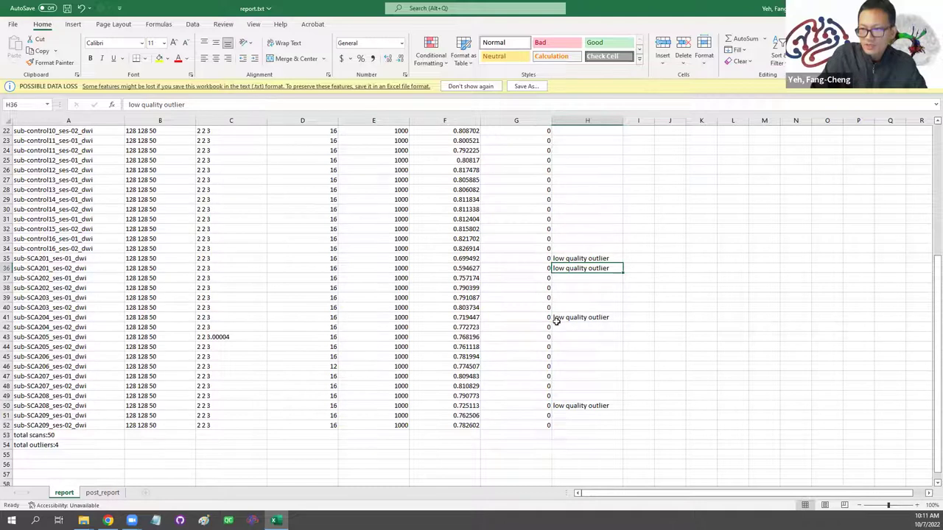
Step: Review the # Bad Slices values for all scans and select the whole column
scroll(554, 322, "up", 7)
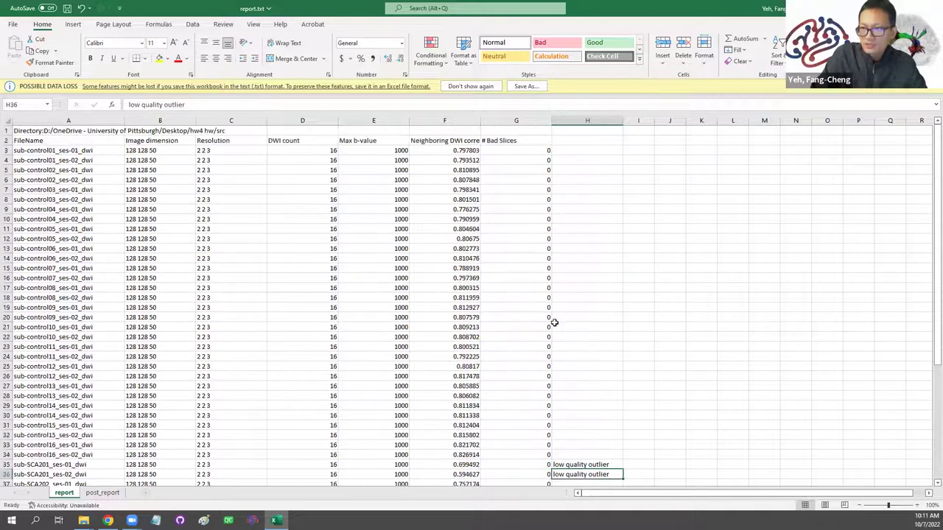
left_click(506, 140)
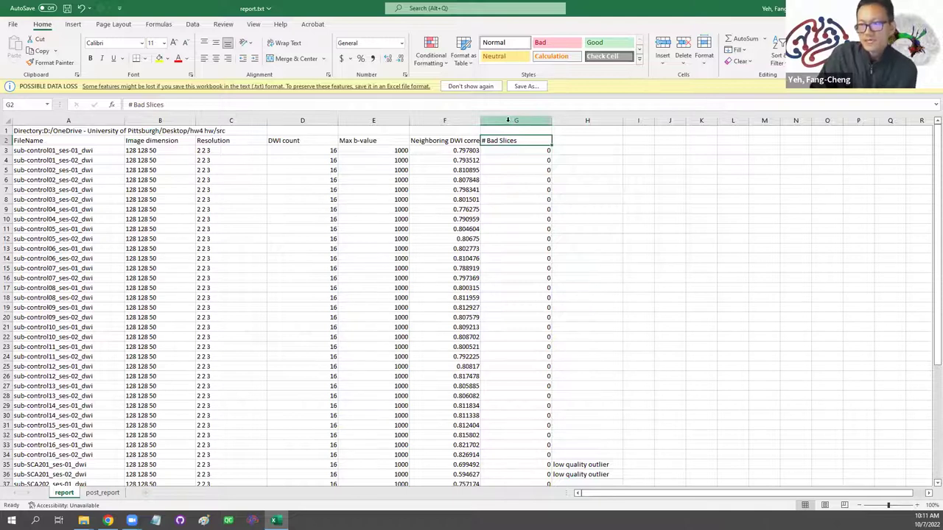
scroll(530, 226, "down", 8)
scroll(526, 253, "up", 8)
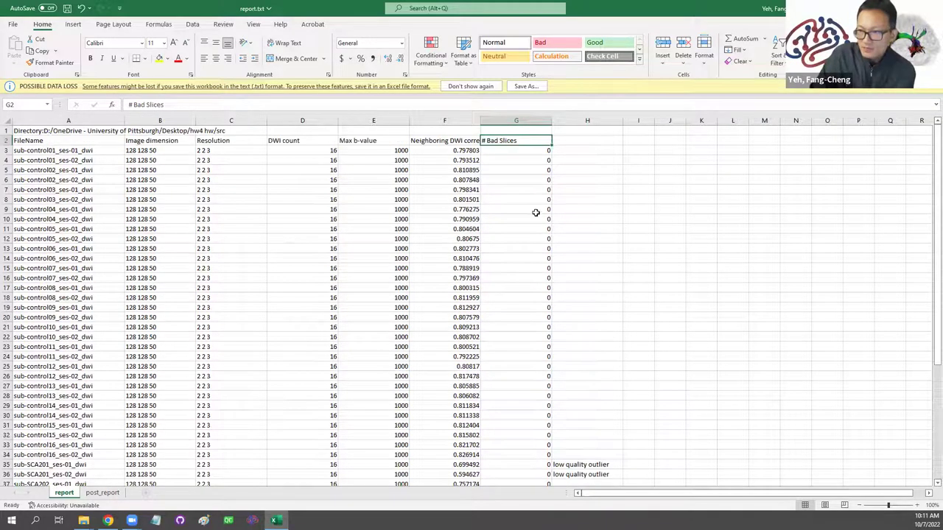
left_click(530, 120)
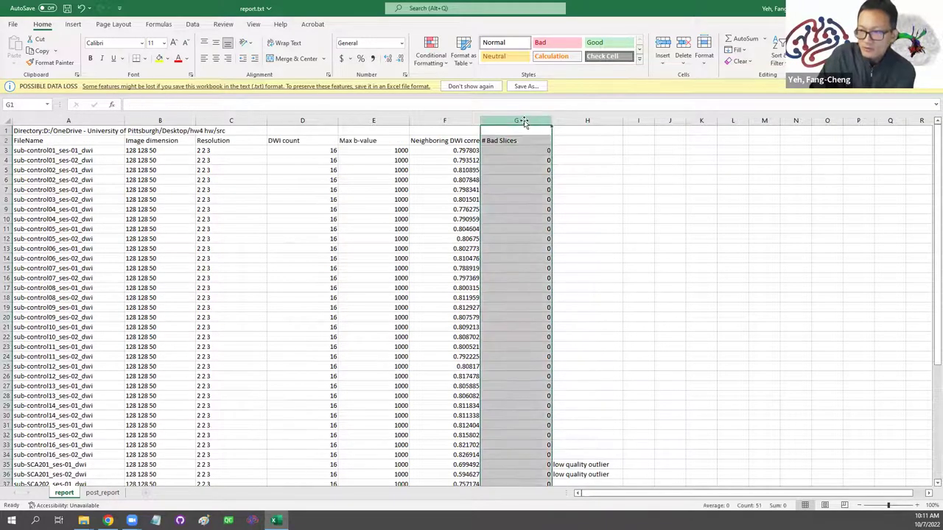
Step: Check the correlation of sub-control02_ses-01_dwi and select the entire Neighboring DWI correlation column
left_click(456, 189)
left_click(450, 169)
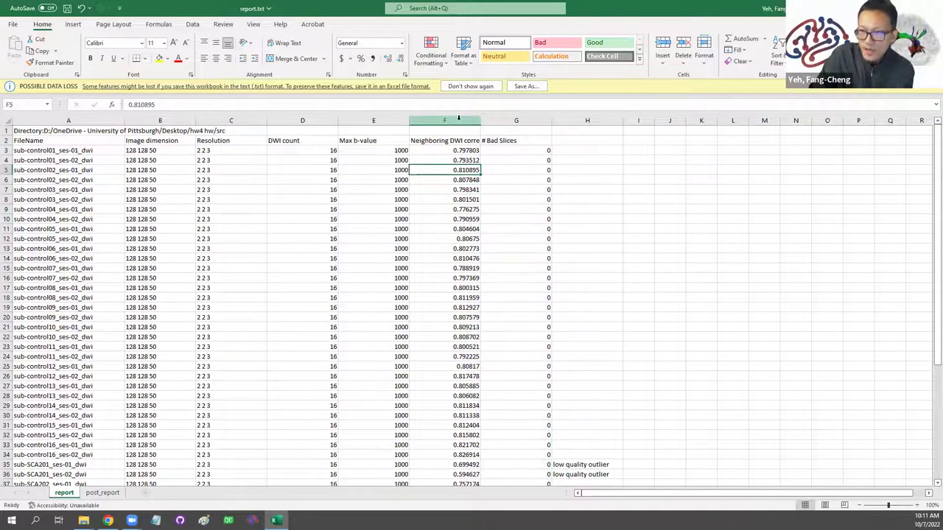
left_click(458, 119)
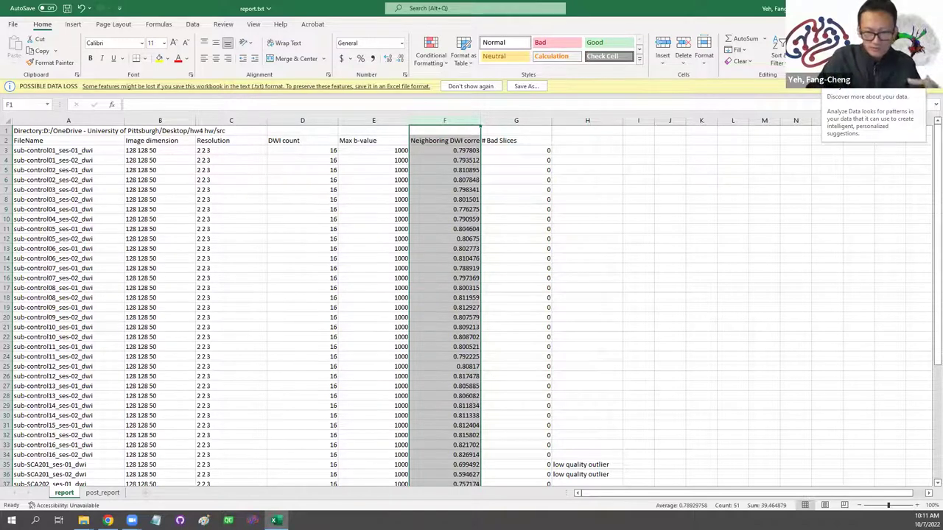
Step: Inspect the DWI count of sub-SCA206_ses-02_dwi and select its row to compare it with the other scans
scroll(505, 322, "down", 12)
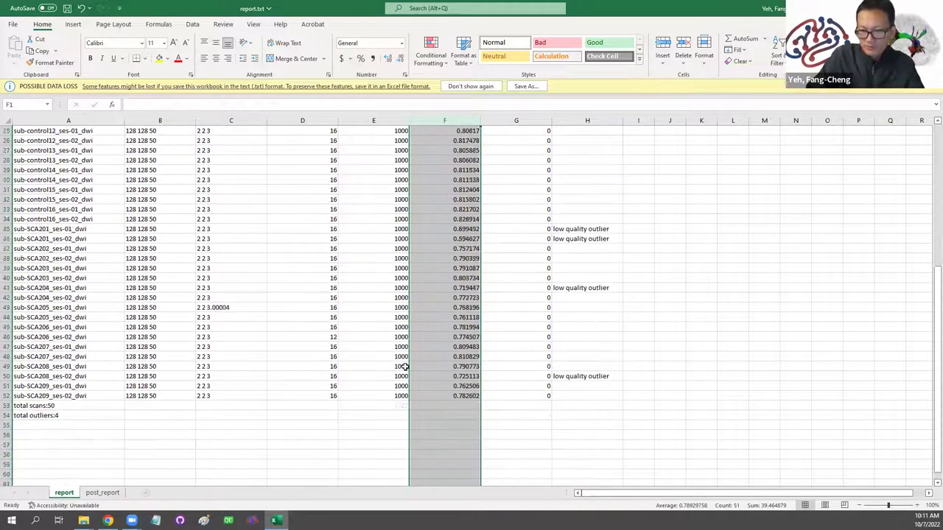
scroll(293, 321, "up", 3)
left_click(320, 306)
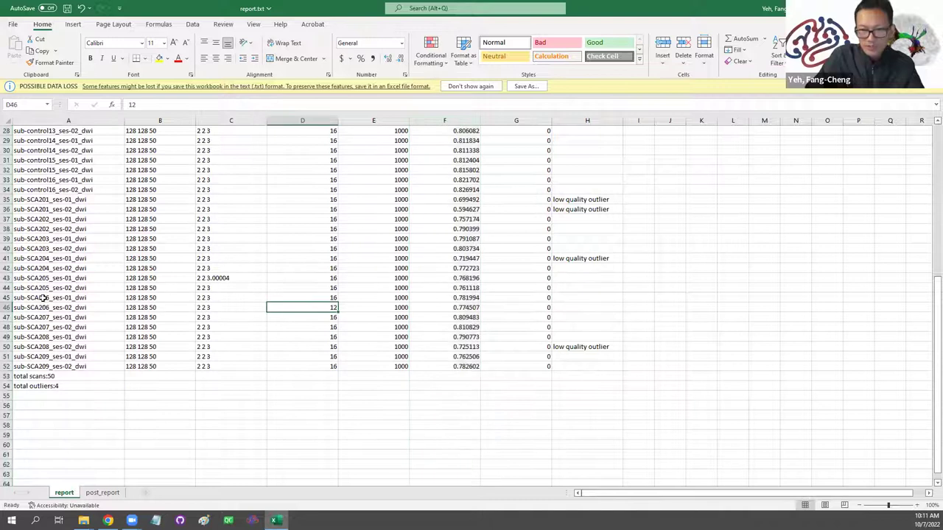
left_click(6, 307)
scroll(376, 283, "up", 8)
scroll(390, 293, "down", 5)
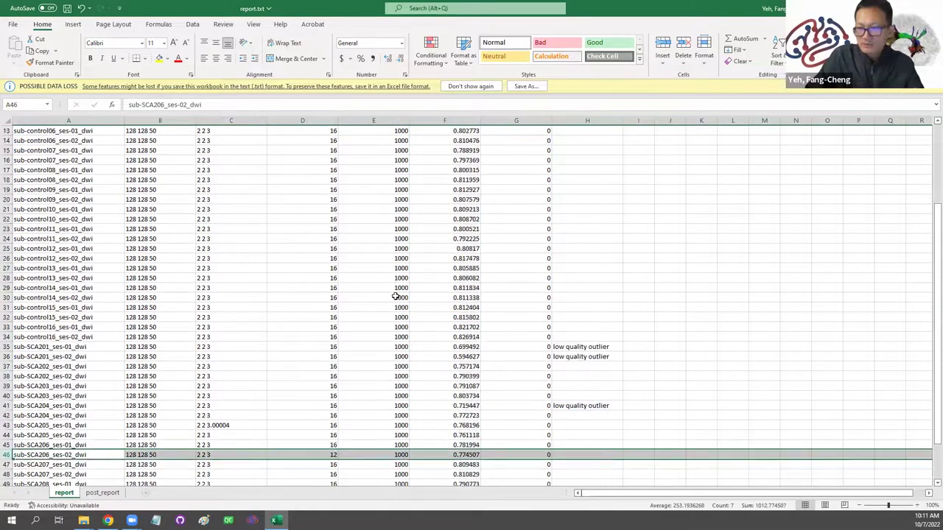
scroll(395, 296, "up", 1)
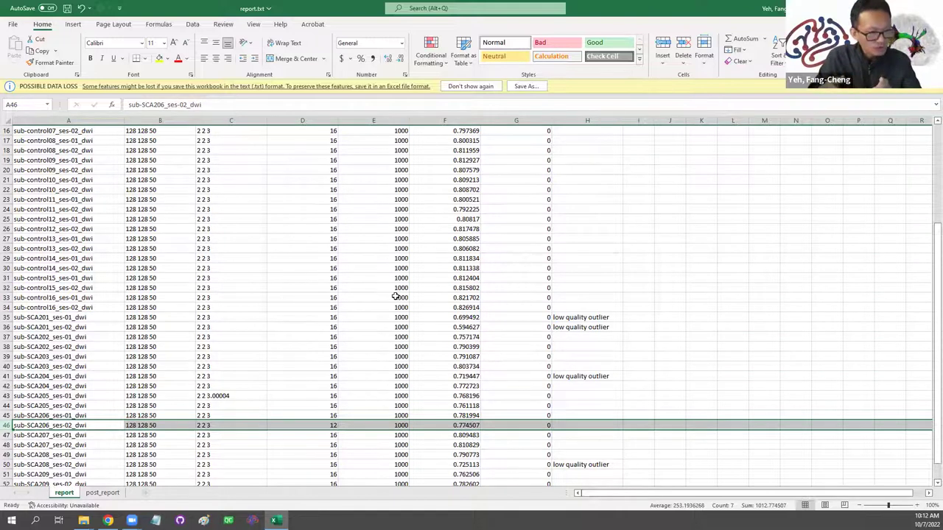
Step: Widen the FileName column of the post_report sheet to fit the full scan names, and return to the start of the report sheet
left_click(102, 493)
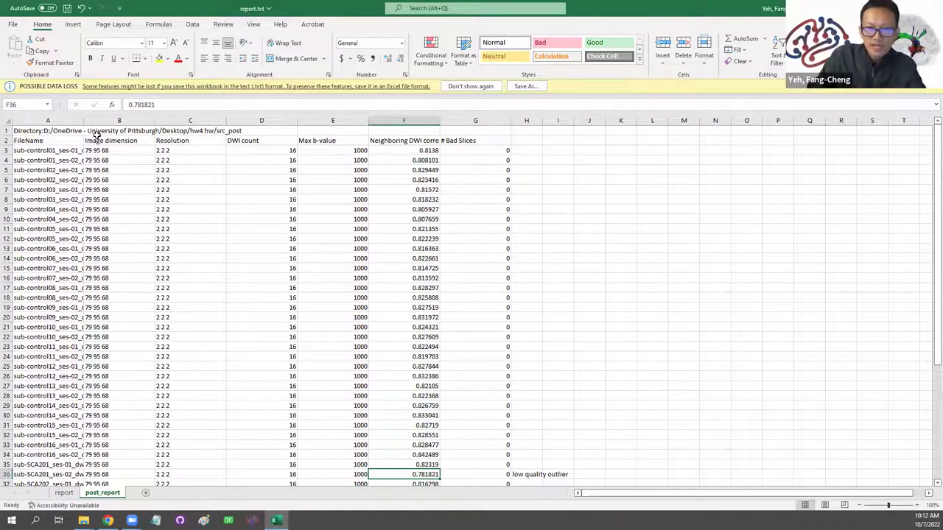
left_click_drag(84, 120, 127, 120)
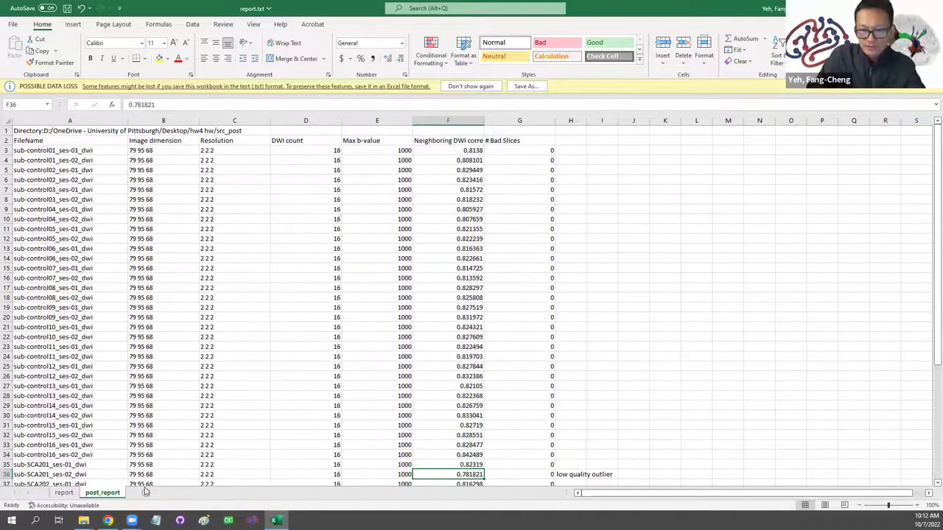
left_click(64, 493)
scroll(353, 358, "up", 4)
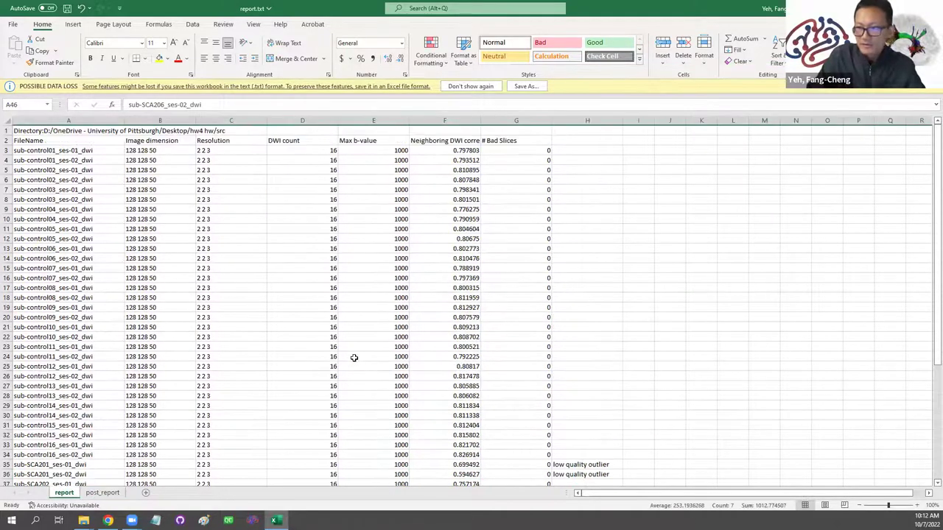
Step: Select the neighboring DWI correlations in F3:F35 on the post_report sheet and on the report sheet to compare them
left_click(103, 492)
left_click(451, 156)
left_click_drag(456, 150, 465, 465)
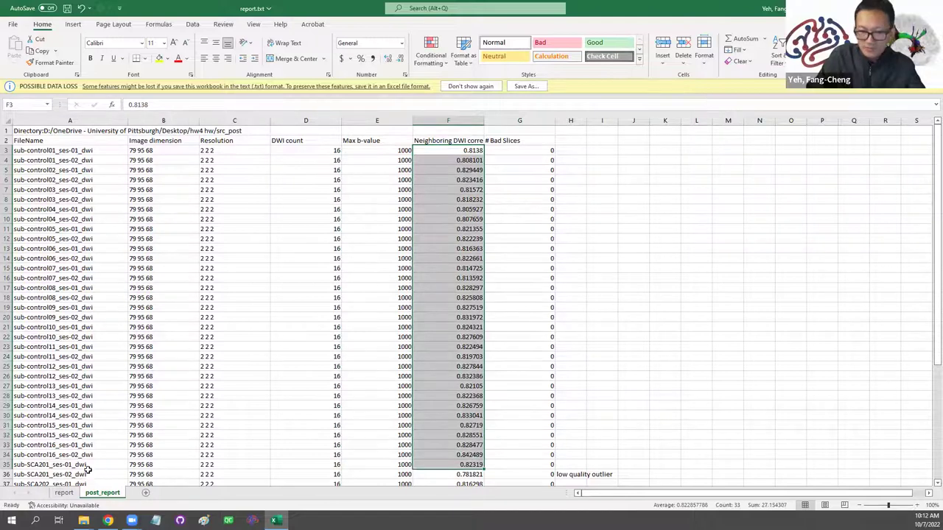
left_click(64, 494)
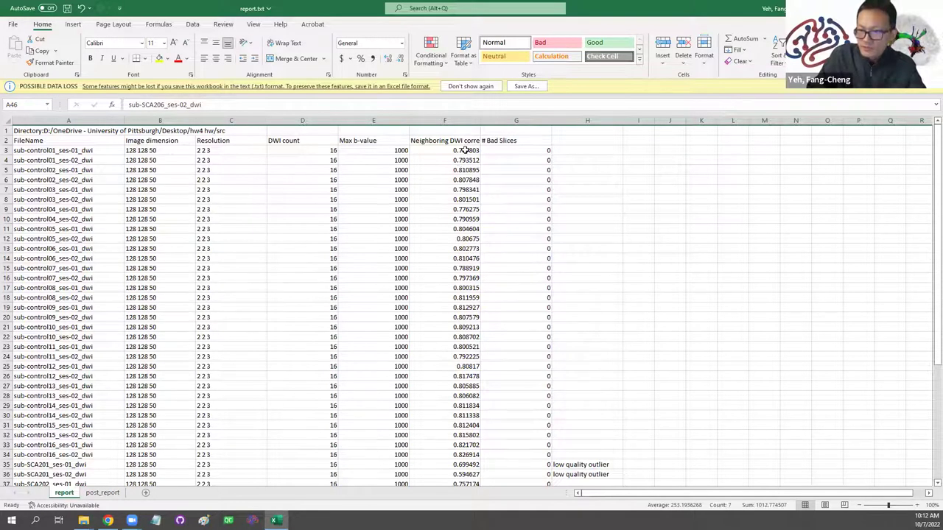
left_click_drag(469, 150, 467, 464)
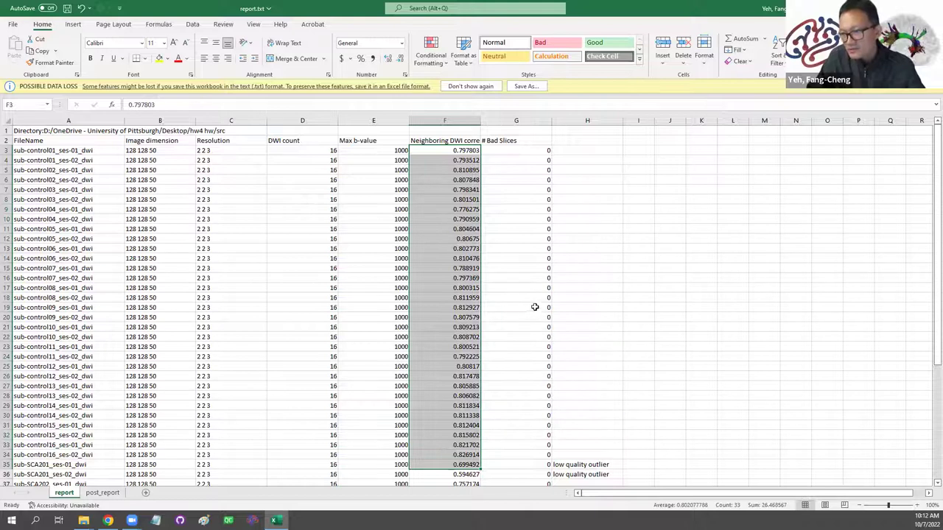
Step: Inspect the correlation and row of sub-SCA201_ses-02_dwi on the post_report sheet
left_click(102, 492)
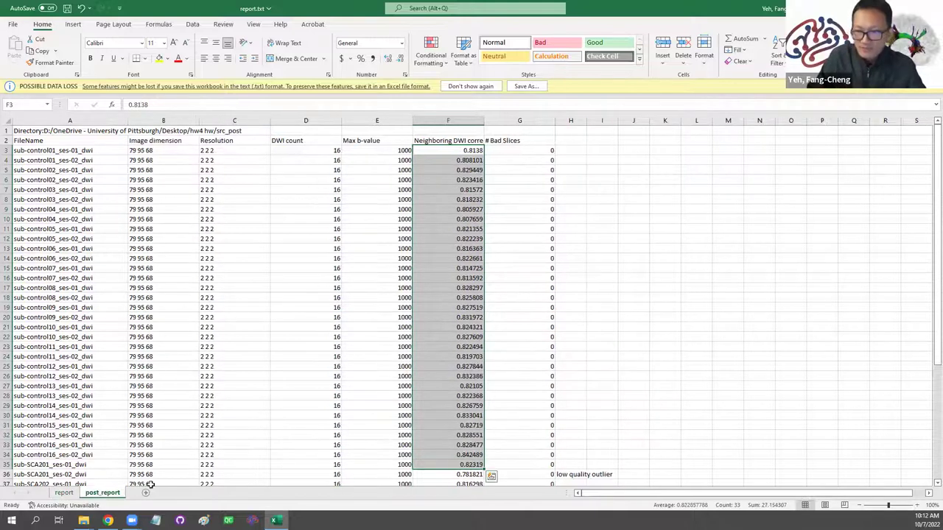
scroll(498, 385, "down", 2)
scroll(489, 366, "up", 2)
scroll(532, 335, "down", 5)
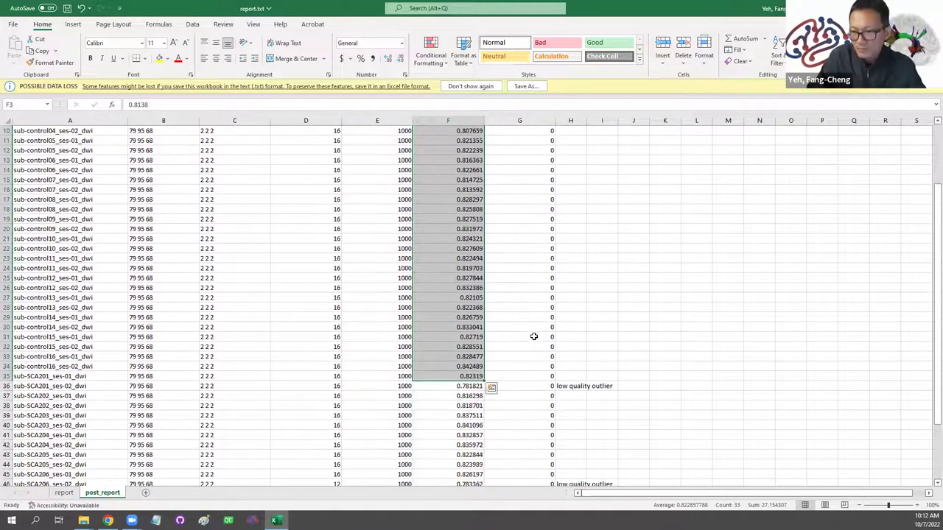
left_click(464, 299)
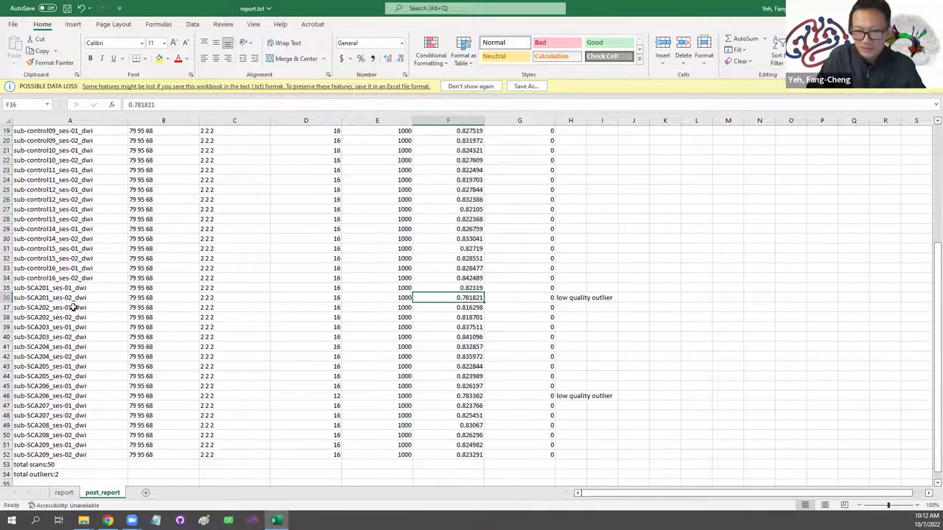
left_click(6, 298)
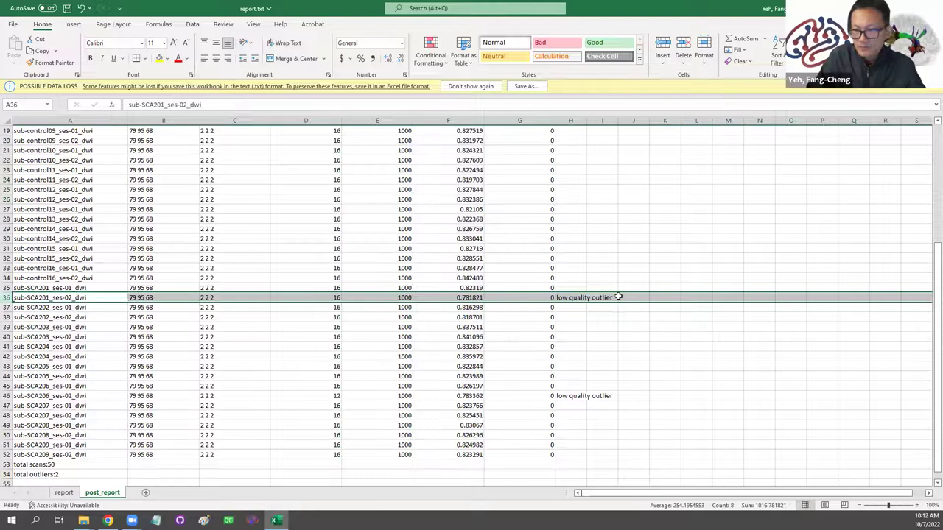
left_click(465, 297)
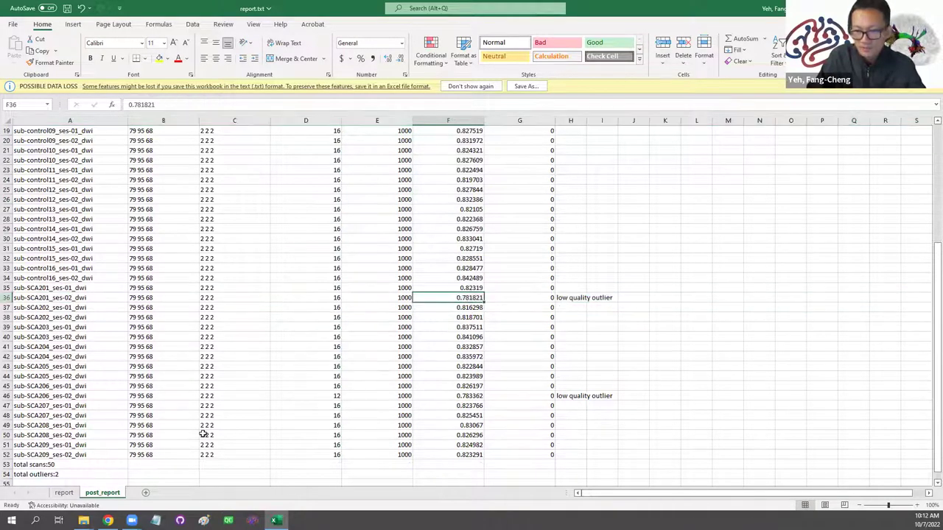
Step: Compare the correlation of sub-SCA201_ses-02_dwi on the report sheet with its value on the post_report sheet
left_click(68, 492)
scroll(331, 421, "down", 3)
left_click(464, 386)
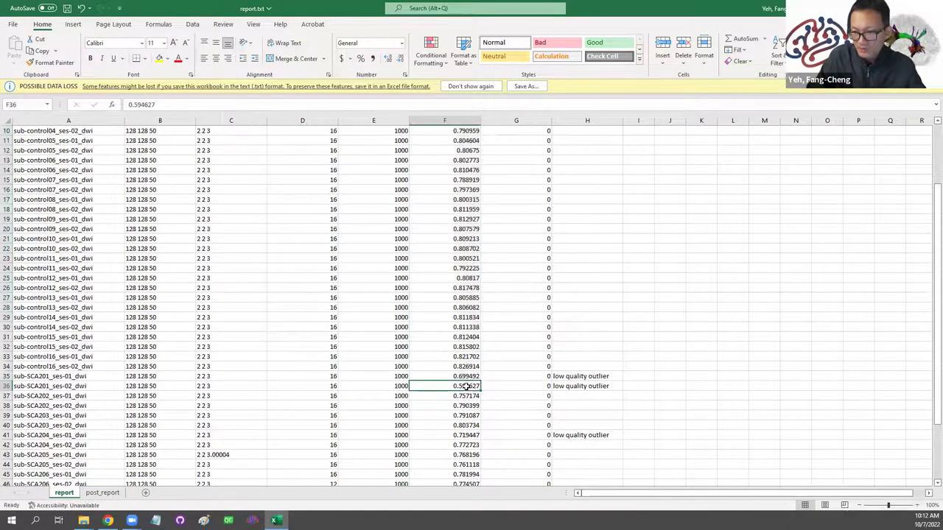
left_click(93, 493)
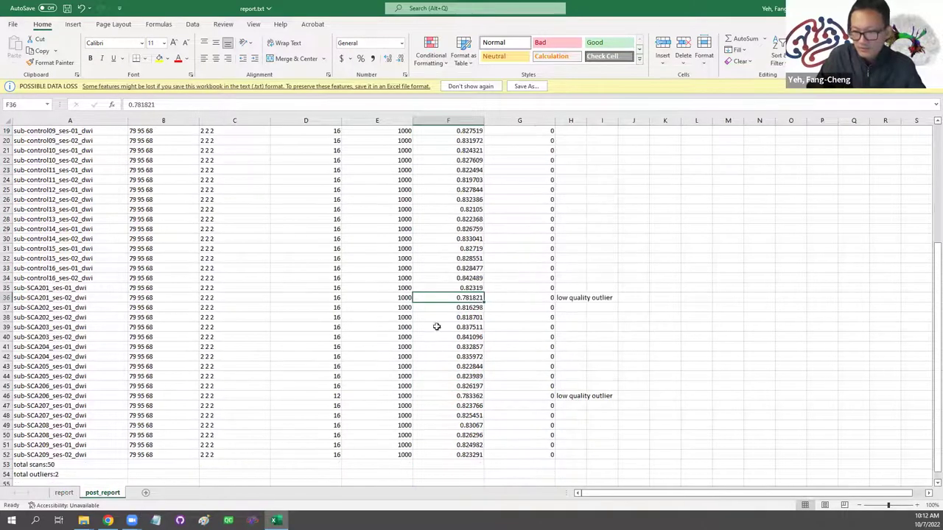
Step: Select the post_report row of sub-SCA201_ses-02_dwi and check its correlation and that of sub-SCA206_ses-02_dwi
left_click(6, 297)
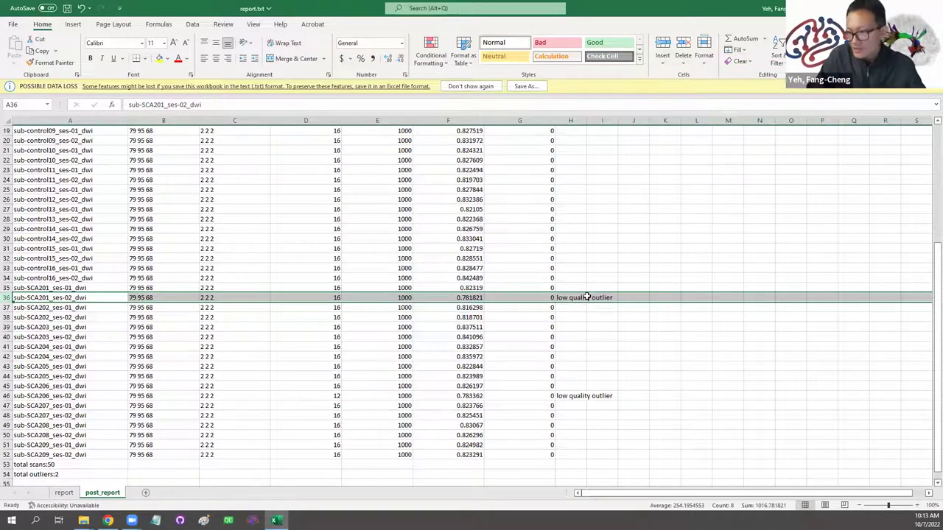
left_click(469, 298)
left_click(469, 395)
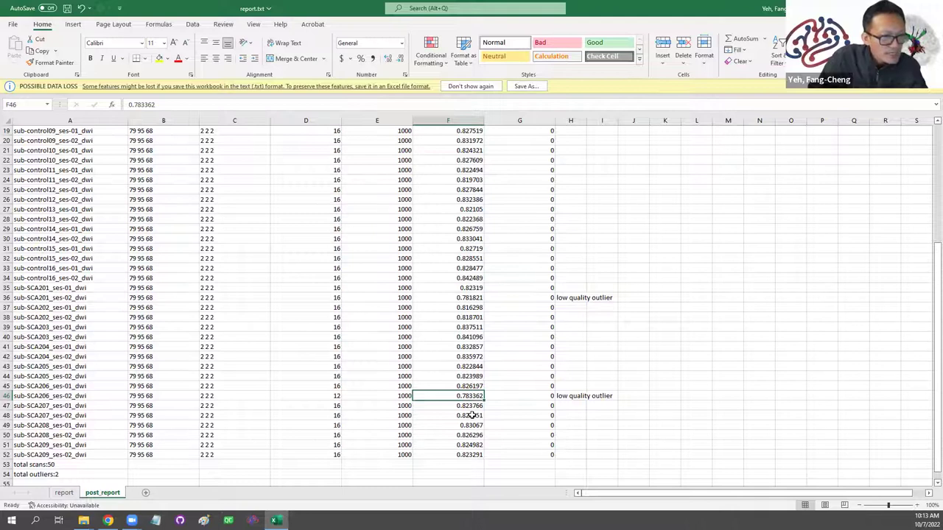
Step: Select all neighboring DWI correlation values in F3:F52 of the post_report sheet
left_click(464, 140)
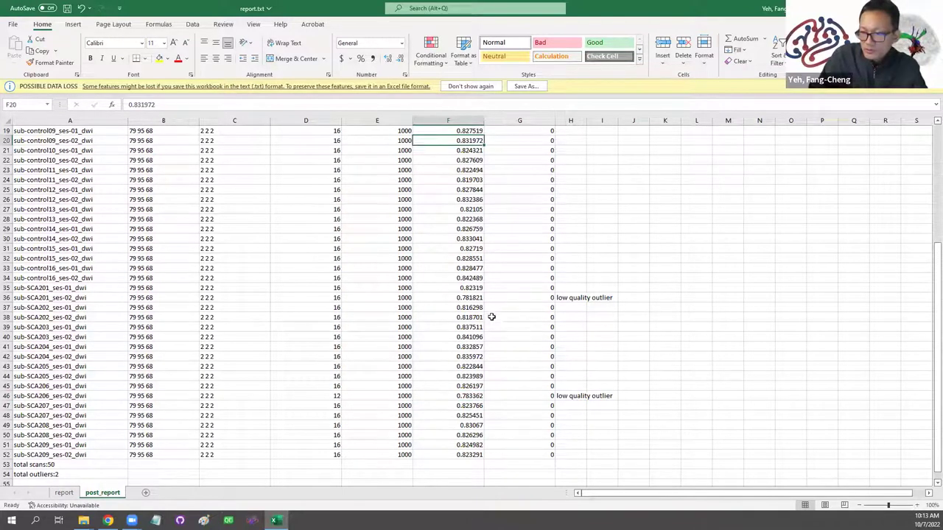
left_click(463, 364)
key("ctrl+Down")
scroll(503, 346, "up", 4)
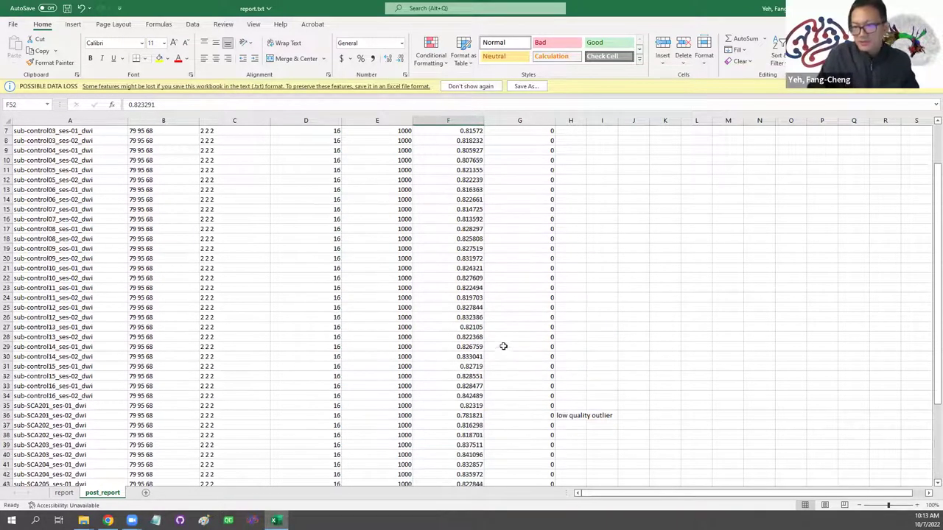
scroll(503, 346, "up", 2)
left_click(463, 150, "shift")
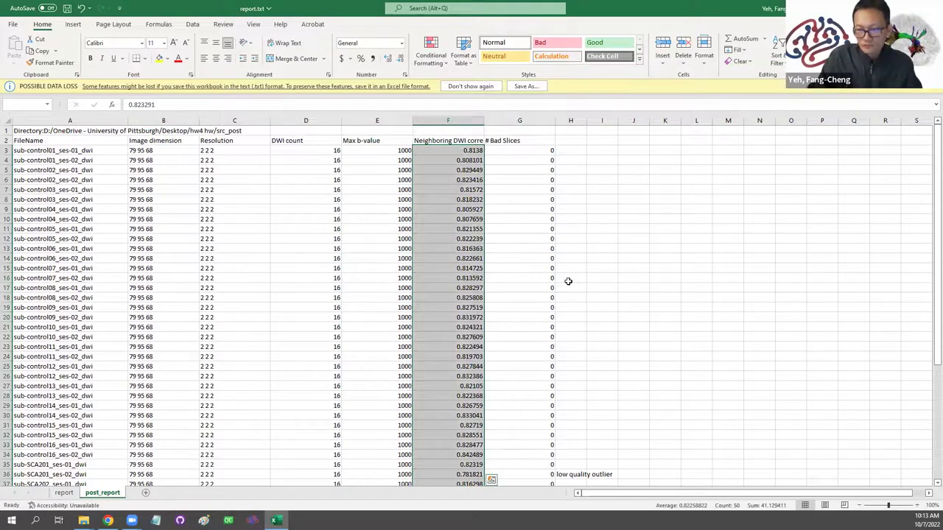
Step: Review the post_report correlations across all scans against those of the outliers sub-SCA201_ses-02_dwi and sub-SCA206_ses-02_dwi
scroll(568, 281, "down", 2)
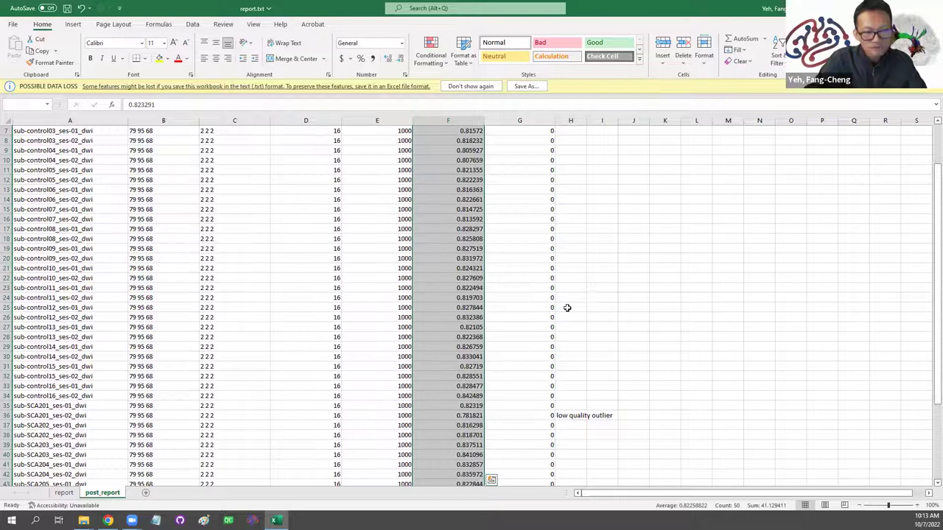
scroll(545, 287, "up", 2)
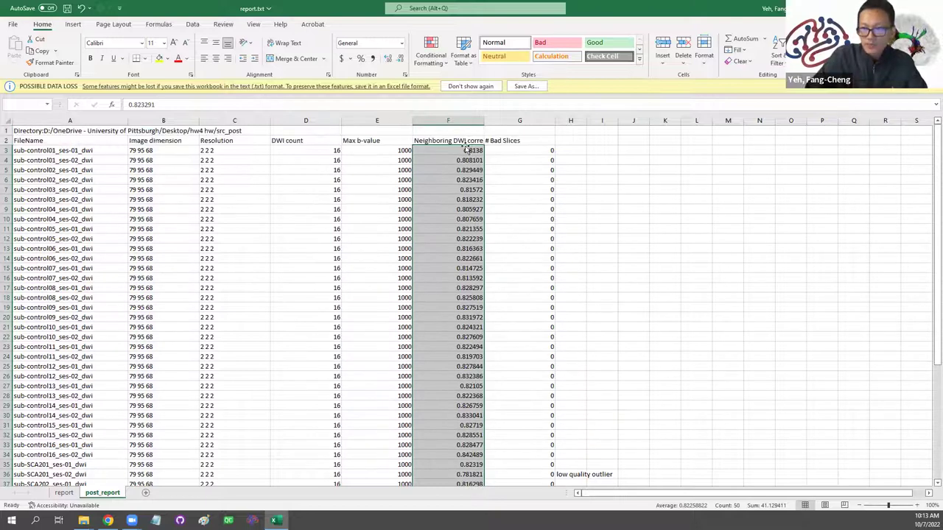
scroll(486, 200, "down", 1)
scroll(486, 200, "down", 9)
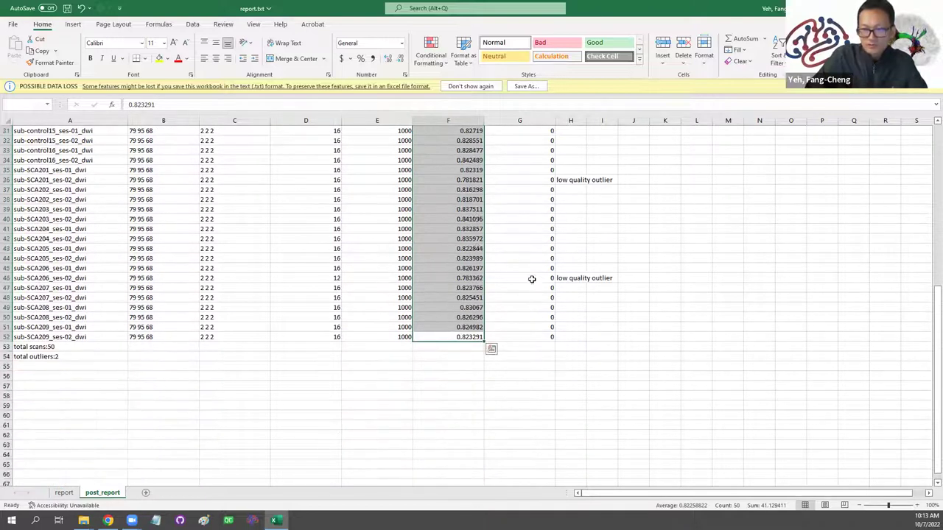
scroll(553, 300, "up", 5)
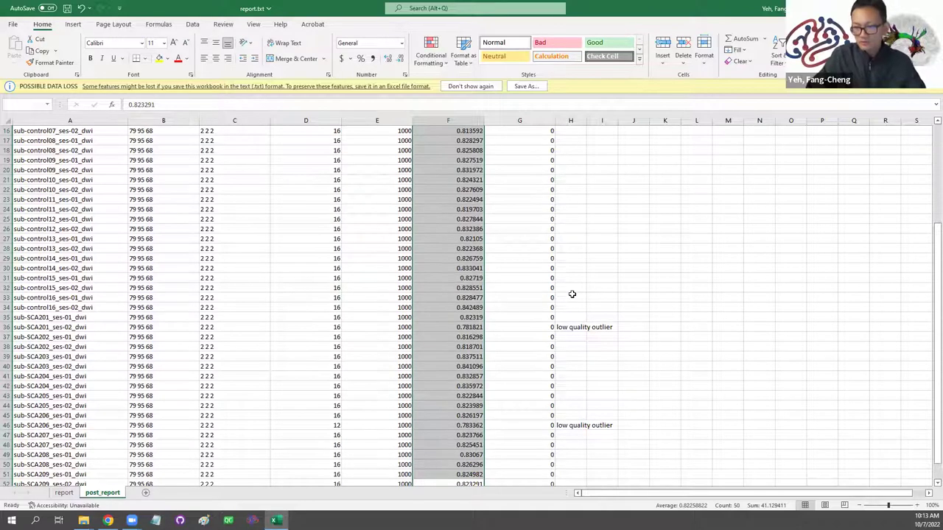
left_click(469, 327)
left_click(464, 426)
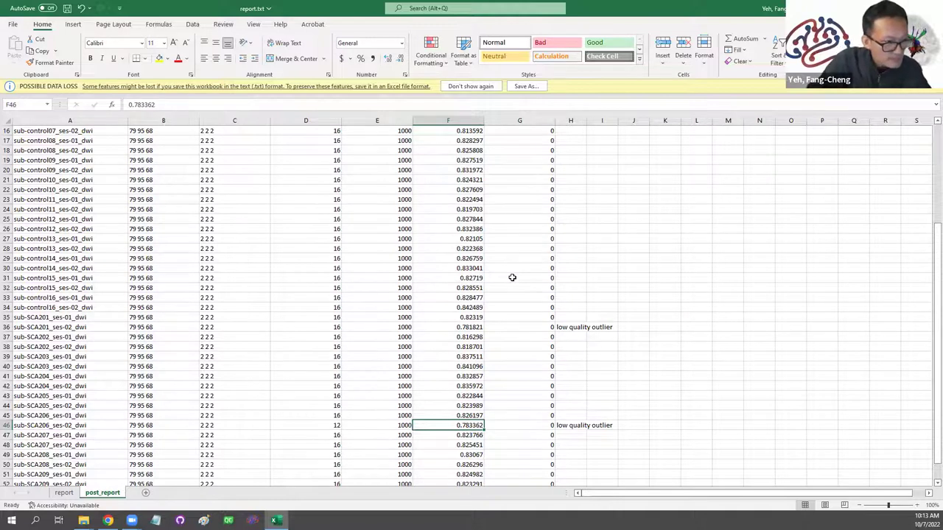
scroll(425, 352, "up", 5)
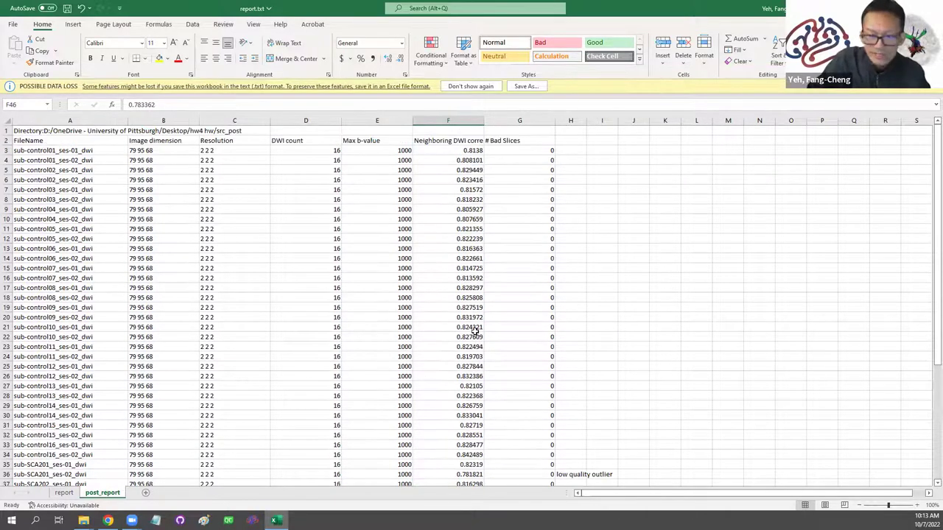
scroll(475, 332, "down", 5)
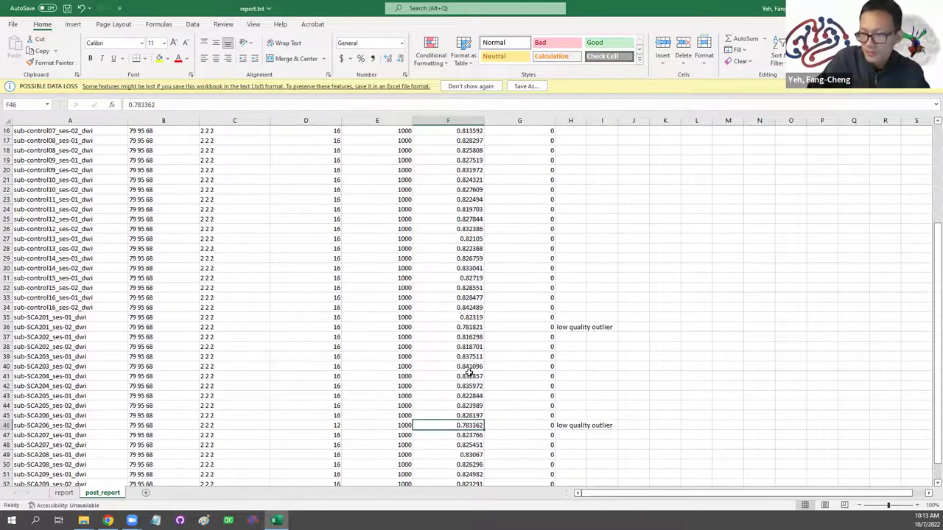
Step: Review the post_report correlations down to the last scan and select the row of outlier sub-SCA201_ses-02_dwi
scroll(469, 372, "down", 1)
double_click(467, 400)
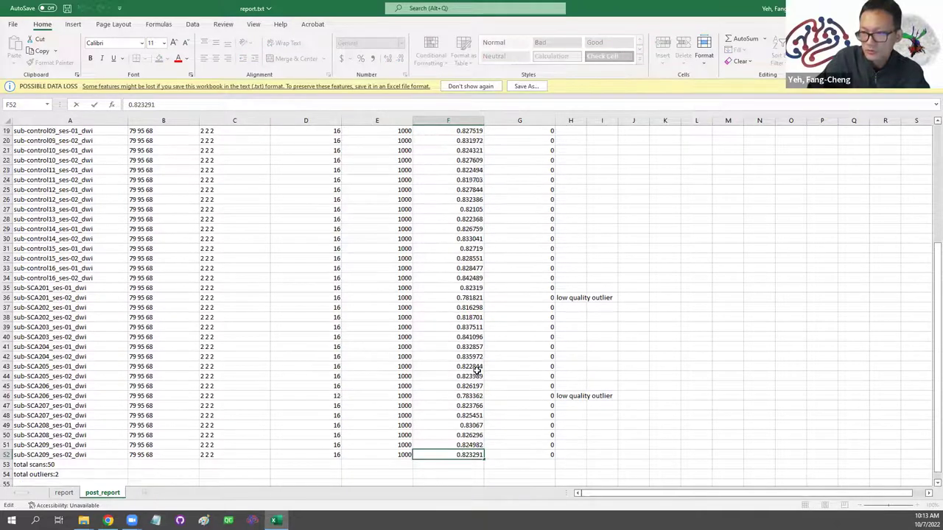
scroll(477, 368, "up", 3)
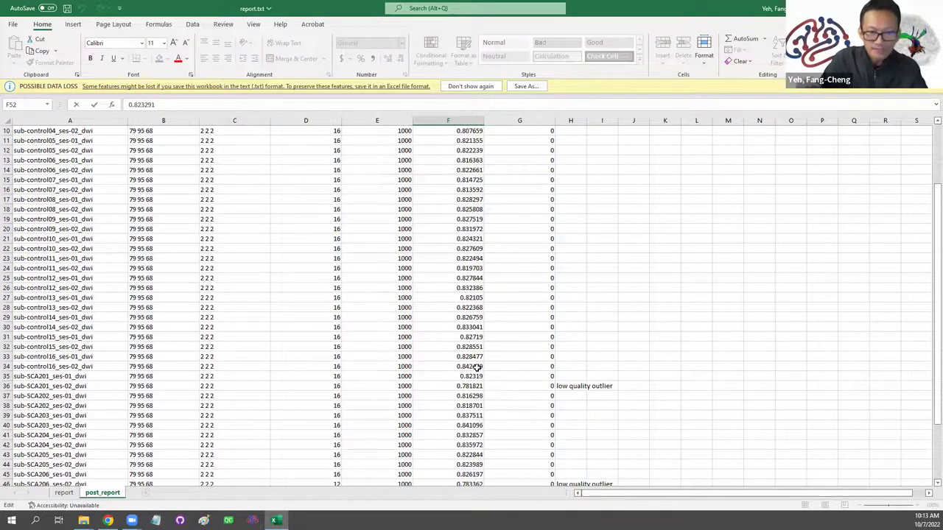
scroll(520, 395, "down", 4)
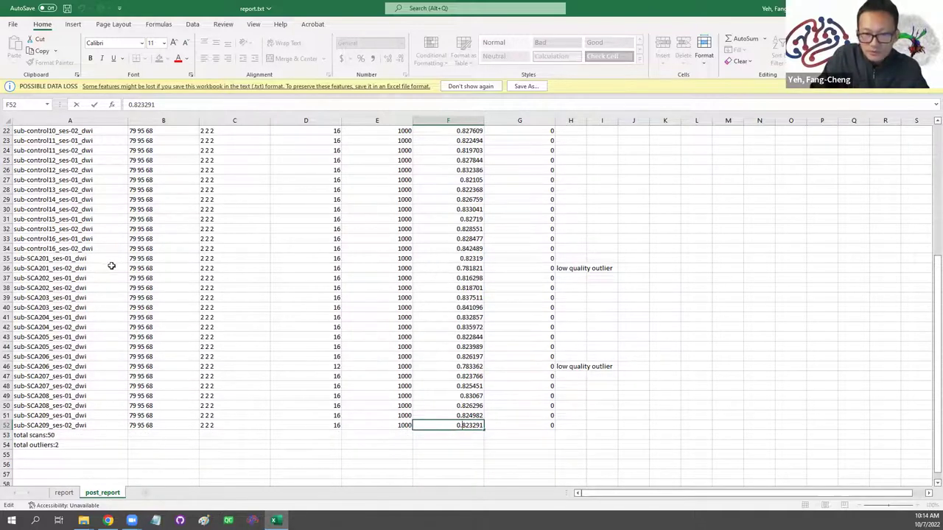
left_click(6, 268)
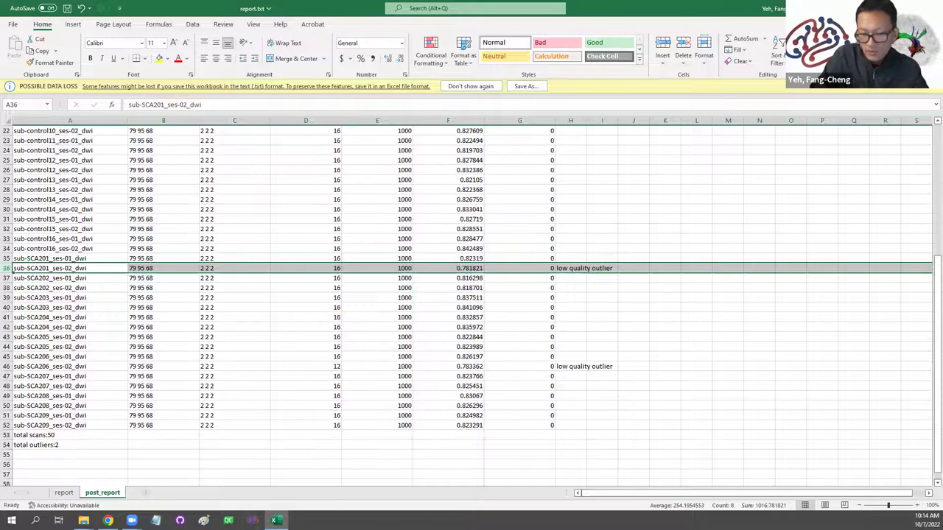
Step: Switch to DSI Studio and open sub-SCA201_ses-02_dwi.src.gz from the hw4 hw/src folder for reconstruction
left_click(253, 520)
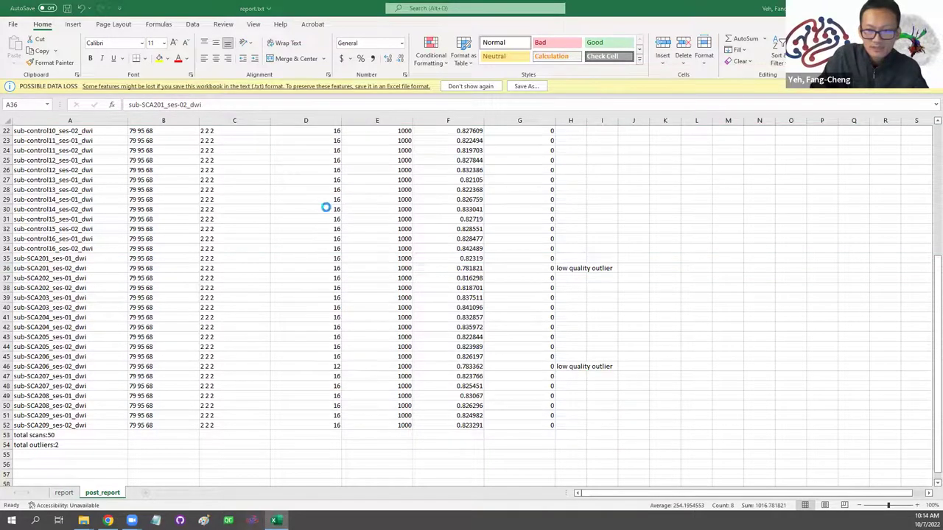
left_click_drag(396, 80, 358, 95)
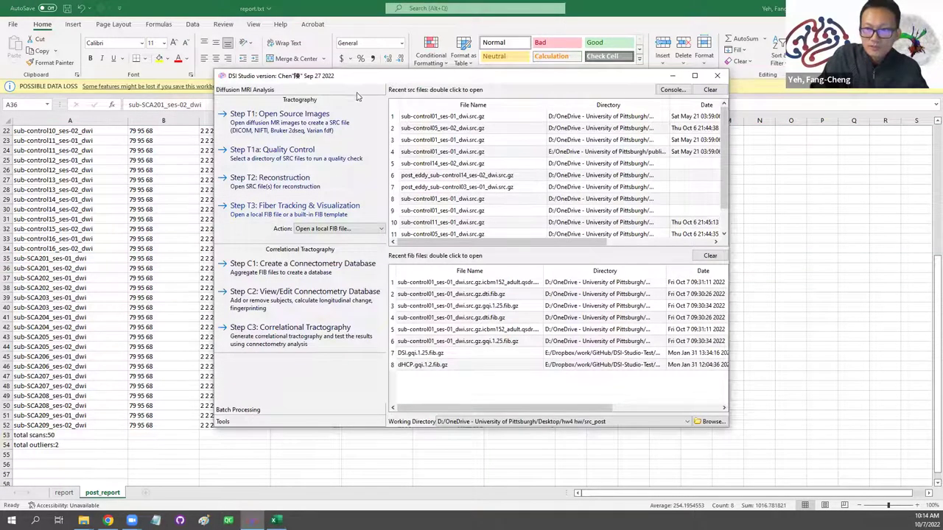
left_click(263, 203)
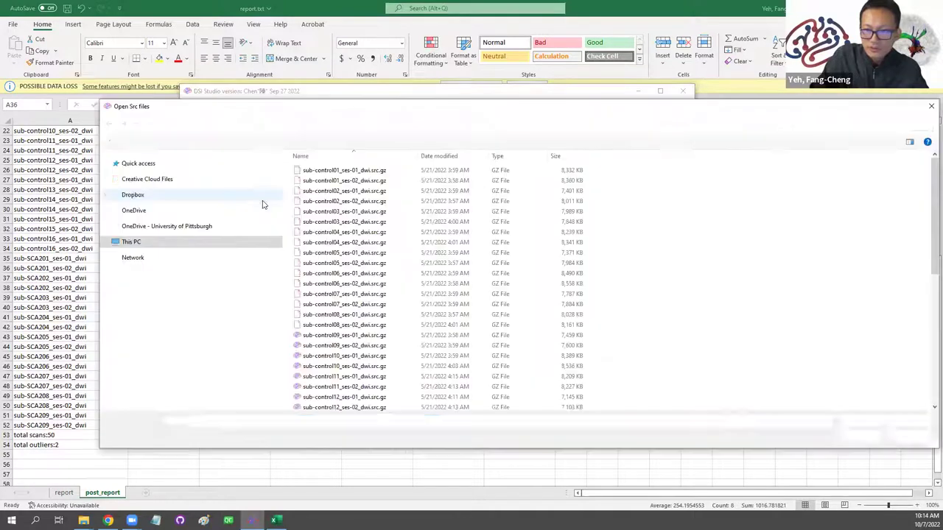
left_click(353, 5)
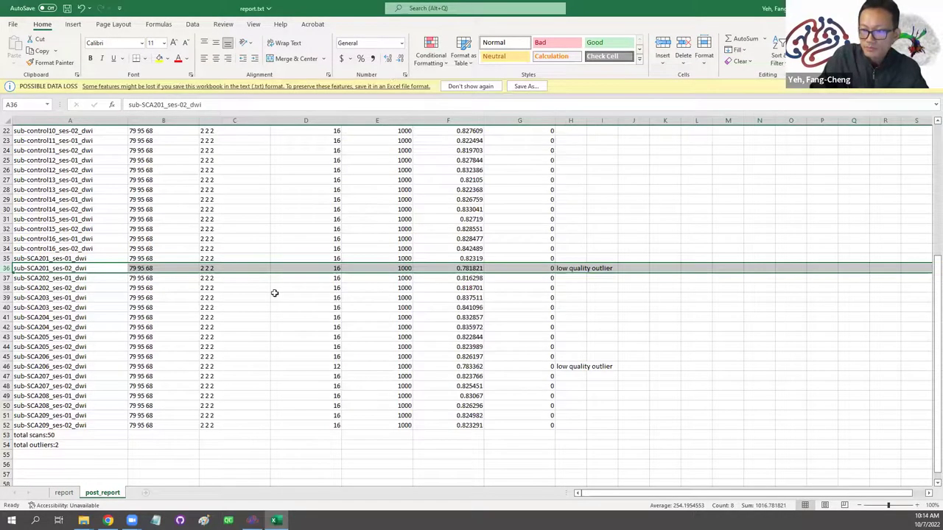
left_click(59, 269)
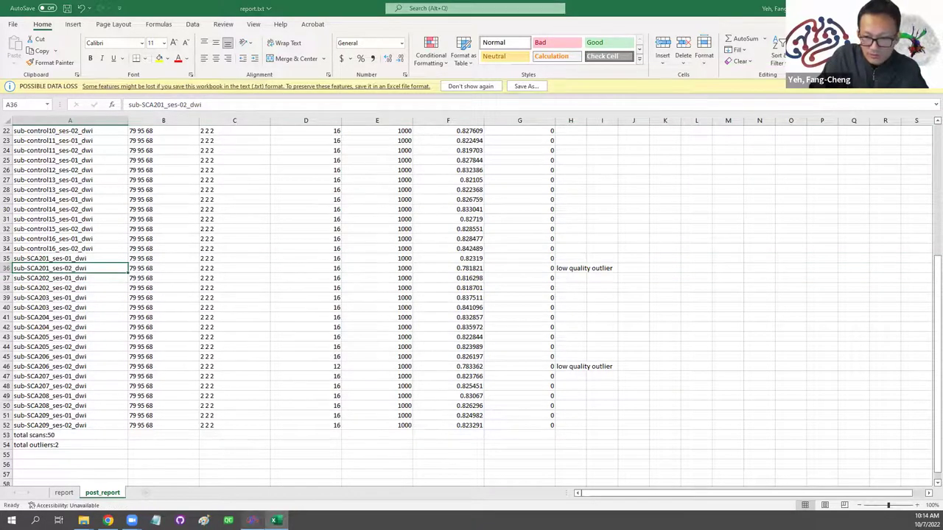
left_click(253, 521)
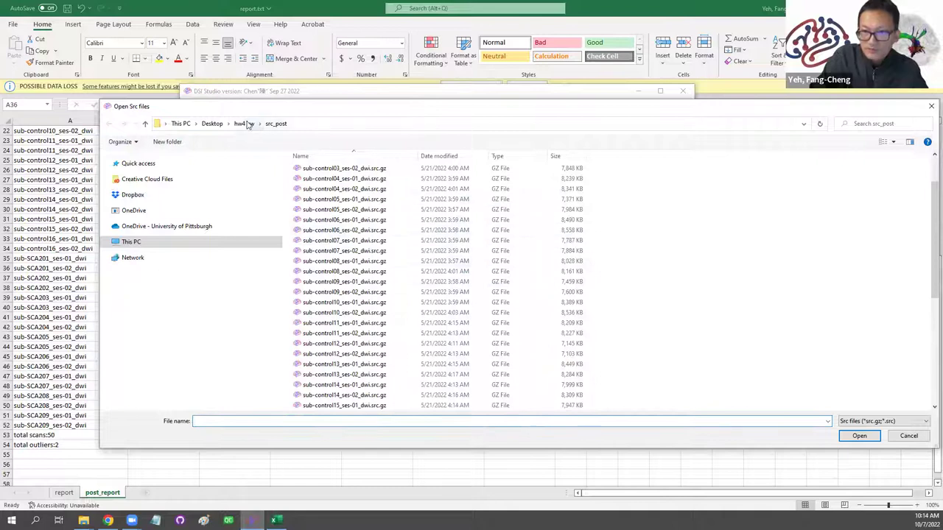
left_click(244, 124)
double_click(316, 187)
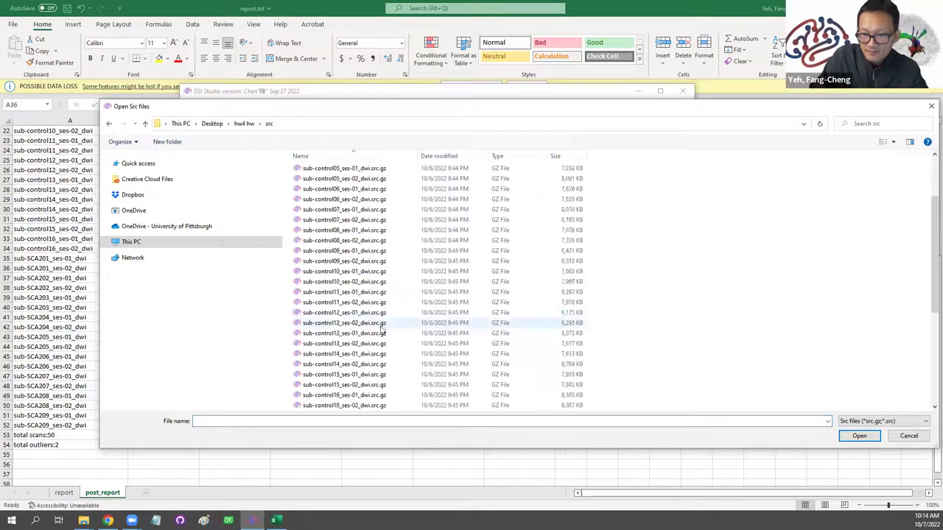
scroll(376, 327, "down", 5)
double_click(364, 272)
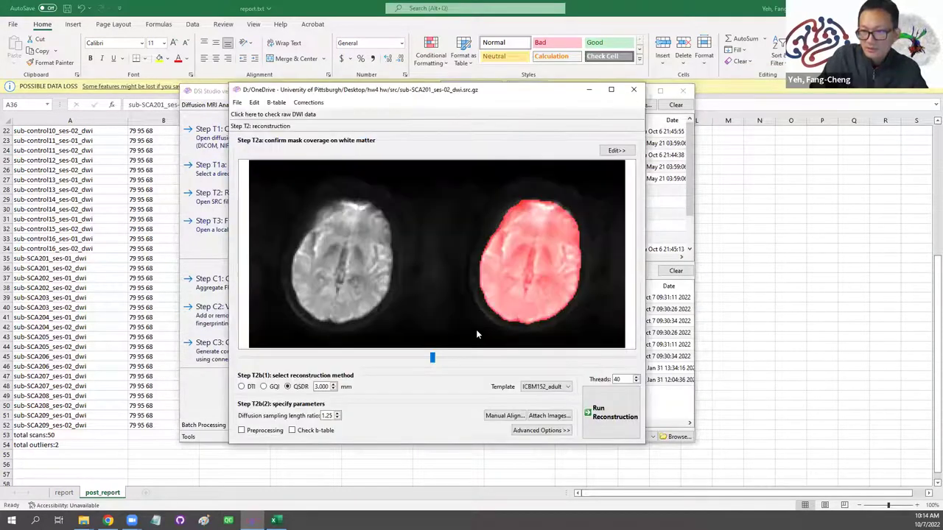
Step: Show the raw DWI data of the unprocessed sub-SCA201_ses-02_dwi scan and examine its diffusion volumes in the axial view
left_click(370, 116)
left_click(352, 177)
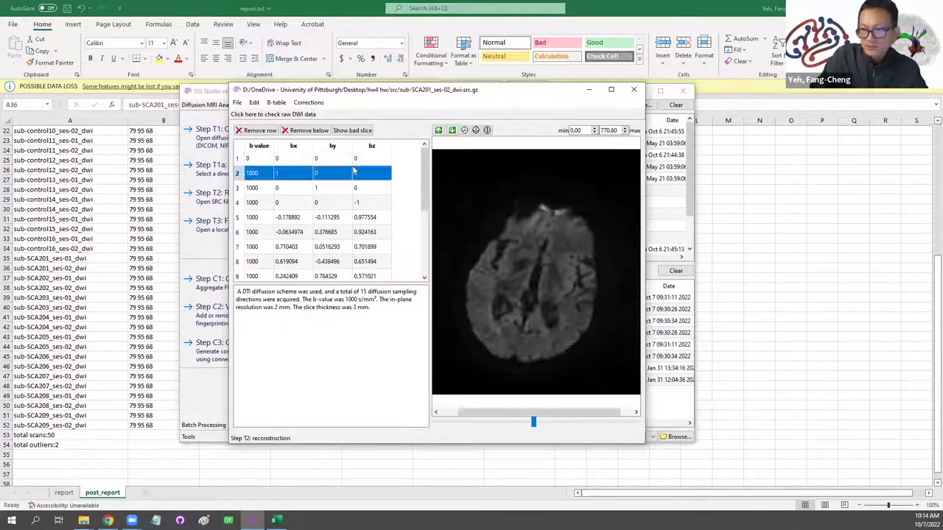
left_click(356, 159)
key("Down")
key("Down")
key("Down")
key("Down")
key("Down")
key("Down")
key("Down")
key("Down")
key("Down")
key("Down")
key("Down")
key("Down")
key("Down")
key("Down")
key("Down")
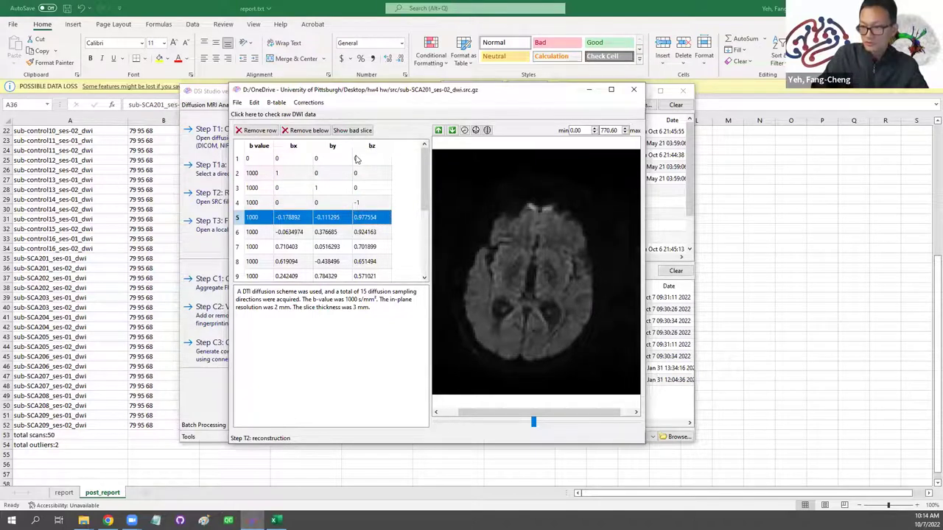
key("Up")
key("Up")
key("Up")
key("Up")
key("Up")
key("Up")
key("Up")
key("Up")
key("Up")
key("Up")
key("Up")
key("Up")
key("Up")
key("Up")
key("Up")
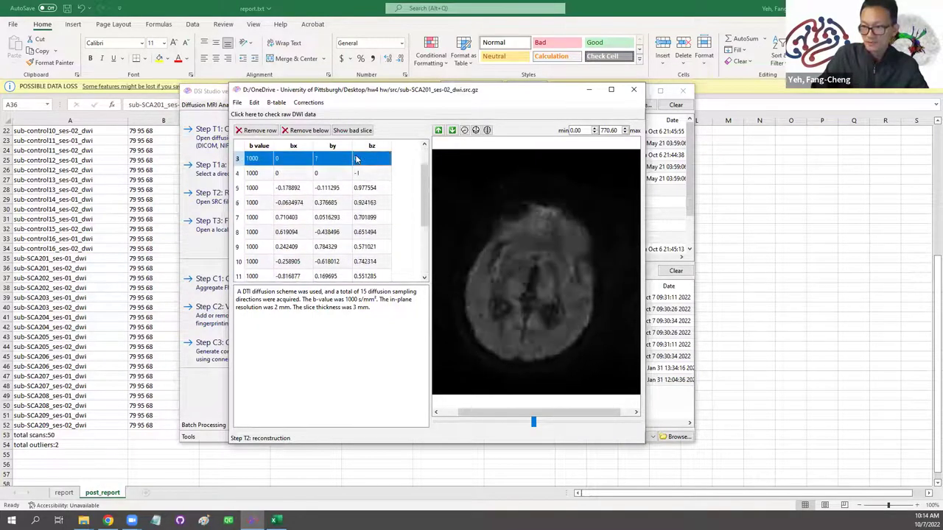
key("Down")
key("Down")
key("Down")
key("Down")
key("Down")
key("Down")
key("Down")
key("Down")
key("Down")
key("Down")
key("Down")
key("Down")
key("Down")
key("Up")
key("Up")
key("Up")
key("Up")
key("Up")
key("Up")
key("Up")
key("Up")
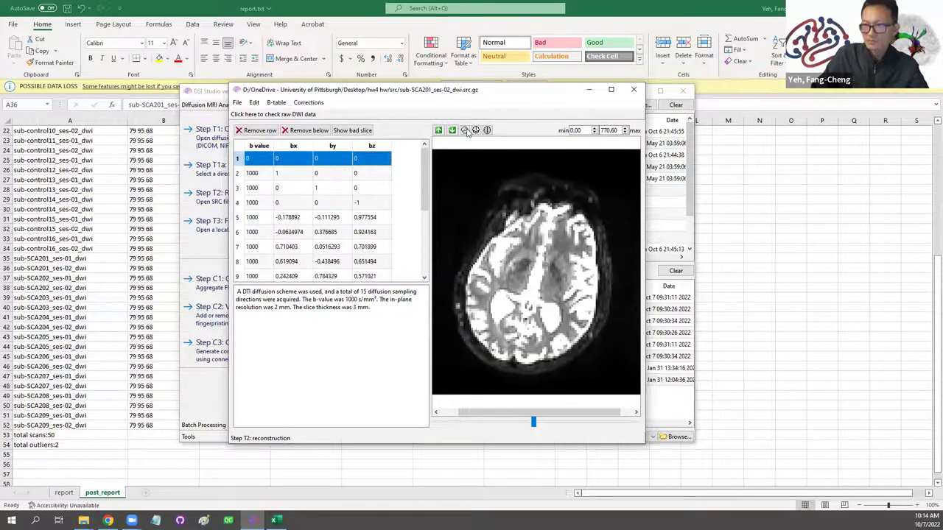
Step: Switch the raw DWI display to the sagittal view and examine the diffusion volumes back and forth for signal problems
left_click(464, 130)
left_click(359, 159)
key("Down")
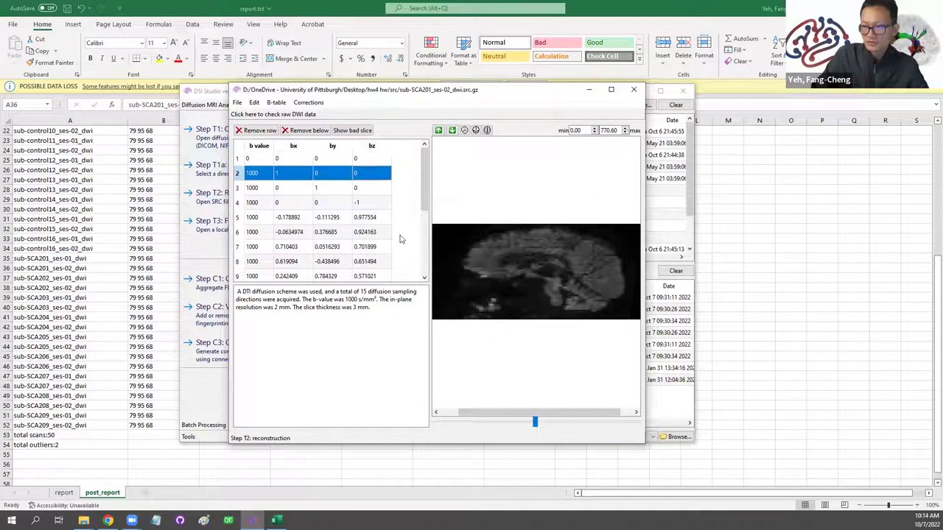
key("Down")
key("Down")
key("Down")
key("Down")
key("Down")
key("Down")
key("Down")
key("Down")
key("Down")
key("Down")
key("Down")
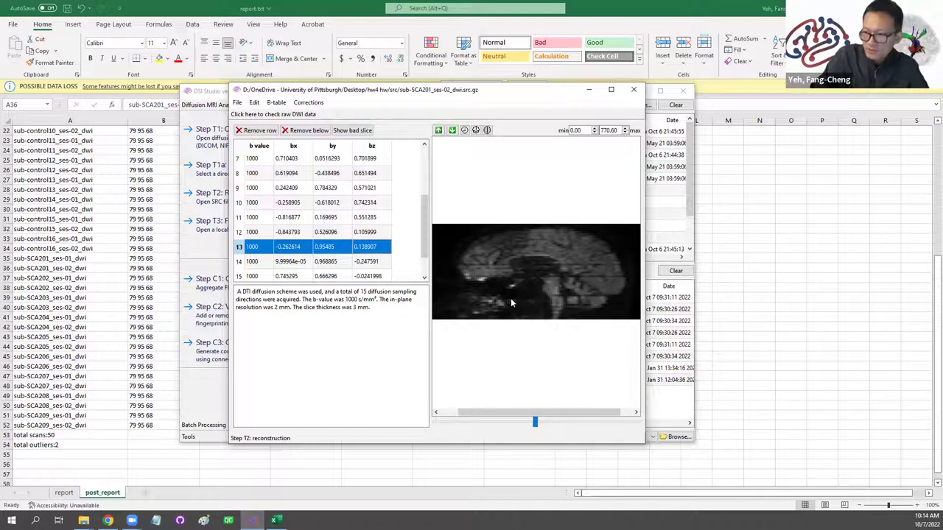
key("Down")
key("Down")
key("Up")
key("Up")
key("Up")
key("Up")
key("Up")
key("Up")
key("Up")
key("Up")
key("Up")
key("Up")
key("Up")
key("Up")
key("Up")
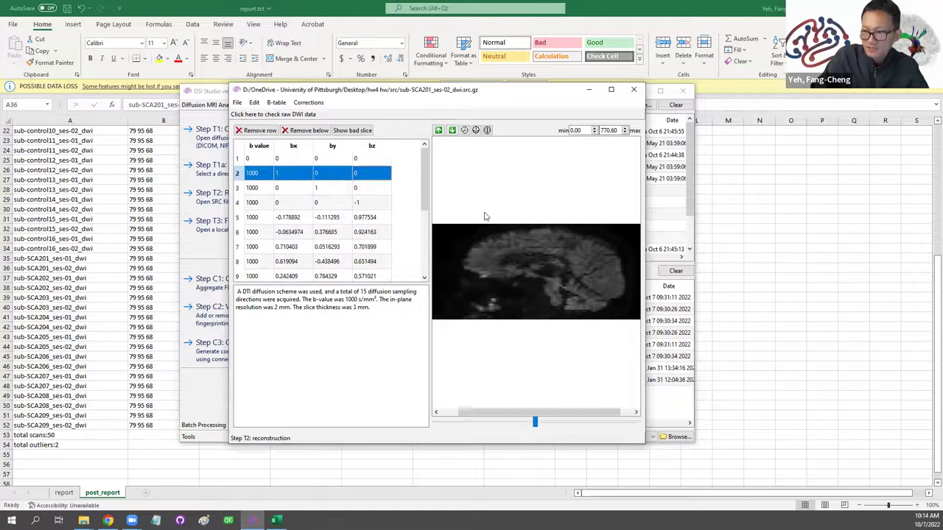
key("Down")
key("Down")
key("Down")
key("Down")
key("Down")
key("Down")
key("Down")
key("Down")
key("Down")
key("Down")
key("Down")
key("Down")
key("Down")
key("Down")
Step: Return the raw DWI display to the axial view and compare the slices across the volumes through row 16
left_click(487, 130)
left_click(371, 215)
key("Up")
key("Up")
key("Up")
key("Up")
key("Up")
key("Up")
key("Up")
key("Up")
key("Up")
key("Up")
key("Up")
key("Down")
key("Down")
key("Down")
key("Down")
key("Down")
key("Down")
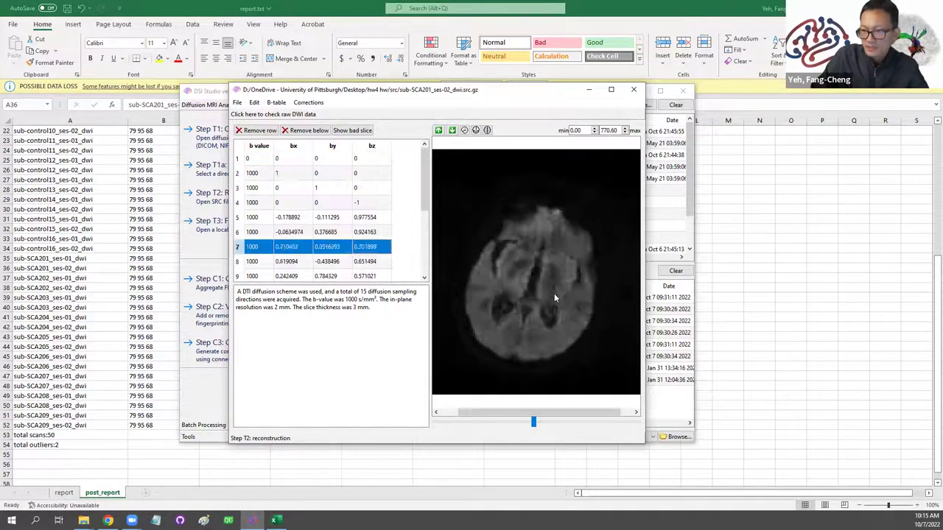
key("Down")
key("Down")
key("Down")
key("Down")
key("Down")
key("Down")
key("Down")
key("Down")
key("Down")
Step: Move the unprocessed scan's window aside and open the preprocessed sub-SCA201_ses-02_dwi.src.gz from the hw4 hw/src_post folder for reconstruction
left_click_drag(496, 96, 610, 86)
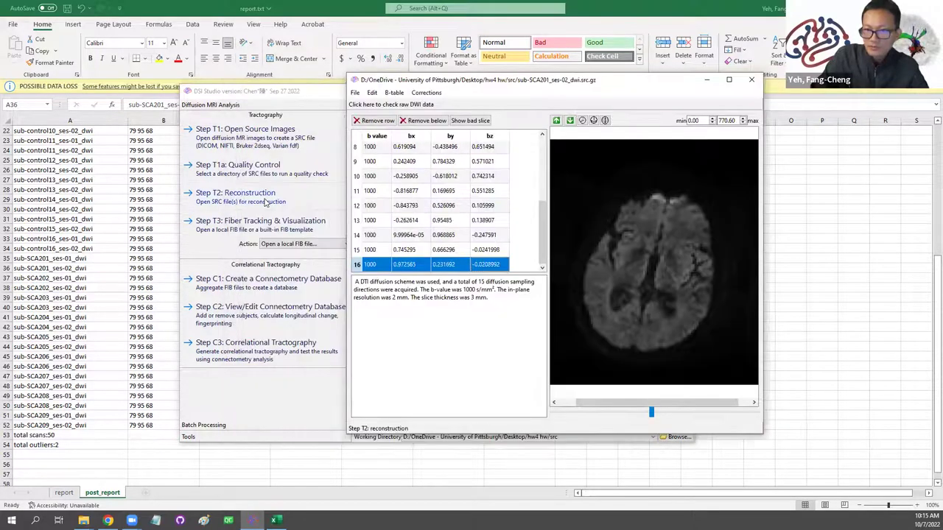
left_click(213, 193)
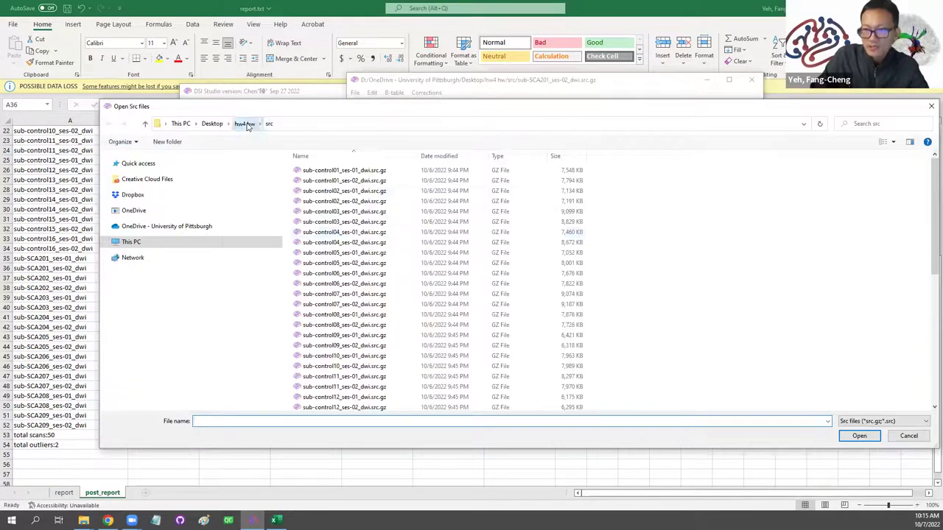
left_click(244, 123)
left_click(324, 201)
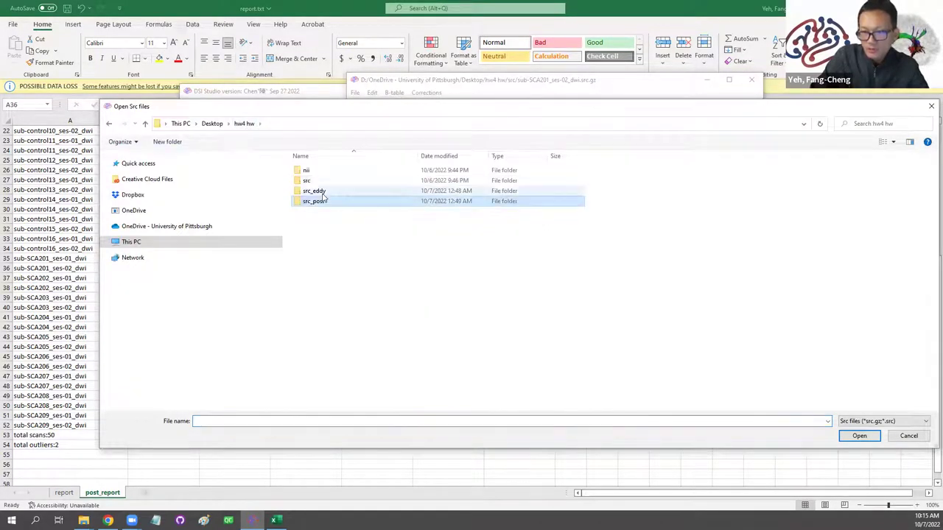
key("Up")
double_click(324, 202)
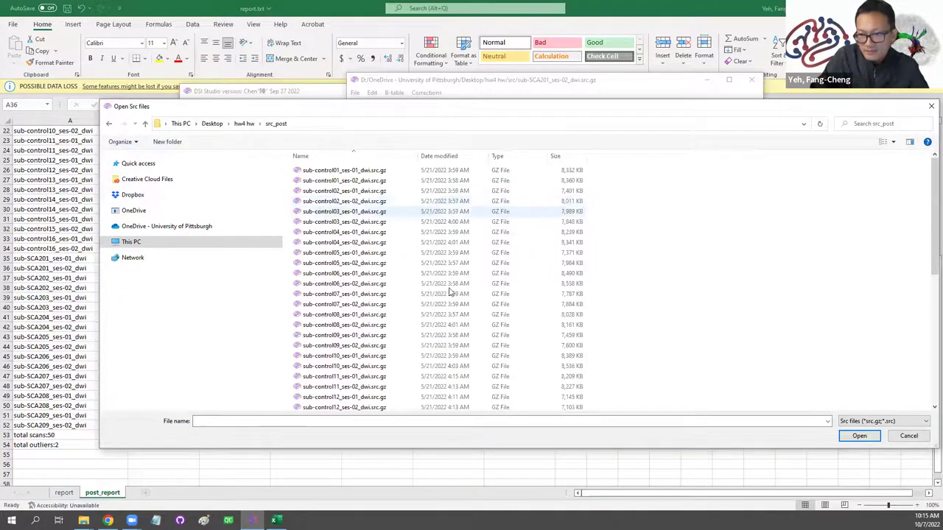
left_click(363, 241)
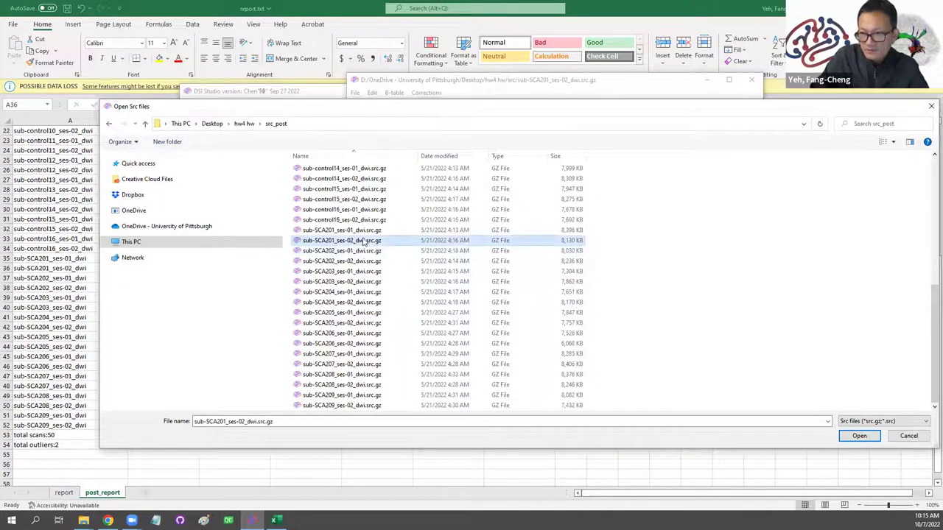
double_click(363, 241)
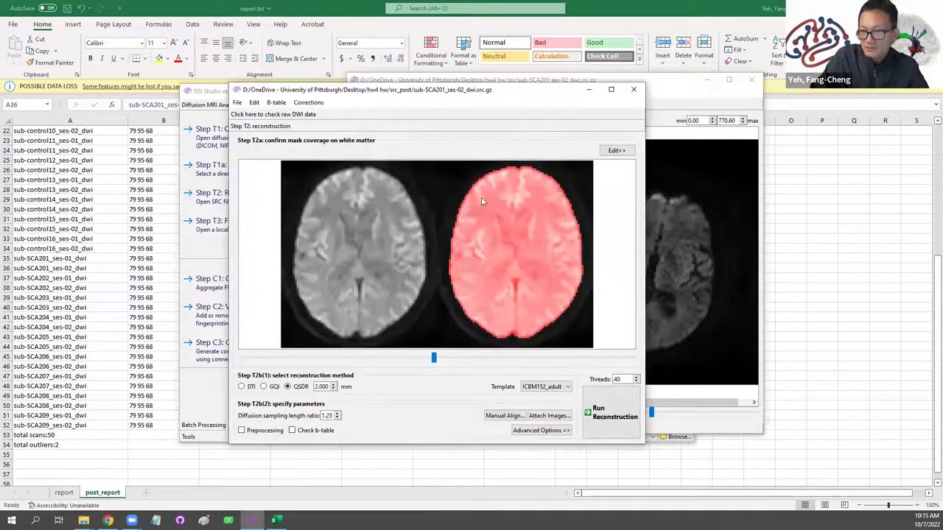
Step: Show the raw DWI data of the preprocessed sub-SCA201_ses-02_dwi scan and examine its diffusion volumes back and forth in the axial view
left_click(410, 118)
left_click(386, 189)
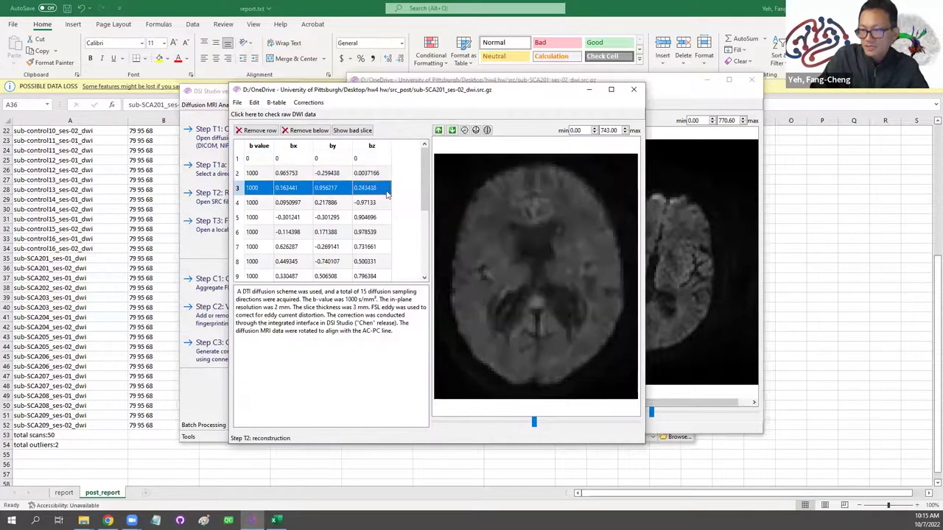
key("Down")
key("Down")
key("Down")
key("Down")
key("Down")
key("Down")
key("Down")
key("Down")
key("Up")
key("Up")
key("Up")
key("Up")
key("Up")
key("Up")
key("Up")
key("Up")
key("Up")
key("Up")
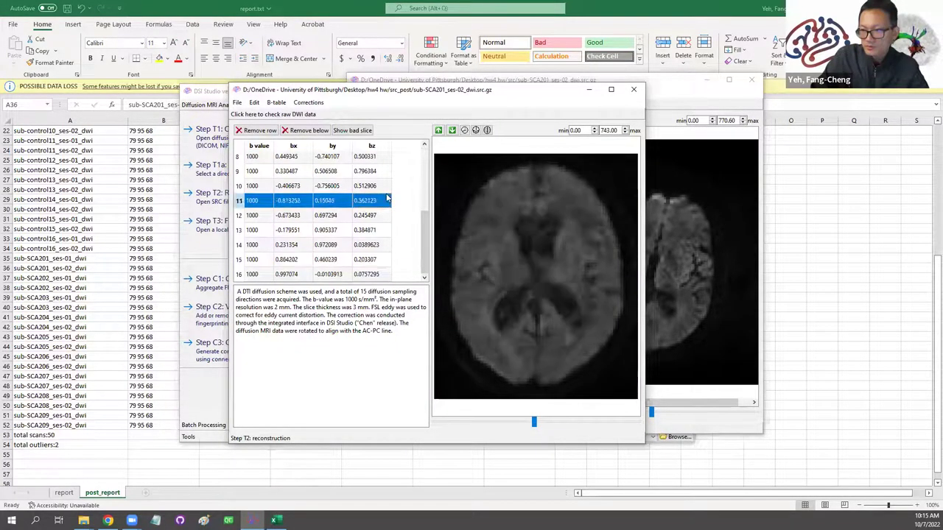
key("Down")
key("Down")
key("Down")
key("Down")
key("Down")
key("Down")
key("Down")
key("Down")
key("Down")
key("Down")
key("Down")
key("Down")
key("Down")
key("Down")
key("Down")
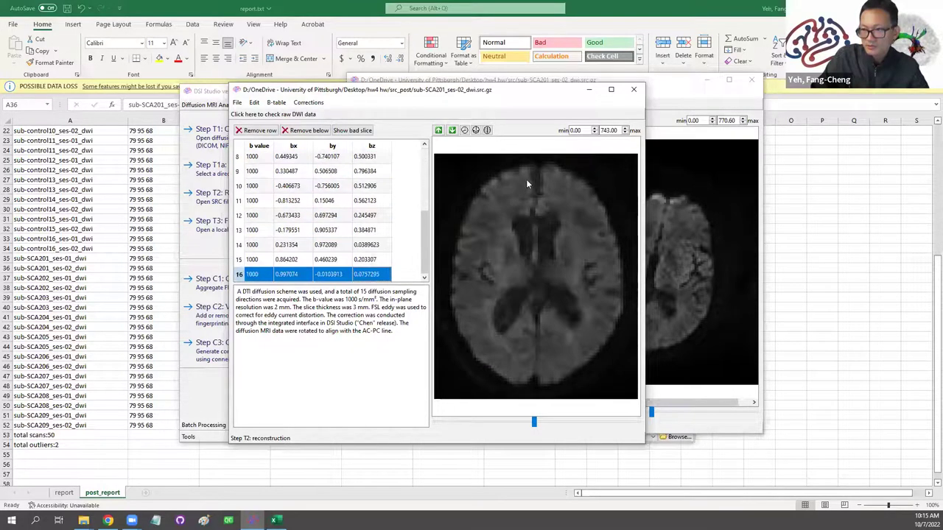
key("Up")
key("Up")
key("Up")
key("Up")
key("Up")
key("Up")
key("Up")
key("Up")
key("Up")
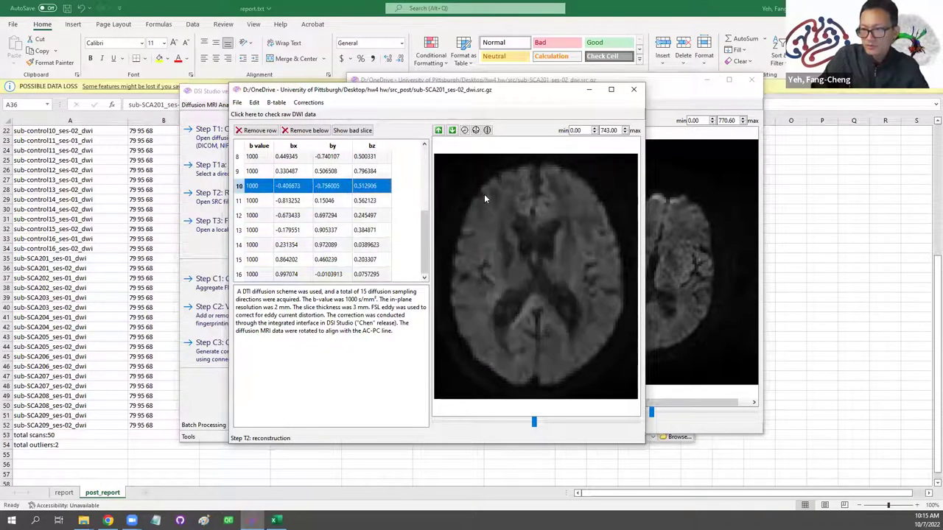
Step: Switch the preprocessed scan's raw DWI display to the sagittal view and examine the volumes back and forth, ending at row 16
left_click(464, 130)
key("Up")
key("Up")
key("Up")
key("Up")
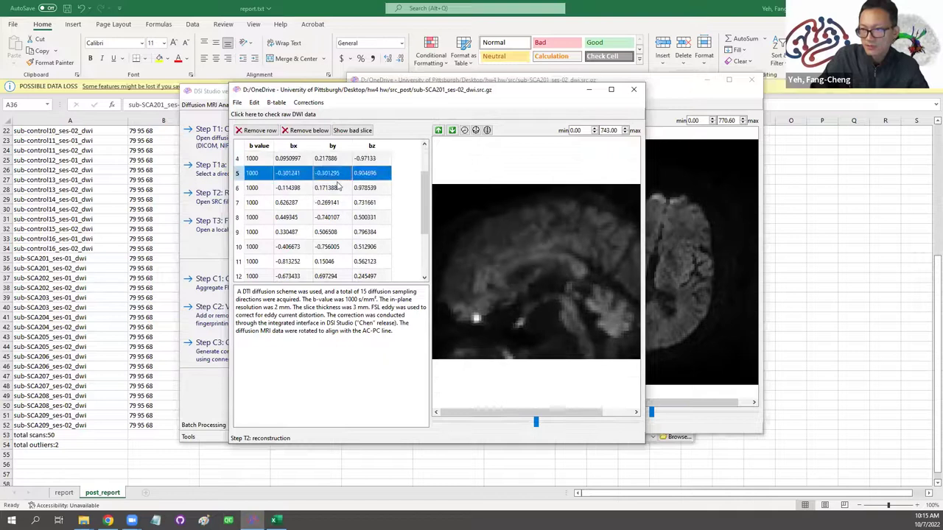
key("Down")
key("Down")
key("Down")
key("Down")
key("Down")
key("Down")
key("Down")
key("Down")
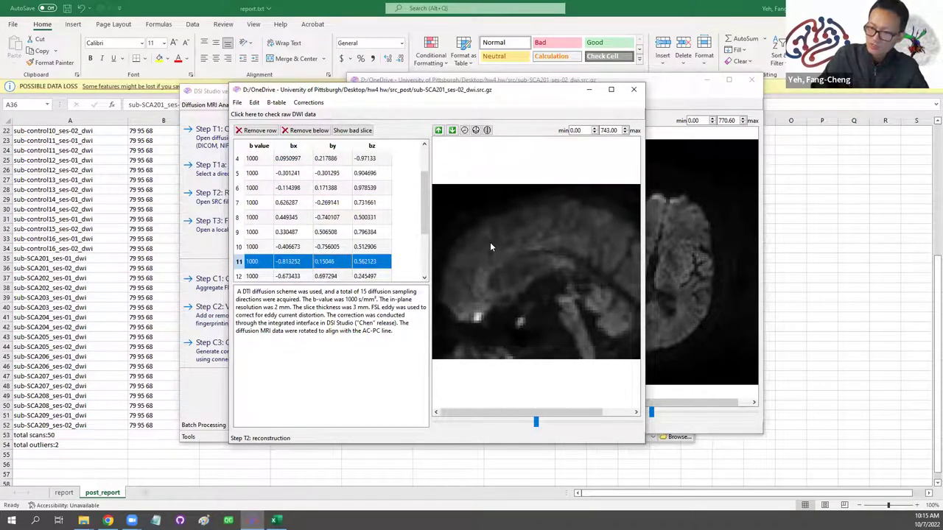
key("Down")
key("Down")
key("Down")
key("Down")
key("Down")
key("Up")
key("Up")
key("Up")
key("Up")
key("Up")
key("Up")
key("Up")
key("Up")
key("Up")
key("Up")
key("Up")
key("Up")
key("Up")
key("Up")
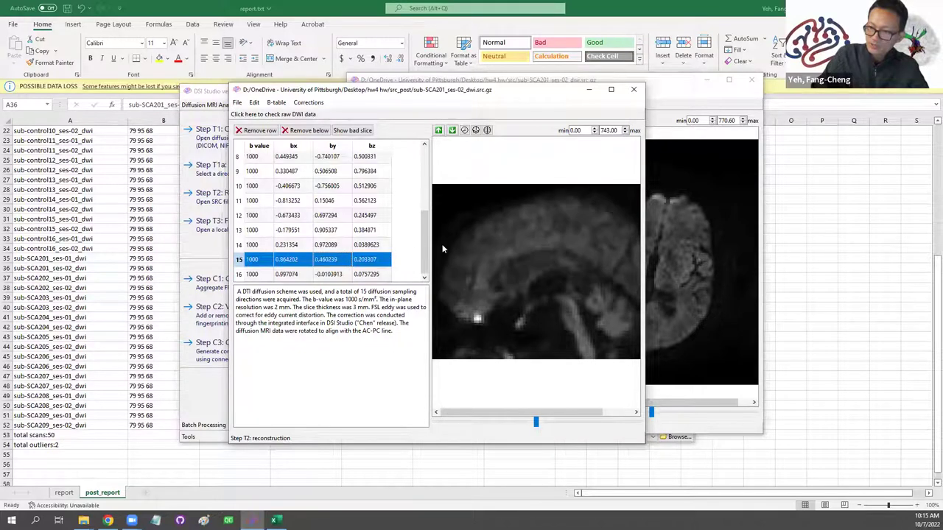
key("Up")
key("Down")
key("End")
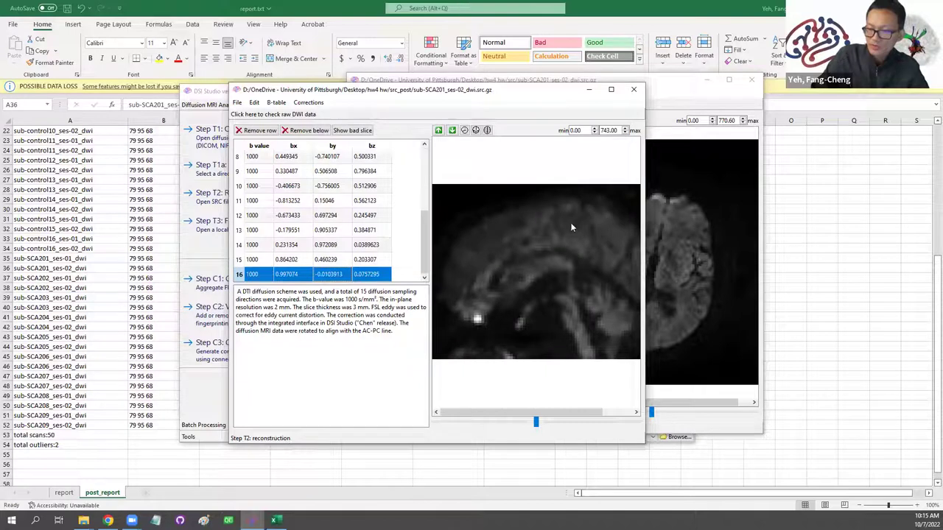
Step: Step back through the preprocessed sagittal volumes from row 16 to the b0 volume in row 1, checking for remaining signal problems
key("Up")
key("Up")
key("Up")
key("Up")
key("Up")
key("Up")
key("Up")
key("Up")
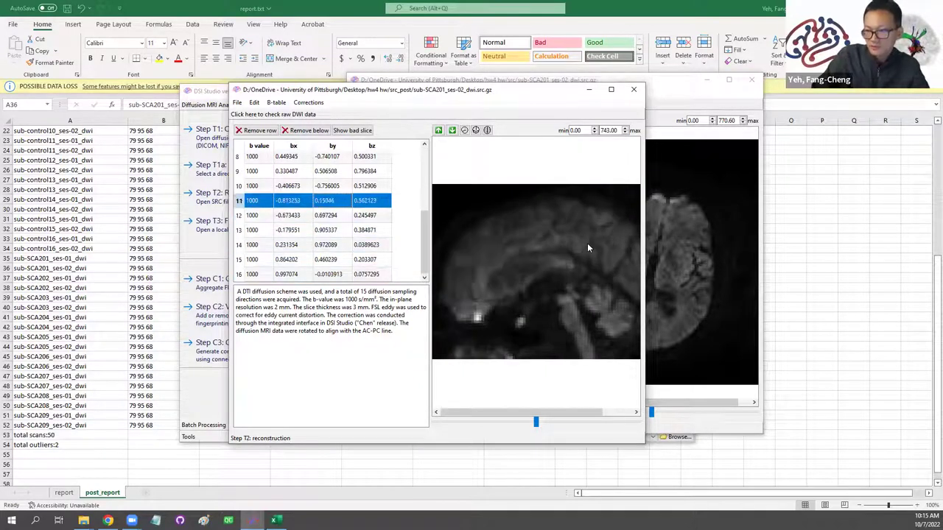
key("Up")
key("Up")
key("Up")
key("Up")
key("Up")
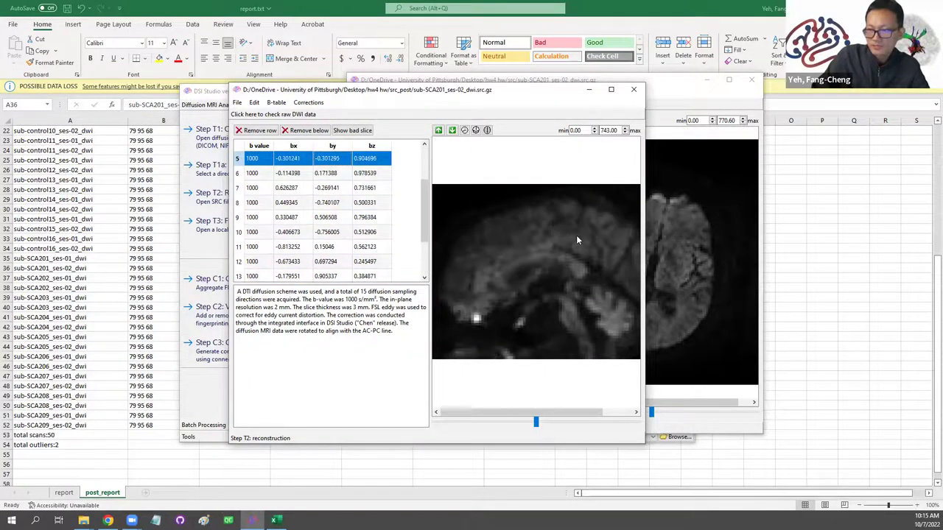
key("Up")
key("Up")
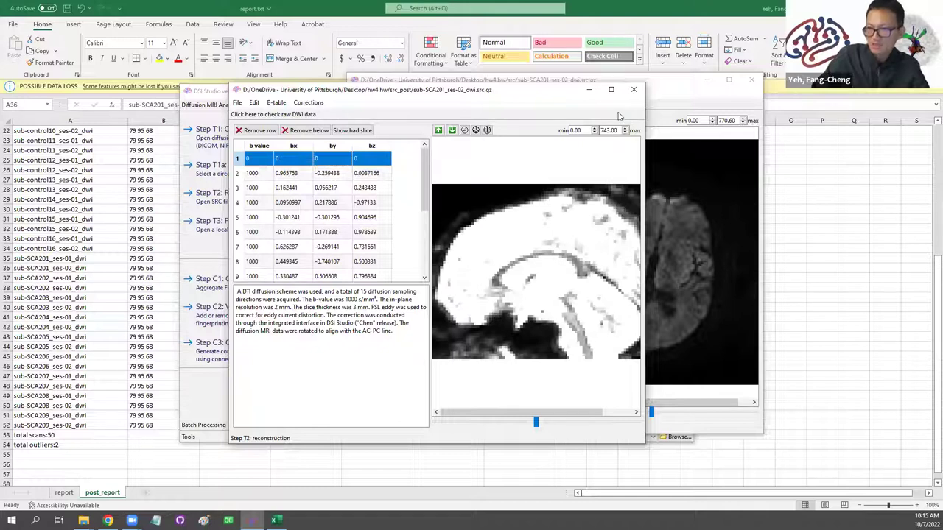
key("Down")
key("Down")
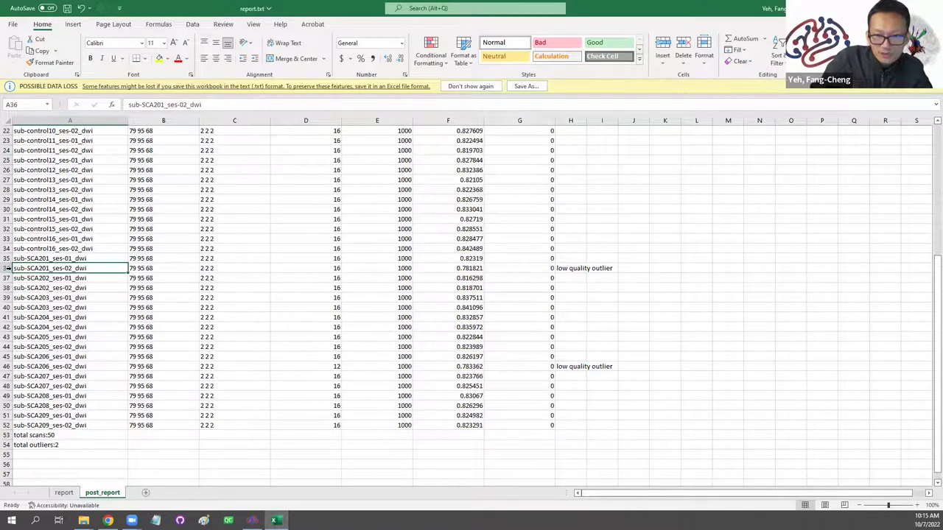
Step: In the post_report sheet in Excel, highlight the outlier rows 36 and 46, and select cell D46 of sub-SCA206_ses-02_dwi
left_click(6, 268)
left_click(6, 366)
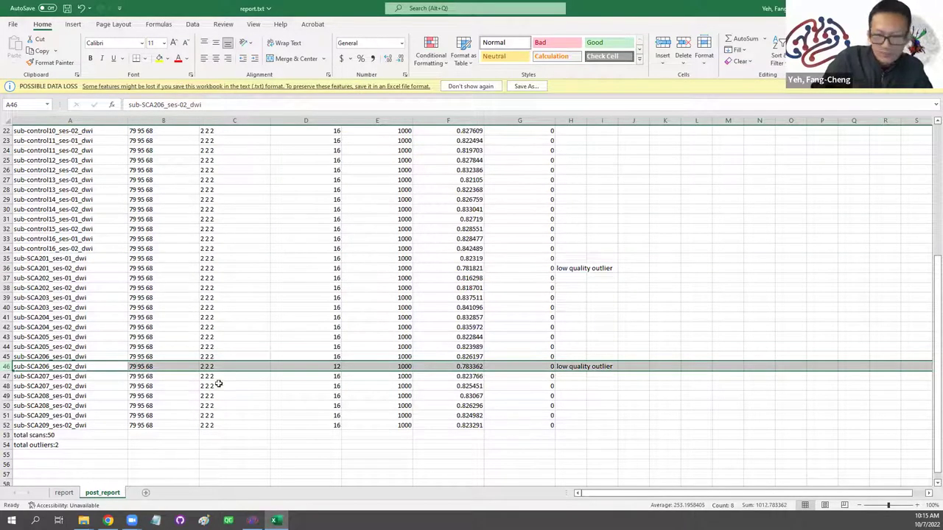
left_click(324, 366)
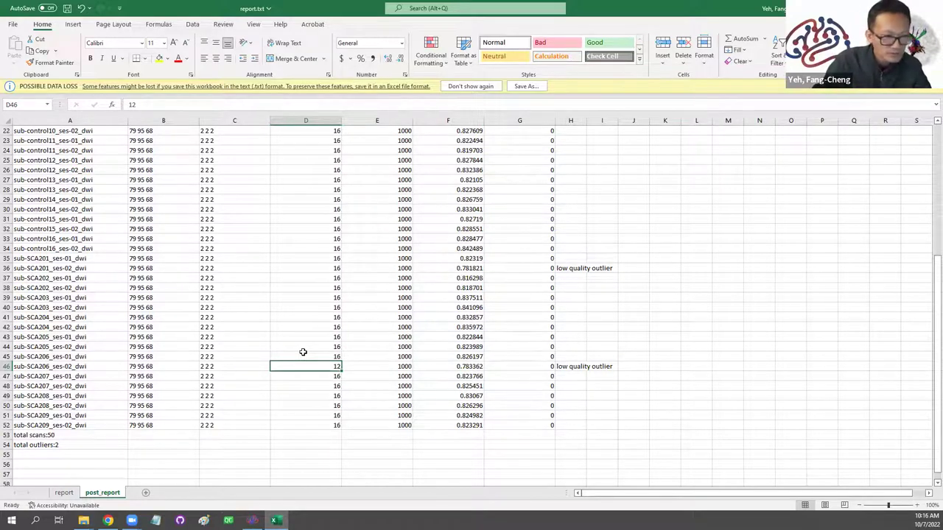
type("16")
key("Return")
key("ctrl+z")
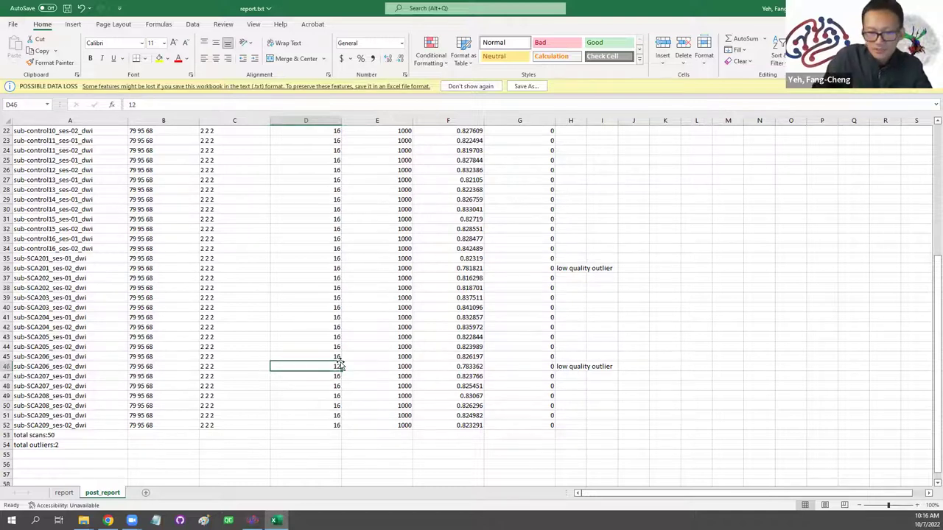
Step: Compare the rows of sub-SCA206_ses-02_dwi and sub-SCA201_ses-02_dwi, and select their low quality outlier labels
left_click(7, 365)
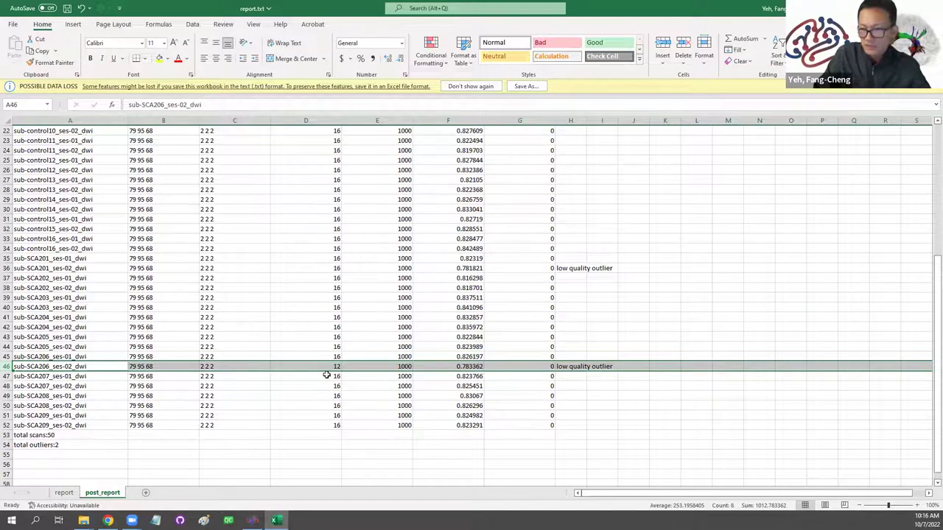
left_click(6, 268)
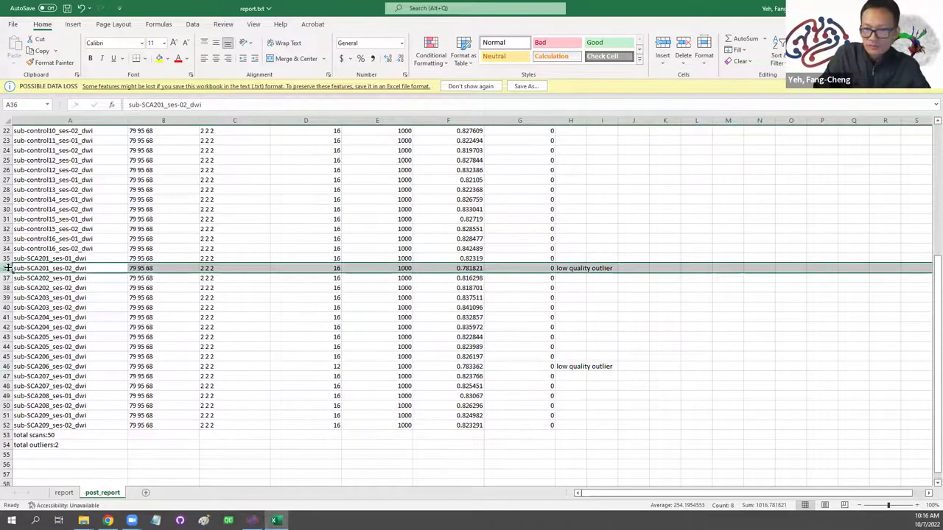
left_click(9, 376)
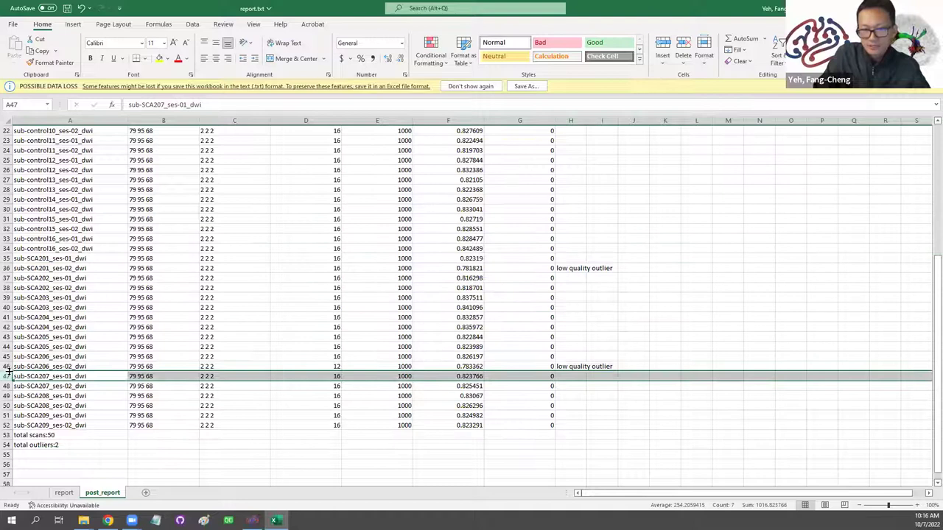
left_click(7, 366)
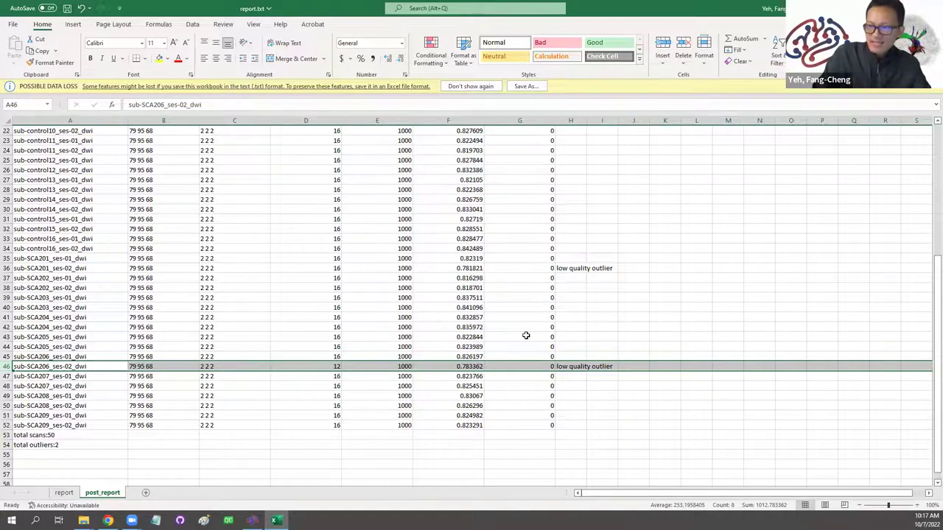
left_click(579, 305)
left_click(585, 269)
left_click(575, 367)
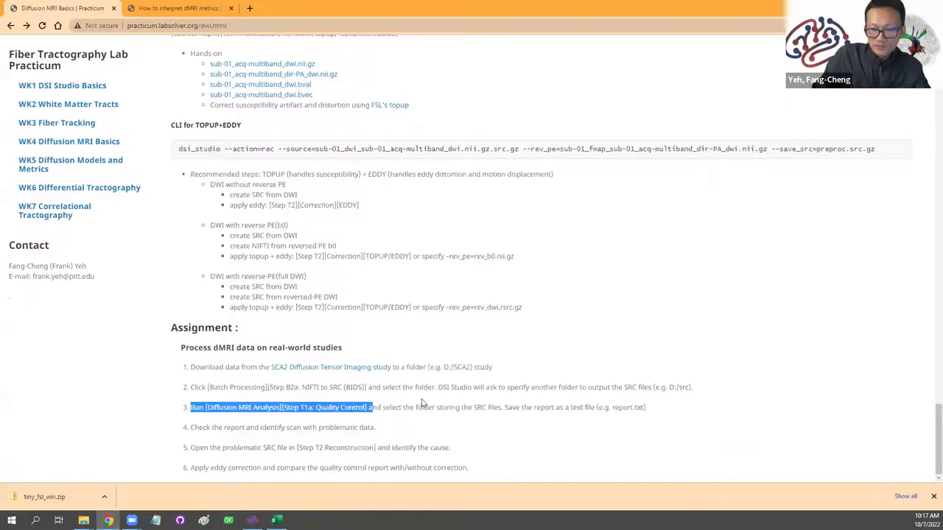
Step: Switch to the practicum website in Chrome, open WK5 Diffusion Models and Metrics, and go to the diffusion MRI models table
left_click(395, 430)
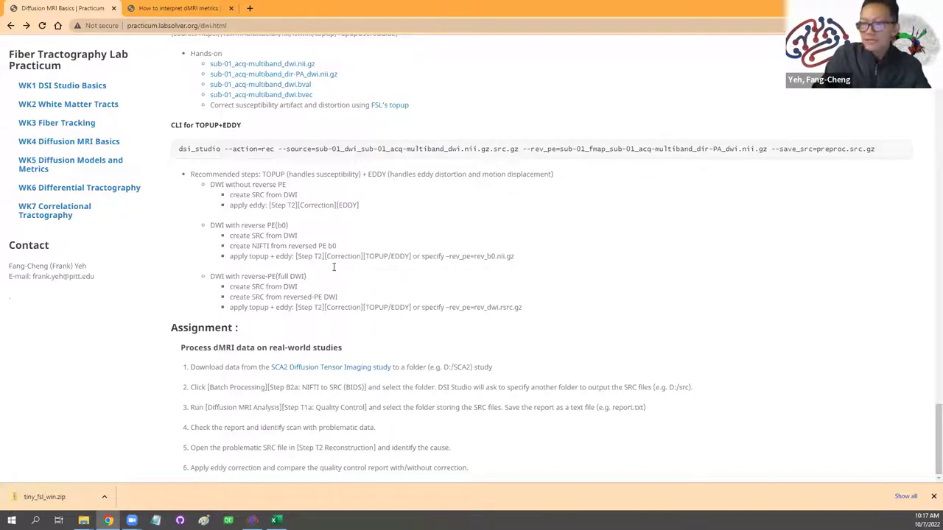
left_click(96, 164)
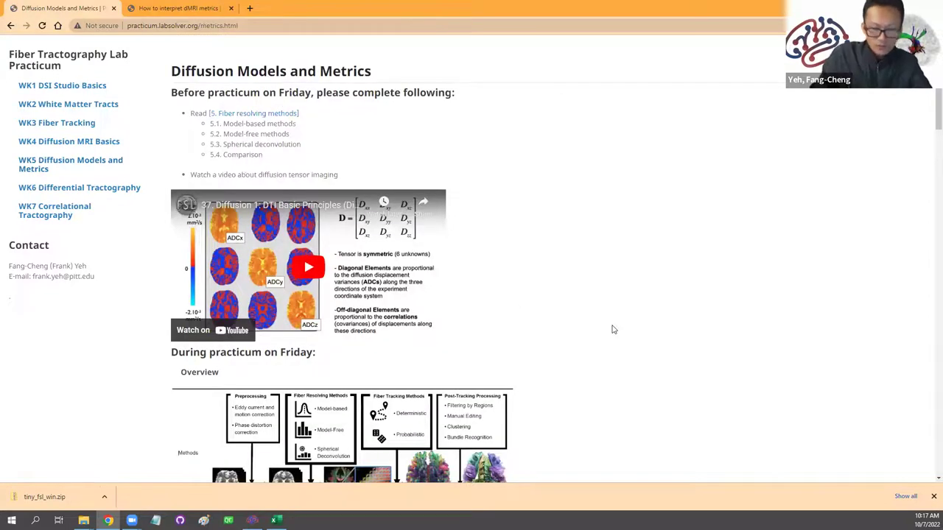
scroll(611, 329, "down", 4)
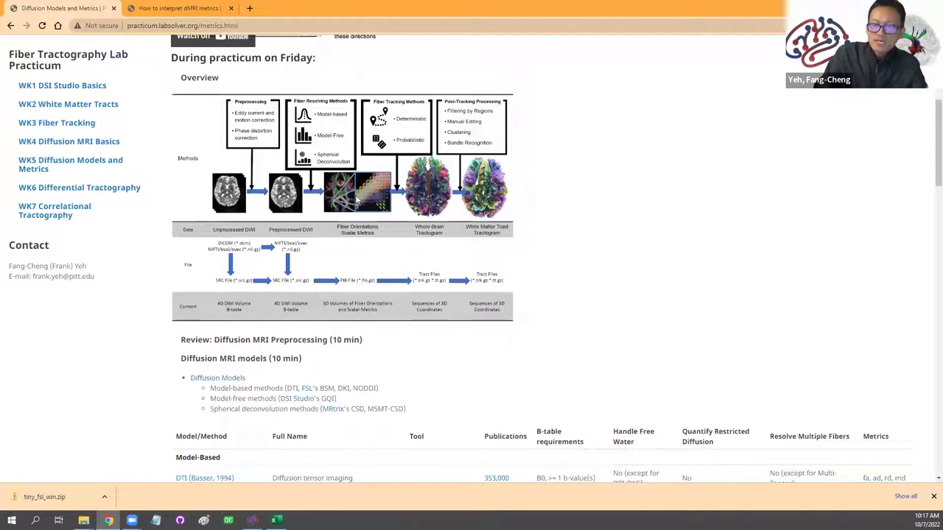
scroll(421, 245, "down", 1)
scroll(422, 243, "down", 4)
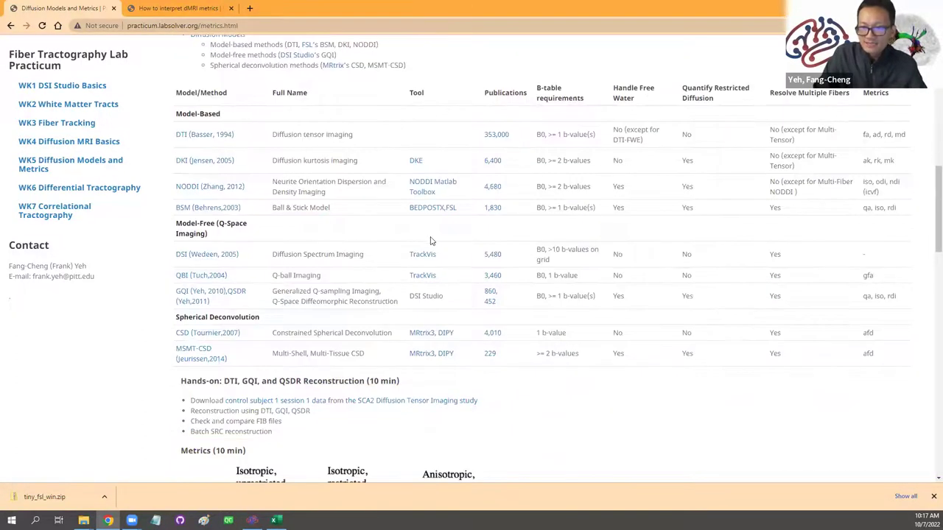
scroll(434, 243, "up", 1)
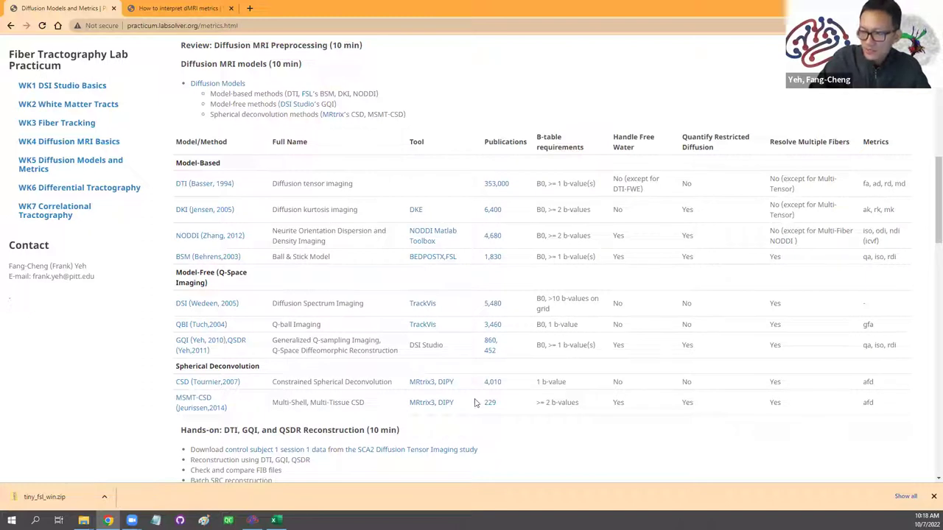
Step: Highlight the Publications heading, open the Google Scholar search for diffusion tensor imaging, and return to the models table
left_click_drag(484, 142, 527, 145)
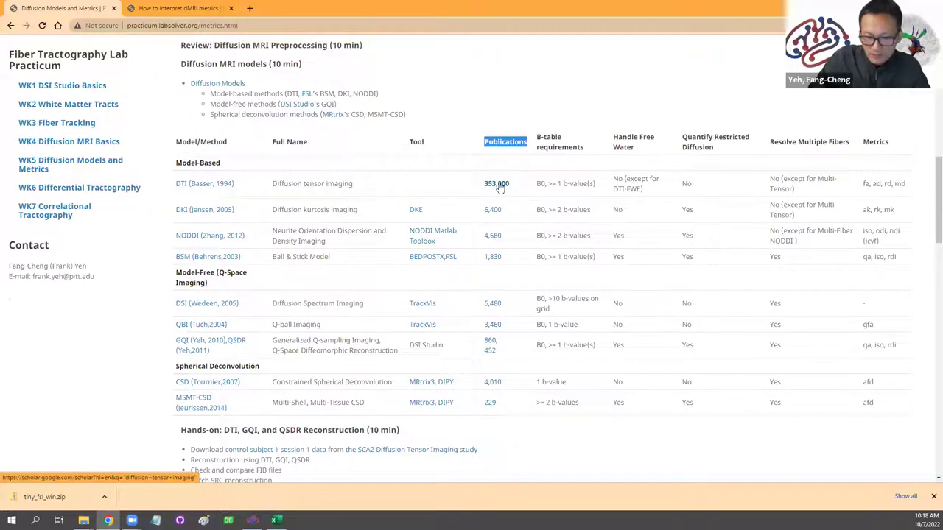
left_click(499, 184)
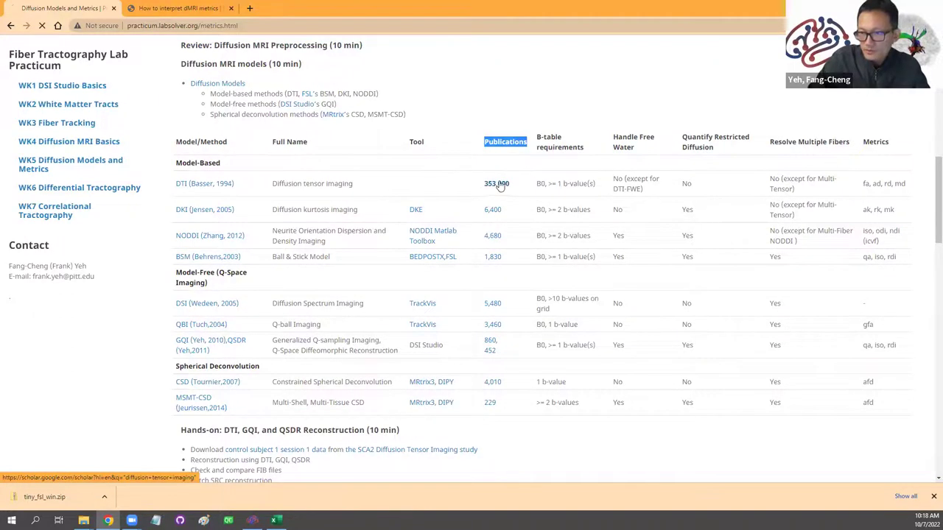
left_click(10, 26)
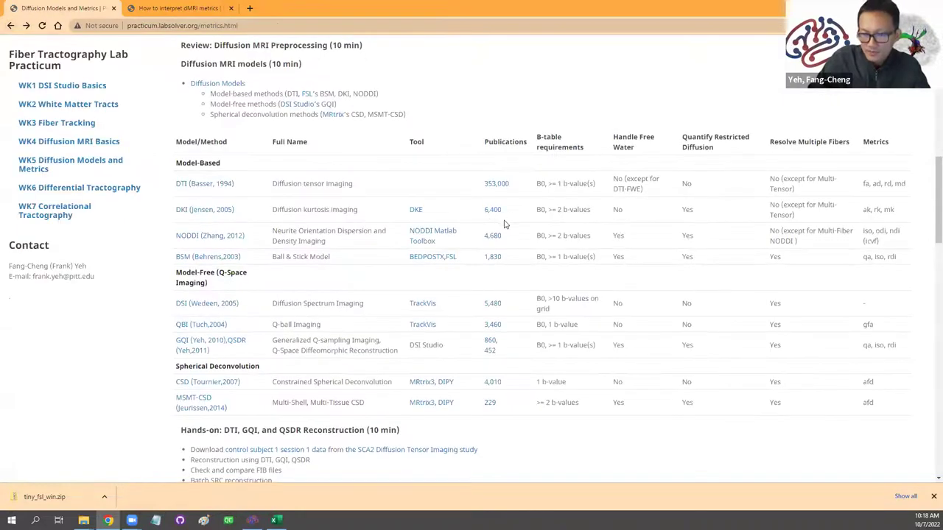
Step: Examine the diffusion MRI models table and its introduction, highlighting the Model-Based group heading
scroll(383, 309, "up", 2)
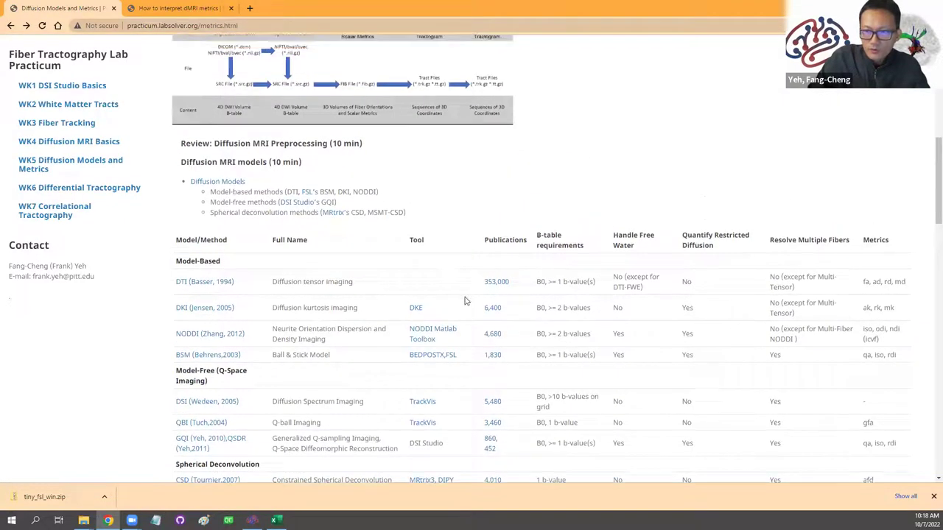
scroll(443, 335, "down", 2)
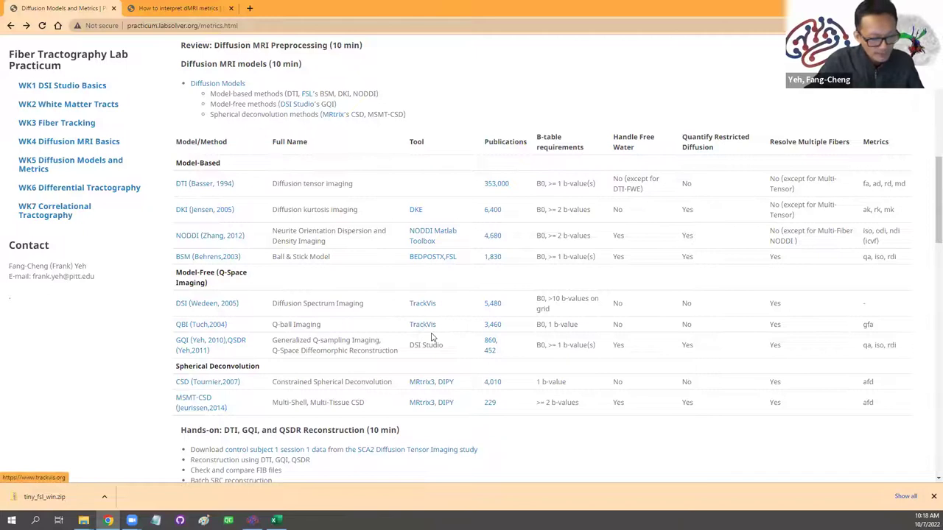
scroll(420, 391, "up", 2)
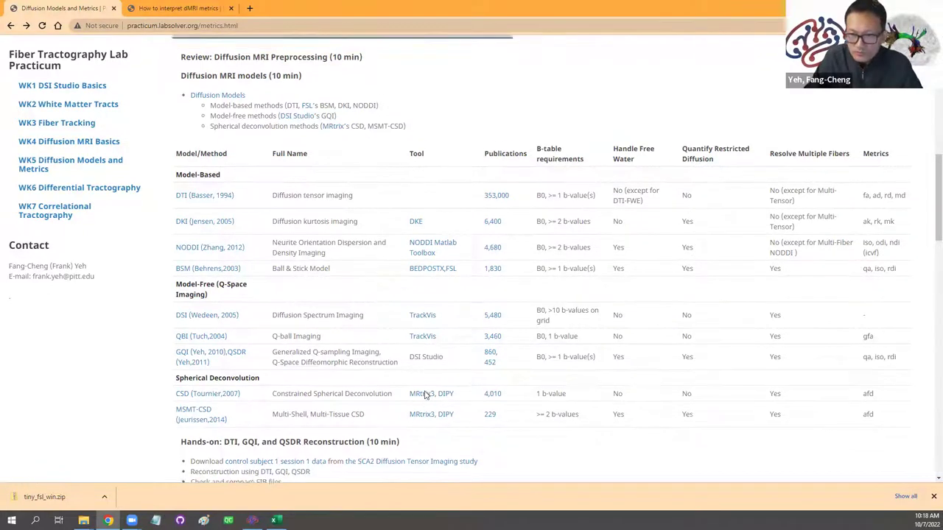
scroll(427, 399, "down", 2)
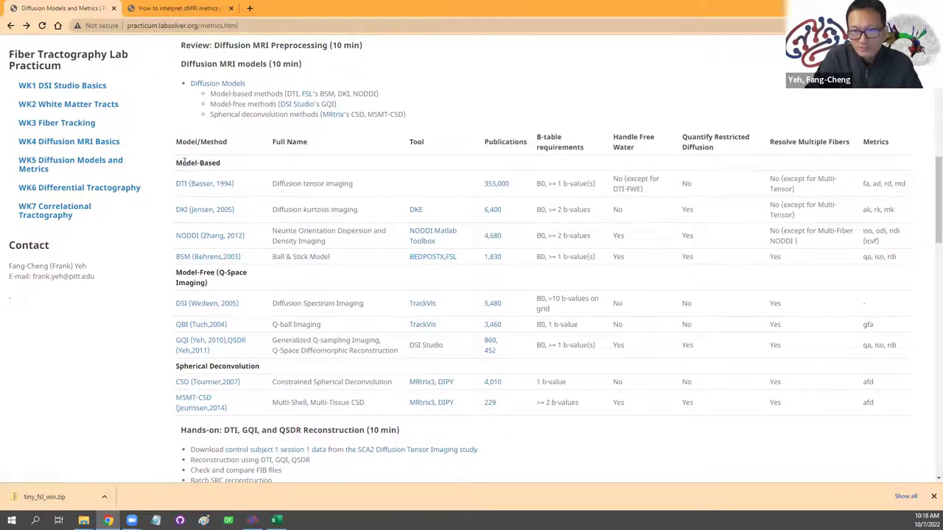
left_click_drag(177, 162, 231, 168)
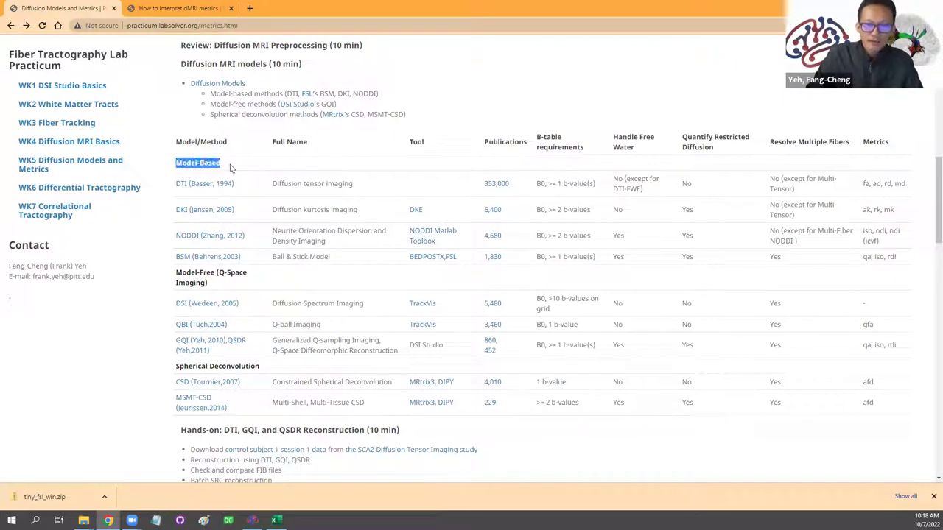
left_click(247, 187)
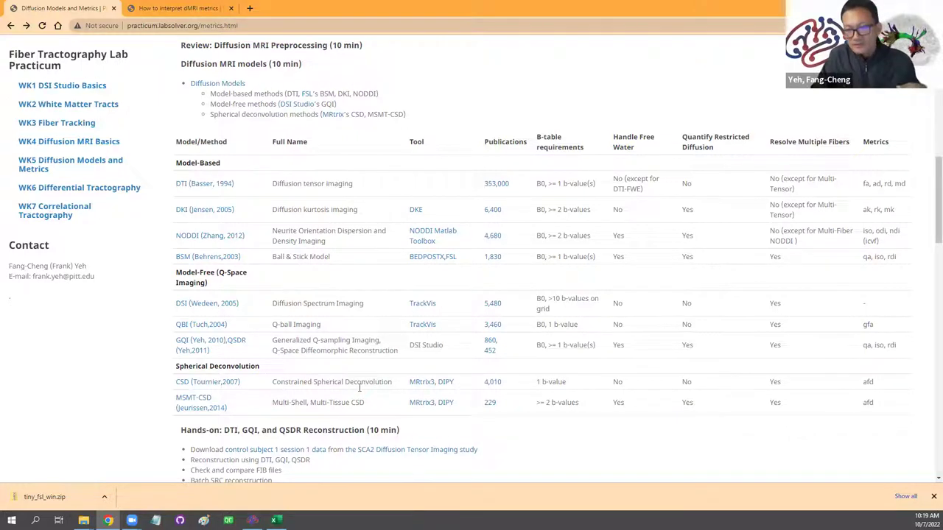
scroll(361, 391, "up", 4)
scroll(365, 396, "down", 2)
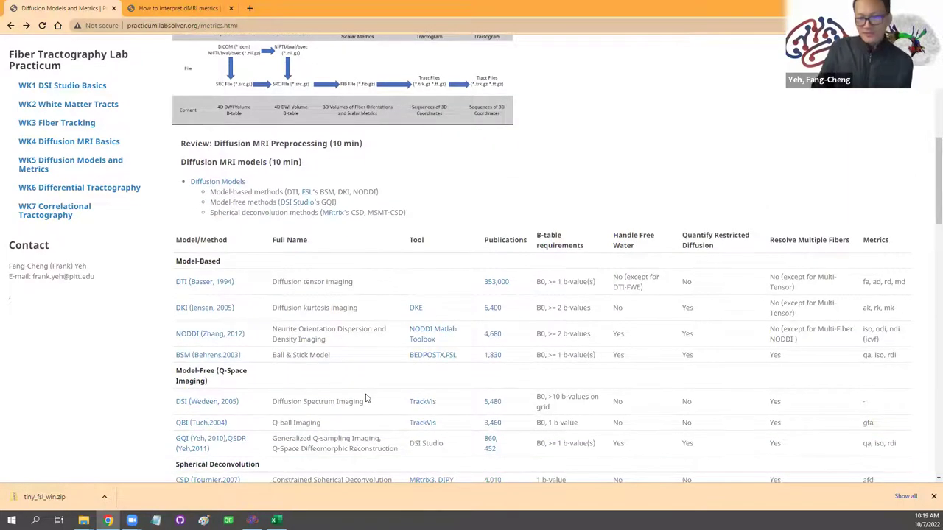
Step: Highlight the DTI entry in the diffusion models table and go back to the Fiber Resolving Methods in the overview diagram
scroll(366, 398, "down", 1)
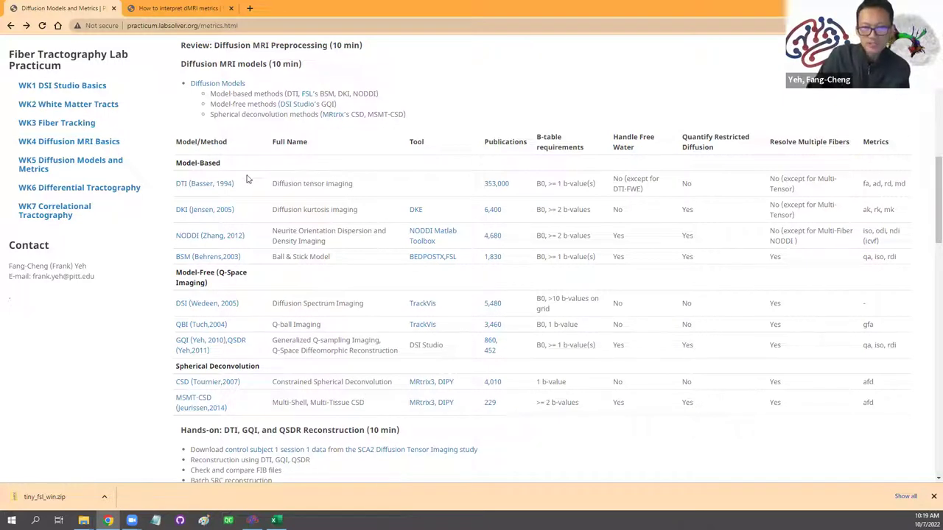
left_click_drag(243, 184, 177, 185)
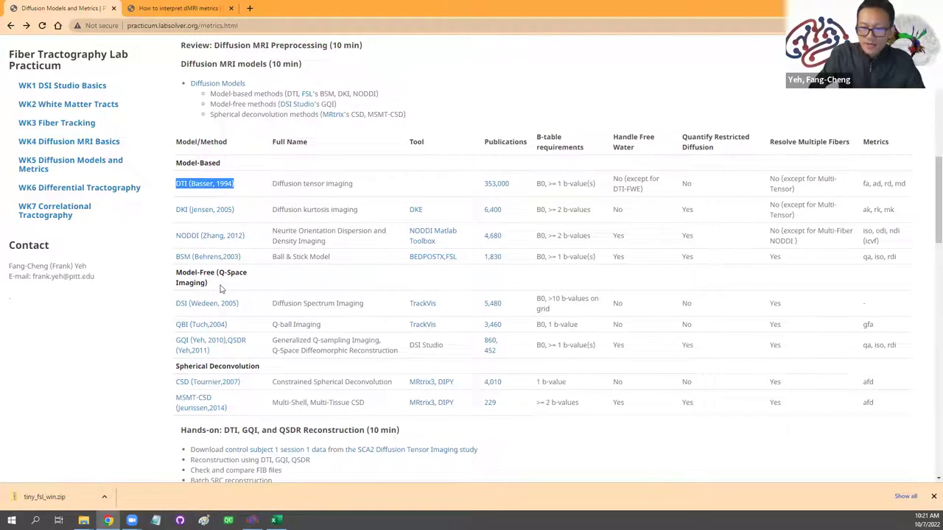
scroll(847, 346, "up", 2)
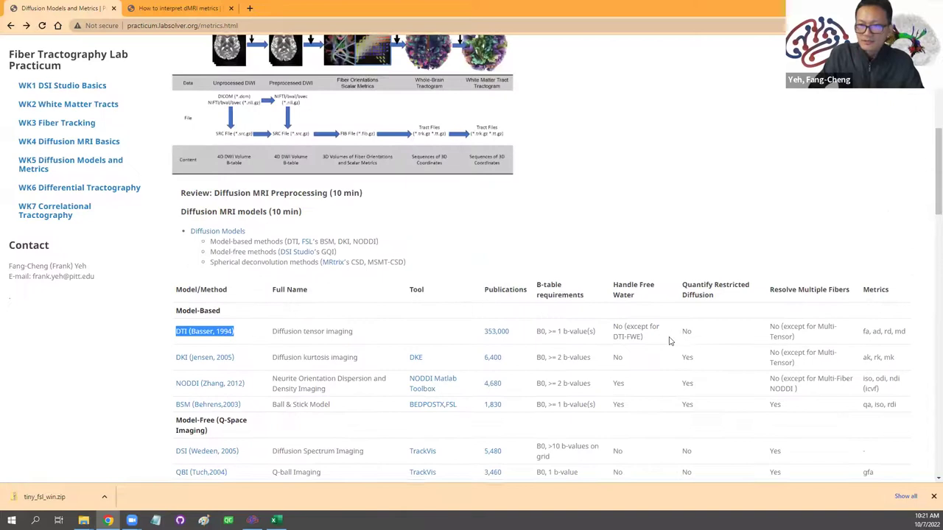
scroll(670, 341, "up", 4)
scroll(304, 164, "down", 1)
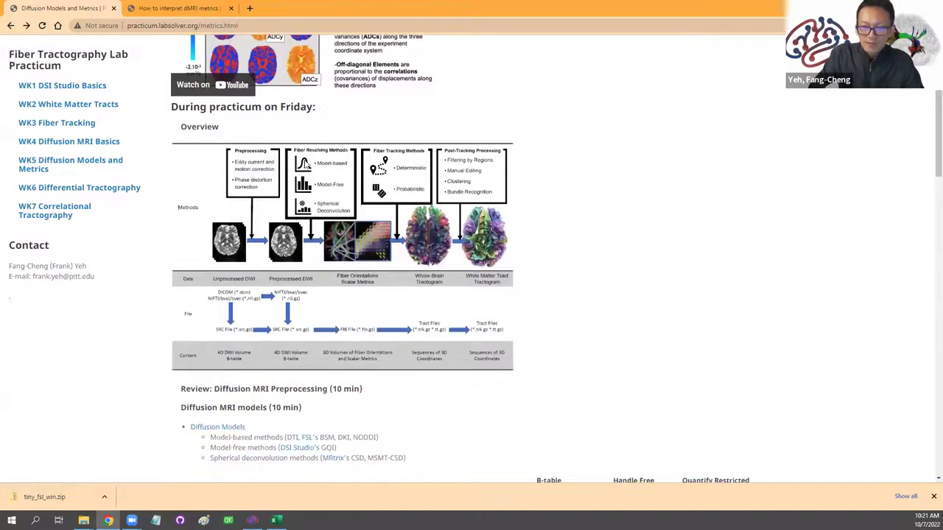
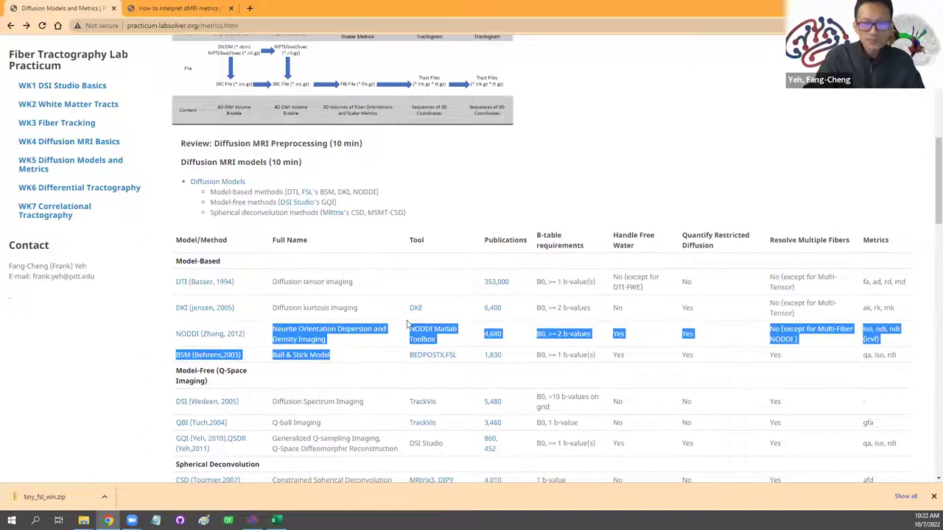
Step: Clear the highlight on the NODDI and BSM rows, and examine the model-based methods and their b-table requirements
left_click(331, 370)
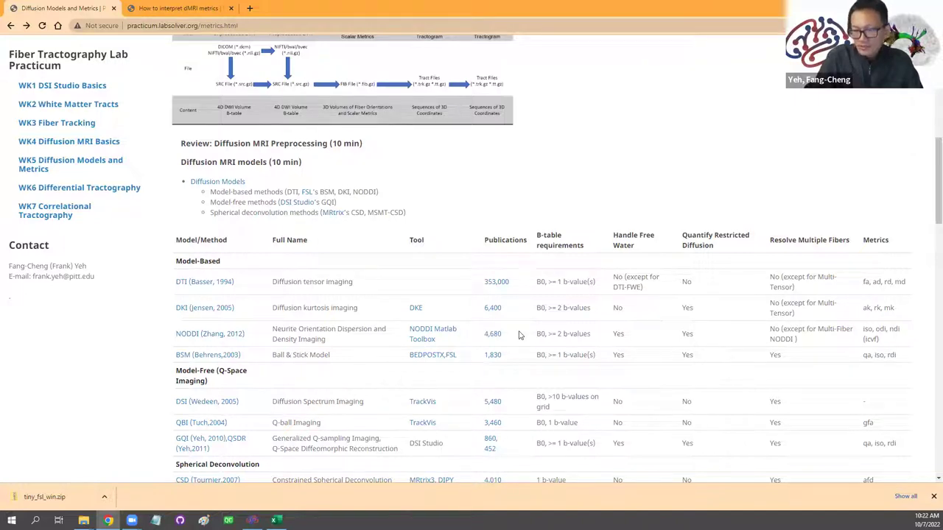
scroll(556, 346, "up", 2)
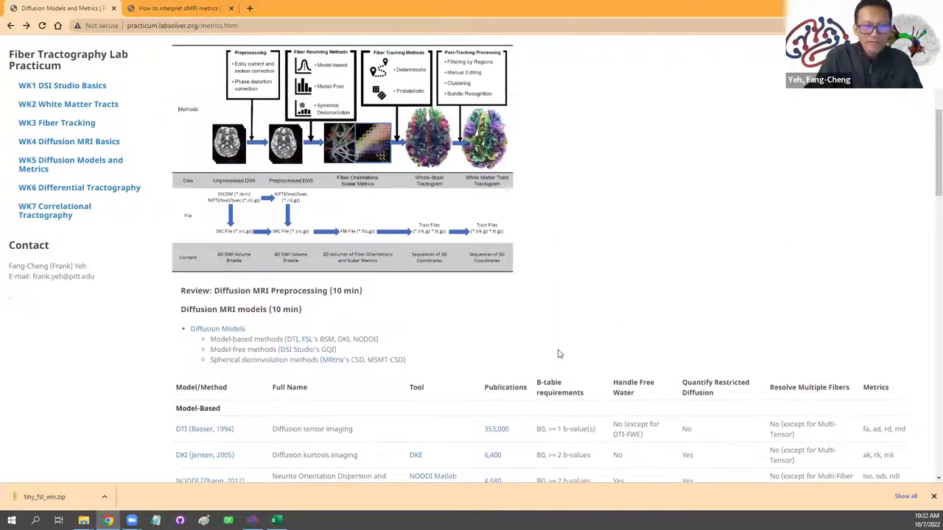
scroll(558, 354, "down", 1)
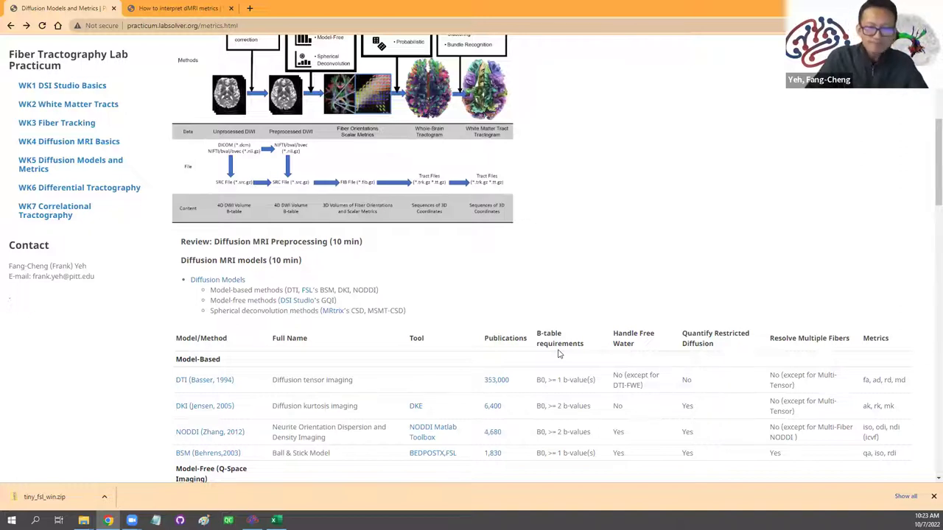
scroll(566, 372, "down", 2)
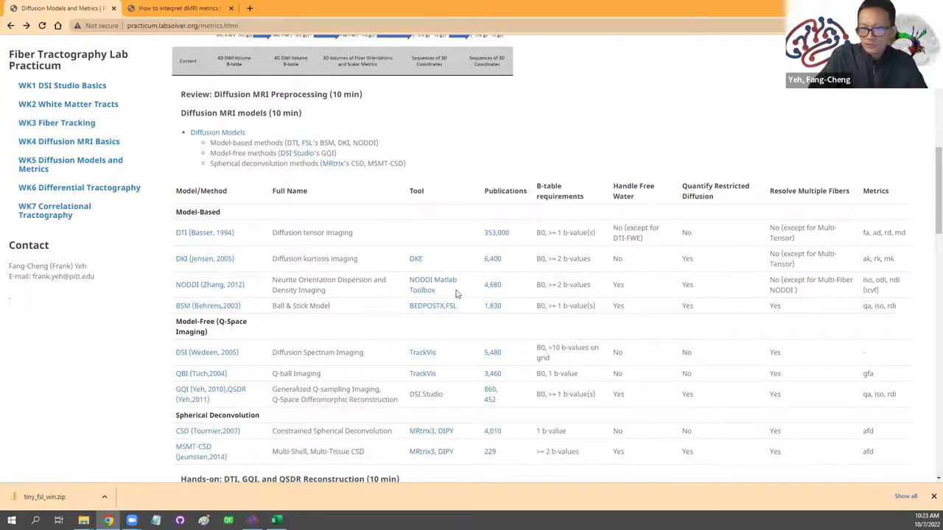
scroll(385, 305, "up", 1)
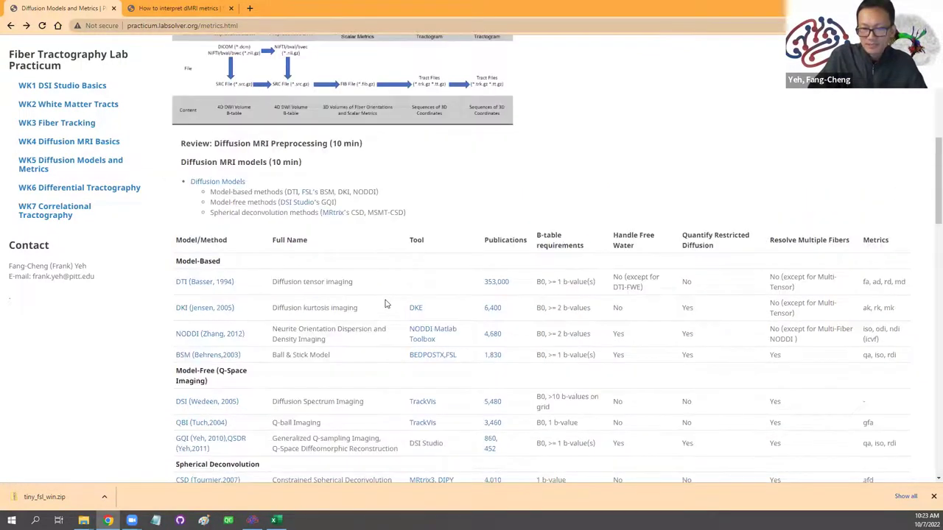
scroll(386, 305, "down", 2)
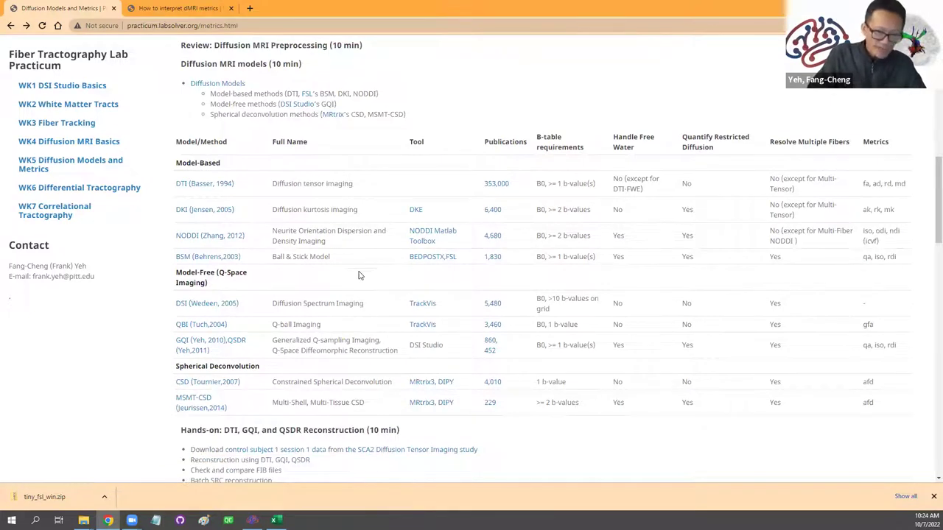
Step: Review the Model-Free category in the overview diagram and go to the Model-Free (Q-Space Imaging) group of the table
scroll(356, 287, "up", 3)
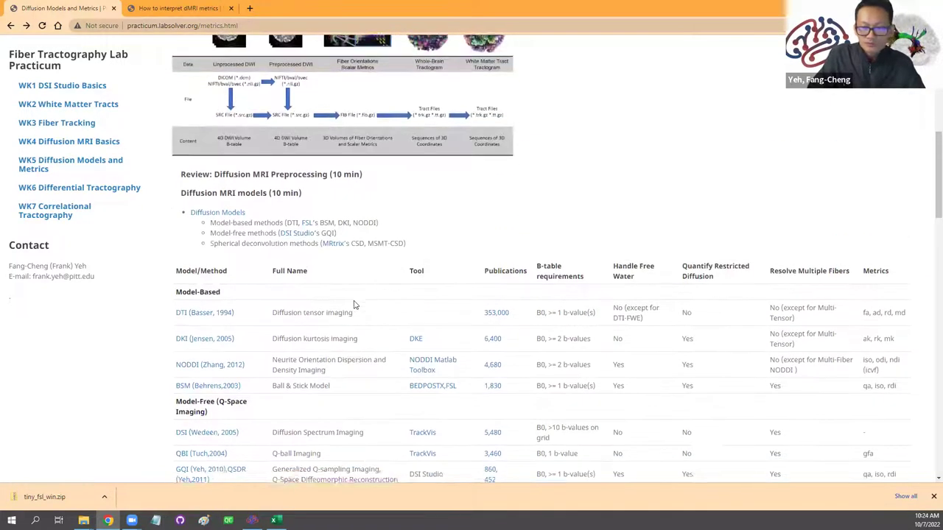
scroll(353, 304, "down", 1)
scroll(353, 305, "up", 4)
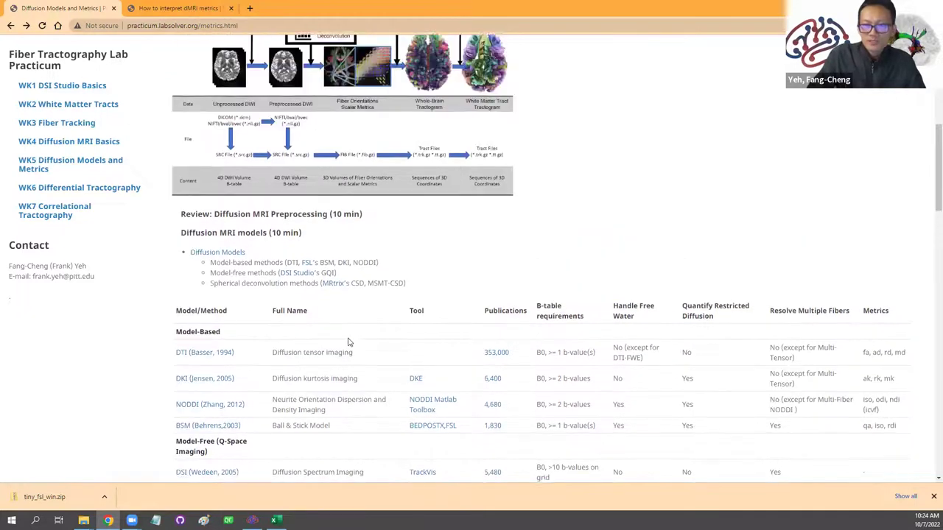
scroll(370, 239, "up", 1)
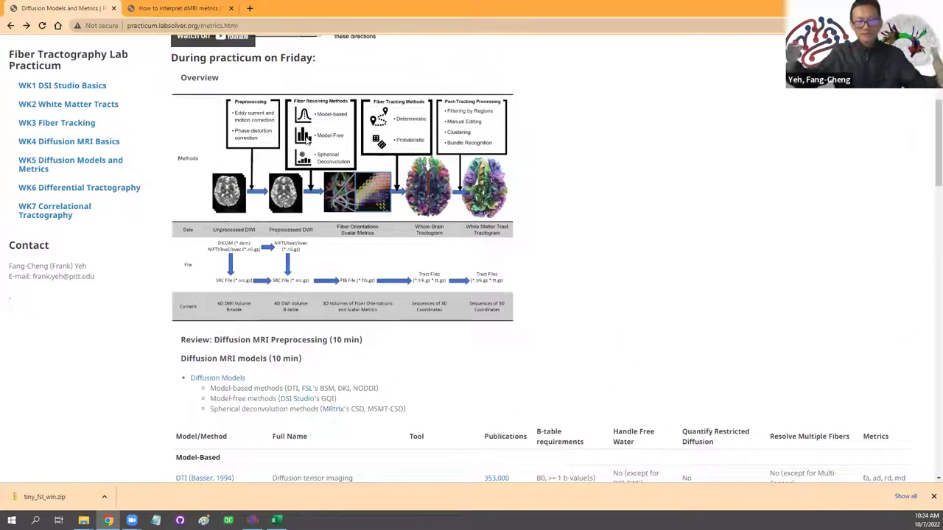
scroll(308, 140, "down", 6)
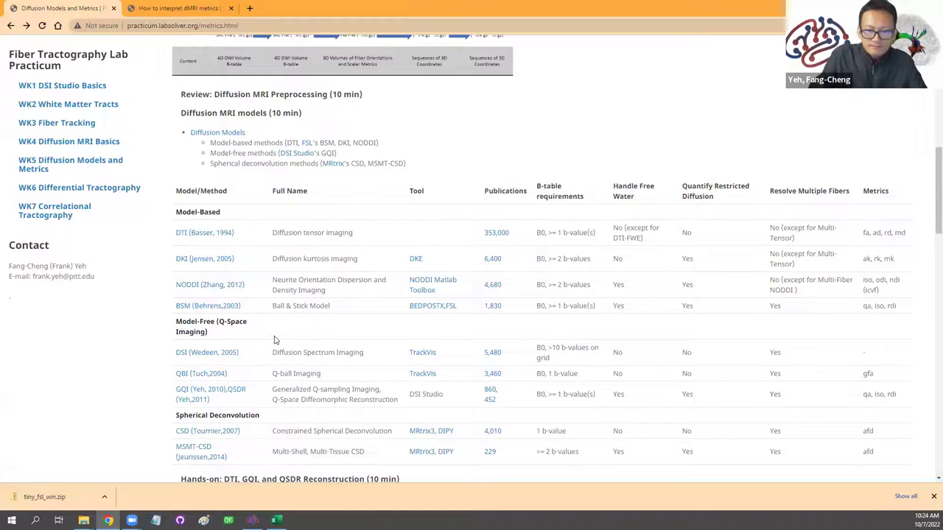
Step: Highlight "b-values on grid" in the DSI row's b-table requirements and examine the model-free QBI and GQI rows
scroll(273, 343, "down", 2)
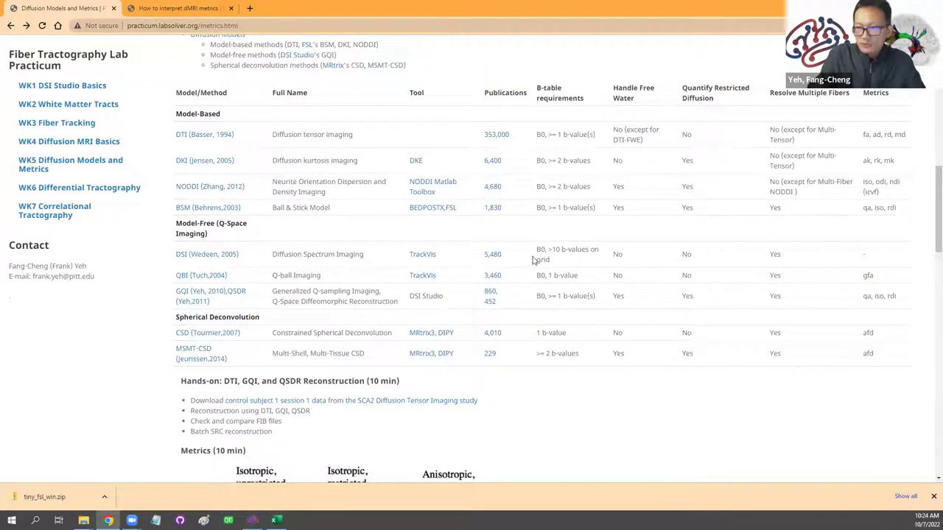
left_click_drag(561, 249, 562, 262)
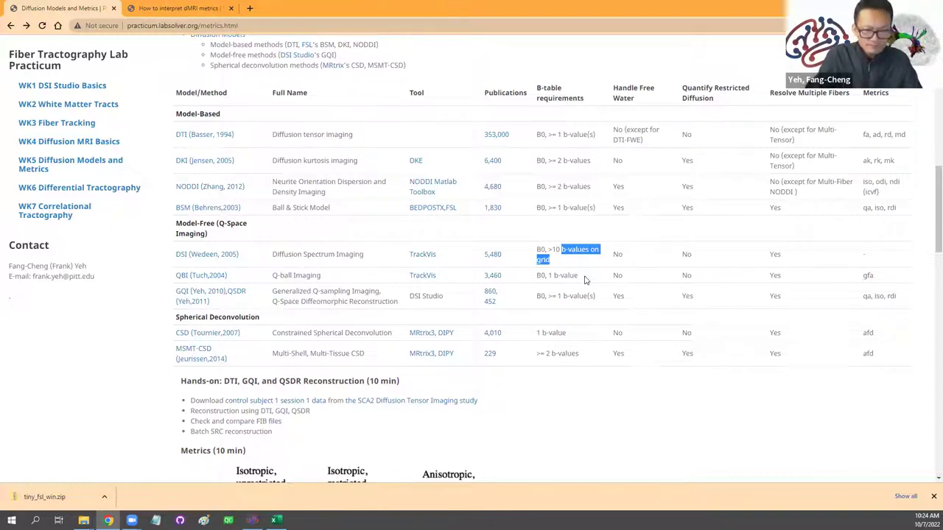
scroll(243, 308, "down", 1)
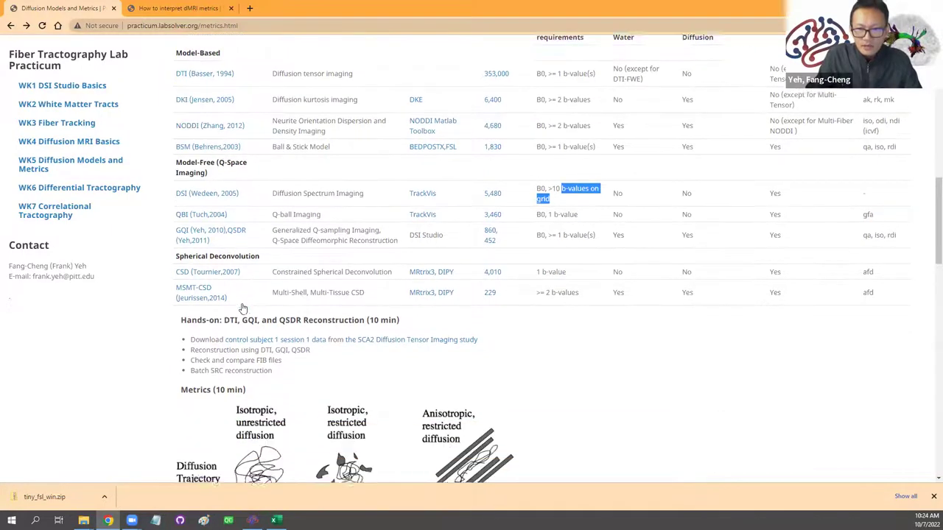
scroll(243, 304, "up", 1)
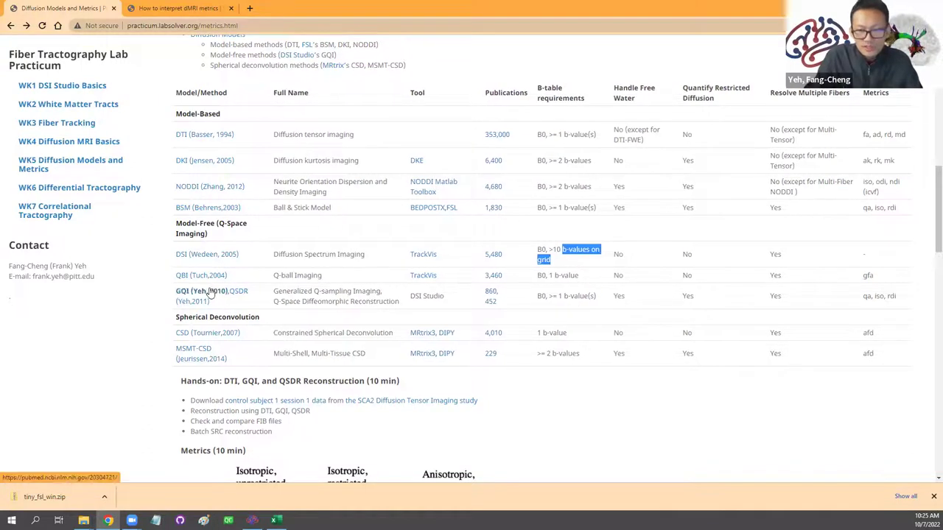
key("Tab")
key("Tab")
key("Tab")
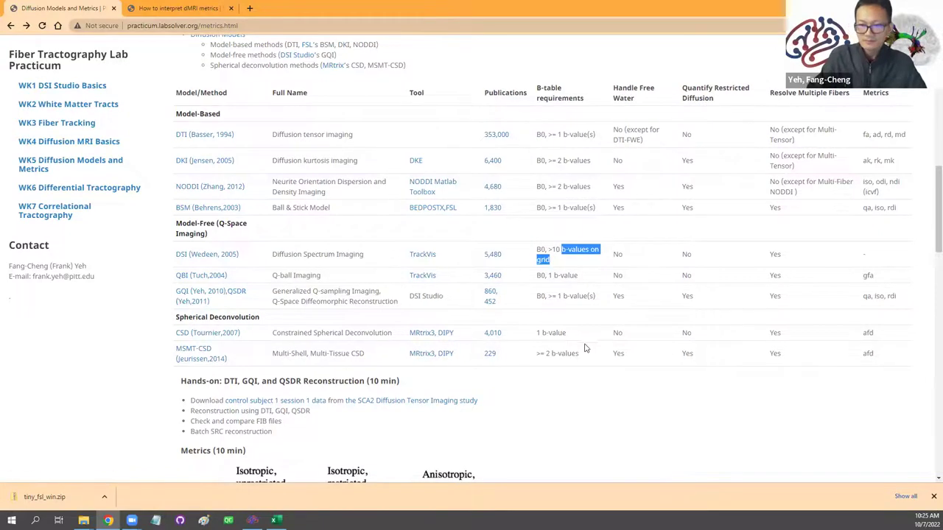
Step: Examine the Spherical Deconvolution rows, highlighting the Resolve Multiple Fibers entries of CSD and MSMT-CSD, and clear the highlight
scroll(519, 350, "down", 2)
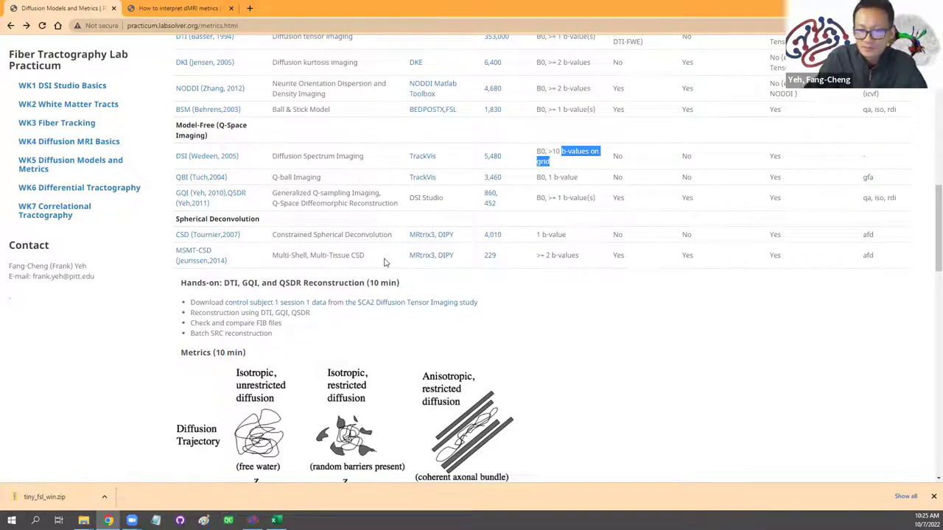
scroll(393, 297, "up", 1)
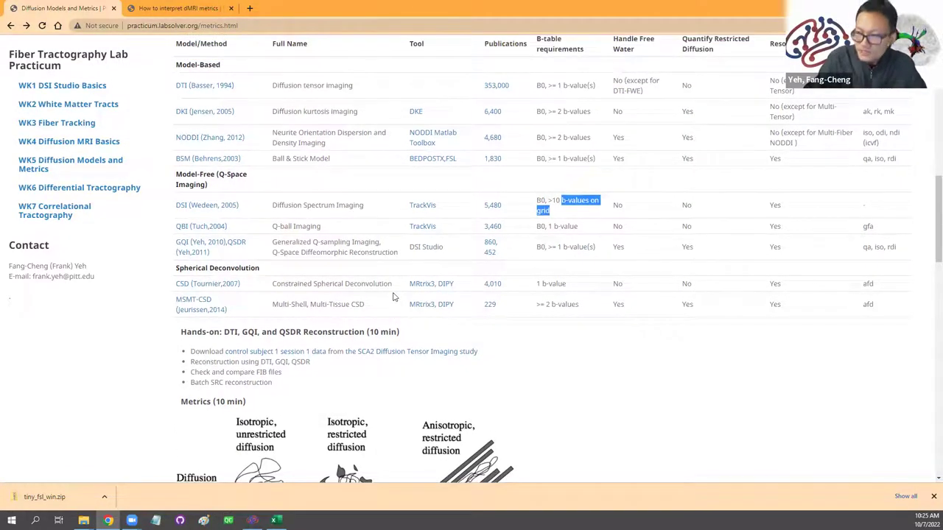
scroll(681, 333, "up", 1)
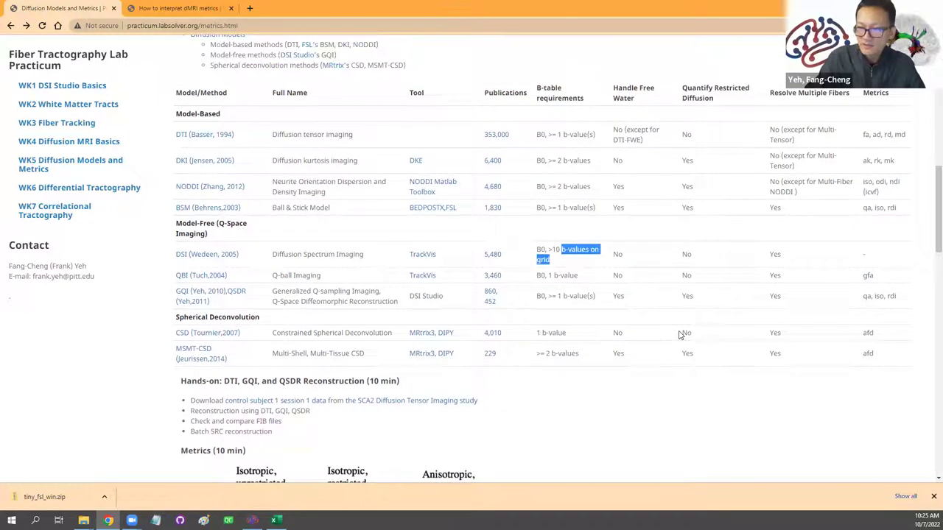
double_click(772, 333)
double_click(774, 353)
double_click(772, 333)
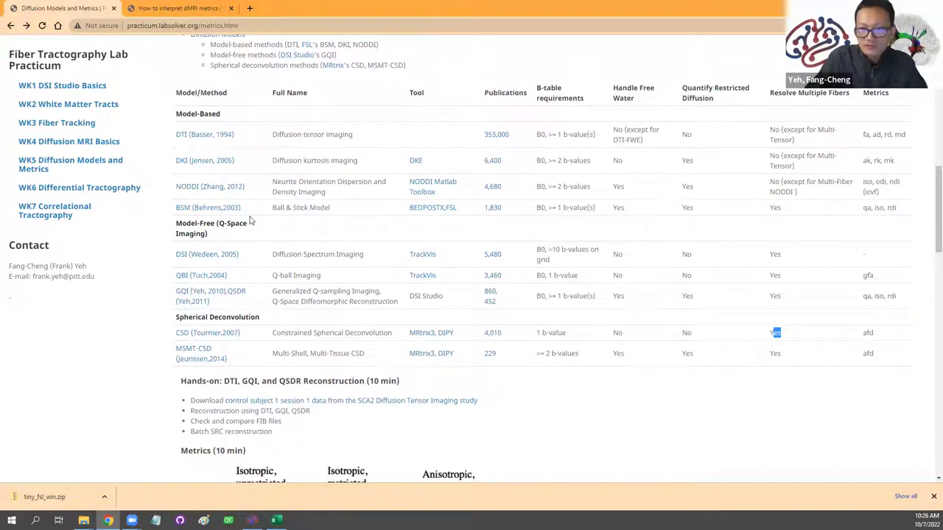
left_click_drag(256, 305, 343, 288)
left_click(352, 320)
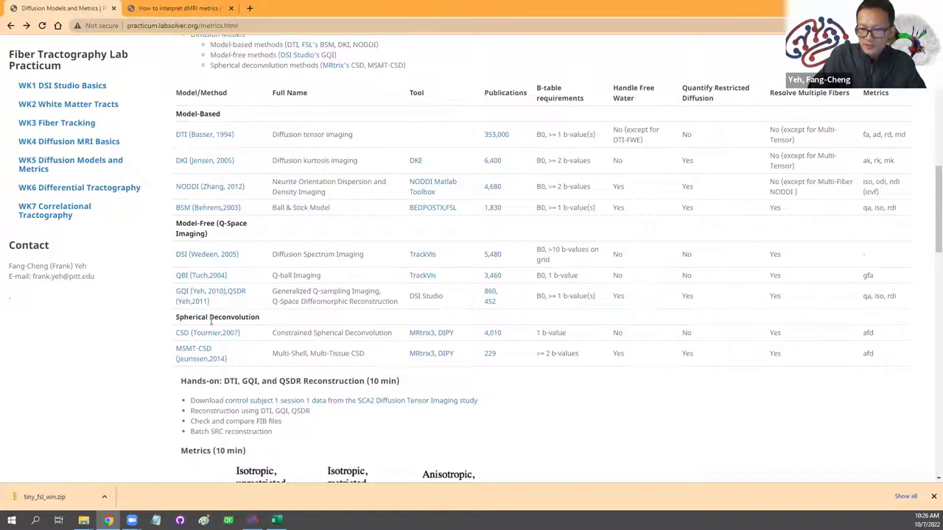
Step: Highlight the metrics of the CSD and DTI rows, glance at the Metrics section, and return to the models table
left_click_drag(864, 333, 879, 333)
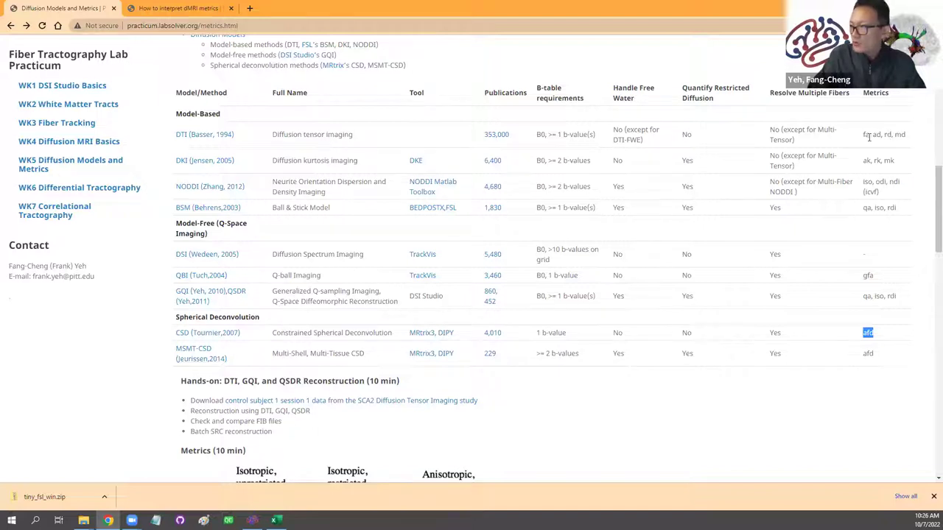
left_click_drag(863, 134, 908, 136)
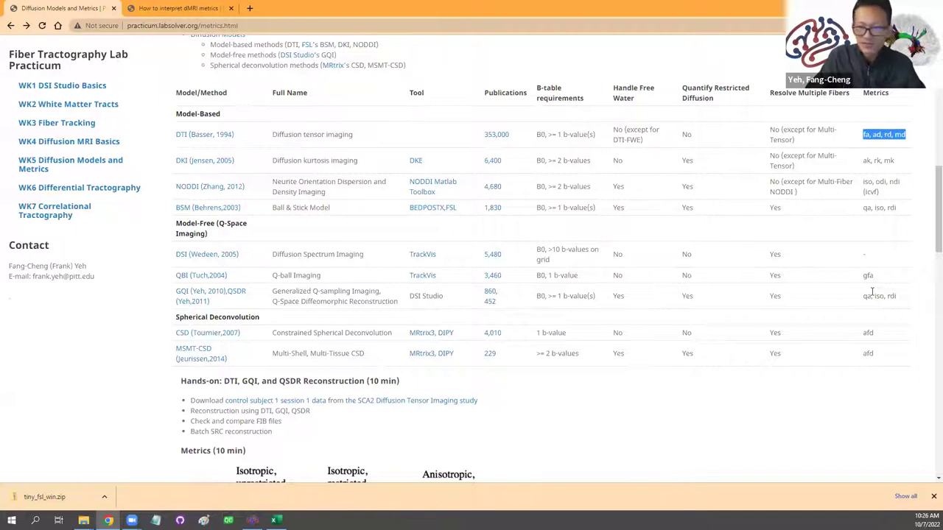
scroll(589, 318, "down", 2)
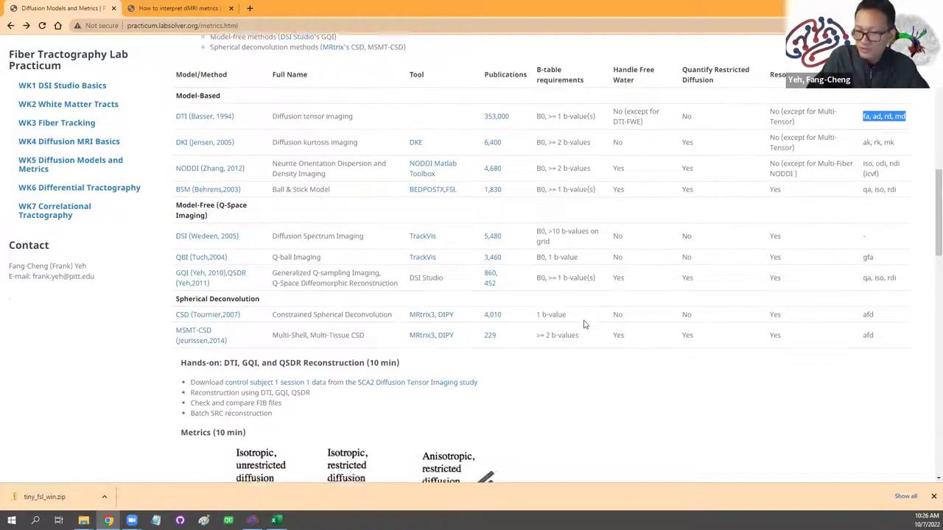
scroll(928, 226, "down", 5)
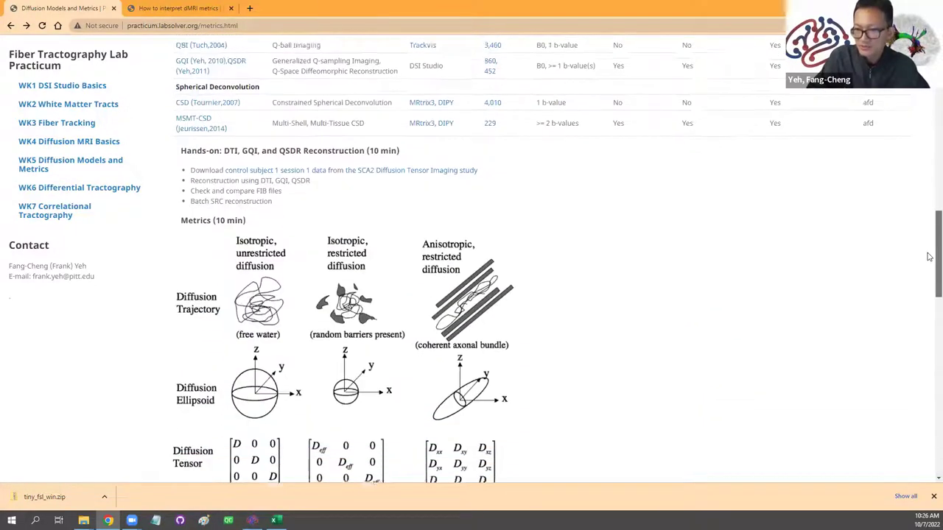
scroll(567, 316, "up", 5)
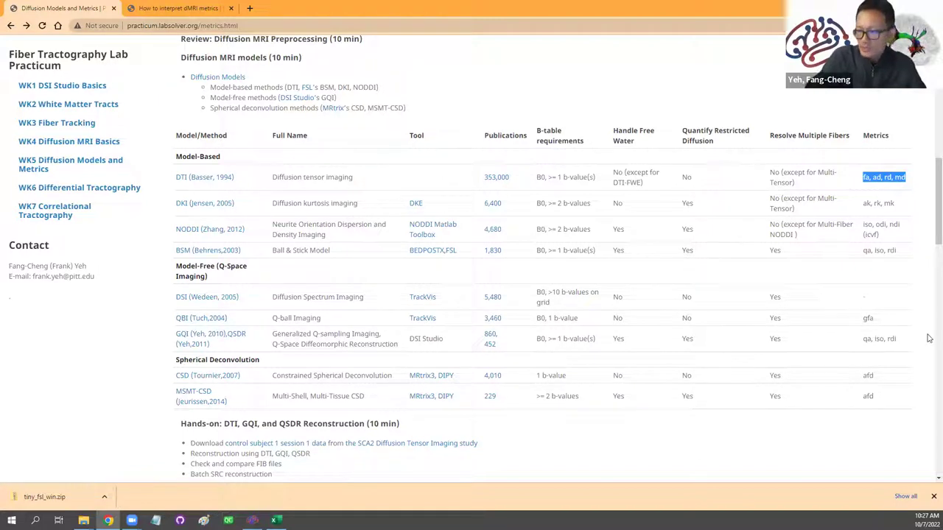
Step: Highlight the qa and rdi metrics in the GQI row, and go to the Hands-on: DTI, GQI, and QSDR Reconstruction section
left_click_drag(863, 338, 873, 339)
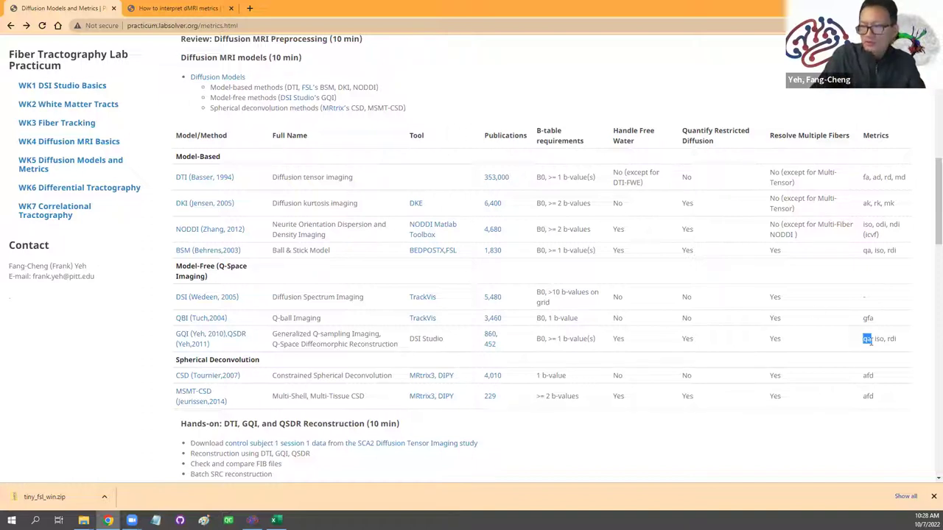
left_click(878, 350)
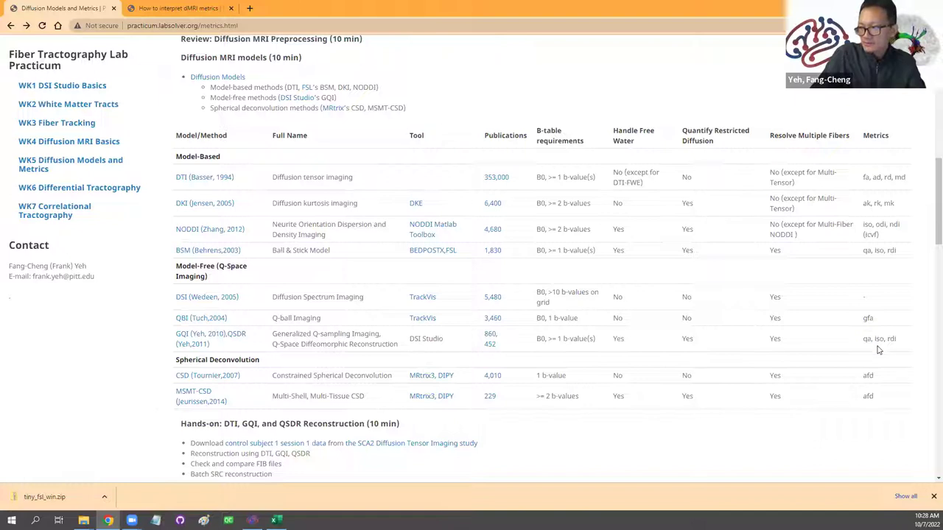
double_click(890, 338)
scroll(503, 359, "down", 2)
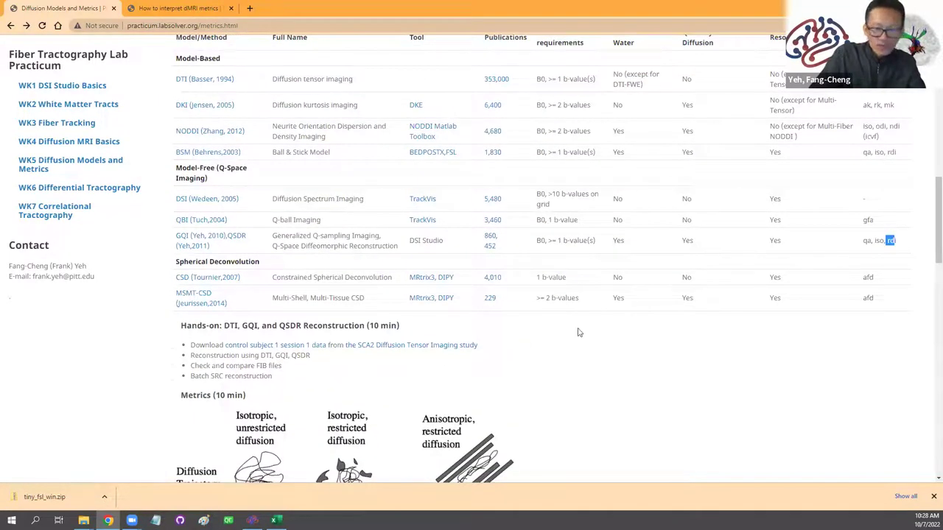
scroll(494, 318, "down", 3)
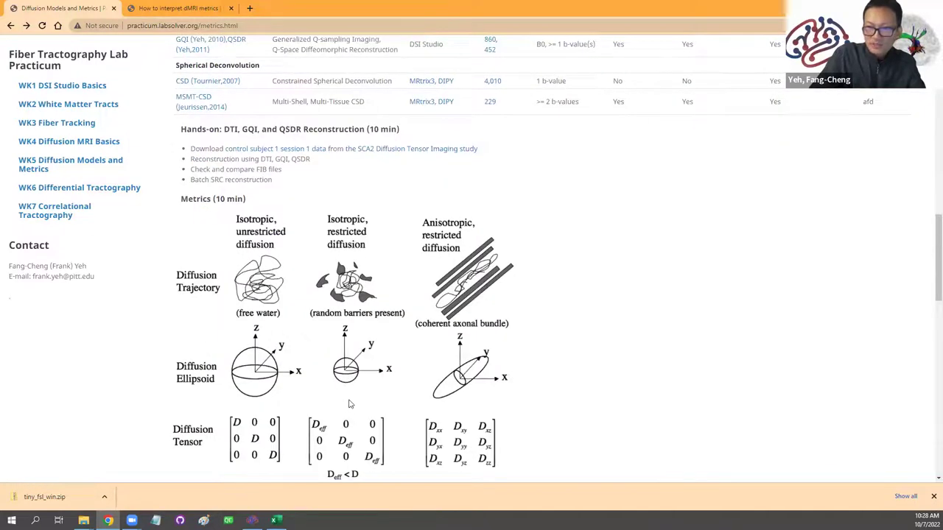
scroll(349, 403, "up", 1)
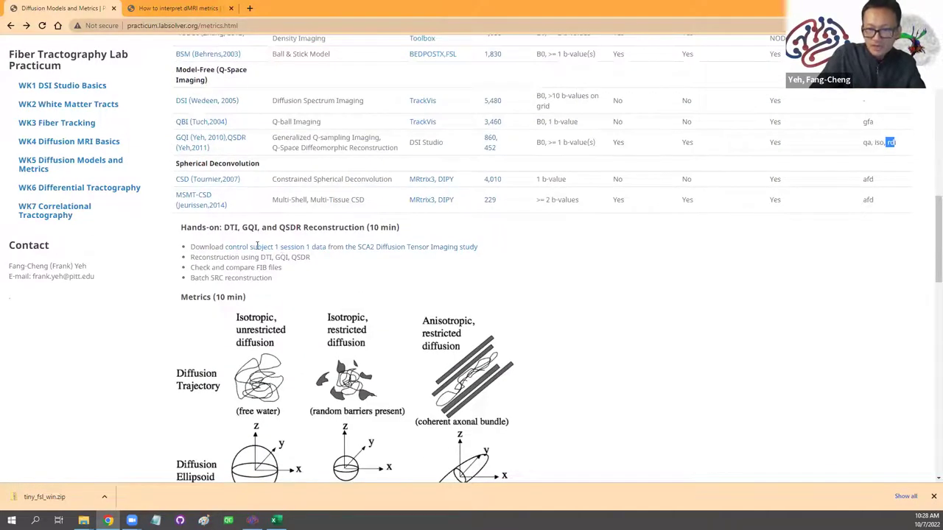
Step: Highlight "DTI, GQI, and QSDR" in the hands-on heading, view the control subject 1 session 1 data download page, and return
scroll(299, 239, "up", 2)
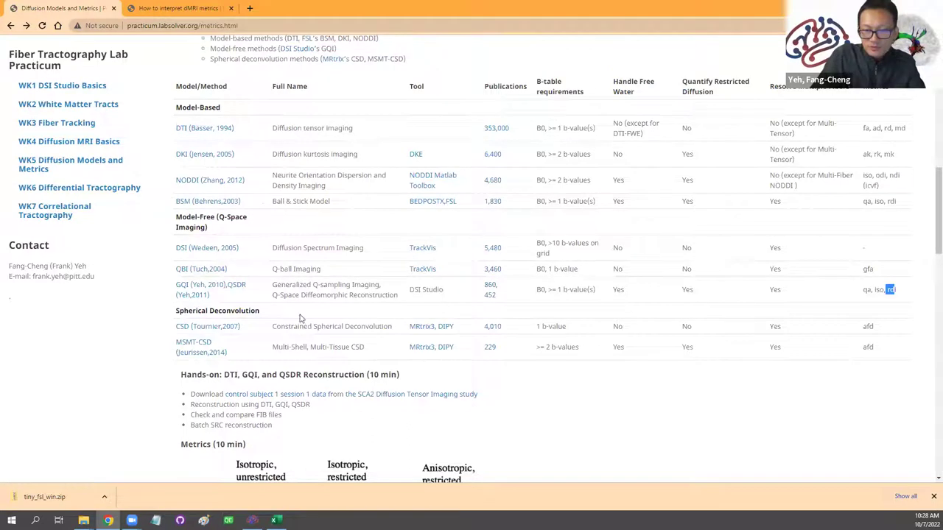
left_click_drag(224, 376, 304, 373)
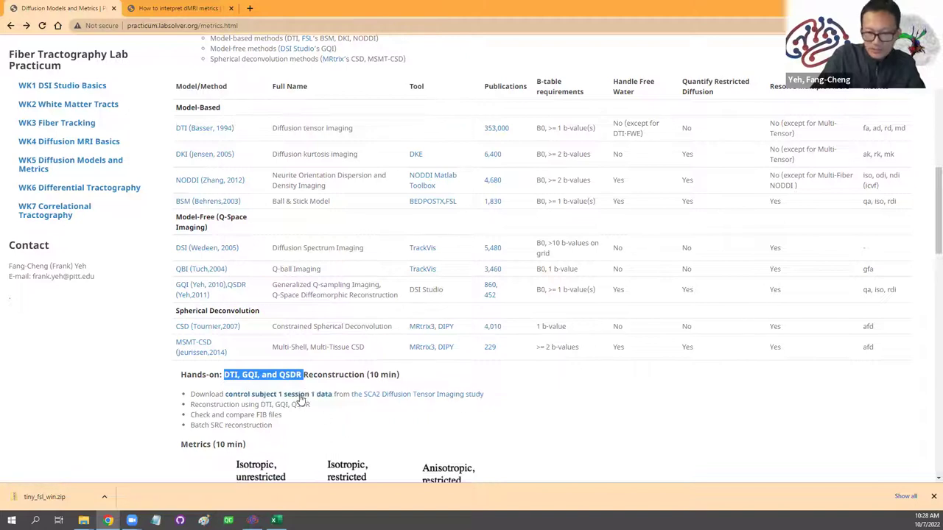
left_click(301, 396)
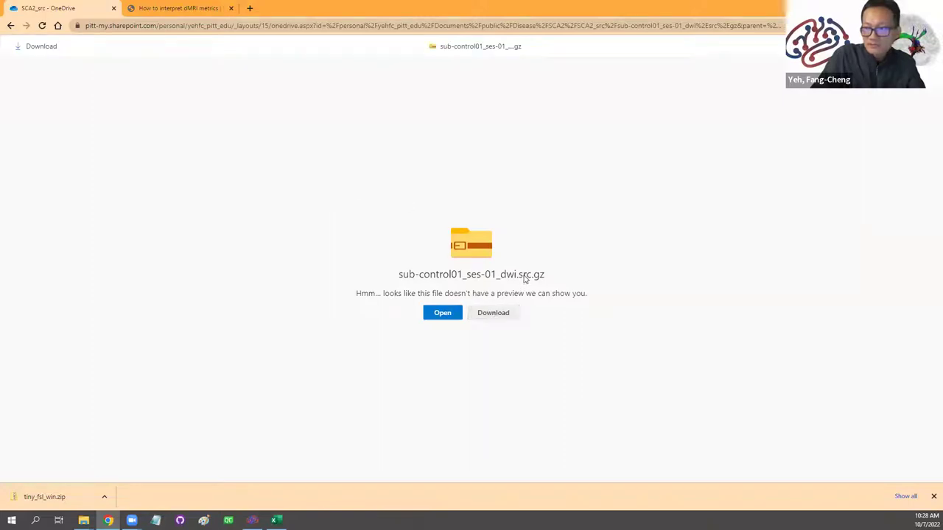
left_click(9, 25)
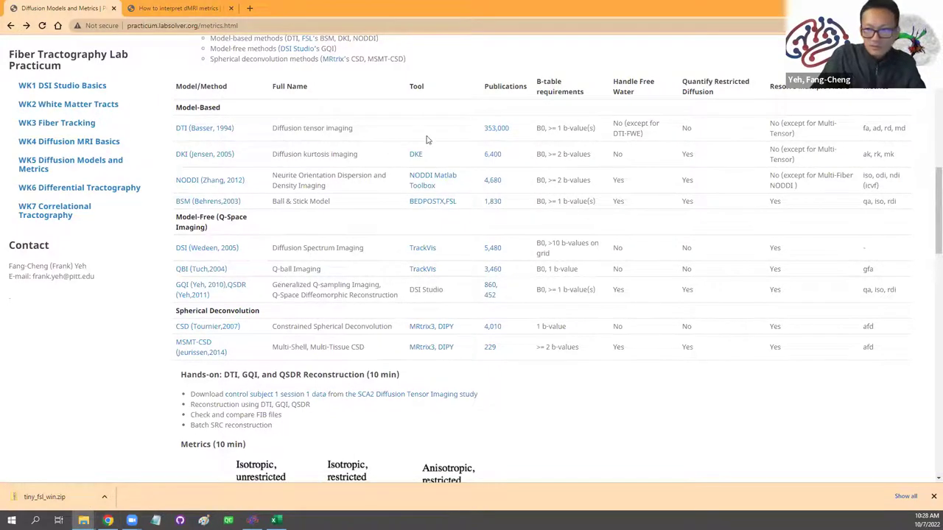
Step: Widen the wk5 folder window and point out the SRC file and the DTI, GQI, and QSDR FIB files one by one
left_click(423, 204)
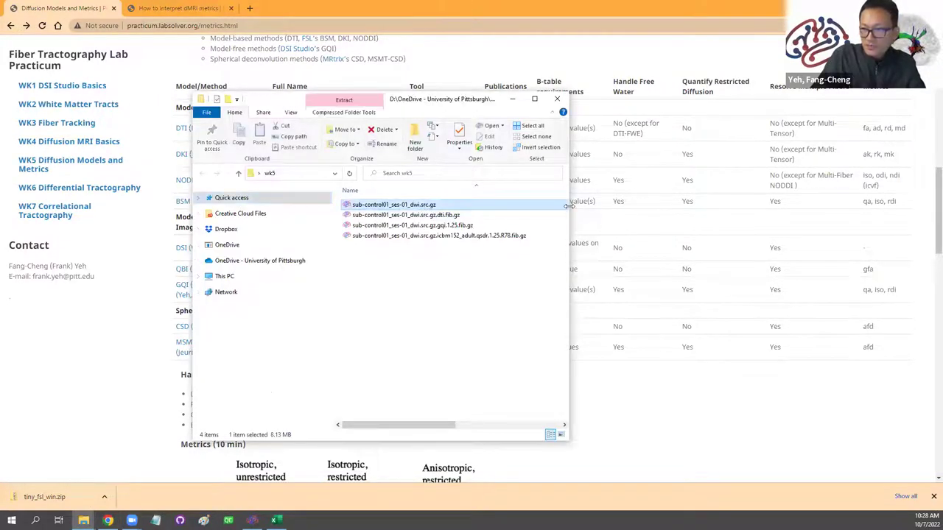
left_click_drag(568, 206, 822, 212)
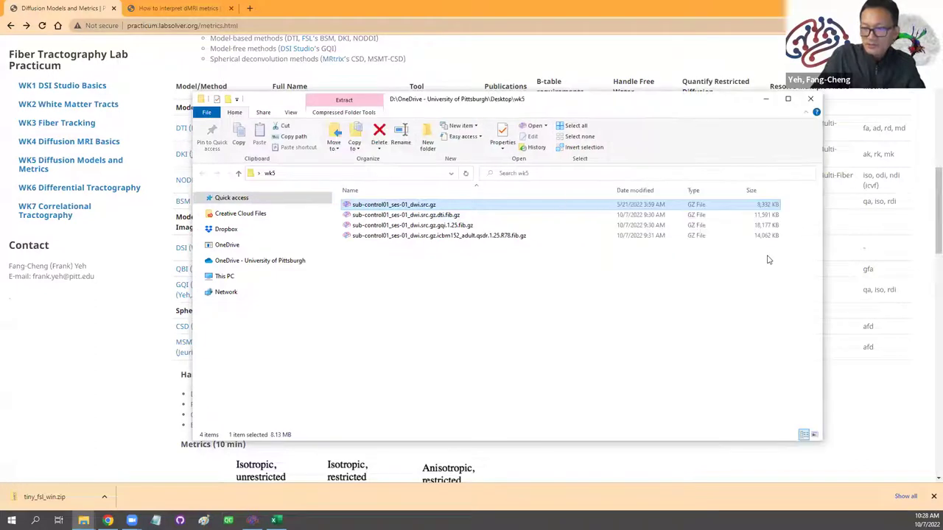
left_click(452, 216)
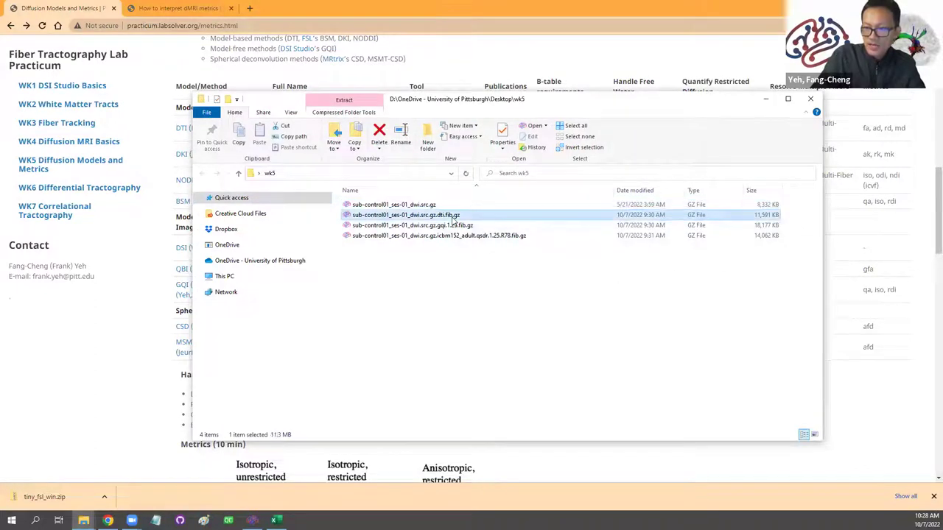
left_click(457, 225)
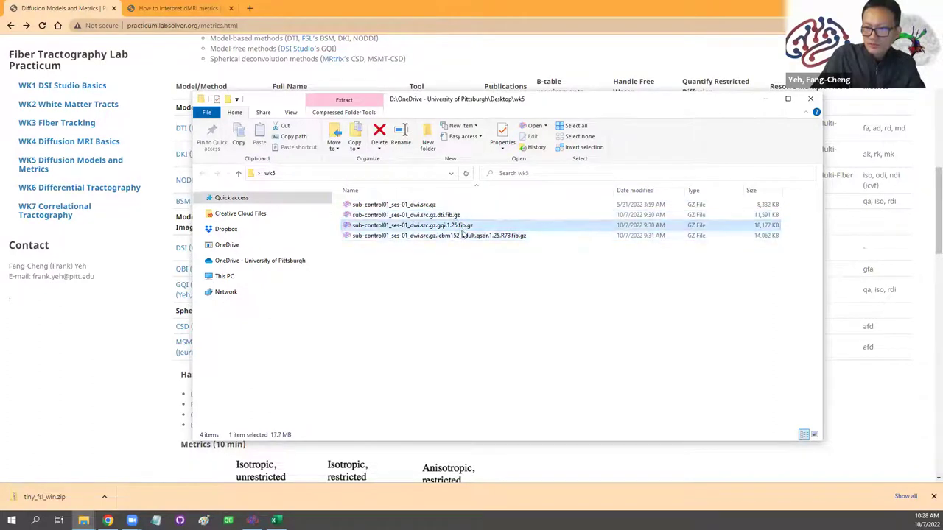
left_click(462, 235)
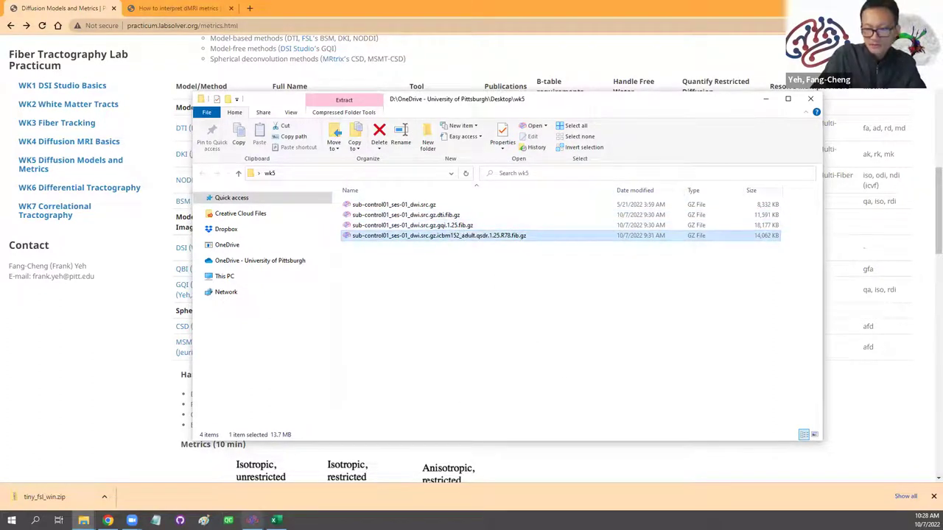
Step: Switch to DSI Studio, close the sub-SCA201 SRC window, and open sub-control01_ses-01_dwi.src.gz from the wk5 folder for reconstruction
left_click(252, 520)
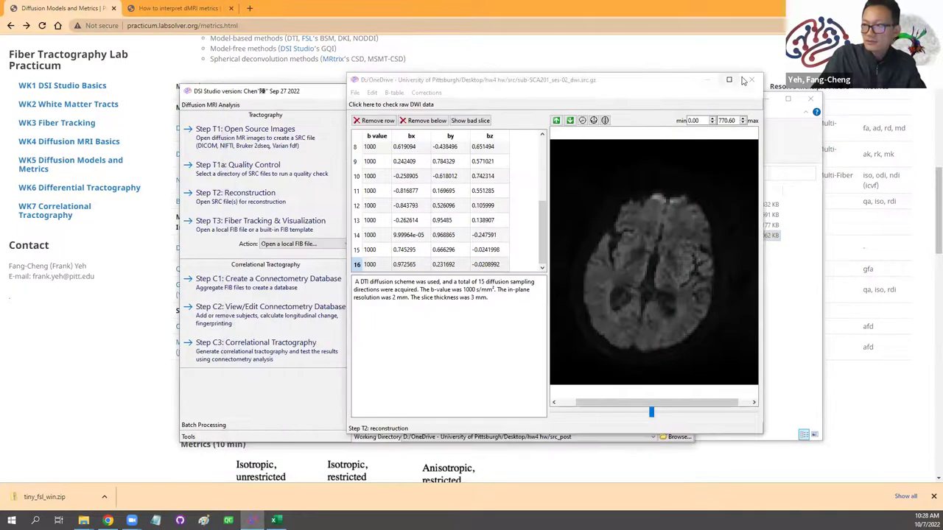
left_click(751, 79)
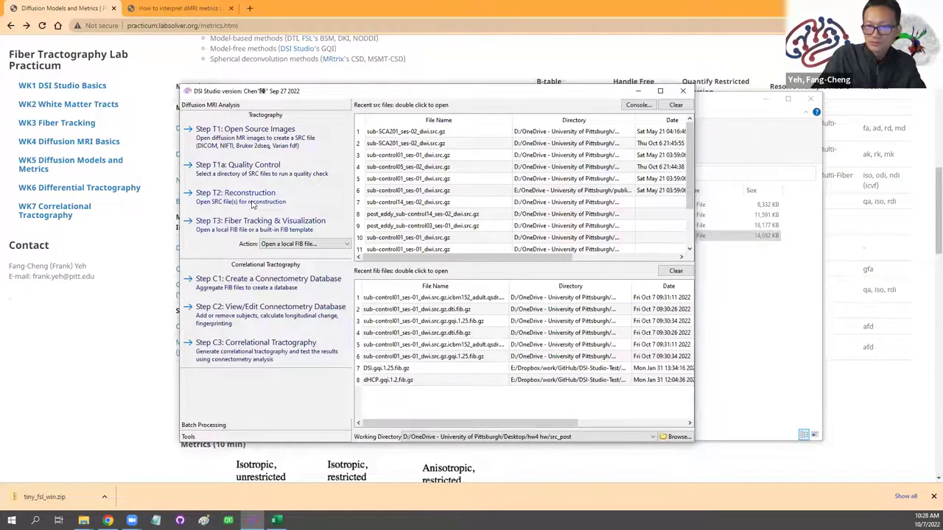
left_click(703, 207)
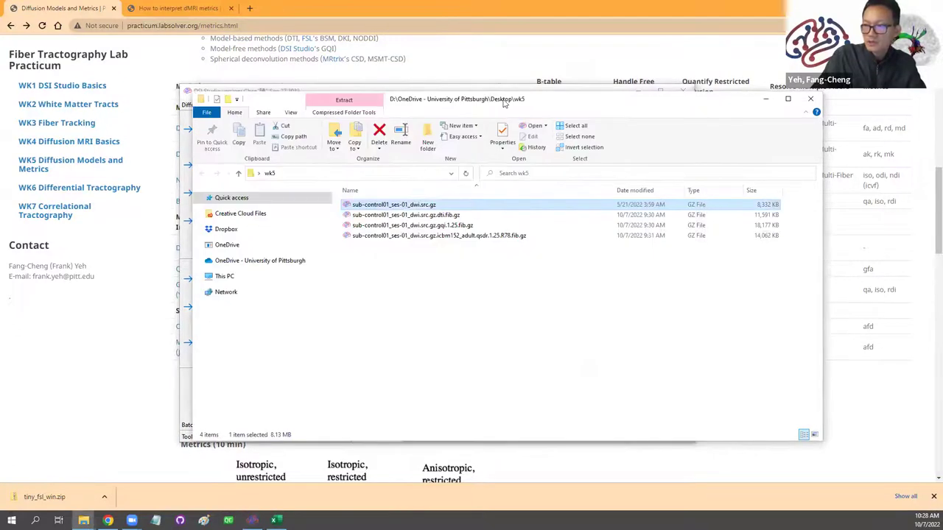
left_click_drag(502, 95, 738, 100)
left_click_drag(619, 202, 380, 229)
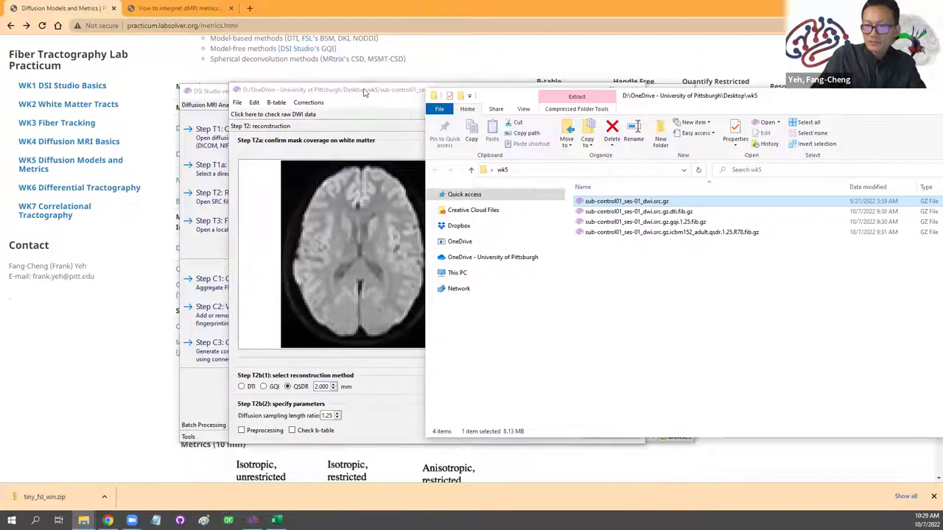
left_click(376, 93)
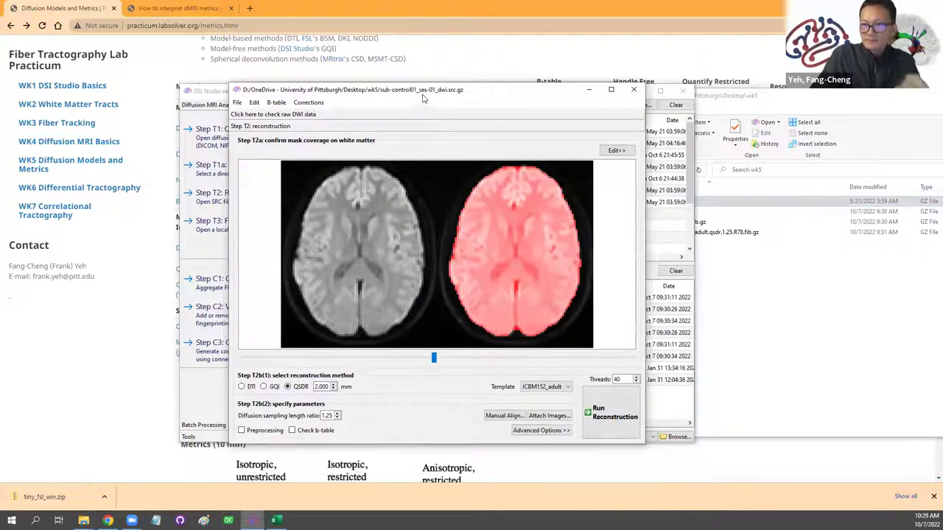
left_click_drag(444, 89, 513, 87)
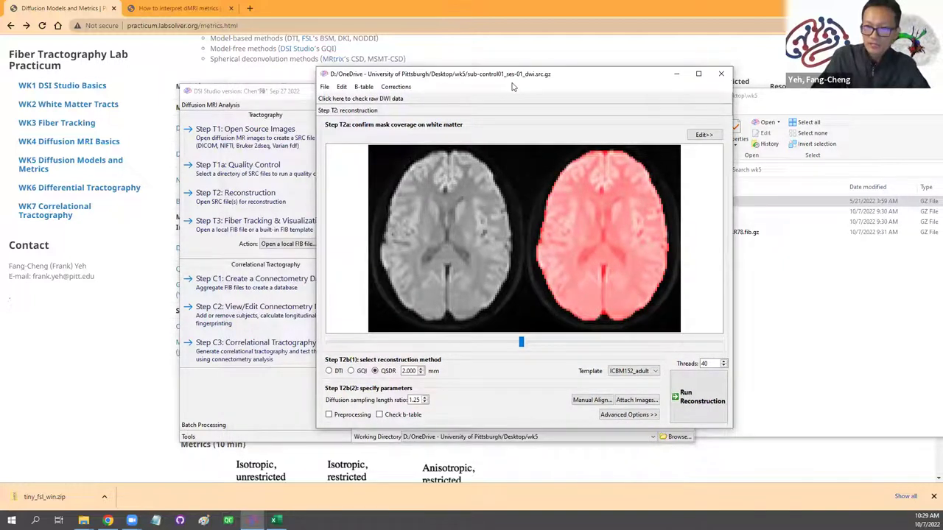
Step: Review the image editing commands and browse lower and upper brain slices to check the mask coverage on white matter
left_click(341, 87)
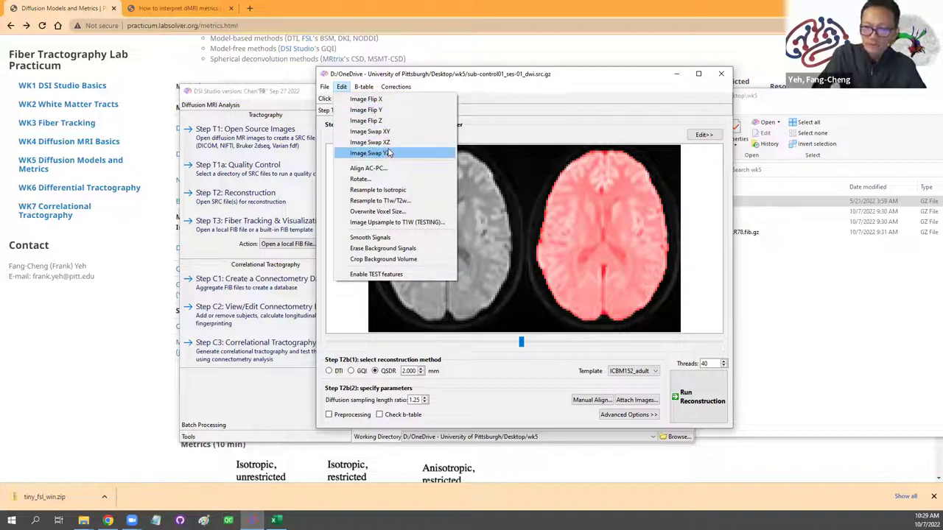
left_click(550, 87)
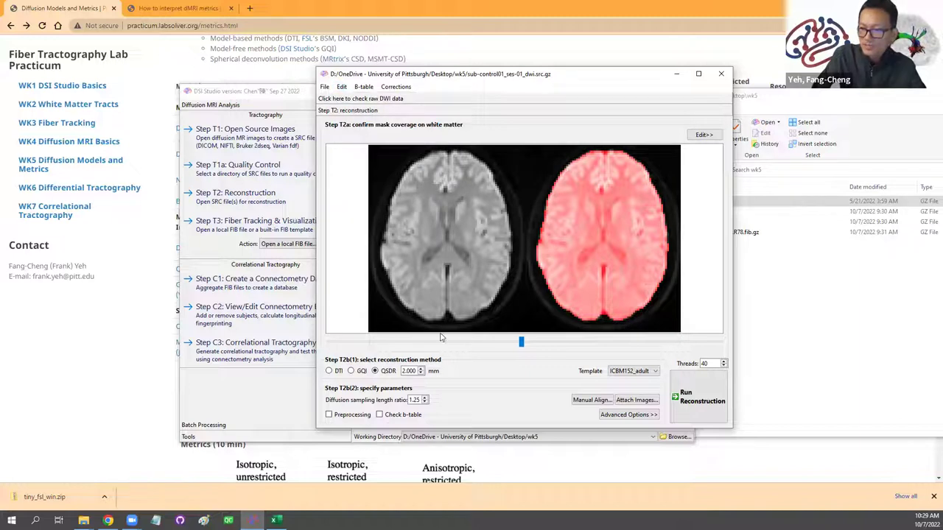
left_click_drag(520, 352, 486, 348)
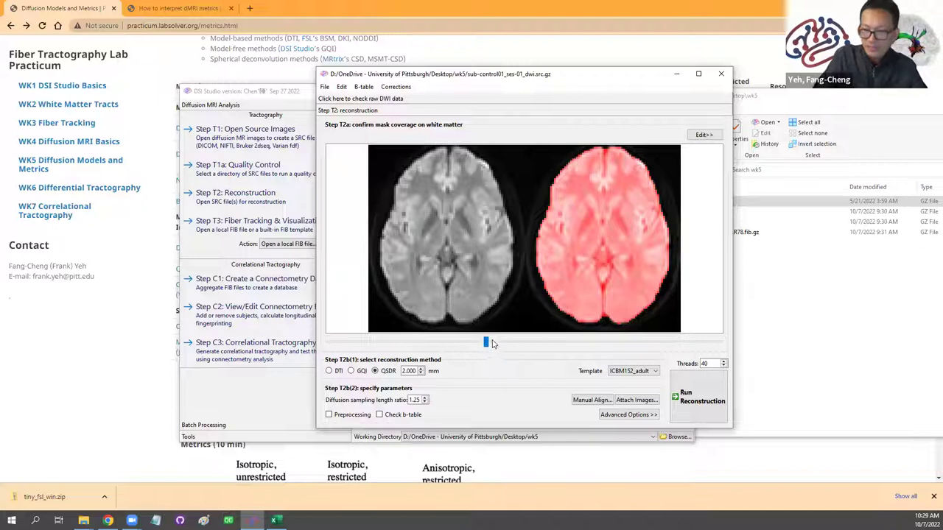
left_click_drag(486, 346, 626, 343)
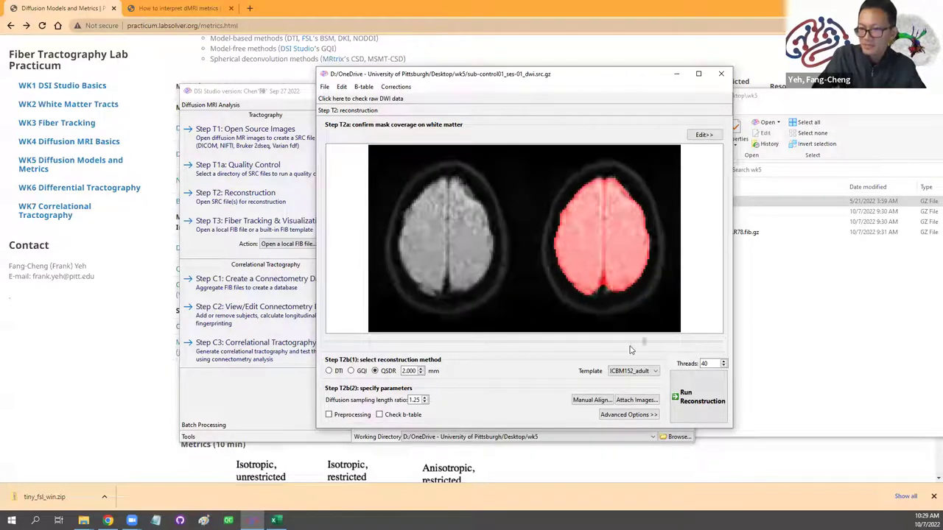
left_click(341, 87)
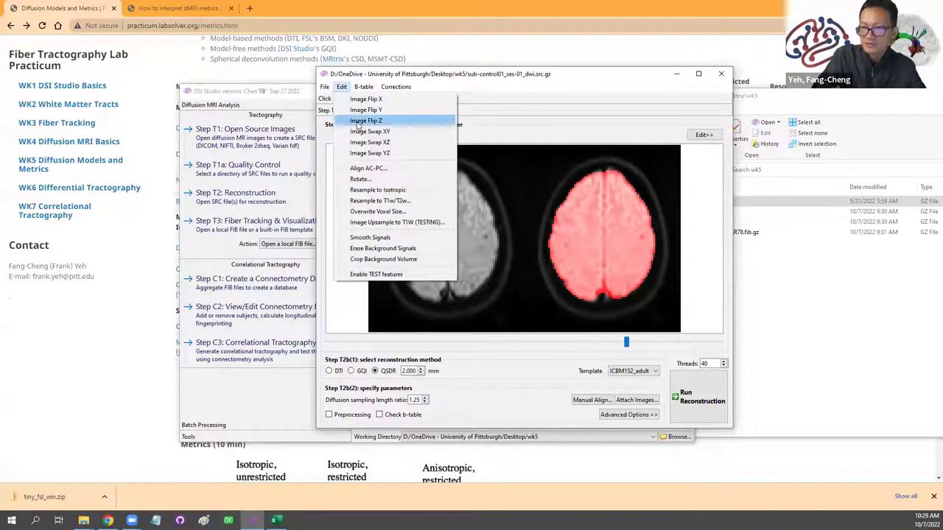
left_click_drag(627, 344, 510, 336)
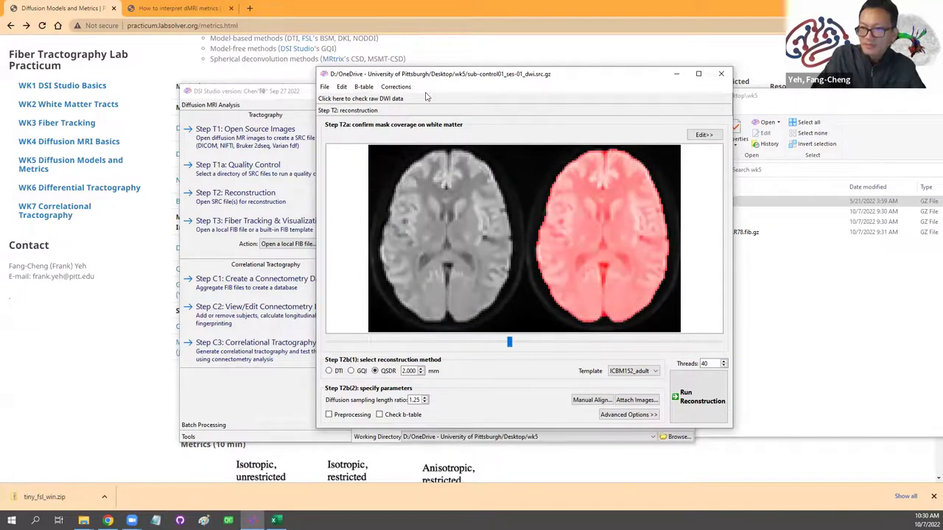
Step: Run the DTI reconstruction and select the sub-control01_ses-01_dwi.src.gz.dti.fib.gz file in the wk5 folder
left_click(329, 371)
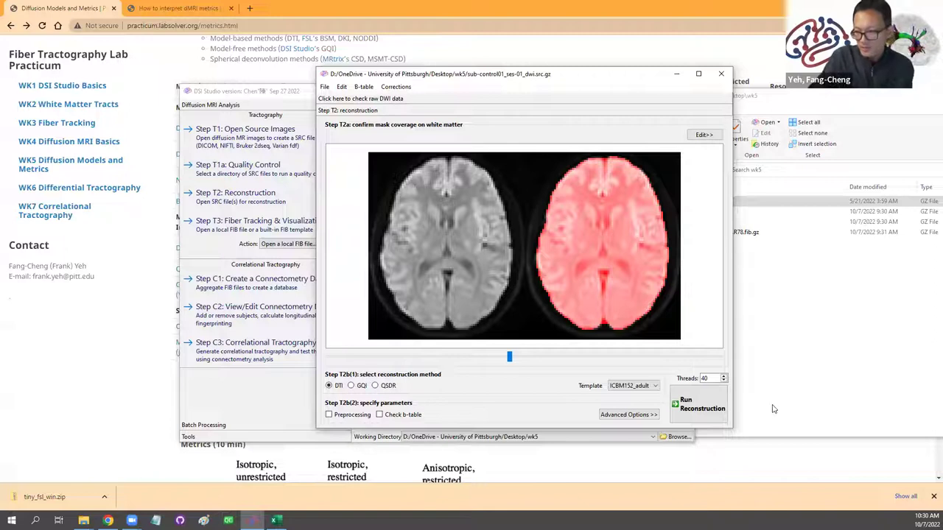
left_click(703, 410)
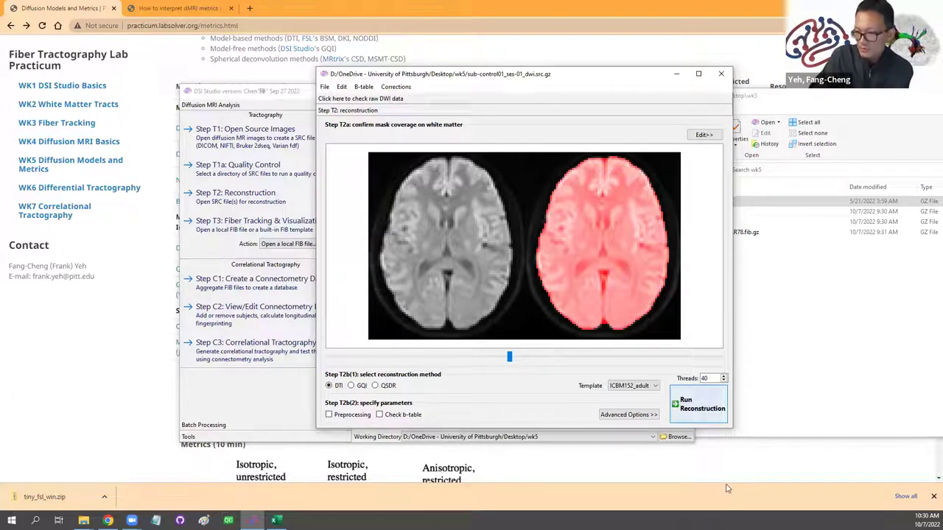
left_click(539, 268)
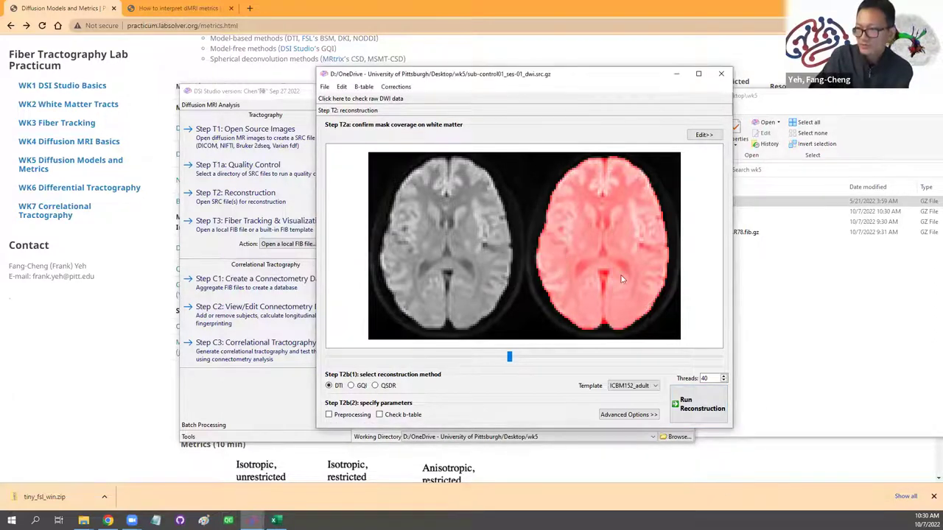
left_click(825, 299)
left_click(668, 212)
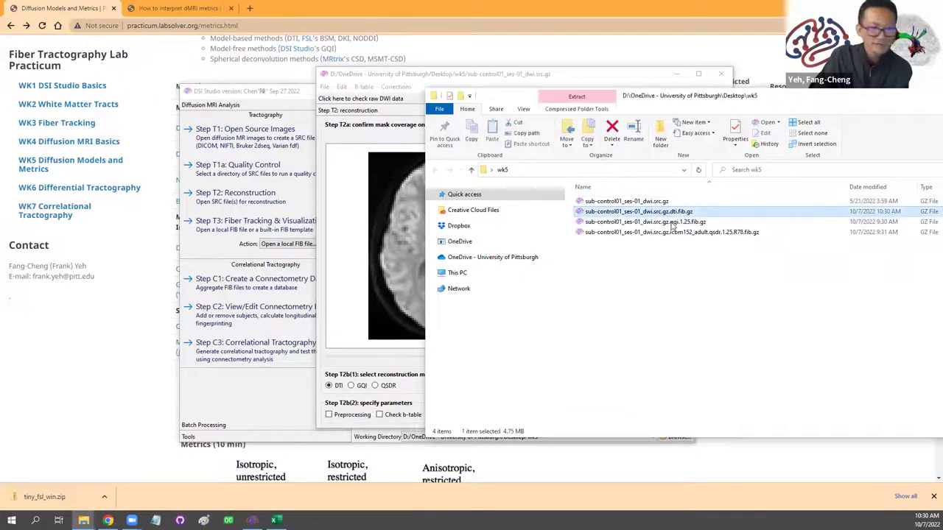
Step: Try the GQI and QSDR reconstruction methods and locate their matching FIB files in the wk5 folder
left_click(414, 71)
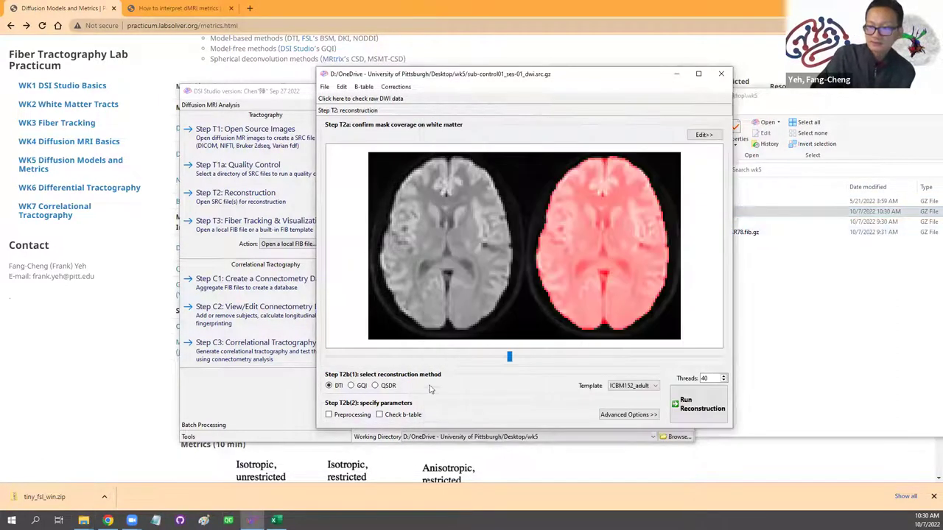
left_click(351, 384)
left_click(375, 373)
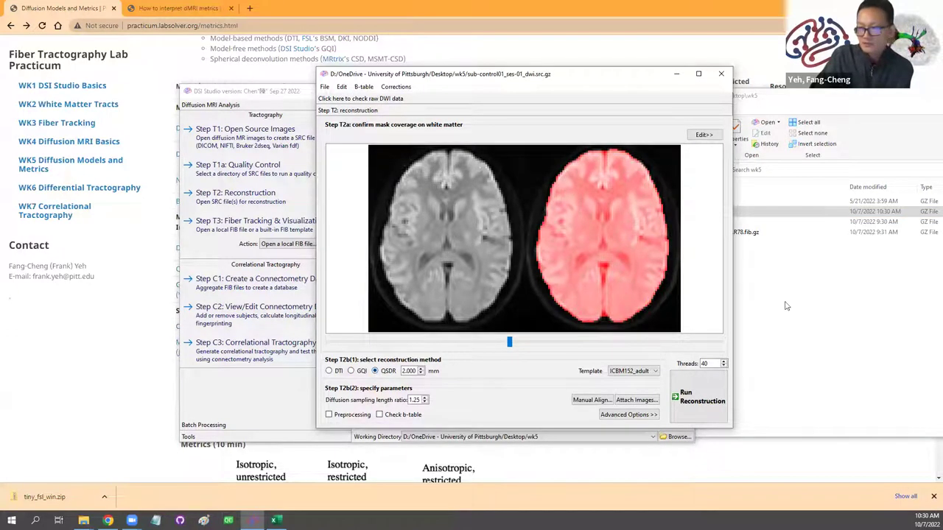
left_click(847, 272)
left_click(694, 232)
left_click(692, 222)
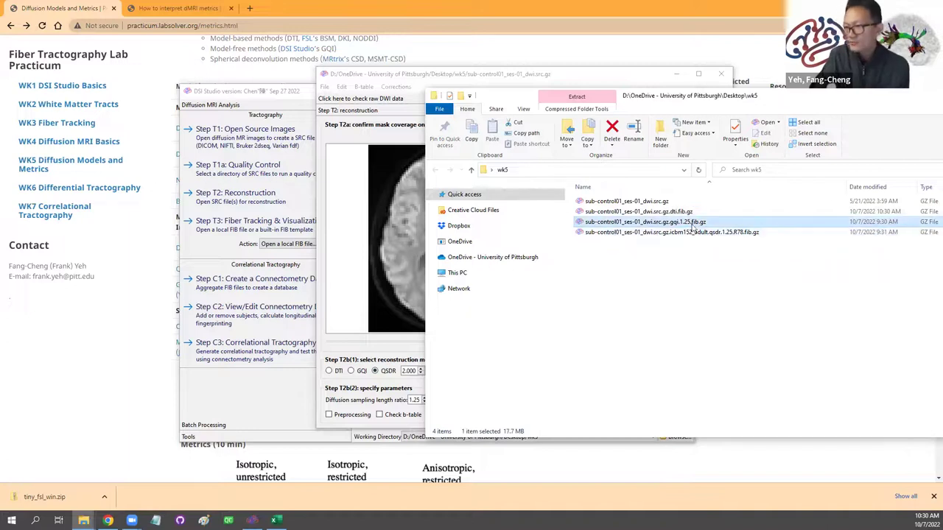
Step: Compare the parameters offered for GQI with those for QSDR in the reconstruction window
left_click(505, 76)
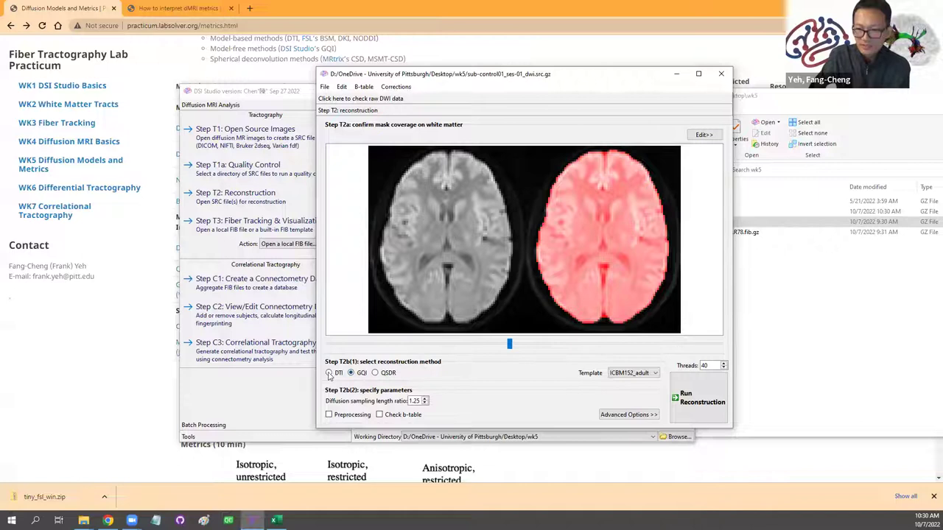
left_click(350, 371)
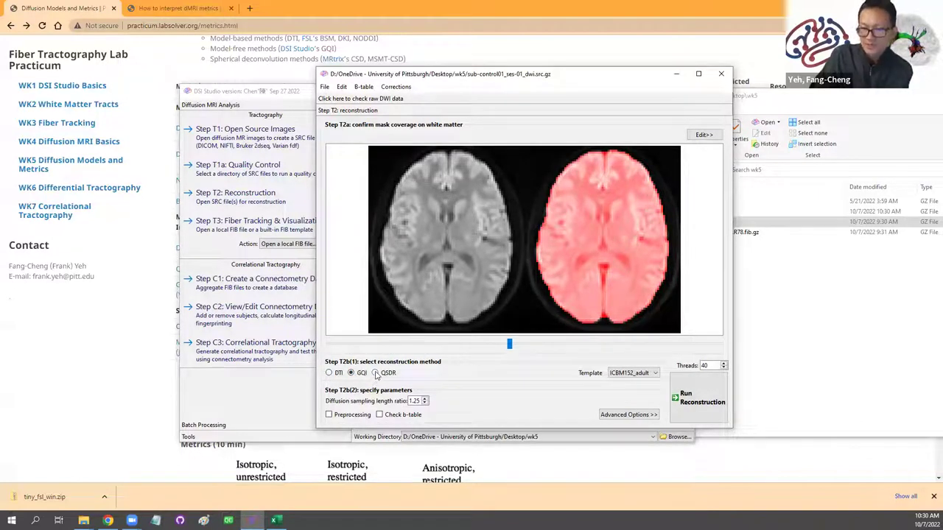
left_click(375, 373)
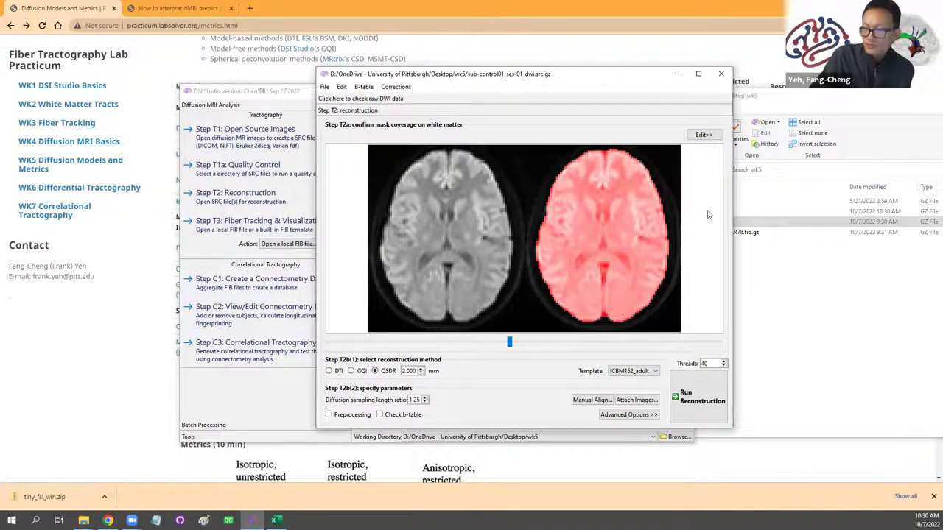
Step: Expand the mask over the full image with a threshold of 0 and a dilation, and run the DTI reconstruction
left_click(704, 135)
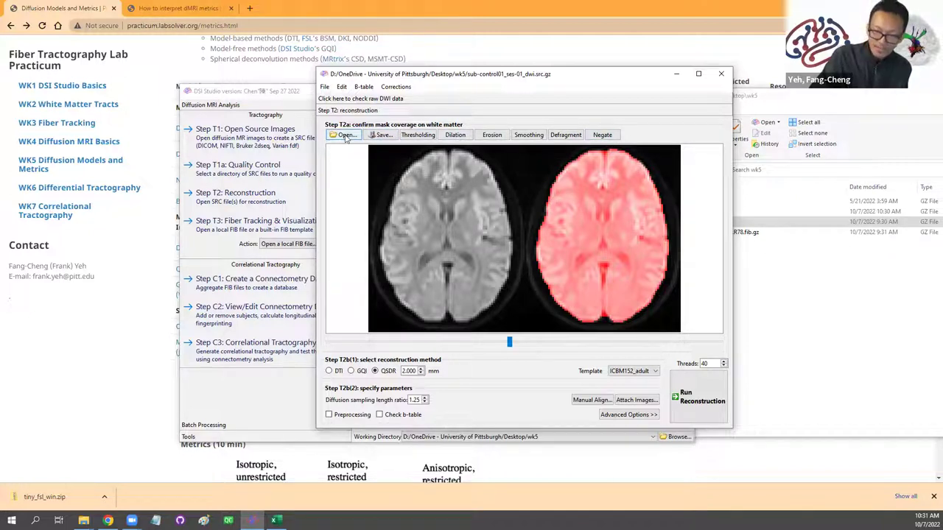
left_click(418, 137)
type("0")
key("Return")
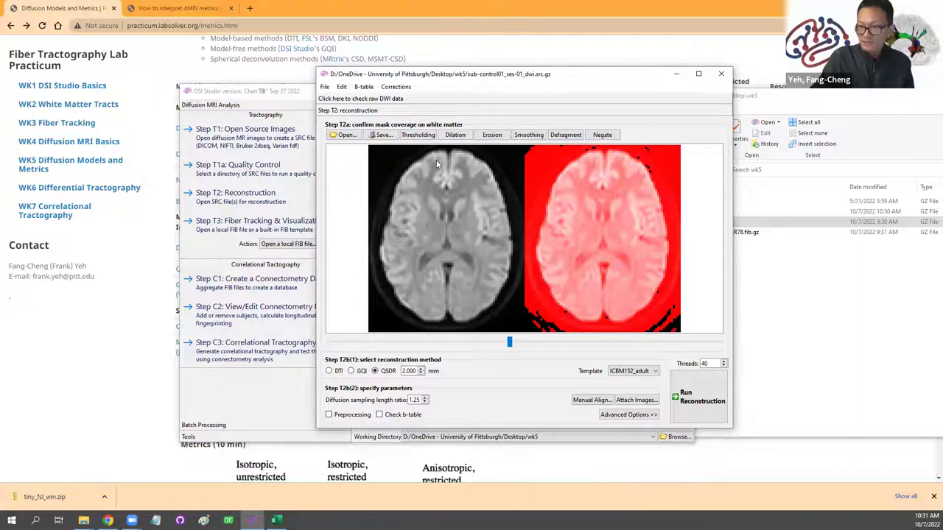
left_click(456, 136)
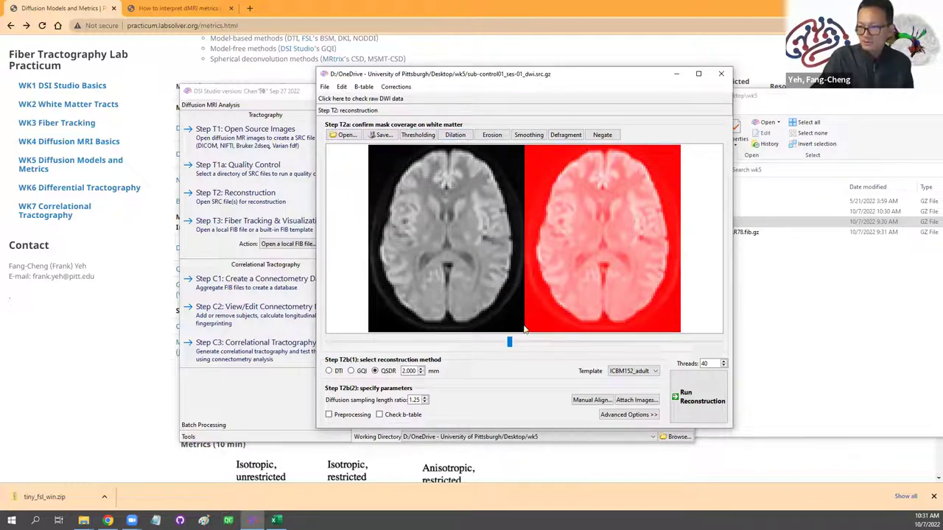
left_click(329, 371)
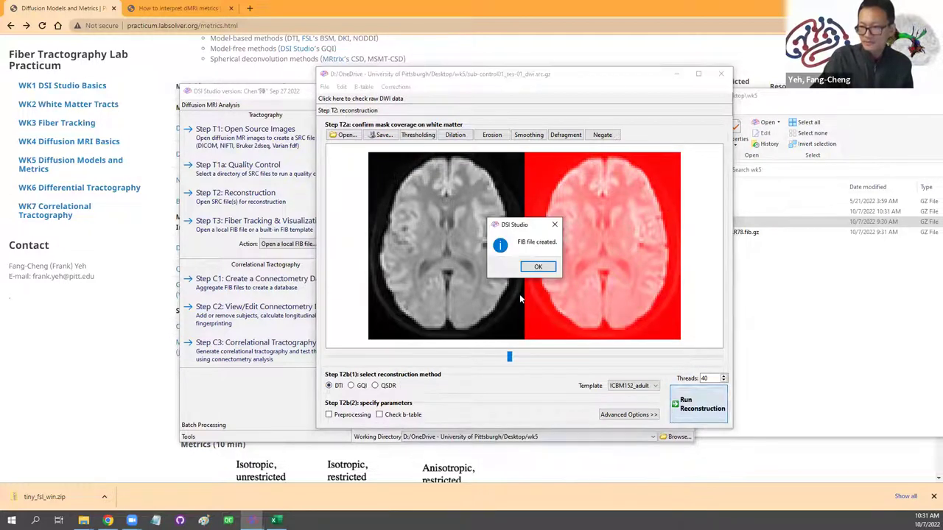
Step: Run the GQI reconstruction of the control subject with a diffusion sampling length ratio of 1.25
left_click(537, 268)
left_click(352, 386)
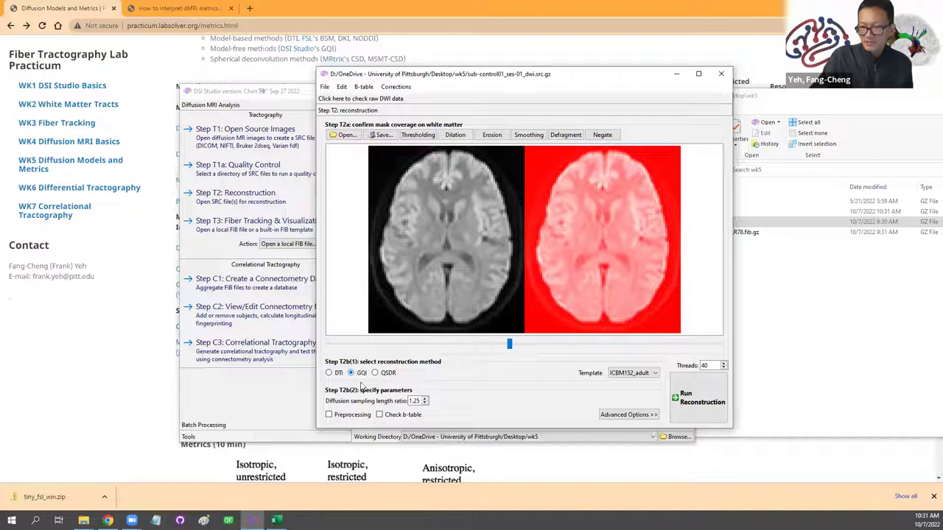
left_click(692, 397)
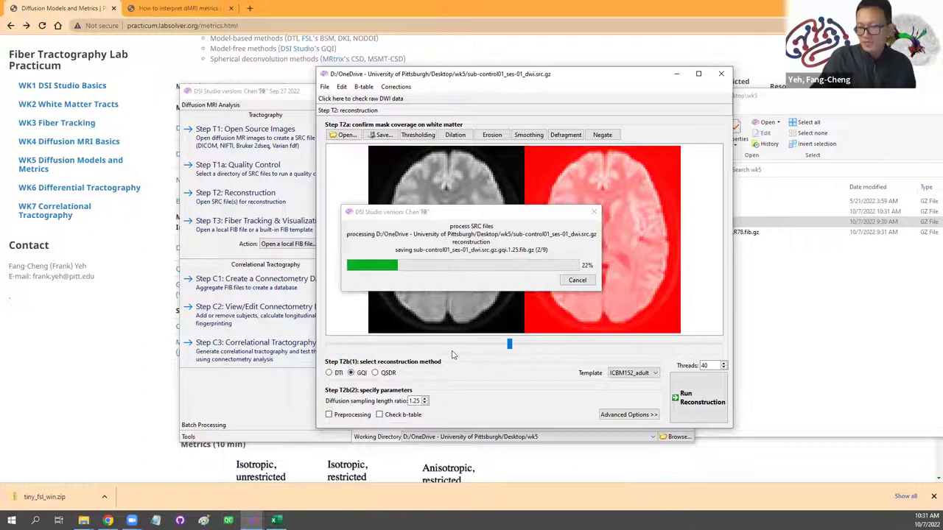
left_click(537, 267)
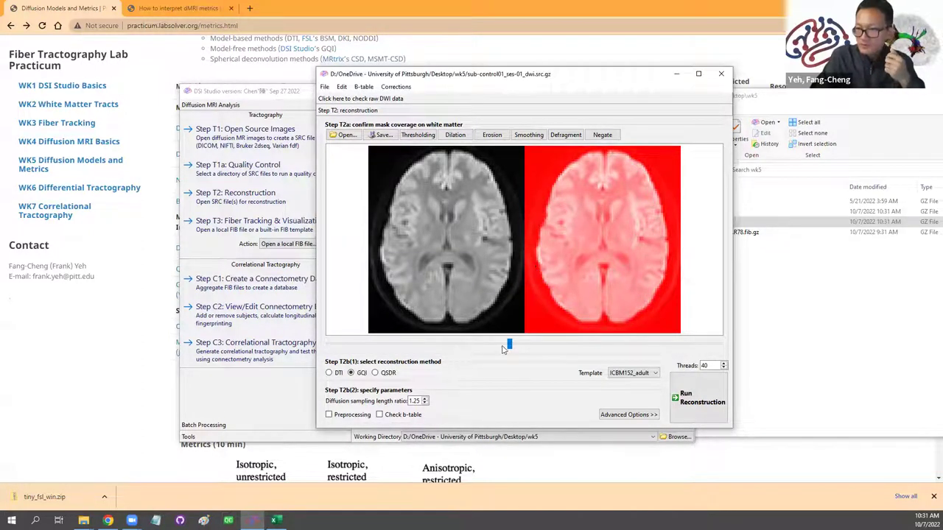
Step: Inspect the mask coverage on a lower brain slice and view the mask threshold setting without applying it
left_click_drag(512, 346, 462, 342)
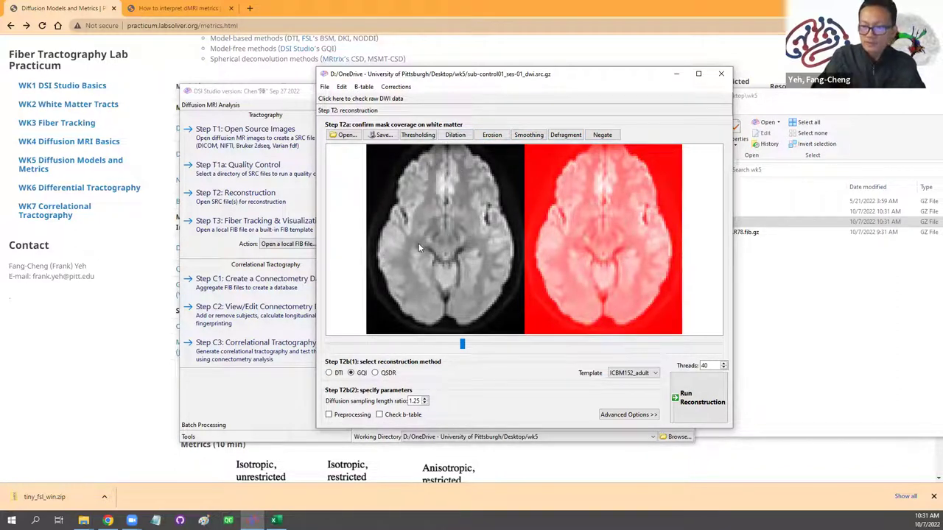
left_click(427, 137)
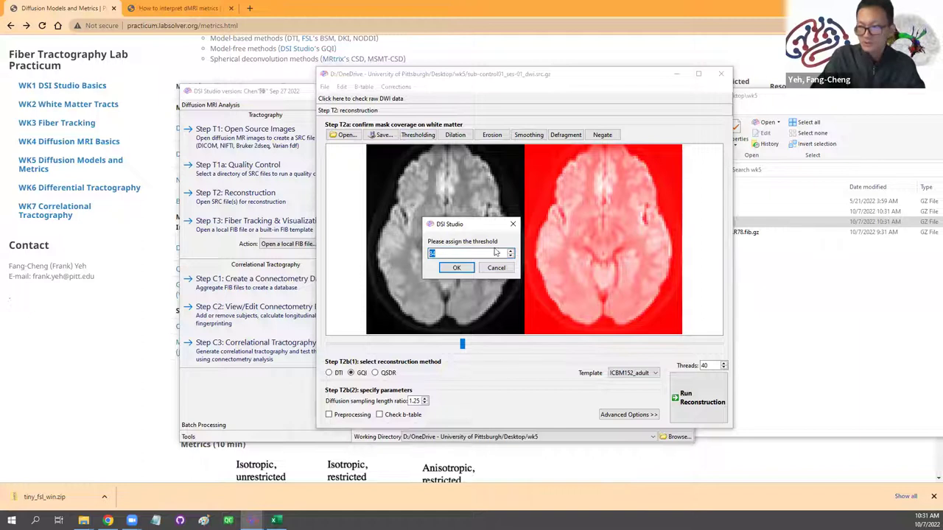
left_click(514, 227)
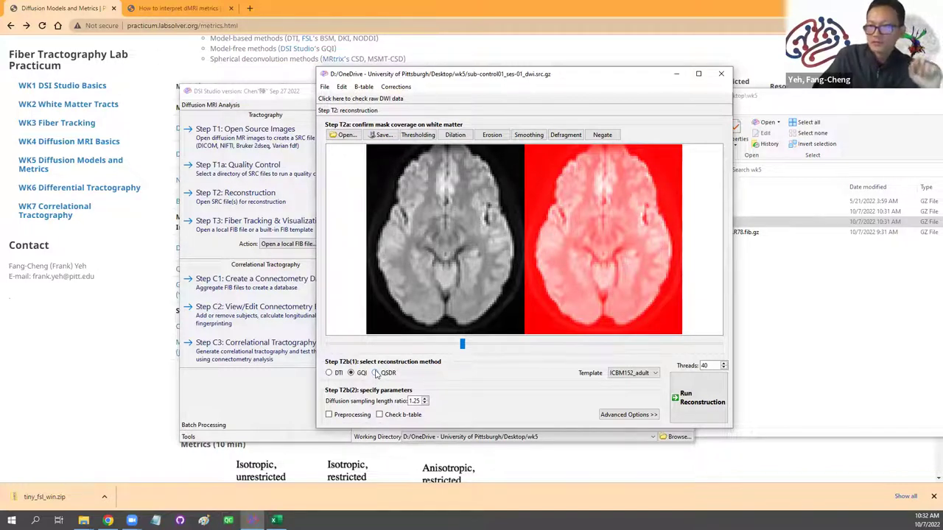
Step: Review the available SRC and NIFTI saving, image editing, b-table, and TOPUP/EDDY and motion correction commands
left_click(324, 87)
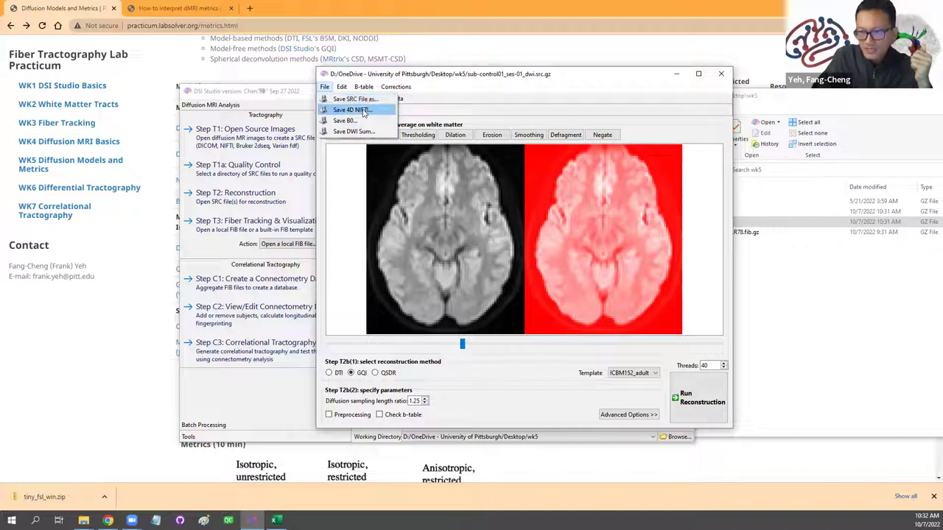
mouse_move(343, 89)
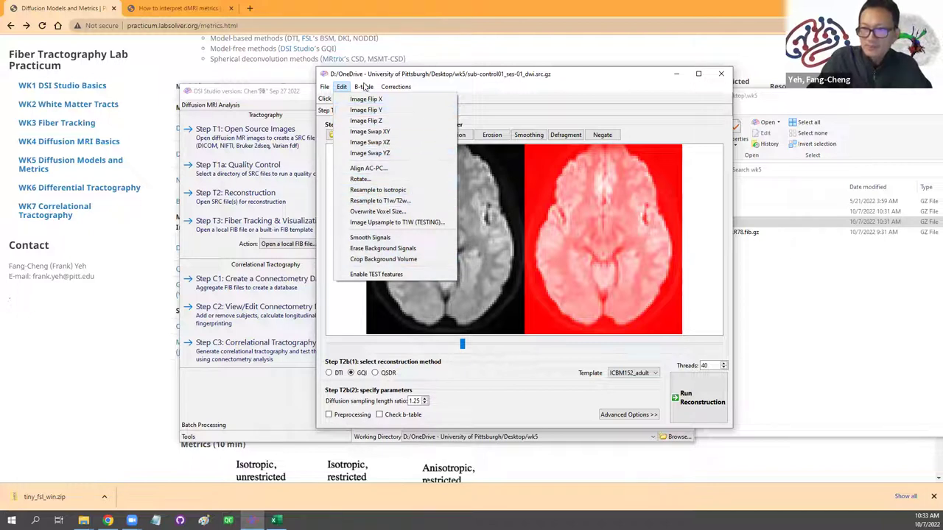
mouse_move(364, 88)
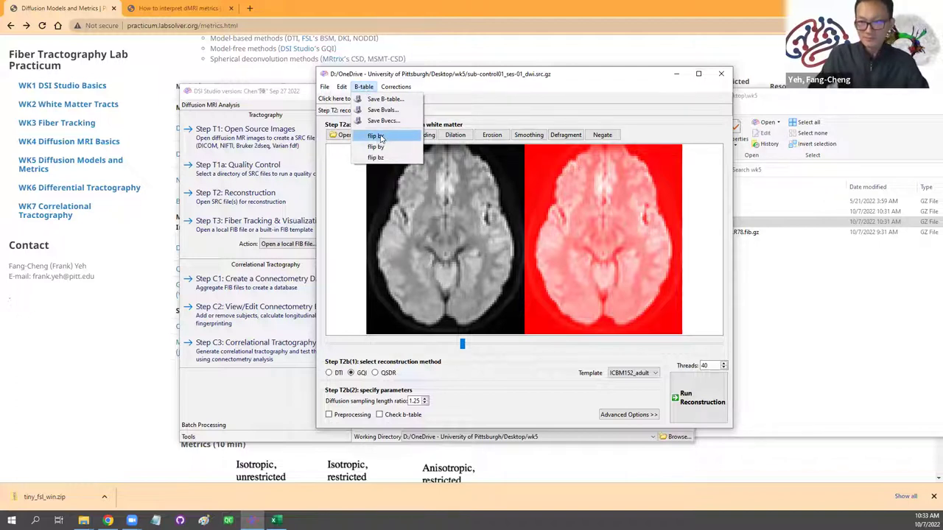
mouse_move(402, 89)
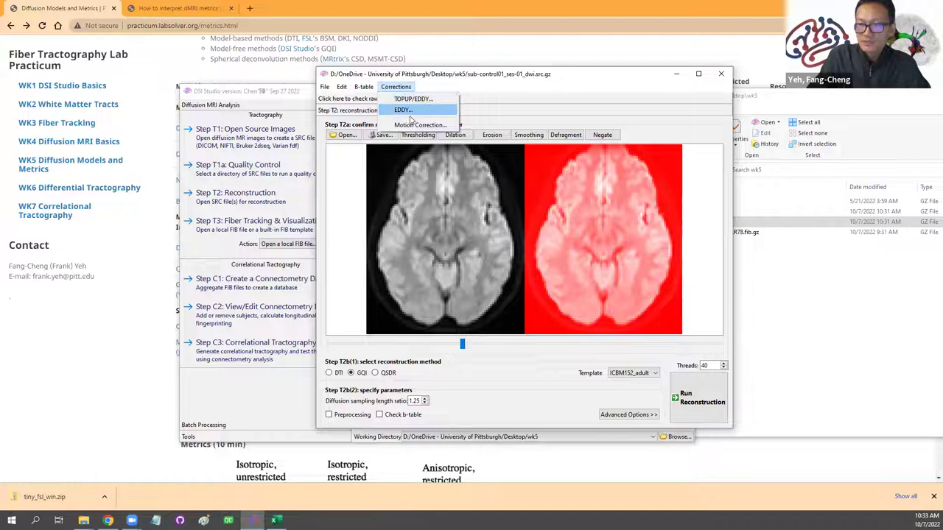
left_click(398, 87)
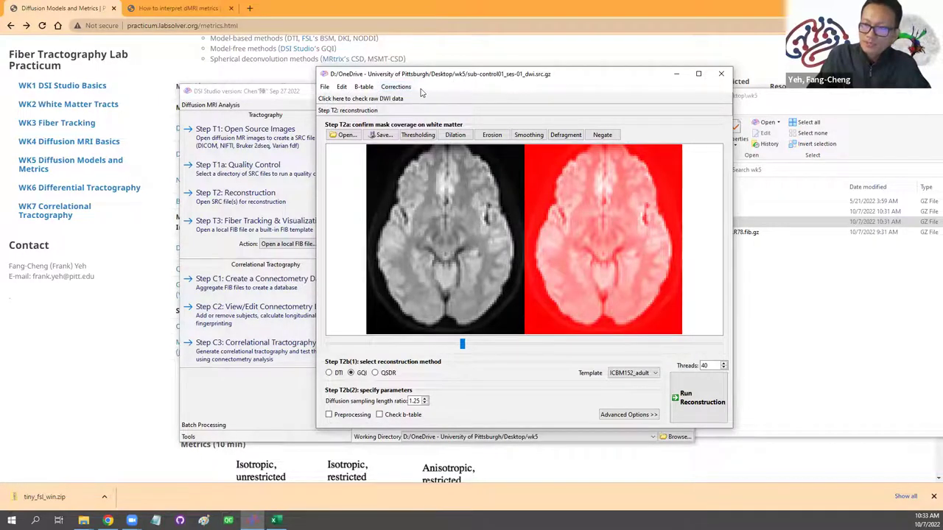
left_click(398, 87)
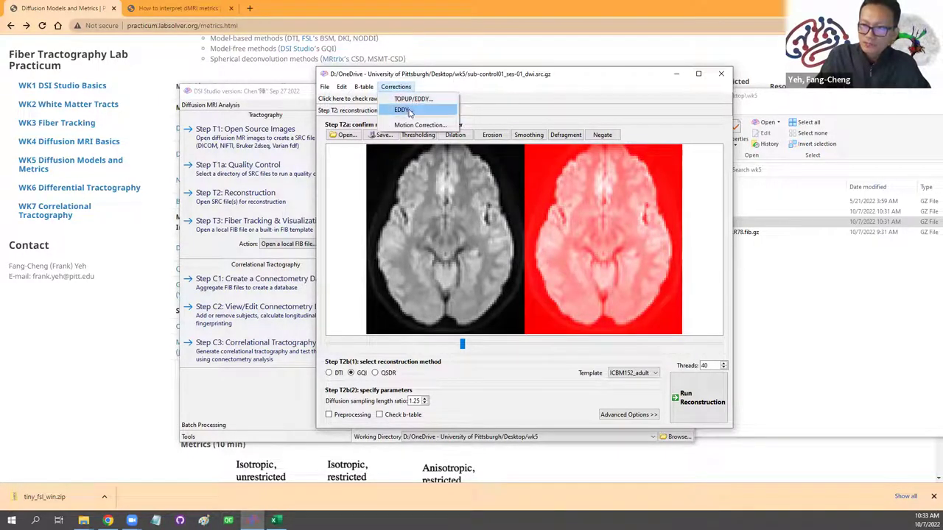
left_click(398, 87)
left_click(326, 86)
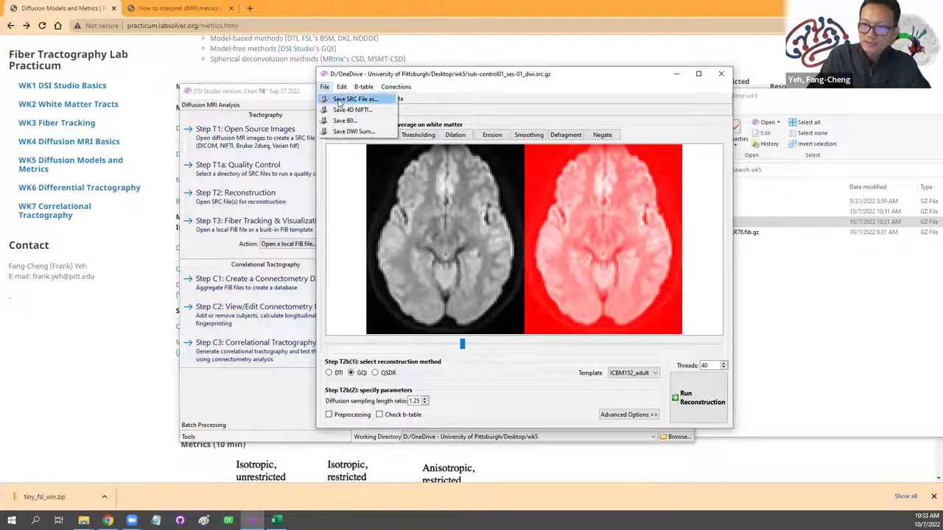
left_click(529, 77)
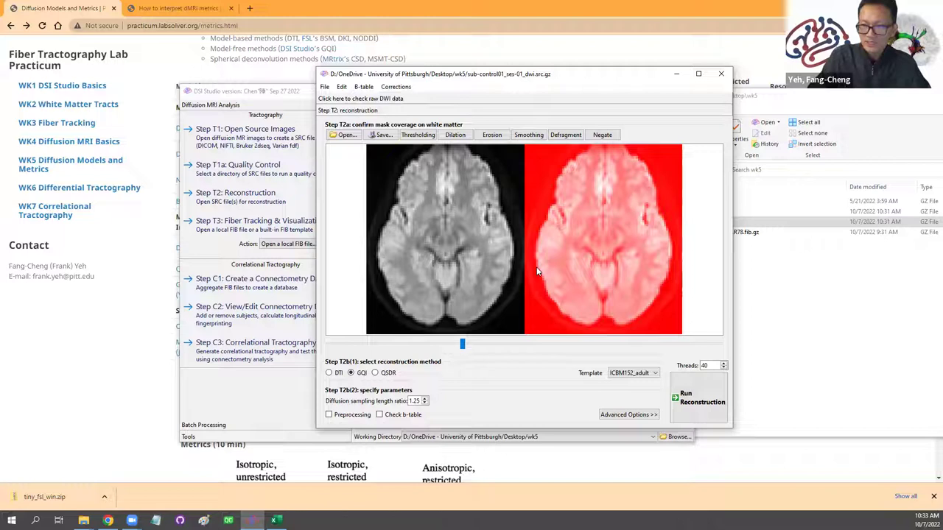
Step: Select QSDR reconstruction, try an output resolution of 1 mm, and set it to 2 mm
left_click_drag(462, 344, 468, 346)
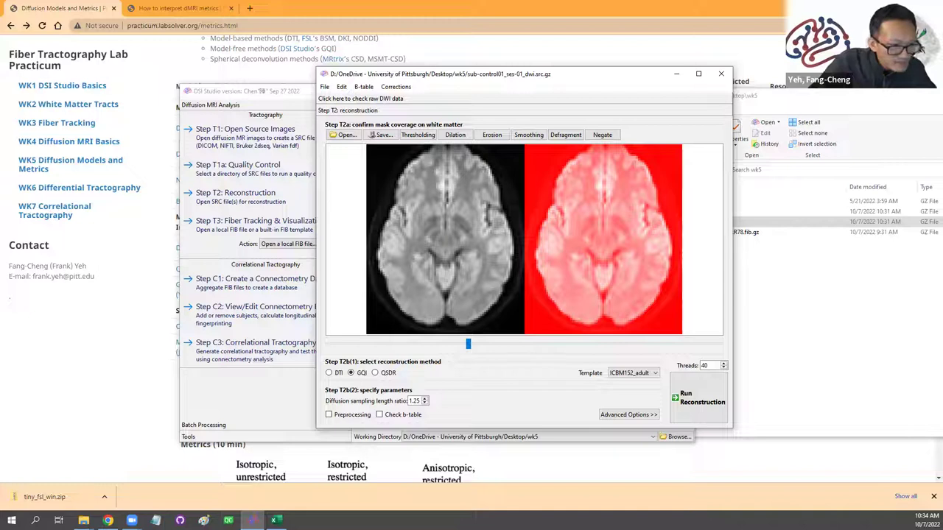
left_click(387, 374)
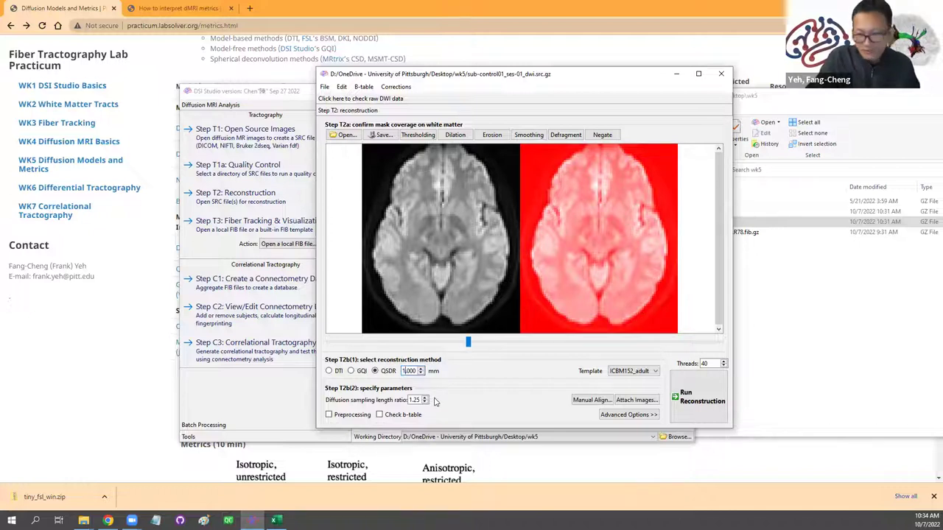
key("shift+Home")
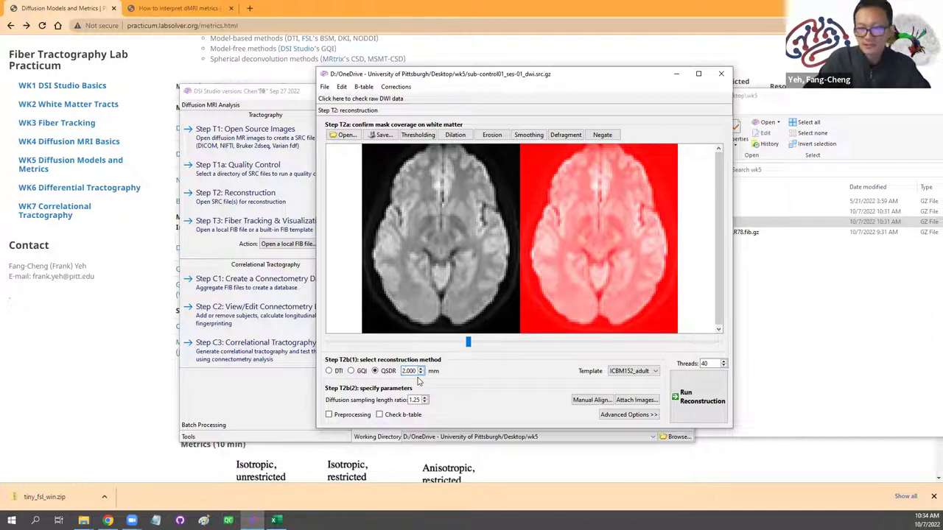
key("shift+Home")
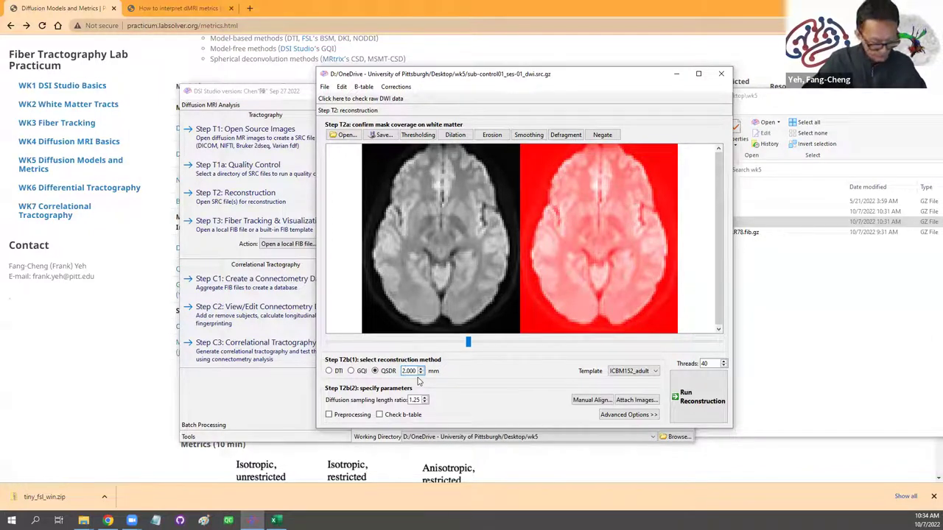
type("1")
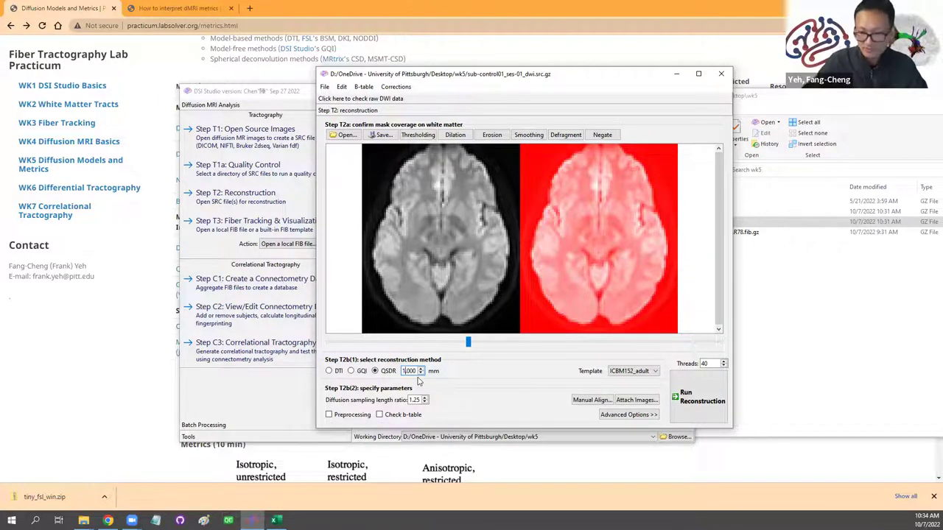
key("shift+Home")
type("2")
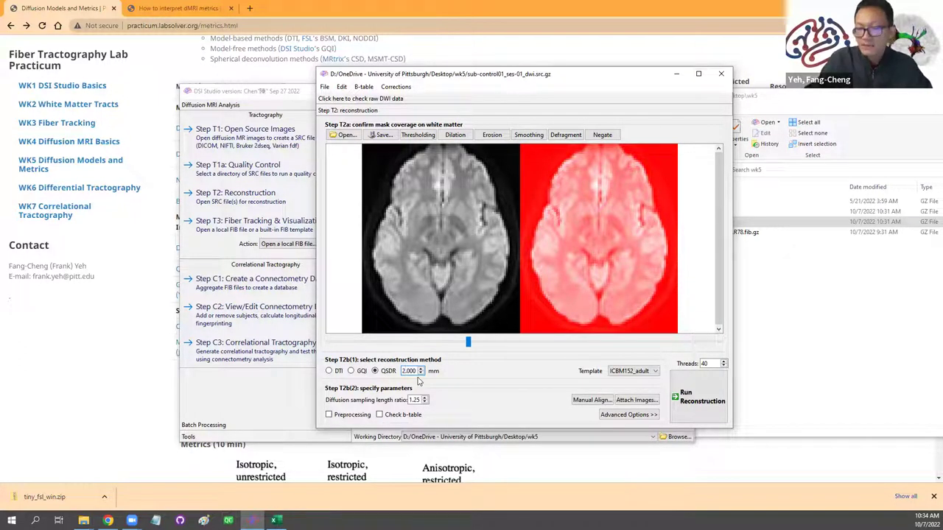
left_click_drag(417, 370, 402, 370)
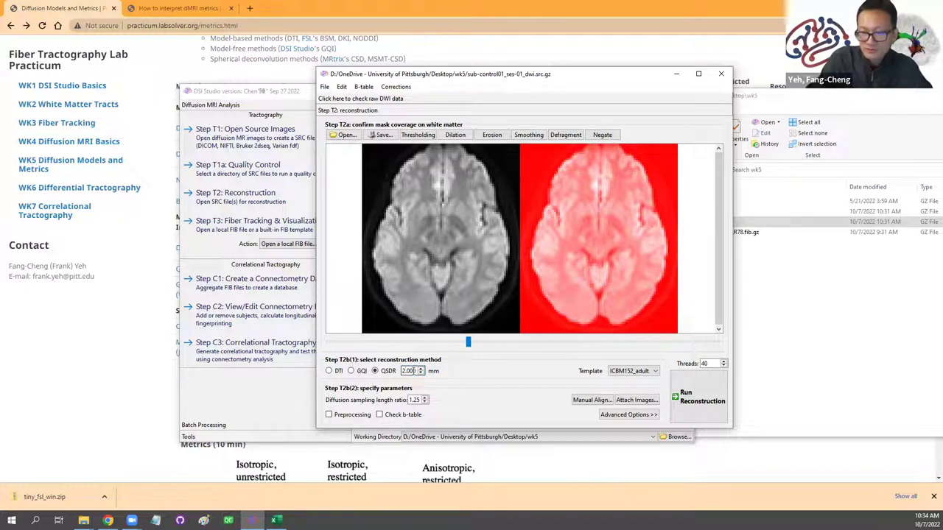
Step: Examine the diffusion sampling length ratio for the GQI and QSDR methods, keeping QSDR selected
left_click(351, 372)
left_click(376, 372)
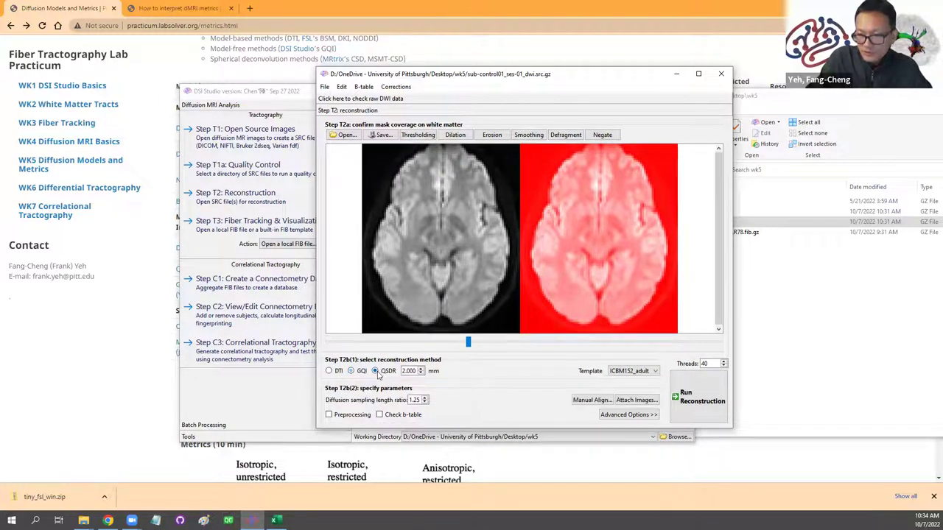
double_click(410, 400)
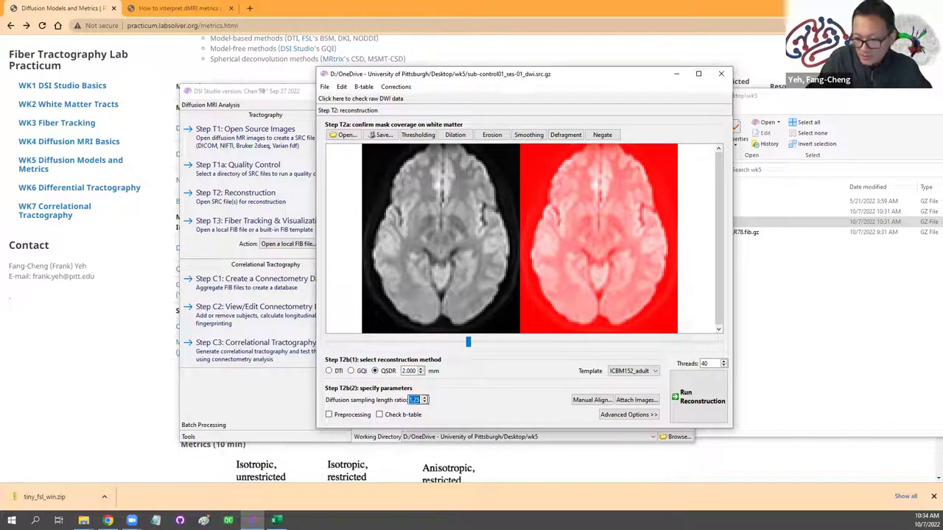
left_click(415, 400)
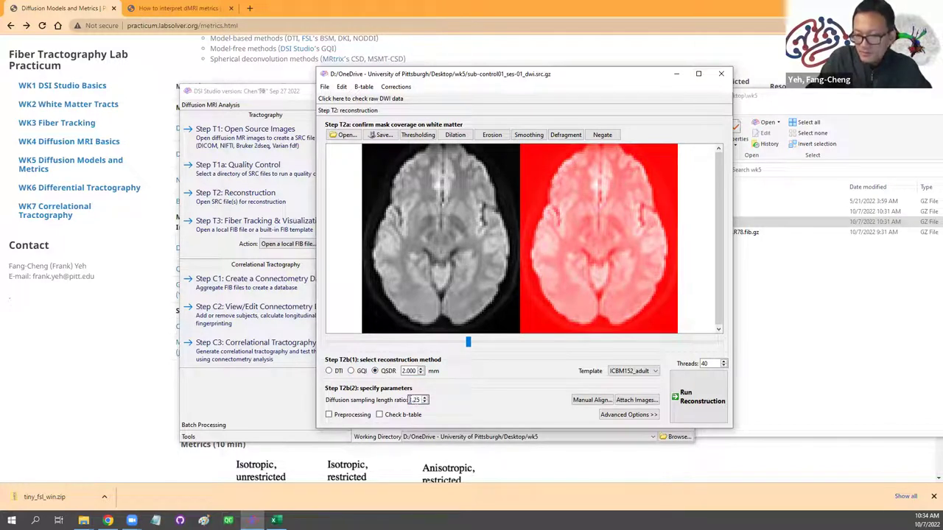
double_click(419, 400)
left_click(425, 402)
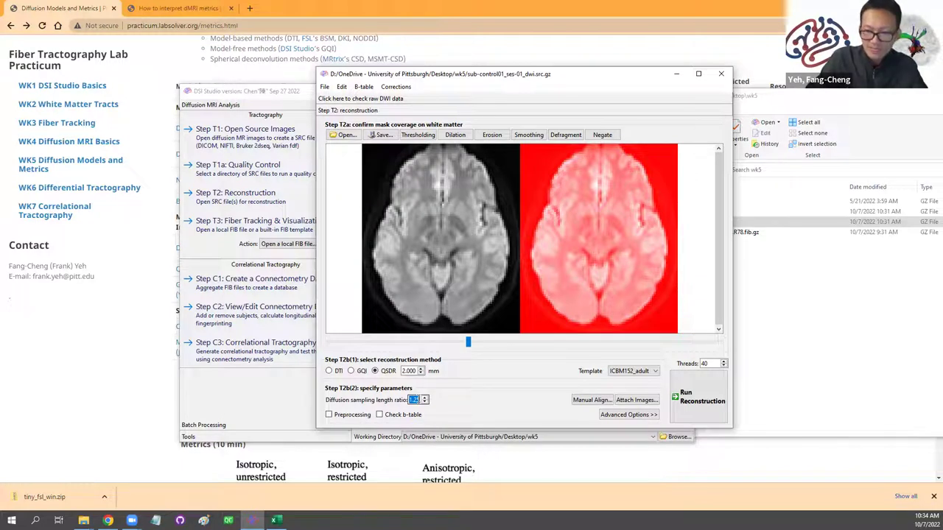
left_click(416, 400)
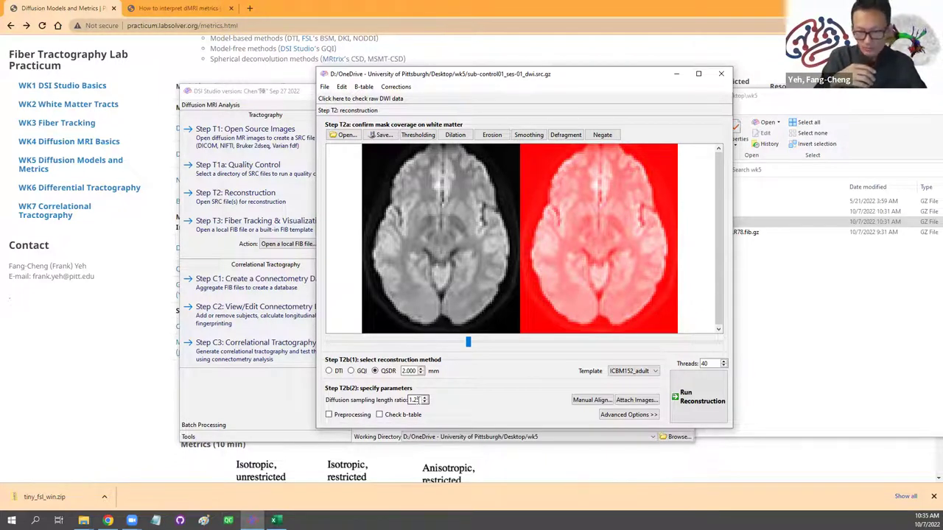
left_click_drag(408, 400, 424, 399)
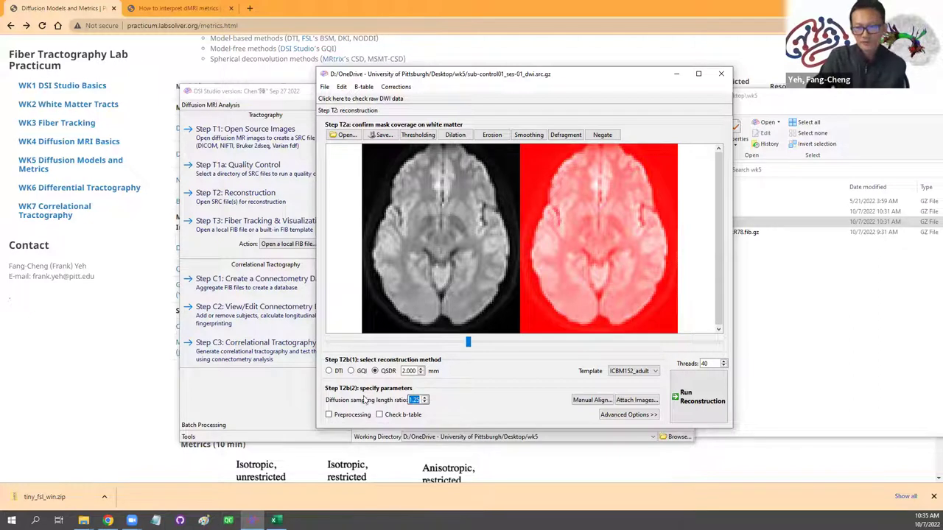
left_click(352, 371)
left_click(375, 372)
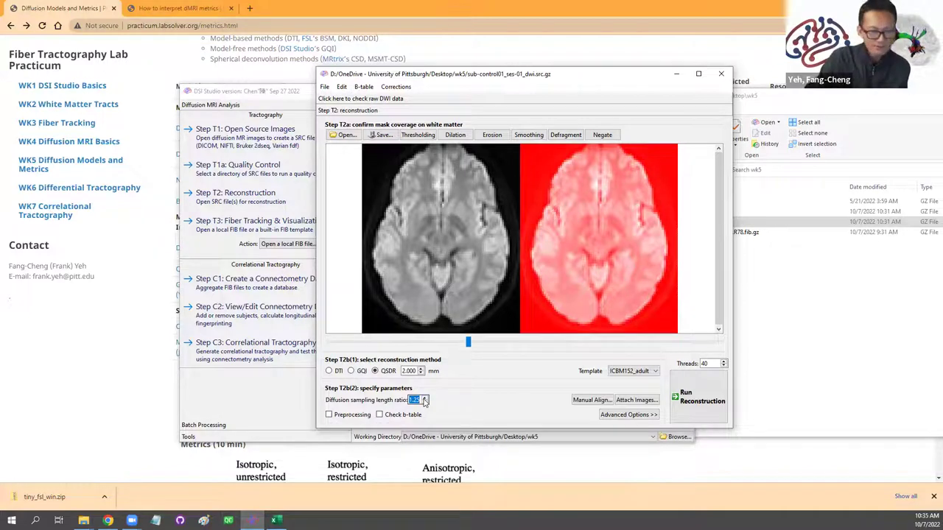
left_click(416, 400)
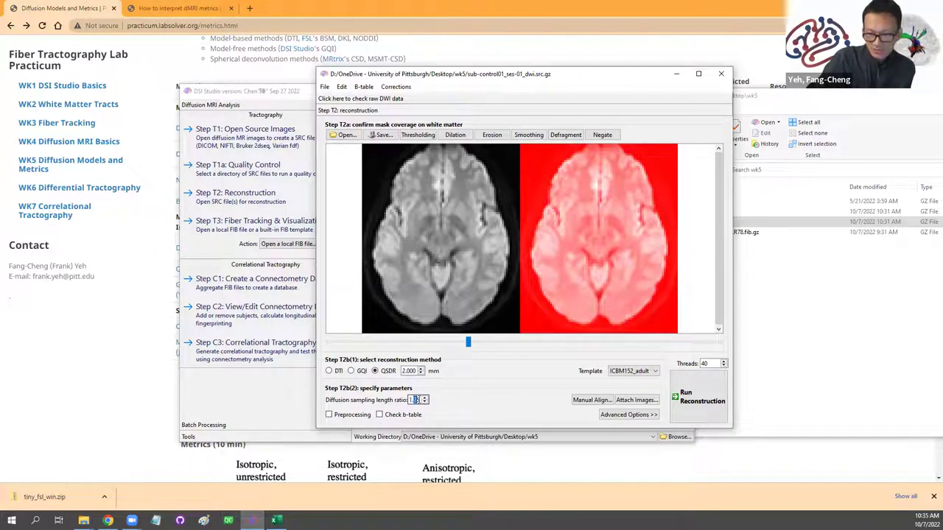
left_click_drag(416, 400, 398, 400)
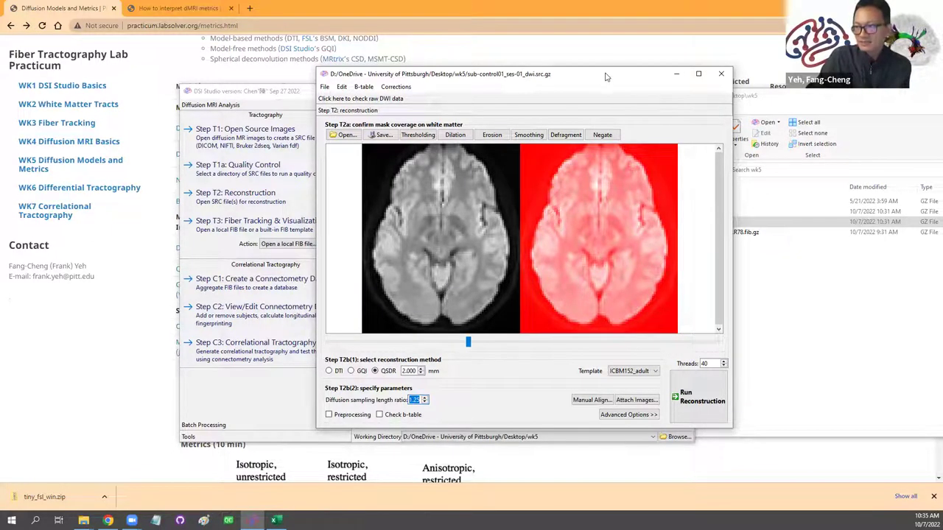
left_click_drag(585, 78, 486, 63)
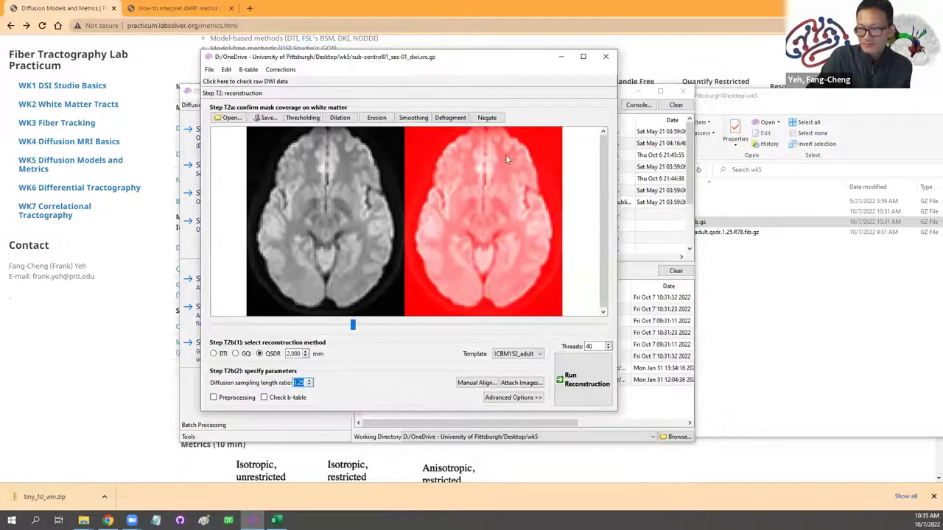
Step: Close the reconstruction window and open sub-control01_ses-01_dwi.src.gz.dti.fib.gz from the wk5 folder in the tracking window
left_click(606, 59)
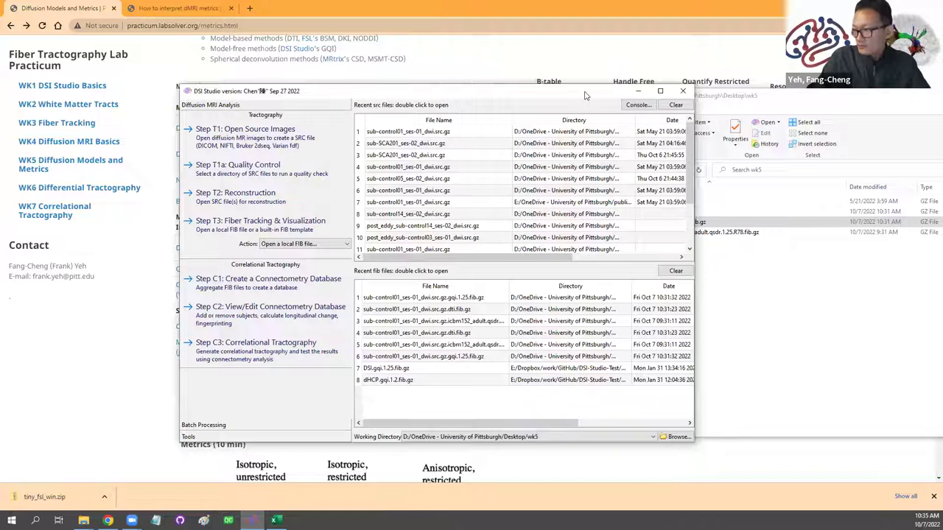
left_click_drag(584, 94, 473, 81)
left_click(648, 202)
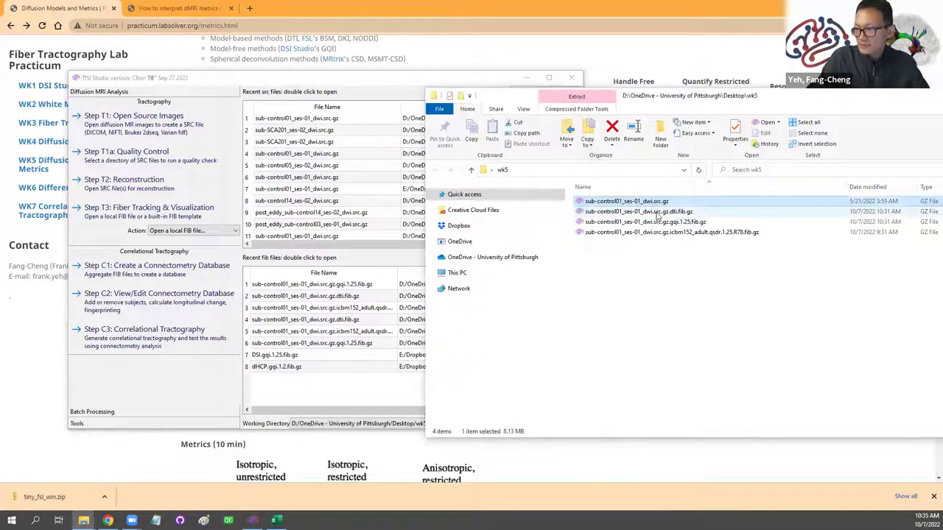
left_click(658, 212)
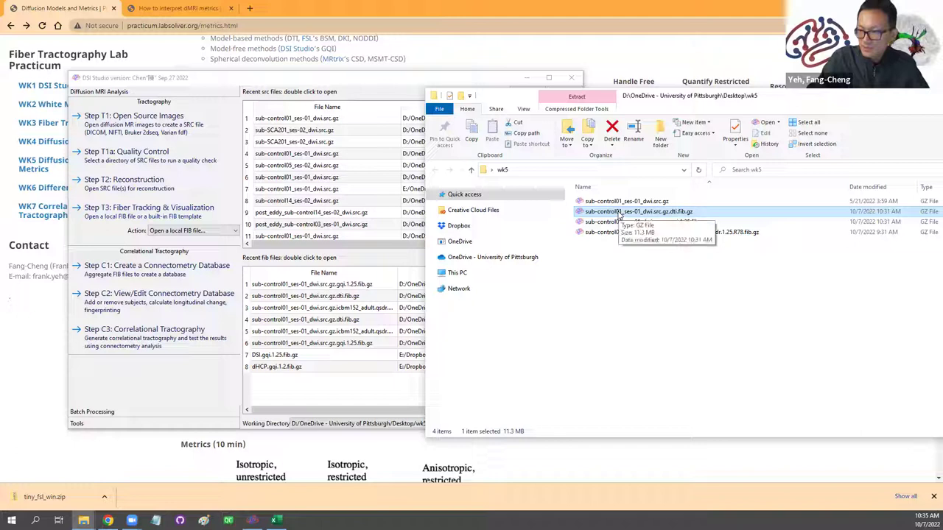
left_click_drag(360, 252, 359, 253)
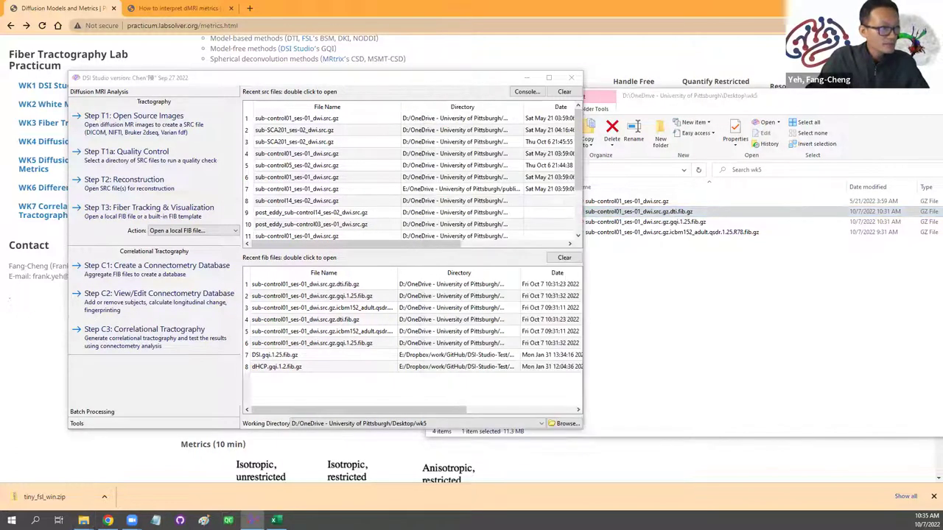
scroll(413, 290, "up", 1)
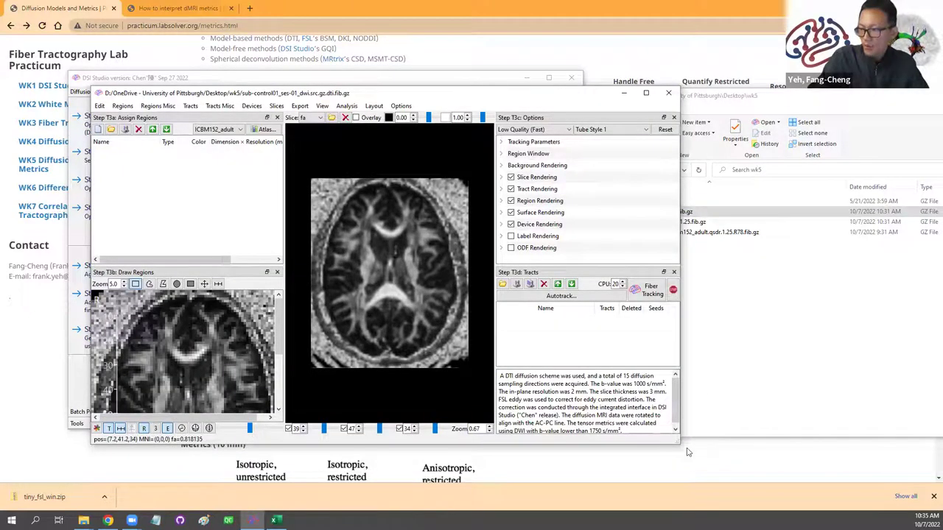
Step: Maximize the DTI tracking window with a taller region-drawing view, and set the axial slice to 38
left_click_drag(678, 445, 819, 473)
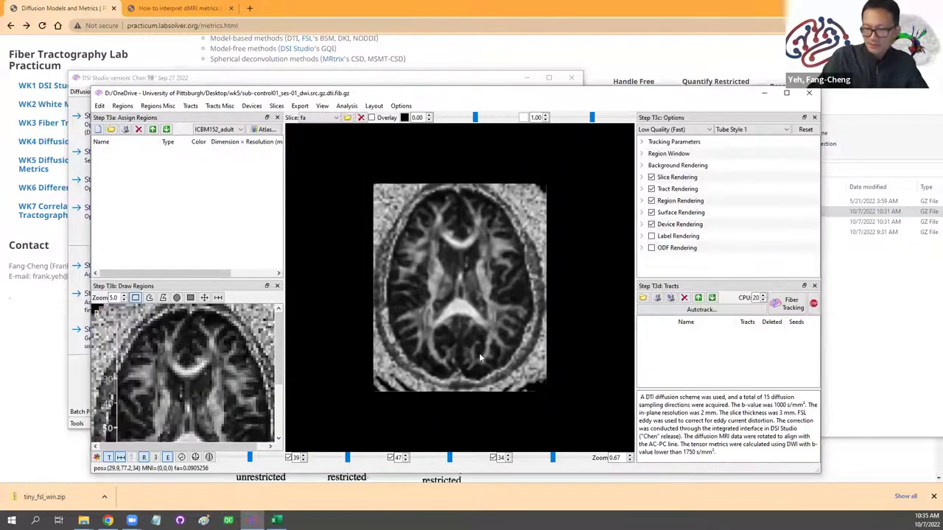
scroll(487, 349, "up", 1)
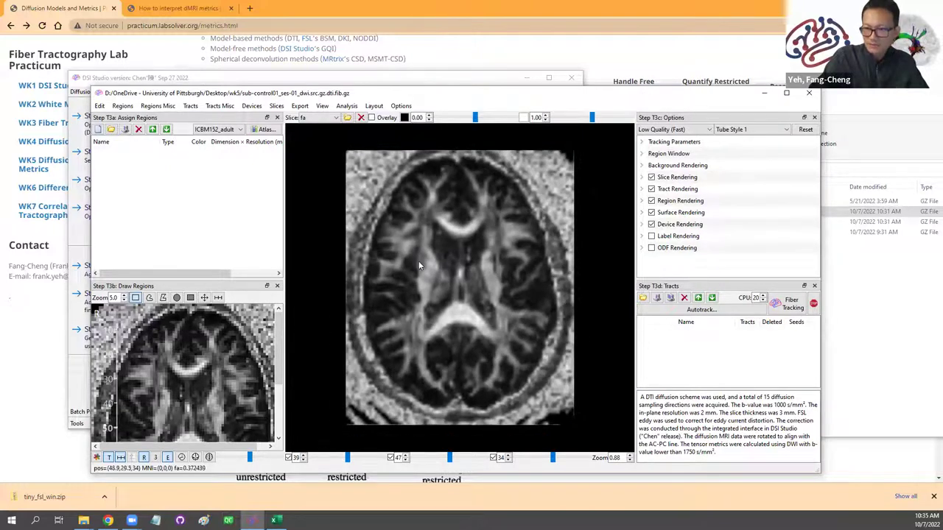
left_click(785, 93)
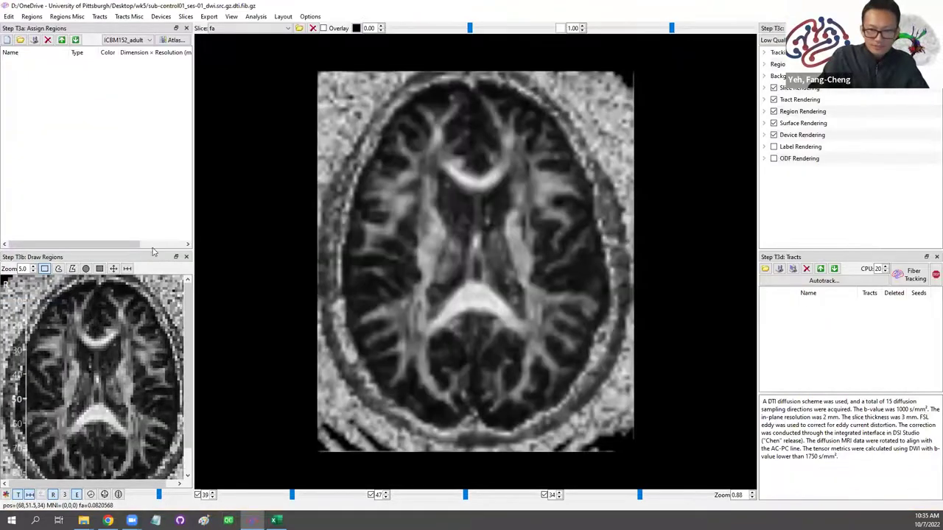
left_click_drag(170, 180, 177, 132)
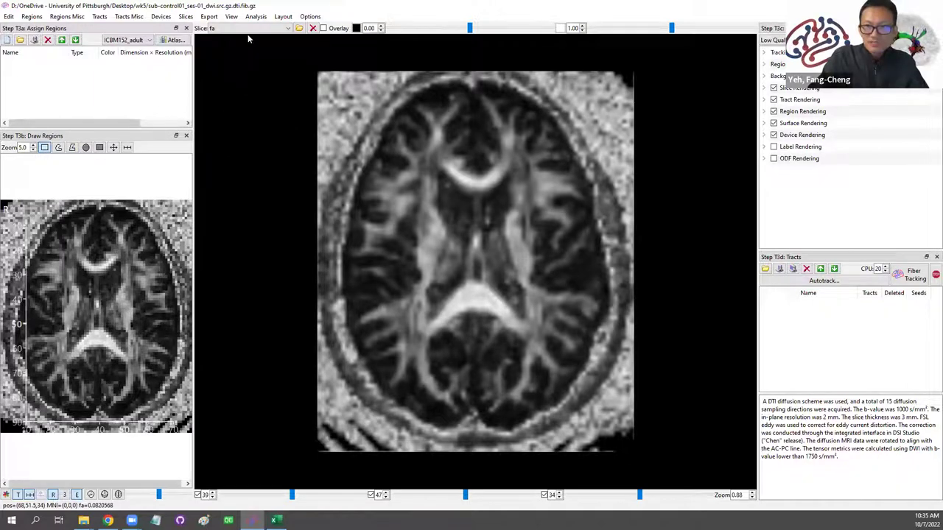
scroll(458, 245, "down", 1)
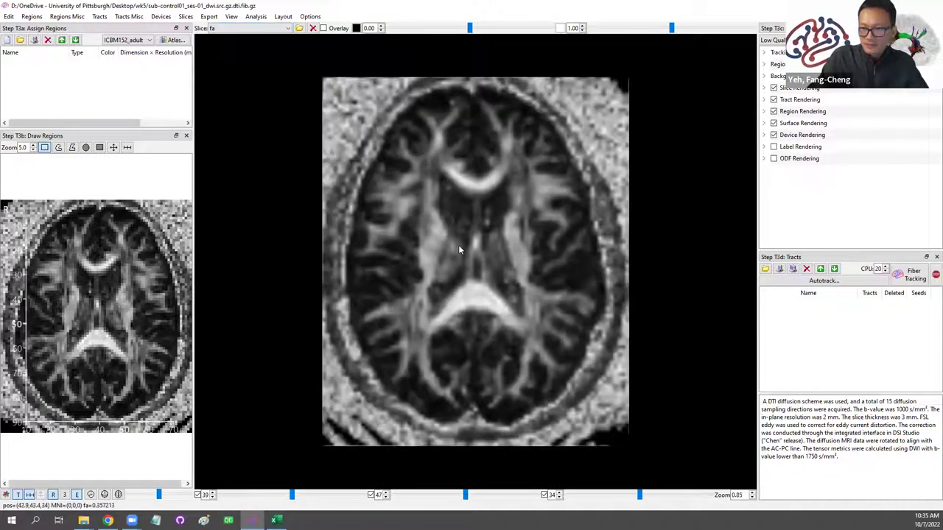
scroll(458, 244, "down", 2)
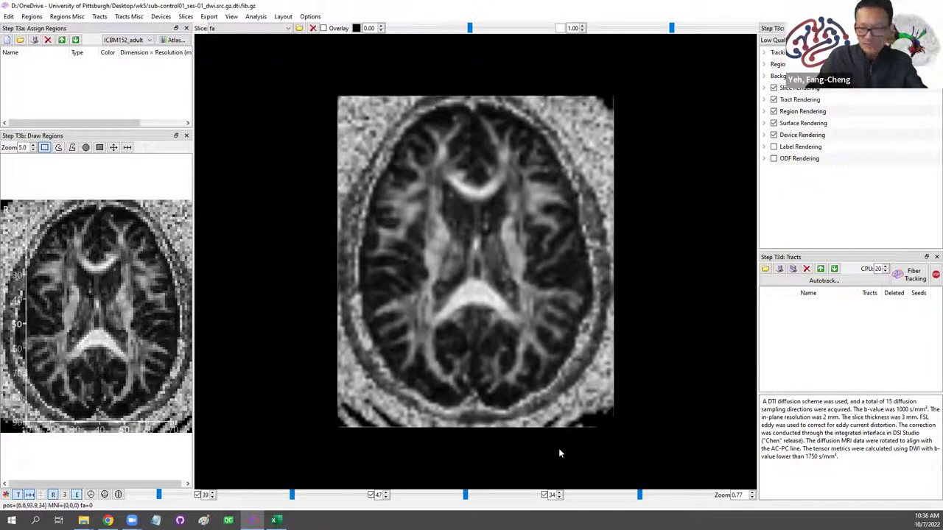
mouse_move(642, 497)
left_mouse_down()
mouse_move(606, 495)
mouse_move(703, 493)
mouse_move(648, 496)
left_mouse_up()
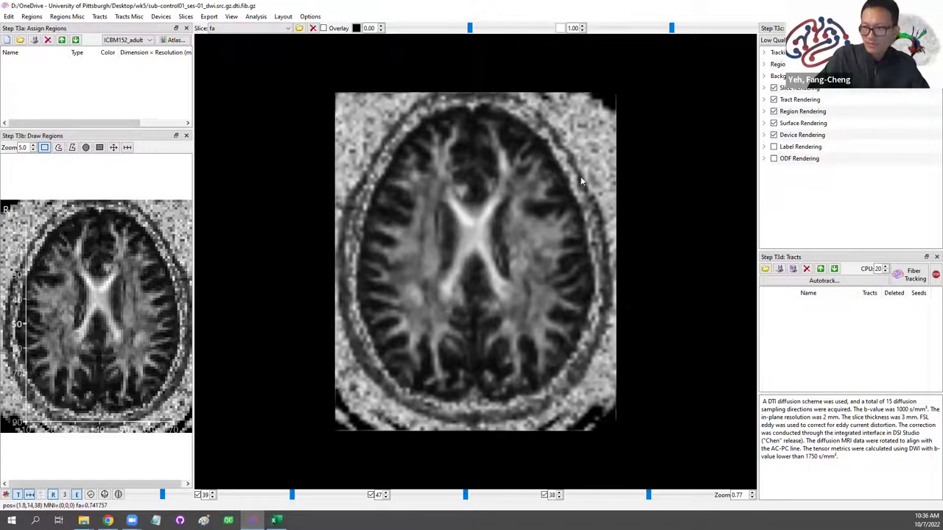
Step: Run whole-brain fiber tracking on the DTI data and delete the resulting tracts after viewing them
left_click(901, 280)
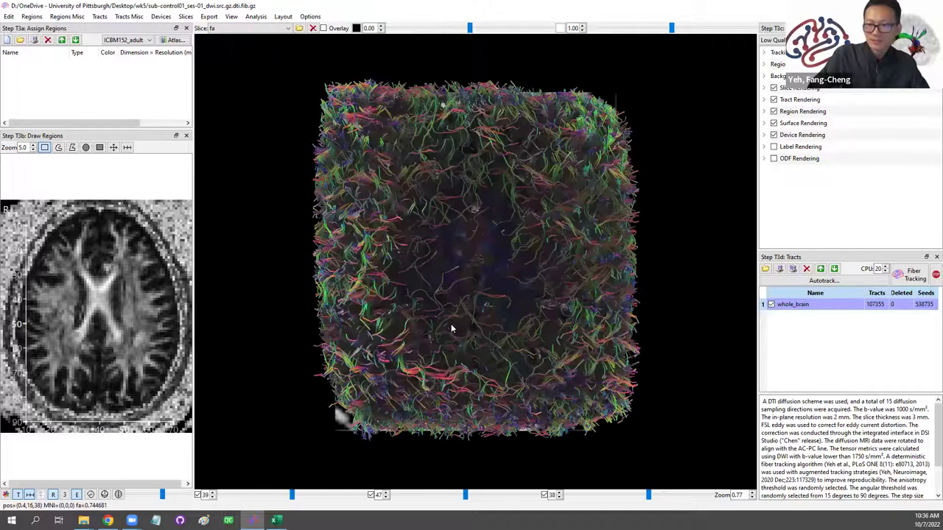
left_click_drag(480, 326, 789, 271)
left_click(806, 270)
left_click_drag(560, 295, 460, 241)
Step: Compare the md, ad and rd maps on the slices, and close the DTI tracking window
left_click(238, 28)
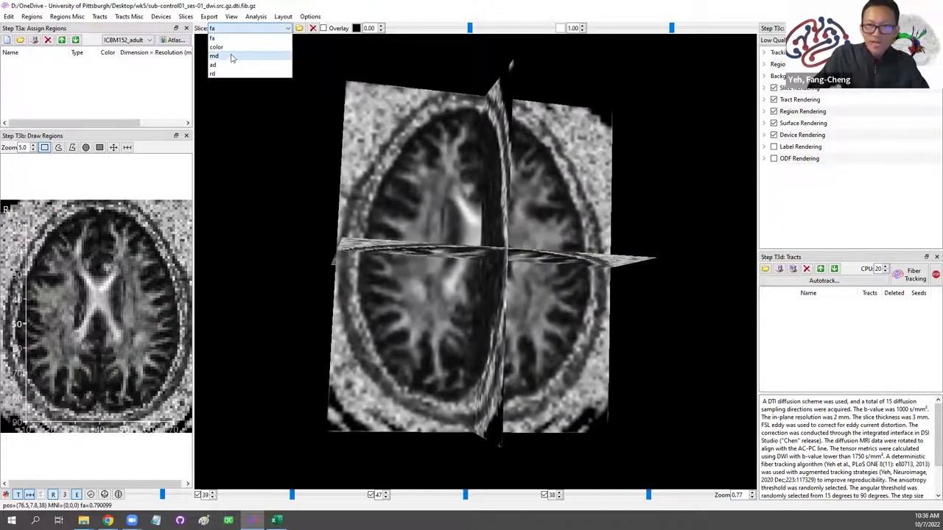
left_click(228, 58)
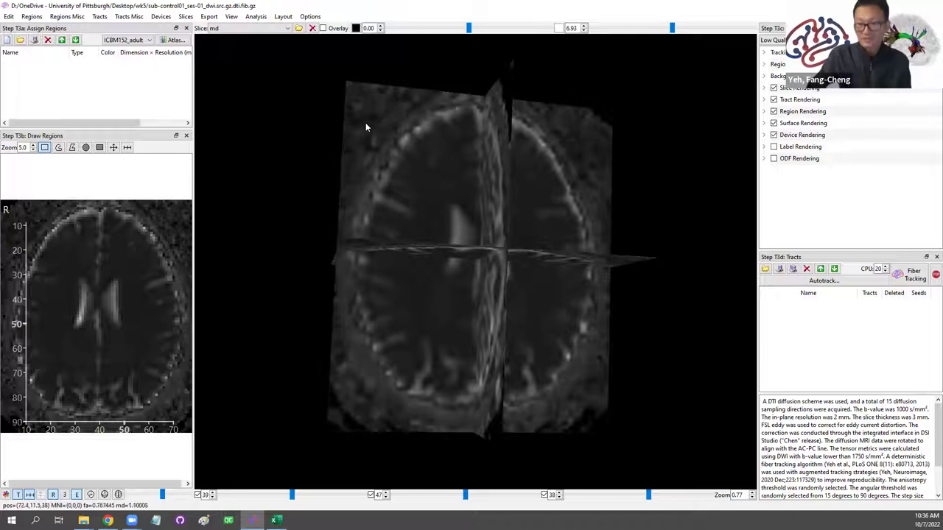
key("Down")
key("Down")
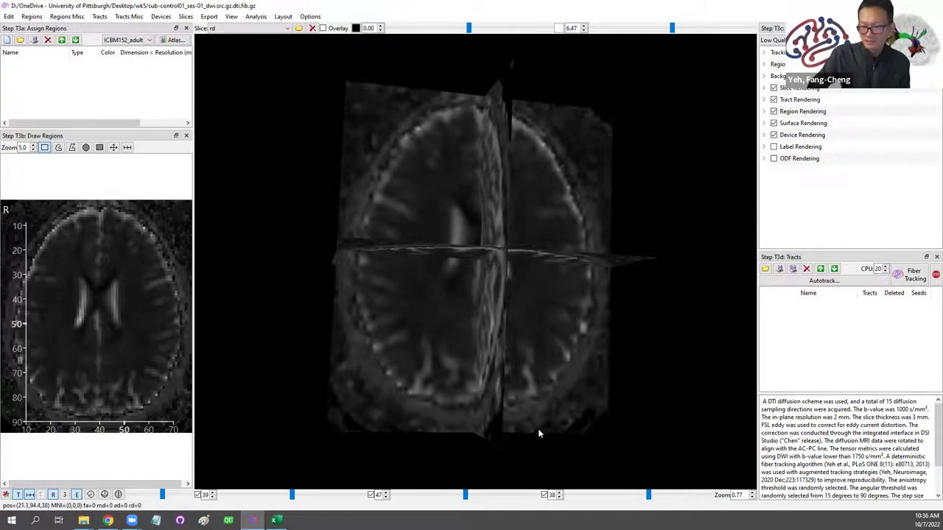
key("Down")
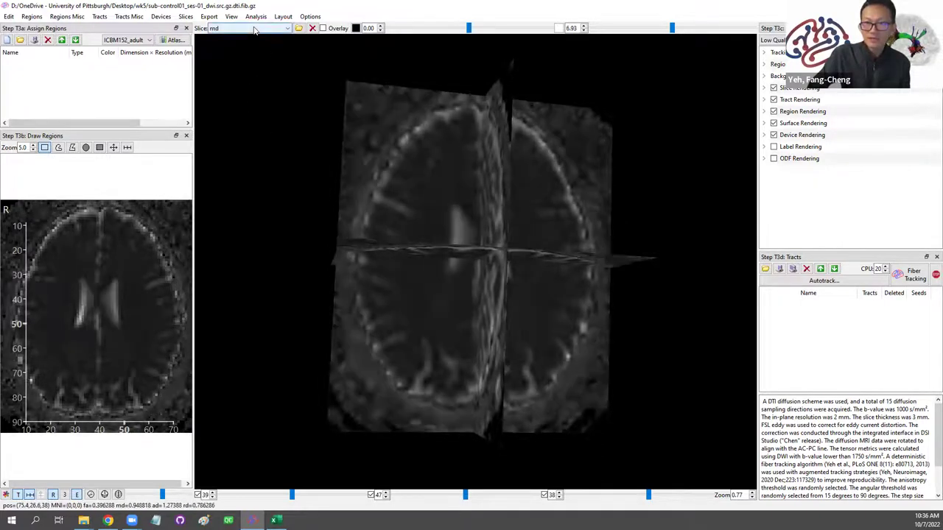
key("Down")
key("Down")
key("Up")
key("Up")
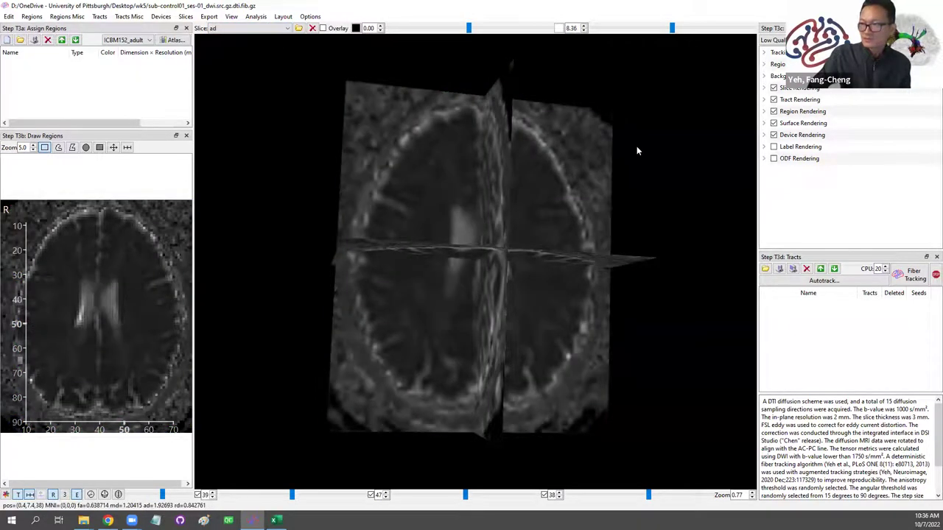
key("Up")
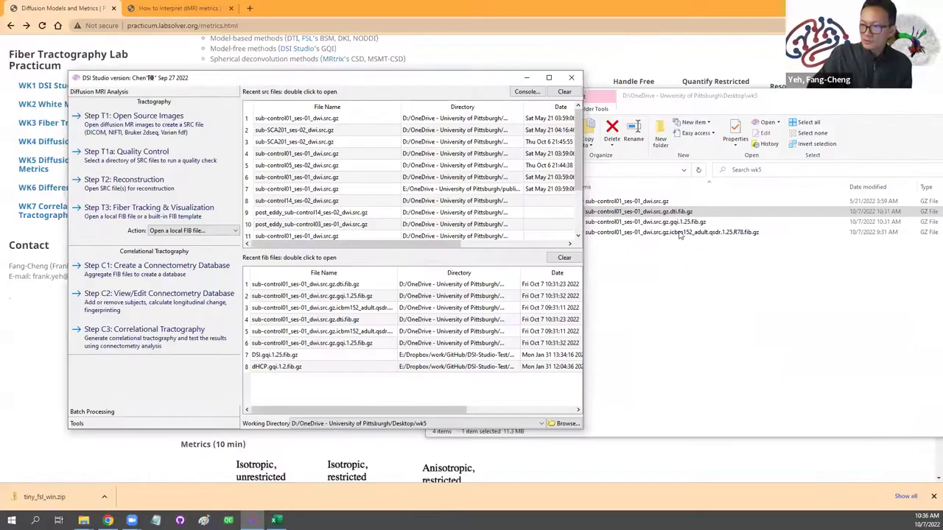
Step: Open sub-control01_ses-01_dwi.src.gz.gqi.1.25.fib.gz in a maximized tracking window with a taller region-drawing view
double_click(679, 233)
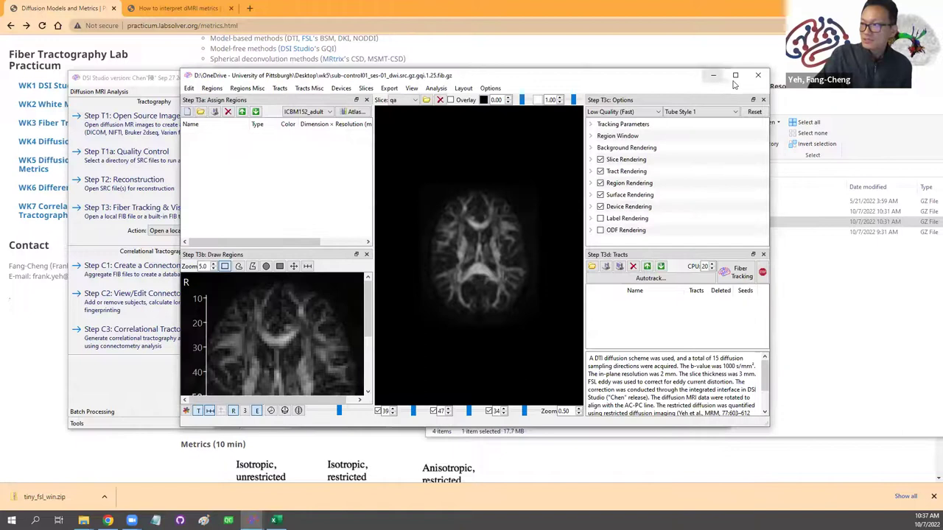
left_click(736, 77)
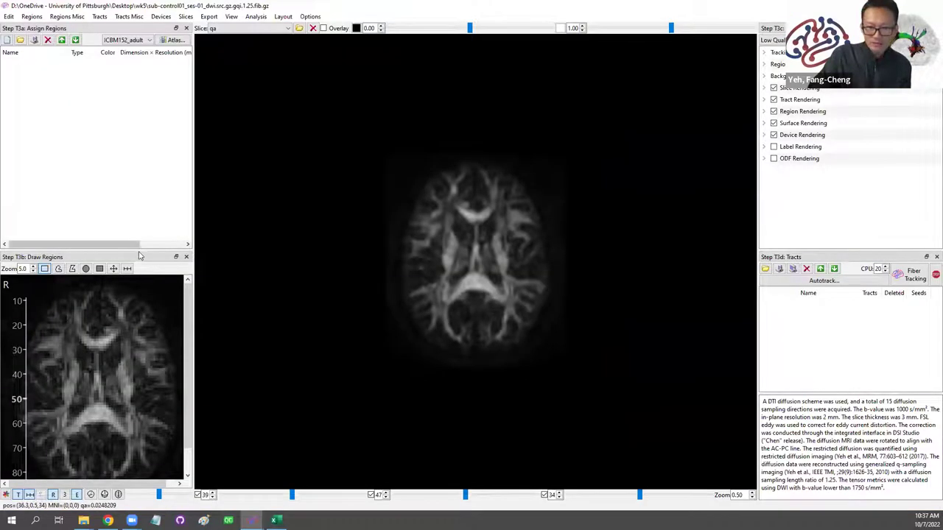
left_click_drag(140, 249, 140, 142)
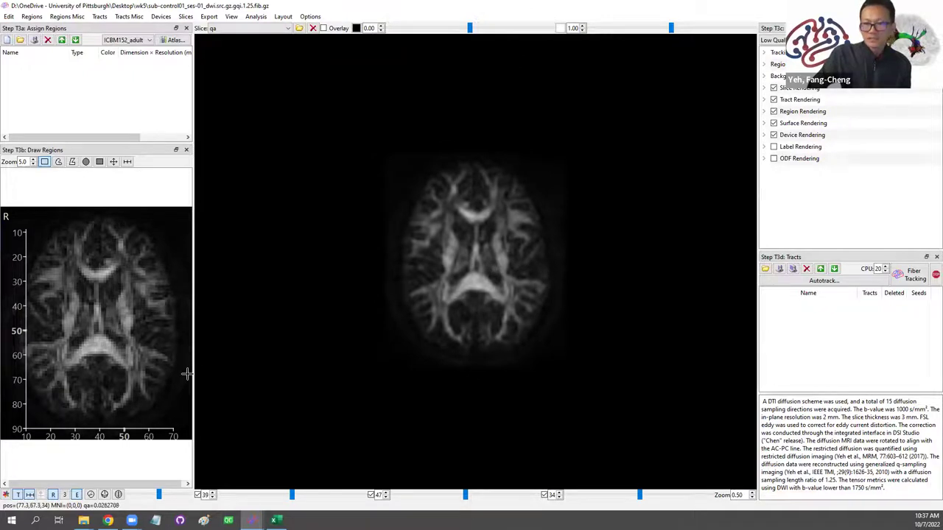
scroll(501, 311, "up", 2)
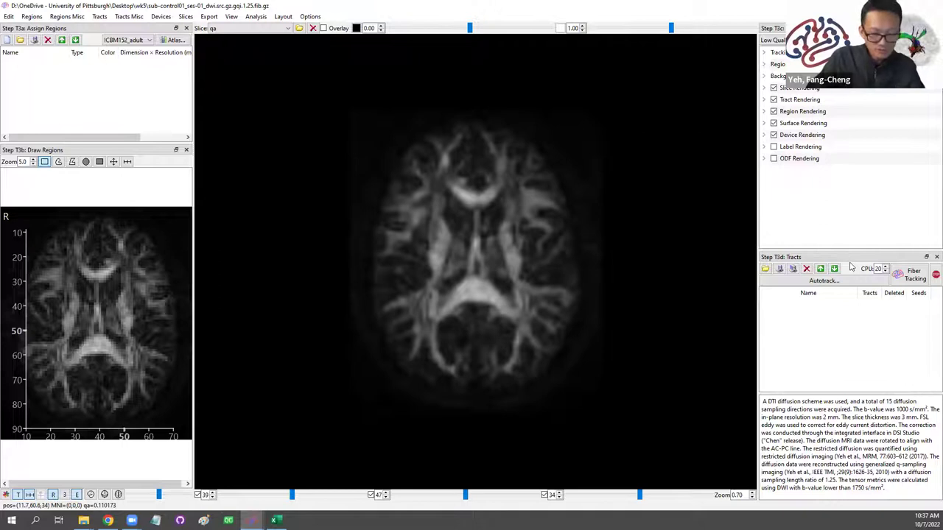
Step: Run whole-brain fiber tracking on the GQI data, inspect the tracts from another angle and delete them
left_click(906, 283)
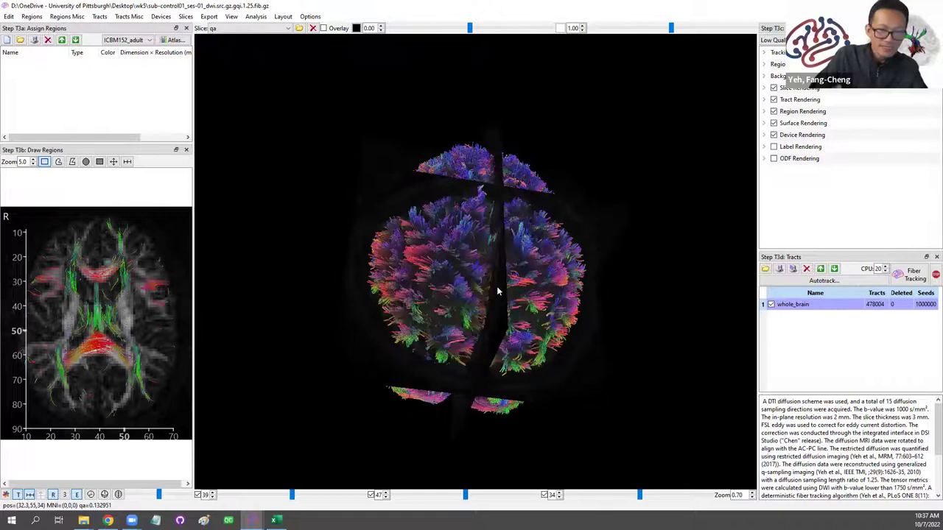
left_click_drag(506, 305, 479, 316)
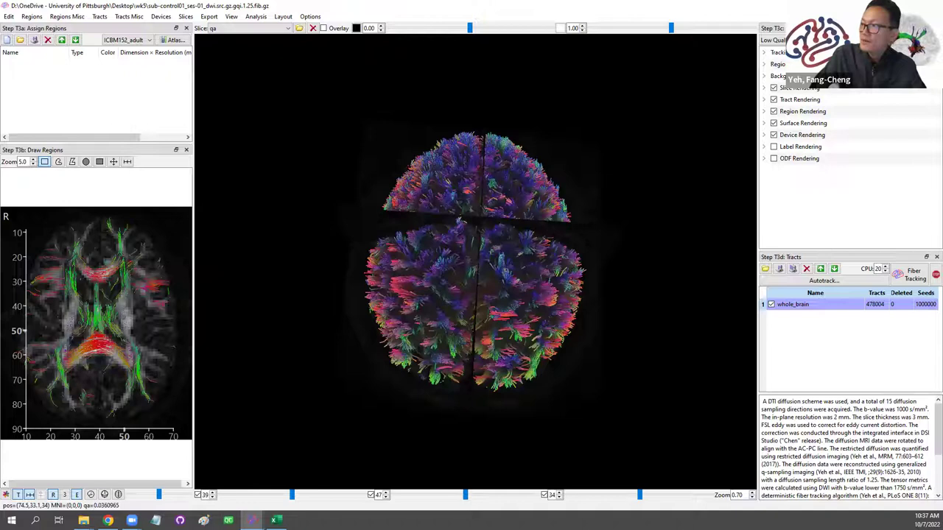
left_click(807, 269)
Step: Restore the GQI window to a smaller size, move it aside, and reopen the DTI fib file for comparison
double_click(703, 6)
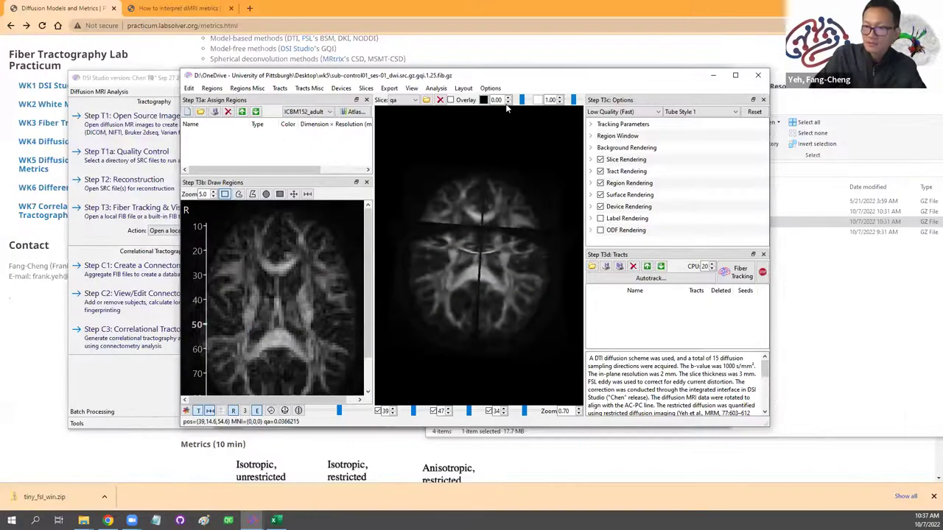
left_click_drag(545, 76, 345, 78)
left_click(681, 266)
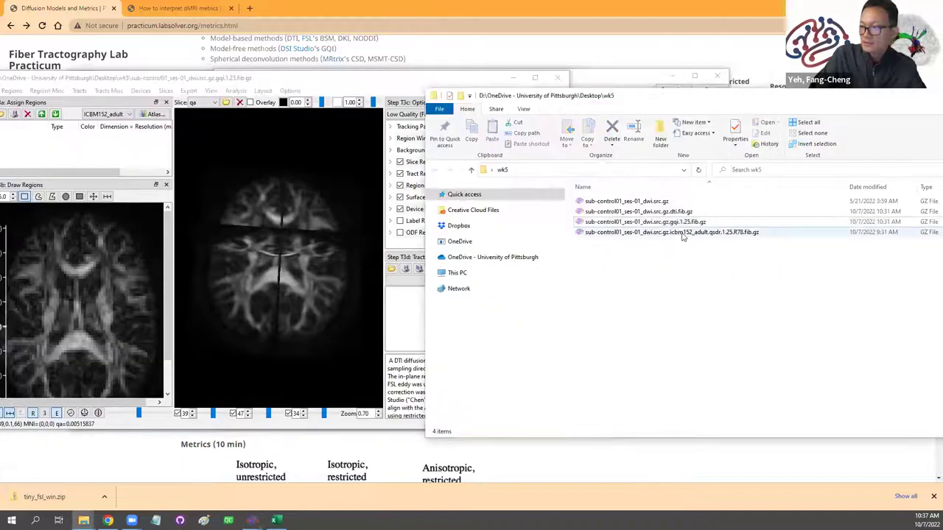
double_click(648, 212)
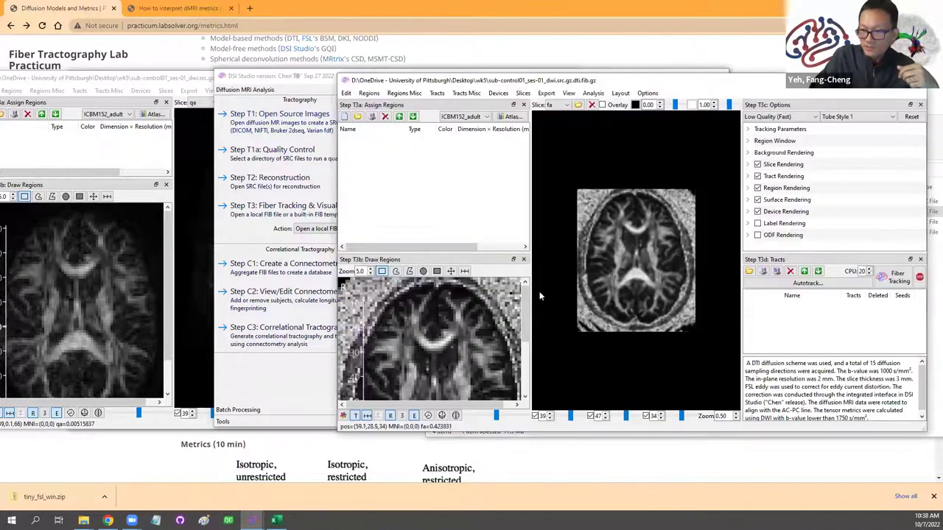
Step: Examine the FA map across axial slices up to slice 46, and close the DTI window
scroll(376, 365, "down", 2)
scroll(377, 366, "down", 1)
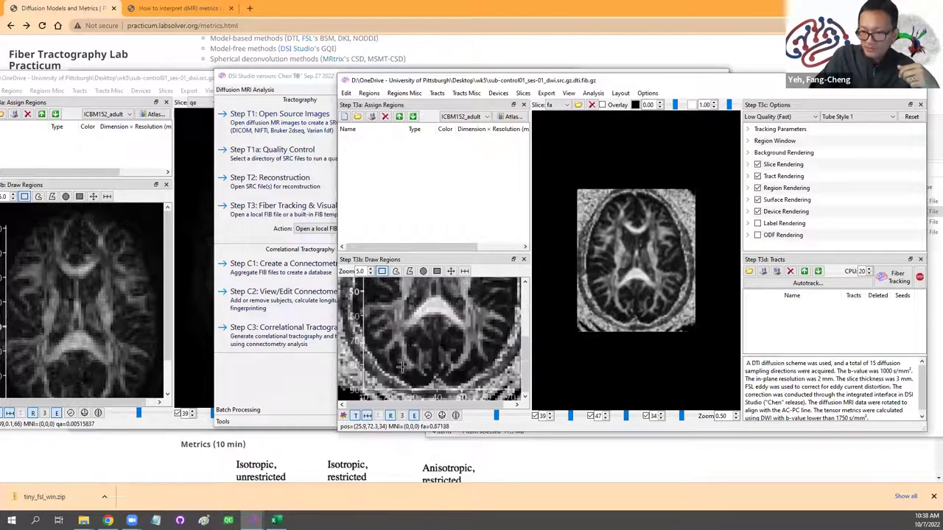
left_click_drag(496, 415, 505, 415)
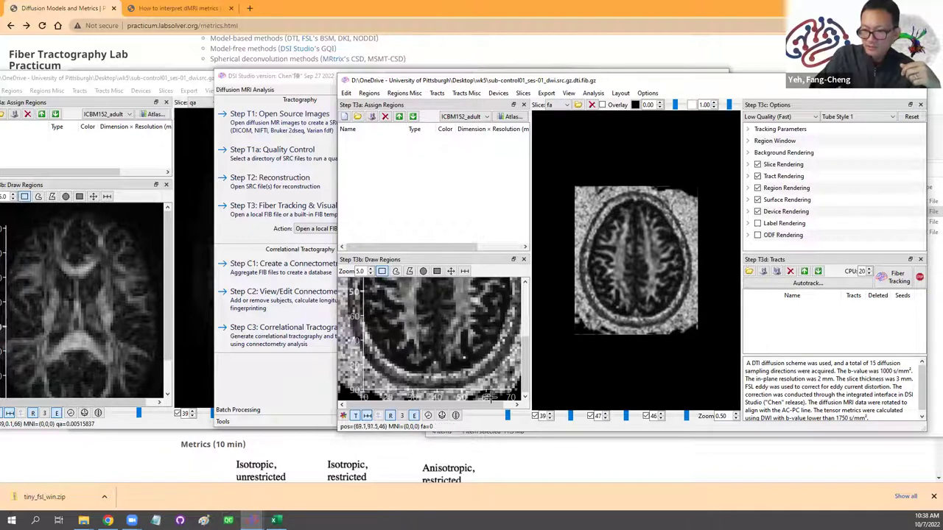
left_click(512, 418)
left_click_drag(513, 421, 499, 420)
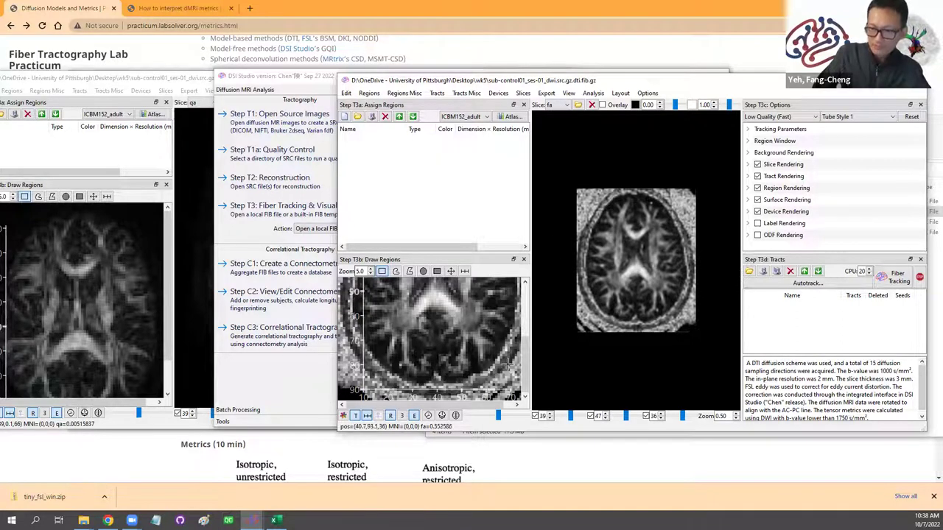
left_click(869, 81)
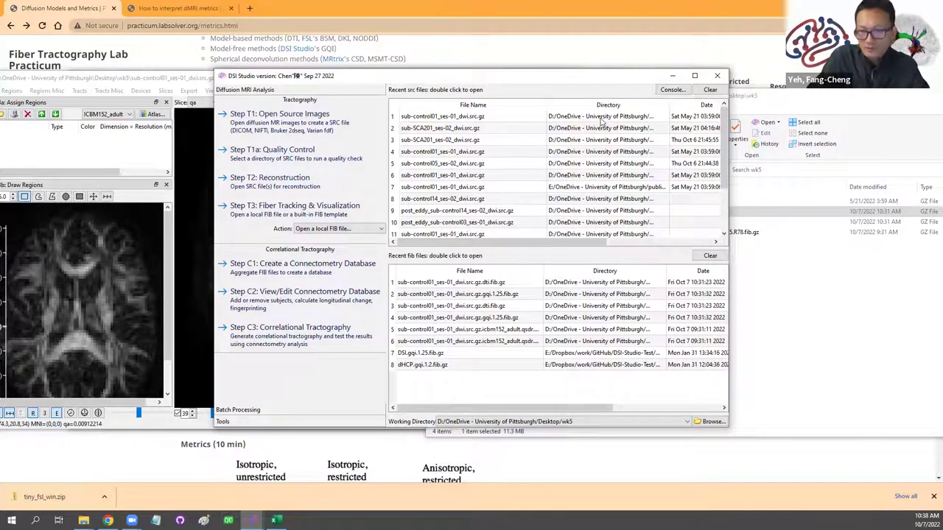
Step: Open the recent source file sub-control01_ses-01_dwi.src.gz for reconstruction and check the mask coverage on a higher slice
left_click(475, 118)
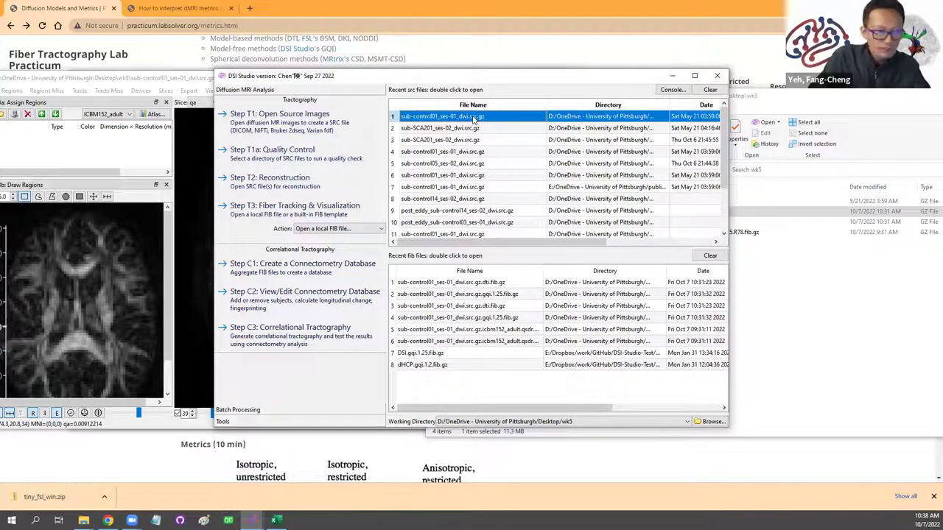
double_click(473, 117)
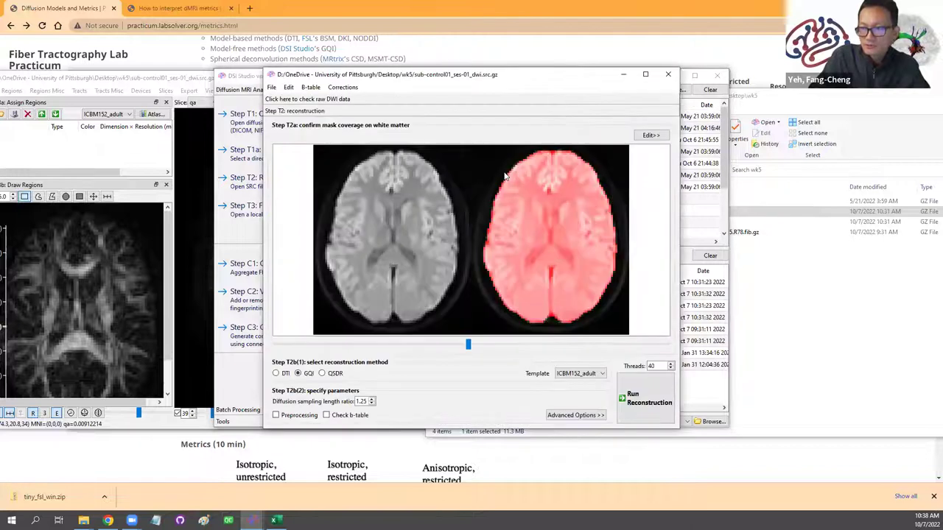
left_click_drag(470, 345, 538, 349)
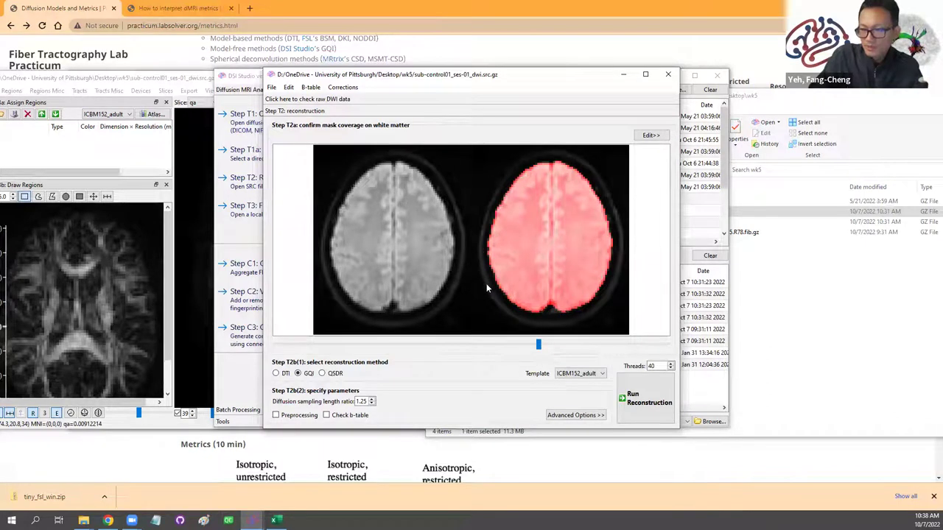
Step: Erase the background signals of the diffusion data, rerun the reconstruction with DTI, and close the reconstruction window
left_click(288, 87)
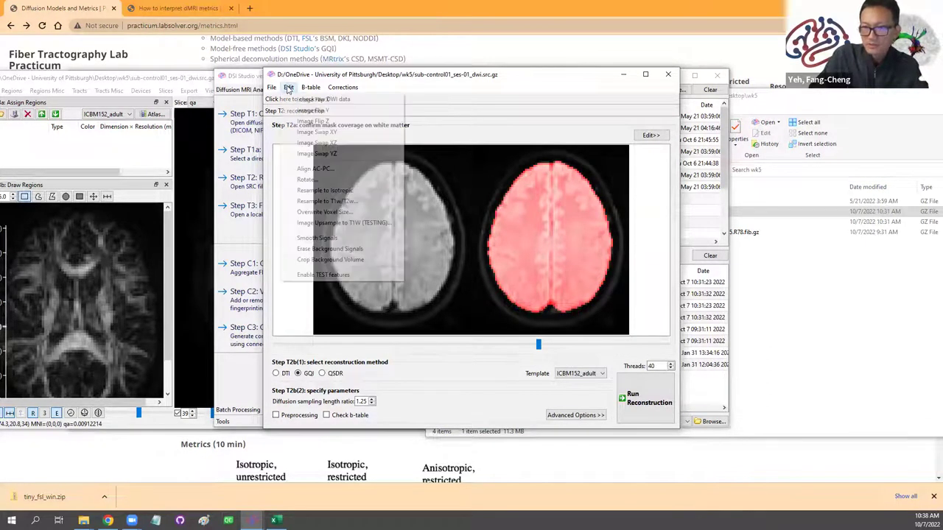
left_click(317, 249)
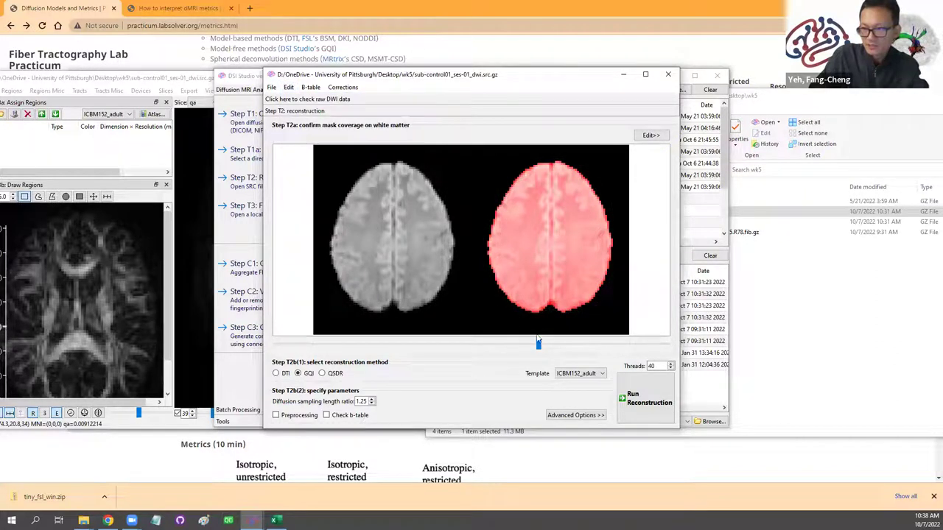
left_click(278, 374)
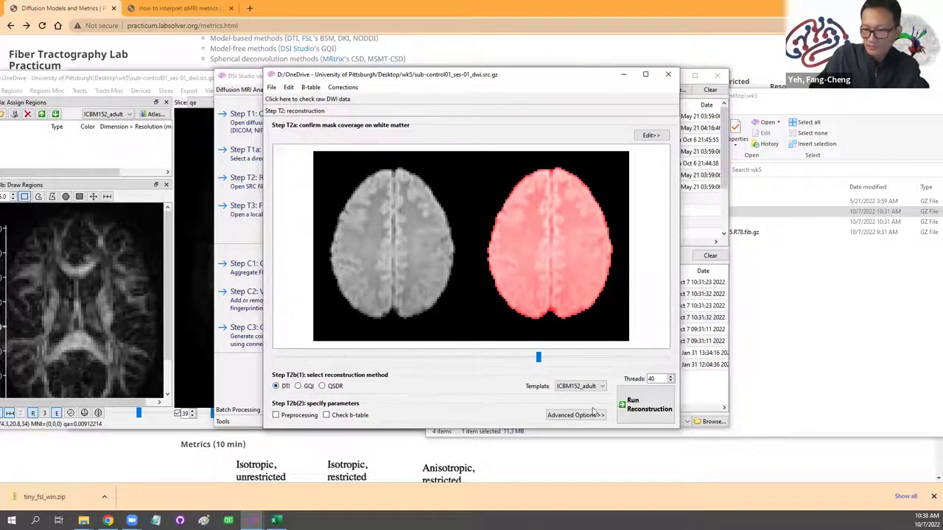
left_click(637, 406)
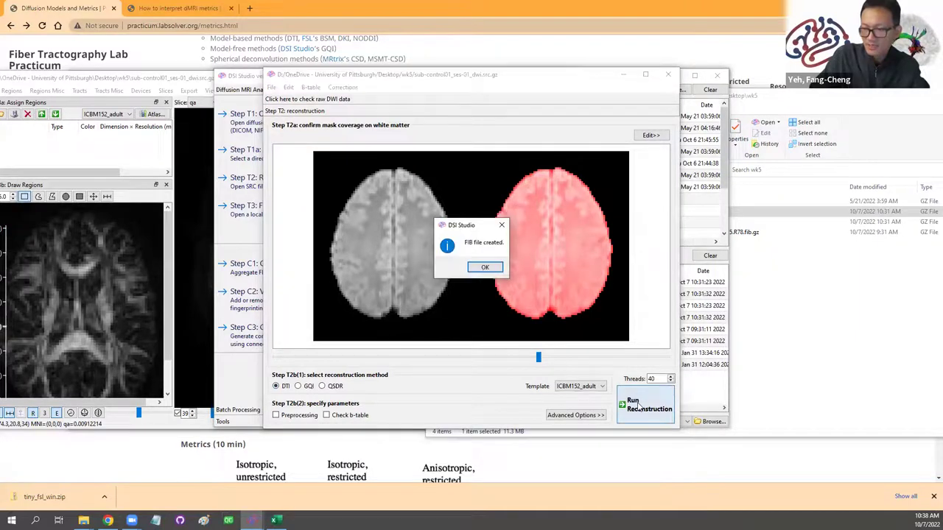
left_click(484, 266)
left_click(668, 74)
Step: Open the newly reconstructed DTI fib file of sub-control01_ses-01 and enlarge the region drawing view
left_click(495, 284)
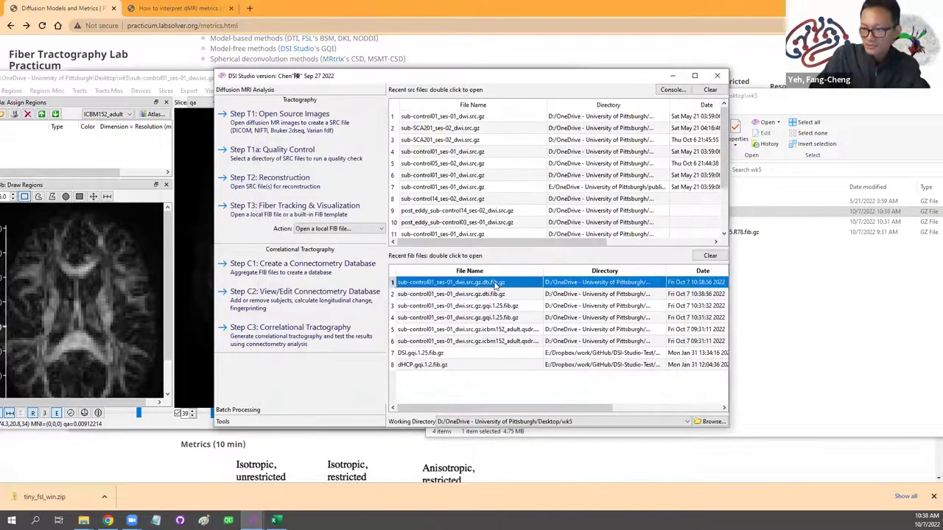
double_click(508, 285)
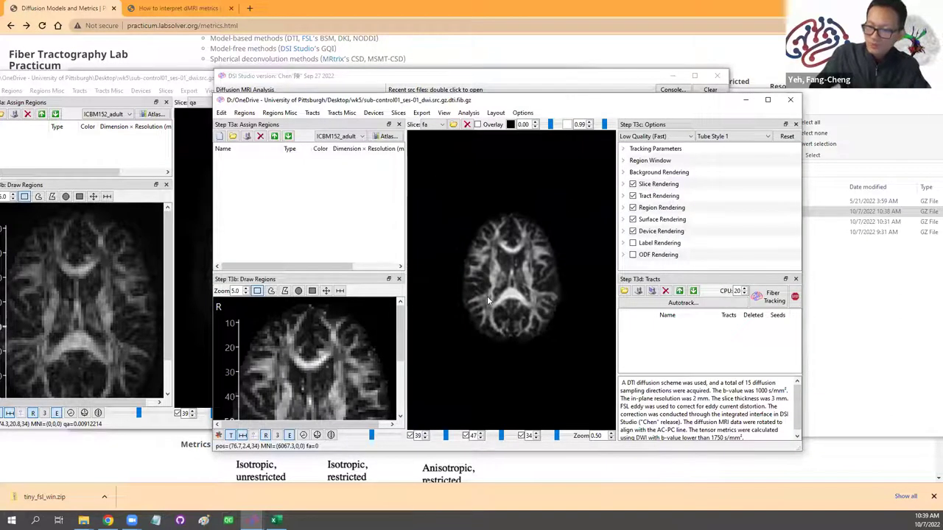
scroll(497, 299, "up", 2)
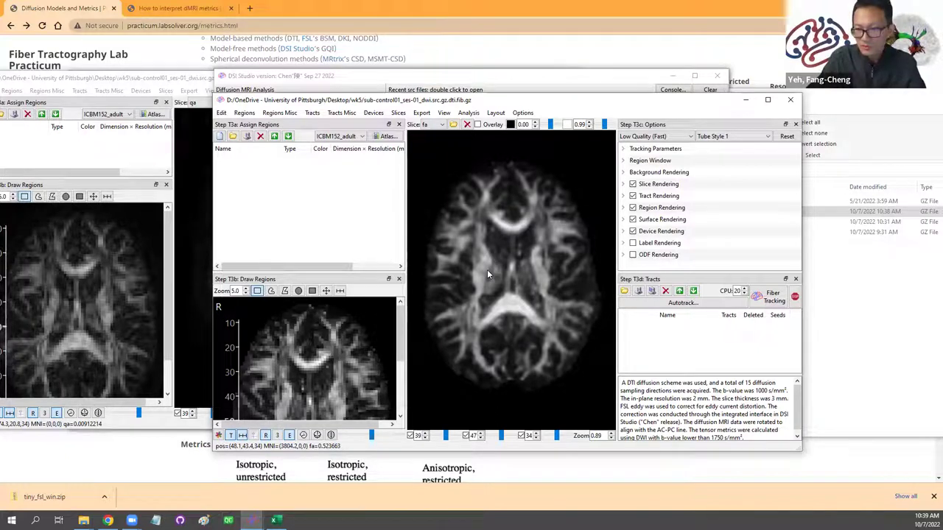
scroll(457, 304, "down", 3)
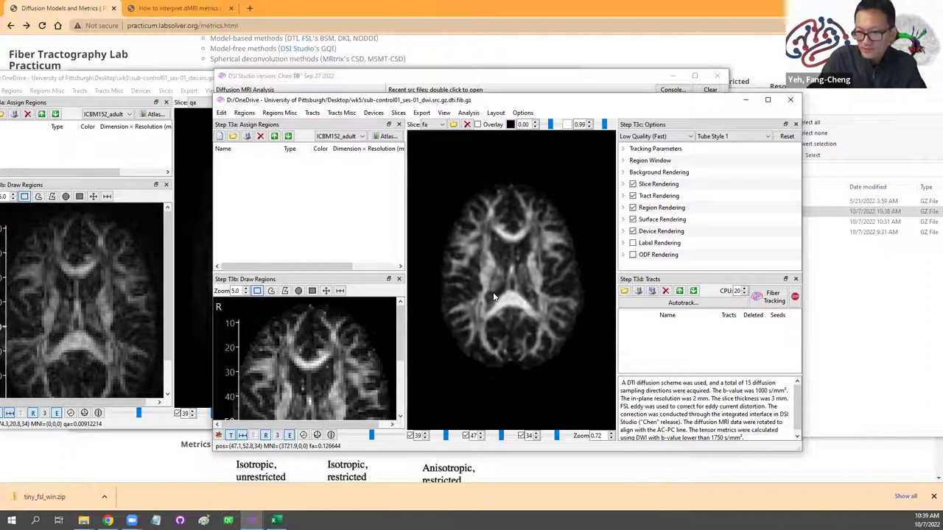
left_click_drag(363, 277, 366, 167)
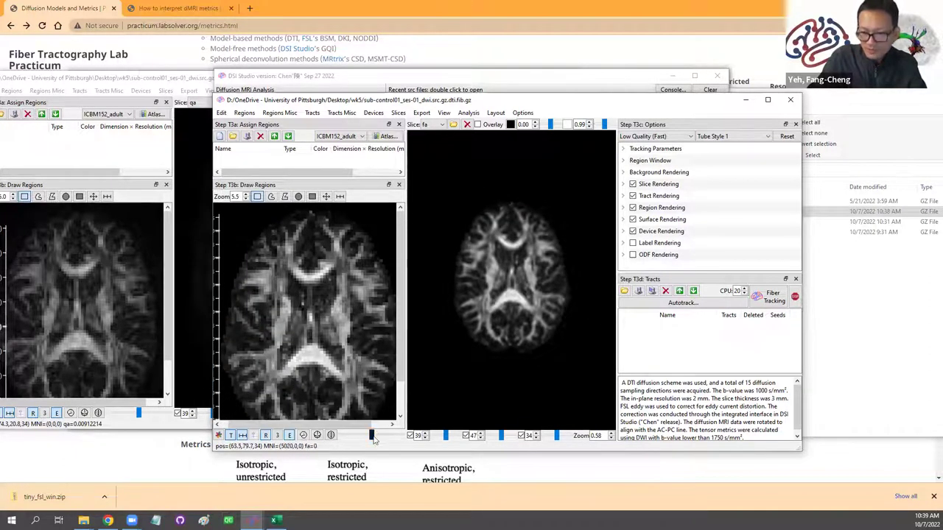
Step: Examine the DTI FA map on axial slices between 35 and 38, ending at slice 35
scroll(373, 439, "up", 2)
scroll(374, 440, "down", 1)
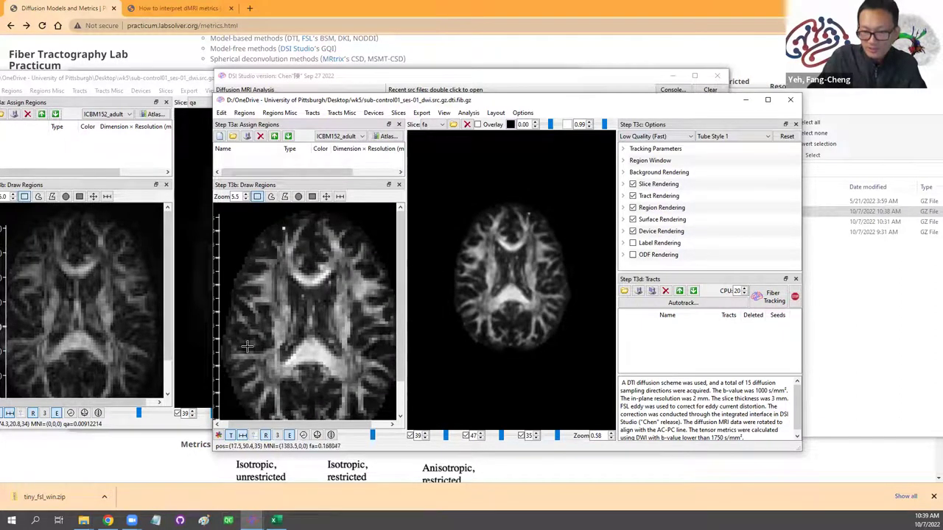
scroll(373, 436, "down", 3)
scroll(373, 436, "up", 6)
scroll(374, 436, "up", 5)
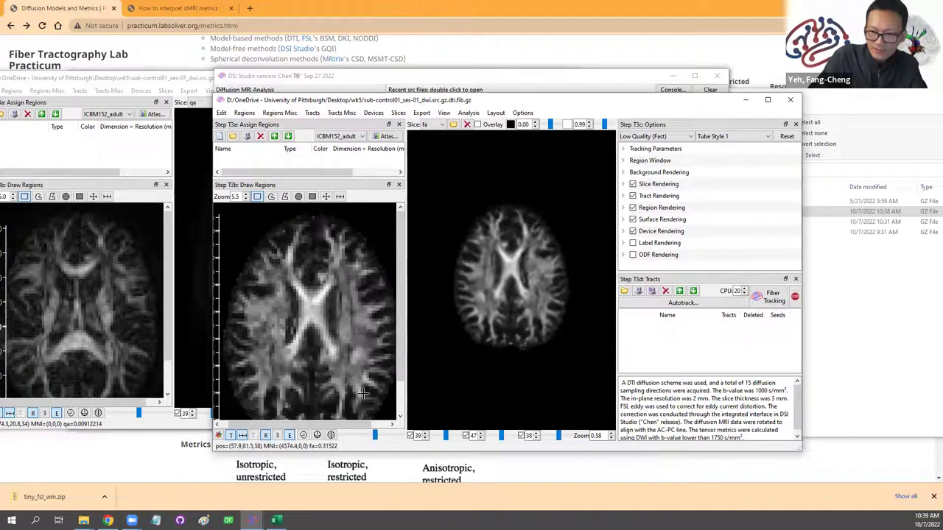
scroll(374, 435, "down", 3)
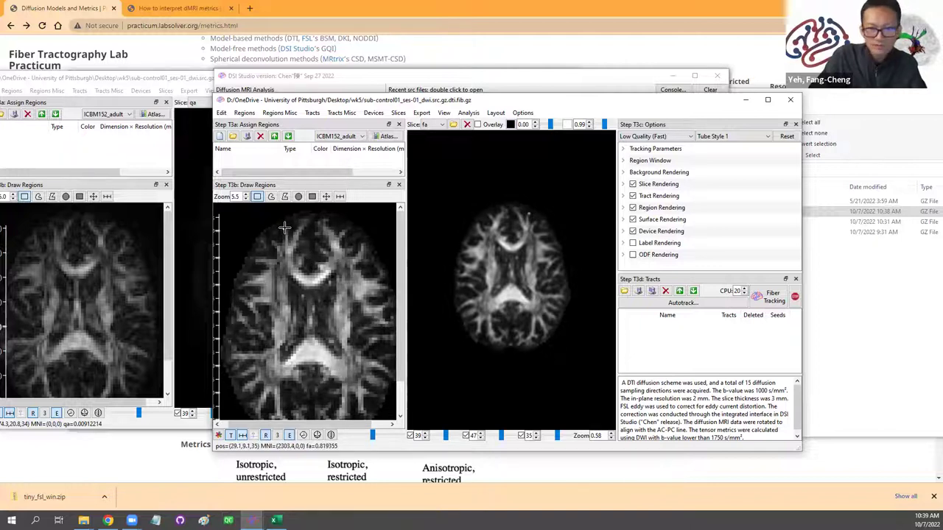
Step: Set the GQI window's QA map to axial slice 35 for comparison, and close that window
left_click(134, 414)
left_click_drag(129, 415, 140, 414)
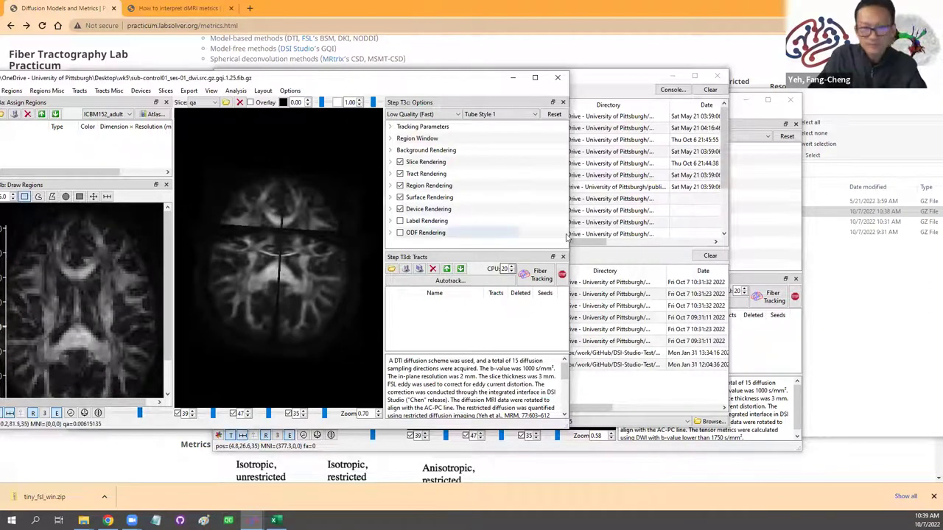
left_click(558, 78)
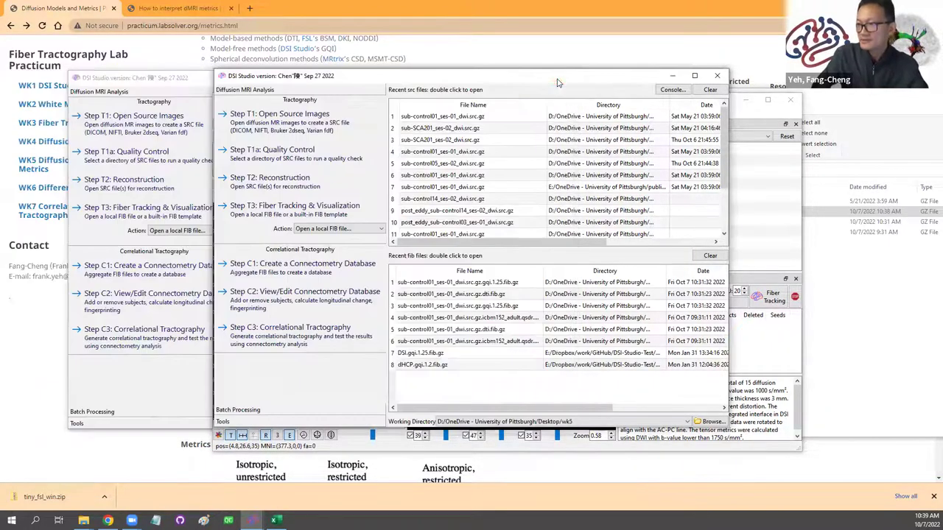
Step: Switch to the practicum web page in the browser and go to its Metrics section
left_click(547, 5)
scroll(420, 251, "down", 1)
scroll(420, 251, "down", 4)
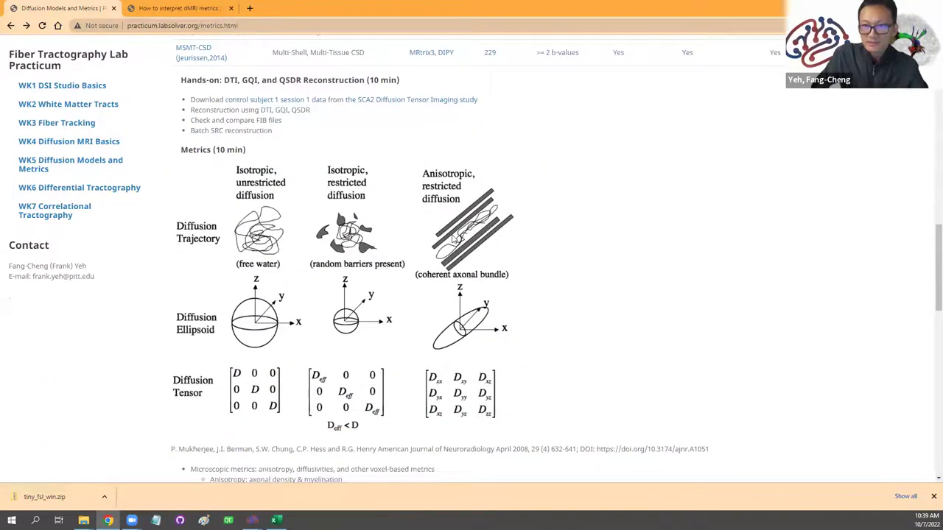
scroll(455, 237, "up", 1)
scroll(457, 239, "down", 2)
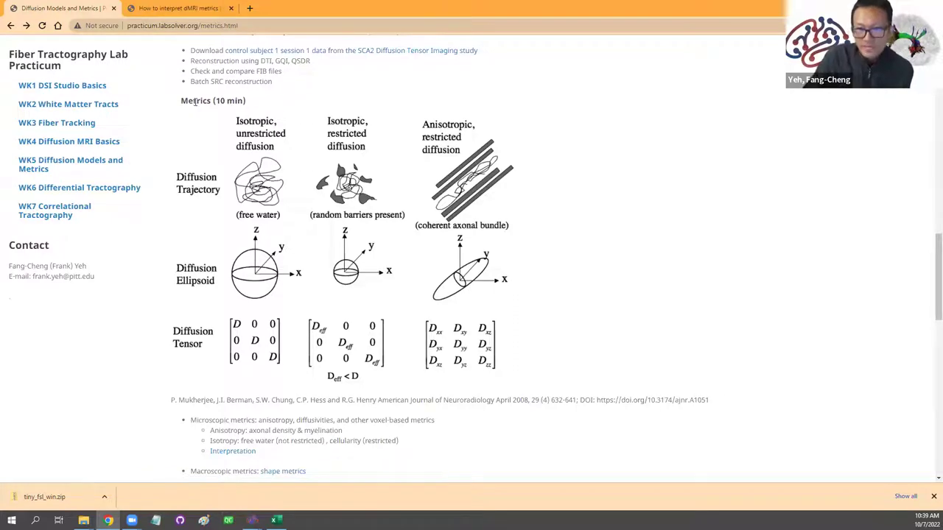
Step: Review the diffusion models table, comparing the metrics and capabilities of the model-based, model-free and spherical deconvolution methods
scroll(731, 267, "up", 7)
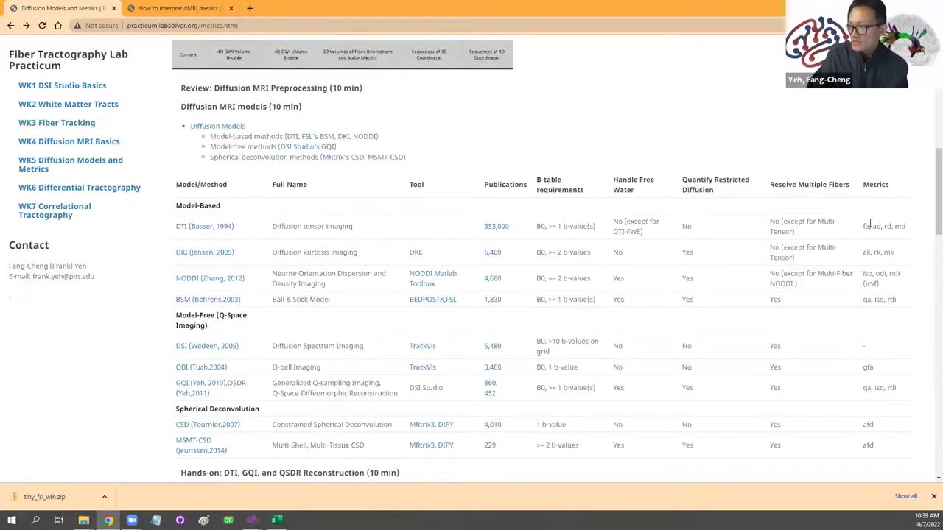
scroll(893, 283, "down", 5)
scroll(879, 269, "up", 5)
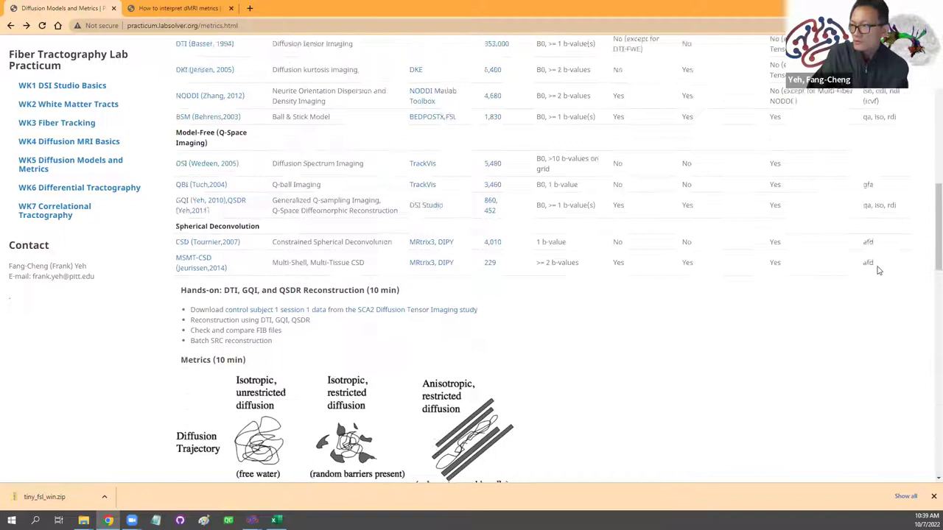
scroll(852, 343, "down", 2)
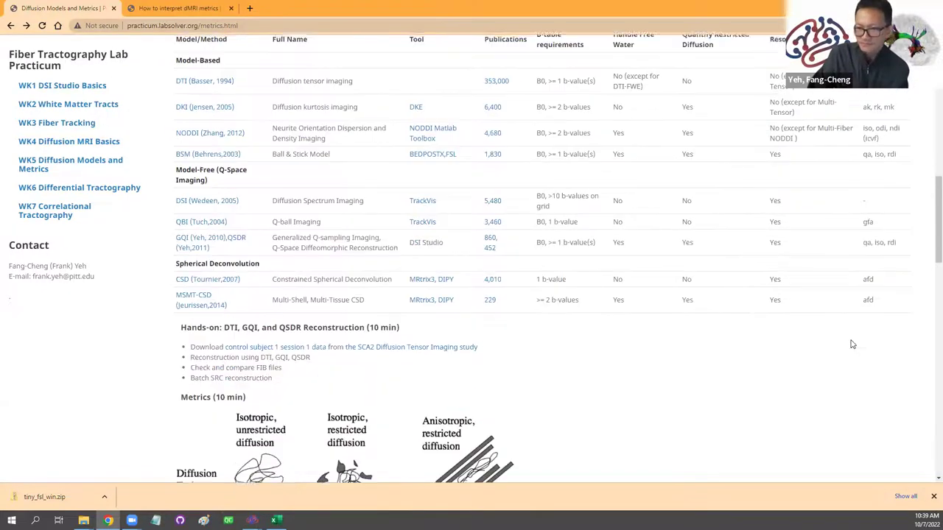
scroll(723, 341, "up", 2)
scroll(343, 242, "up", 1)
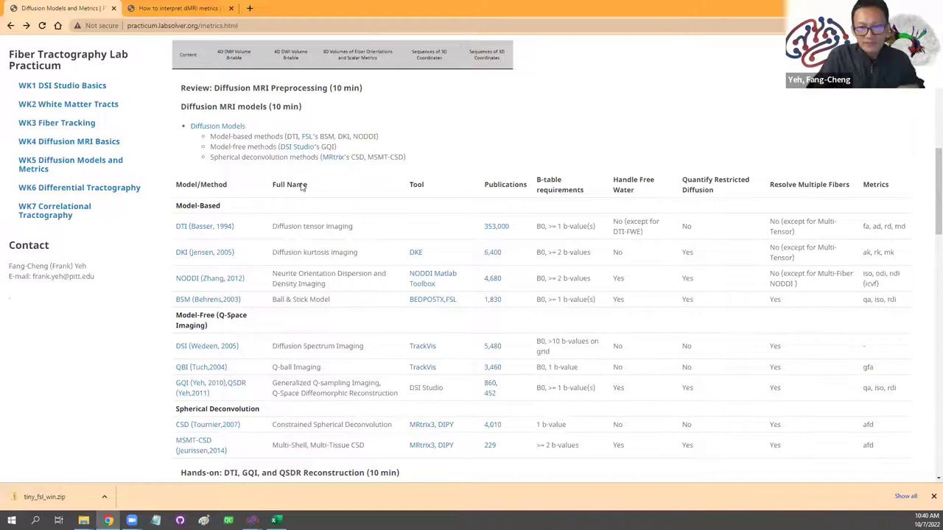
scroll(287, 155, "down", 1)
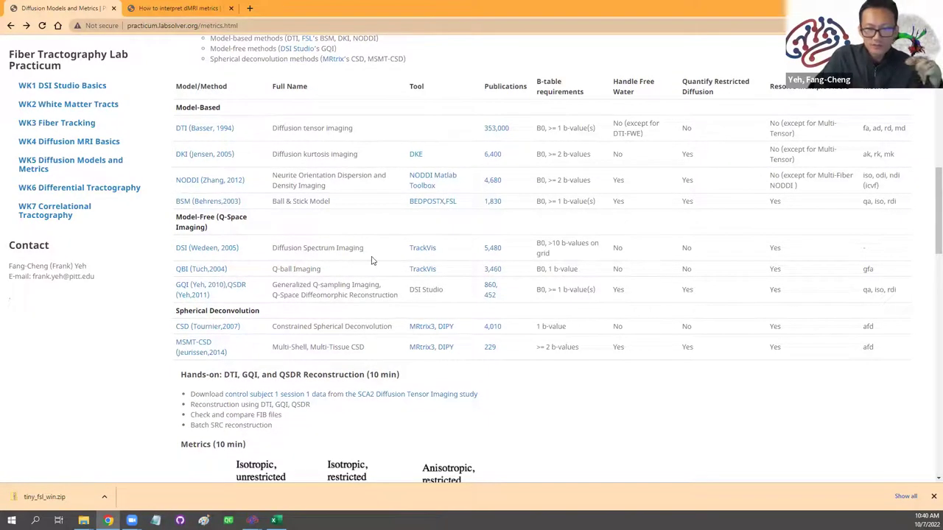
scroll(372, 260, "down", 1)
scroll(309, 272, "up", 1)
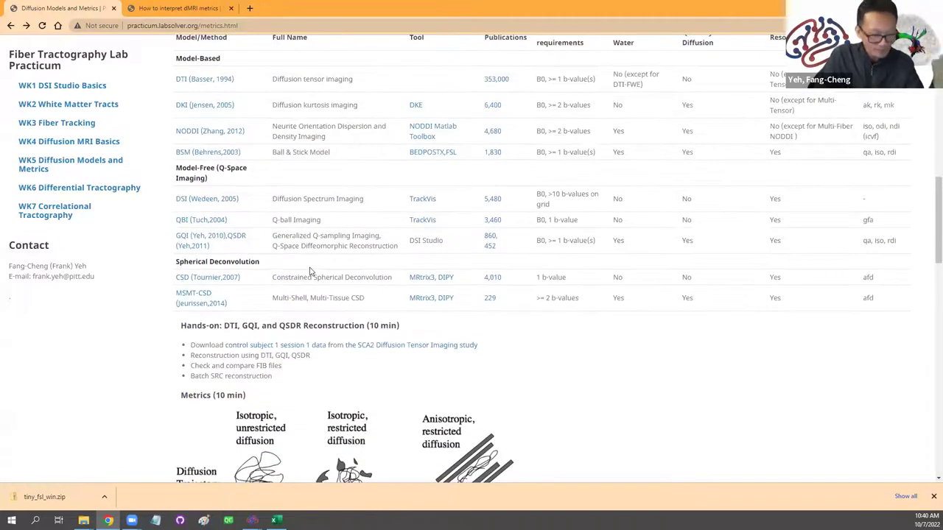
Step: Study the Metrics figure's diffusion trajectories, ellipsoids and tensors for free, restricted and anisotropic diffusion
scroll(308, 286, "down", 3)
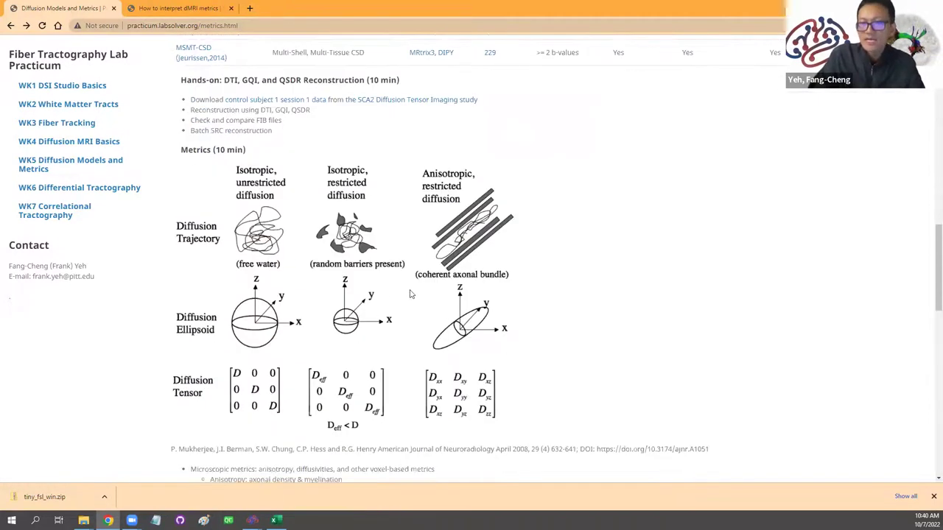
scroll(441, 309, "up", 1)
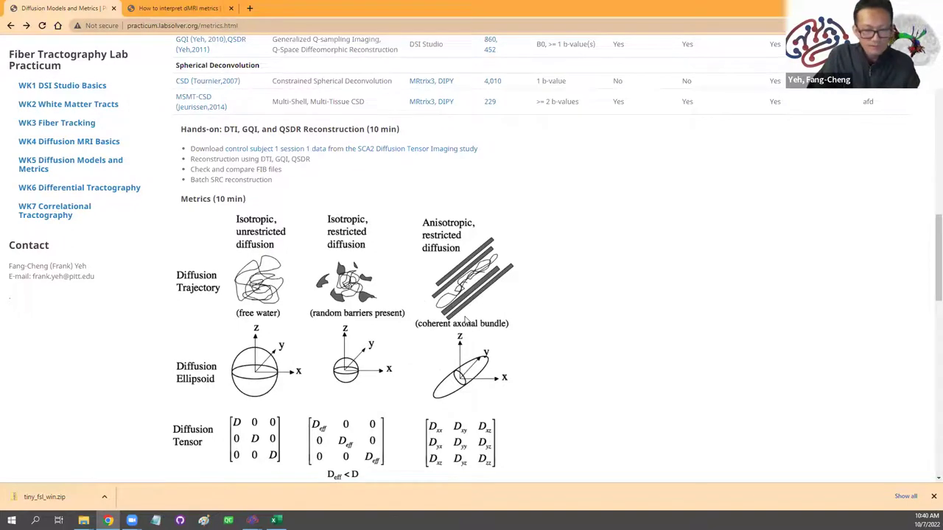
scroll(464, 321, "down", 1)
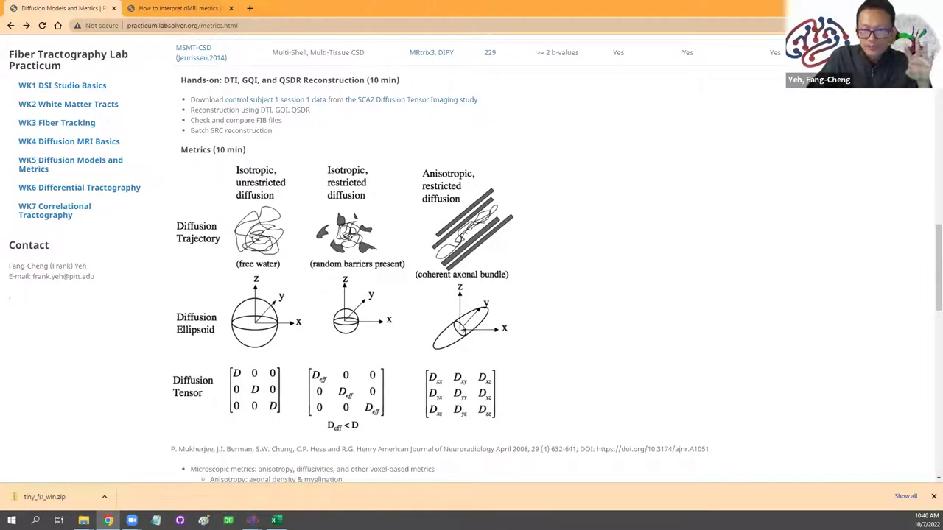
scroll(409, 319, "down", 1)
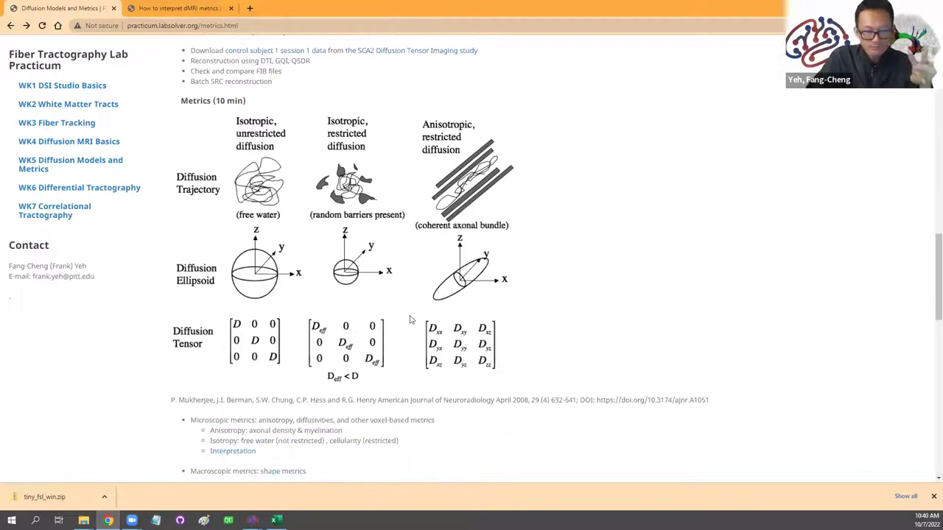
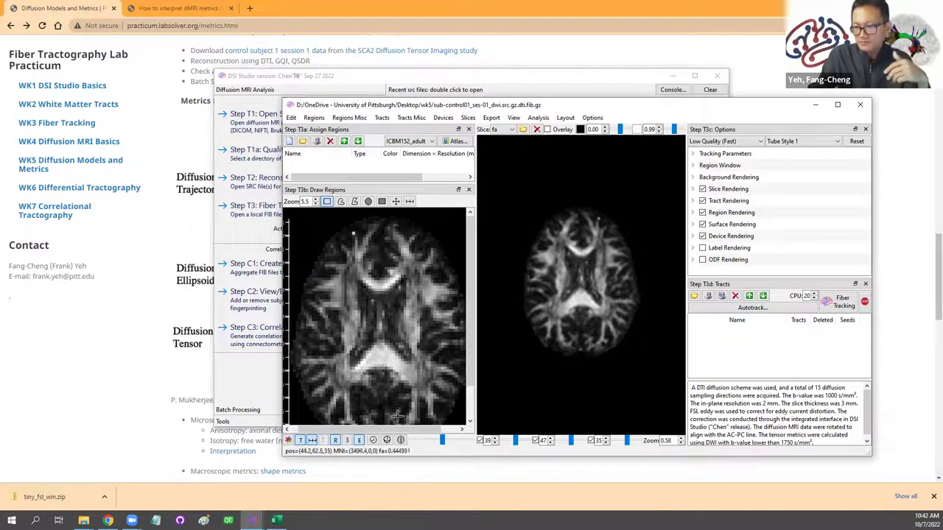
Step: Show axial slice 29 of the DTI FA map and briefly overlay the fiber directions on it
mouse_move(442, 443)
left_mouse_down()
mouse_move(422, 442)
mouse_move(437, 441)
left_mouse_up()
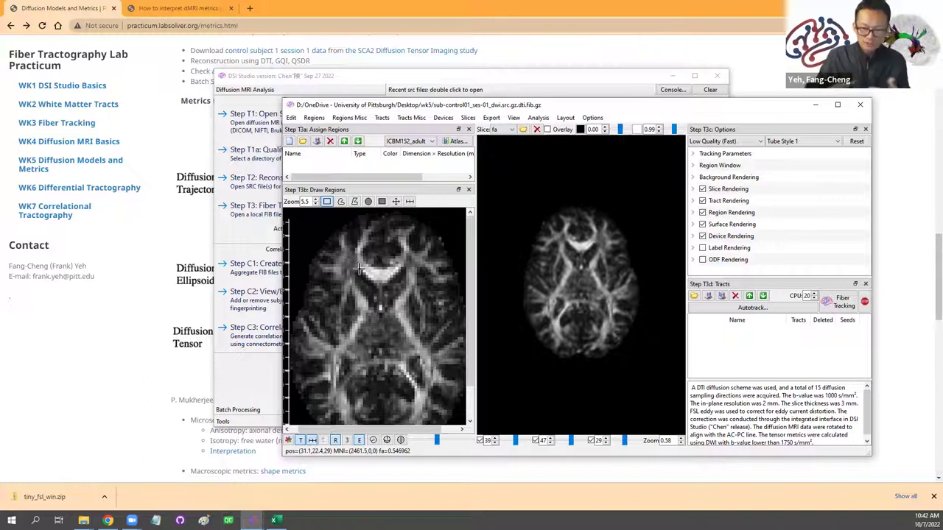
left_click(289, 440)
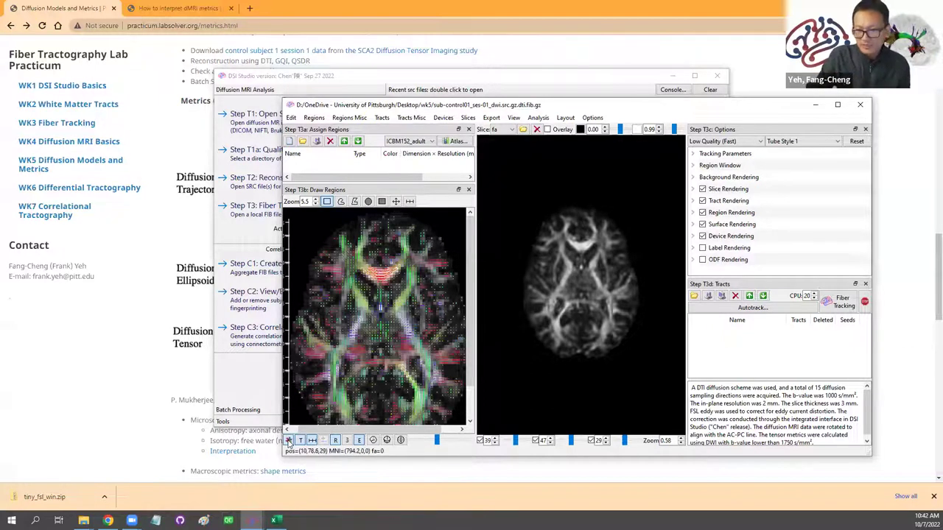
left_click(289, 440)
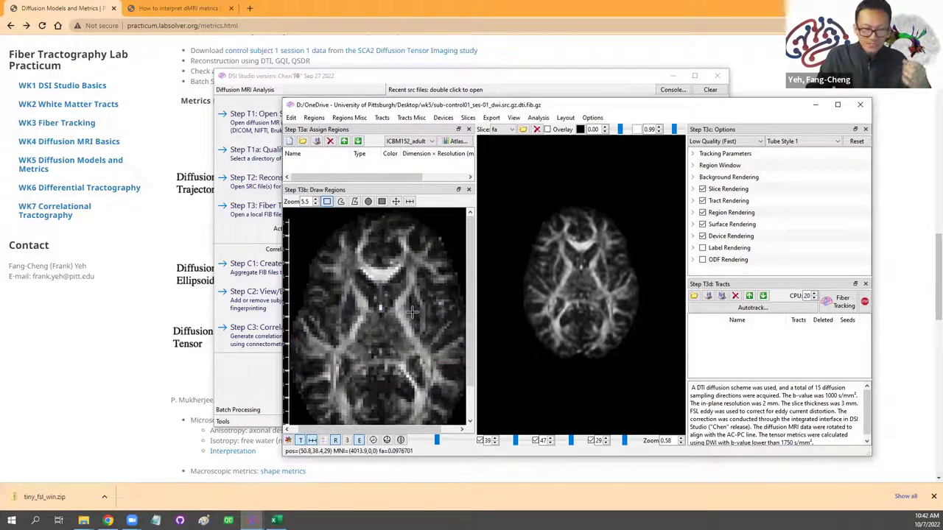
Step: Maximize the DTI window, display the ad map, and examine it between axial slices 21 and 29
left_click(837, 104)
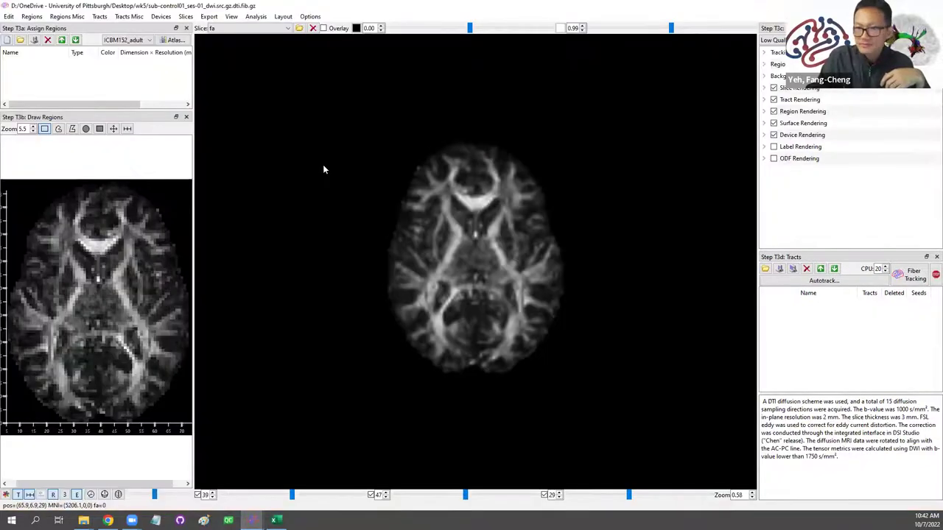
left_click(247, 28)
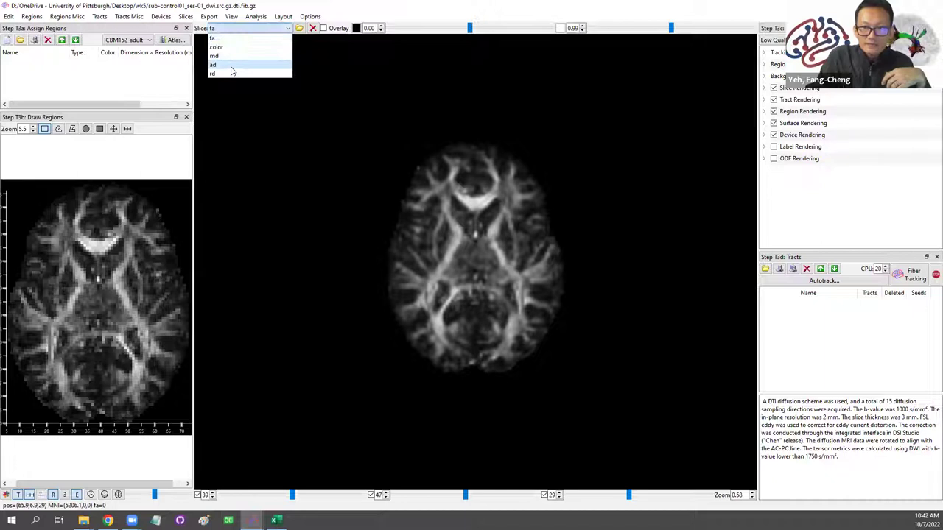
left_click(231, 65)
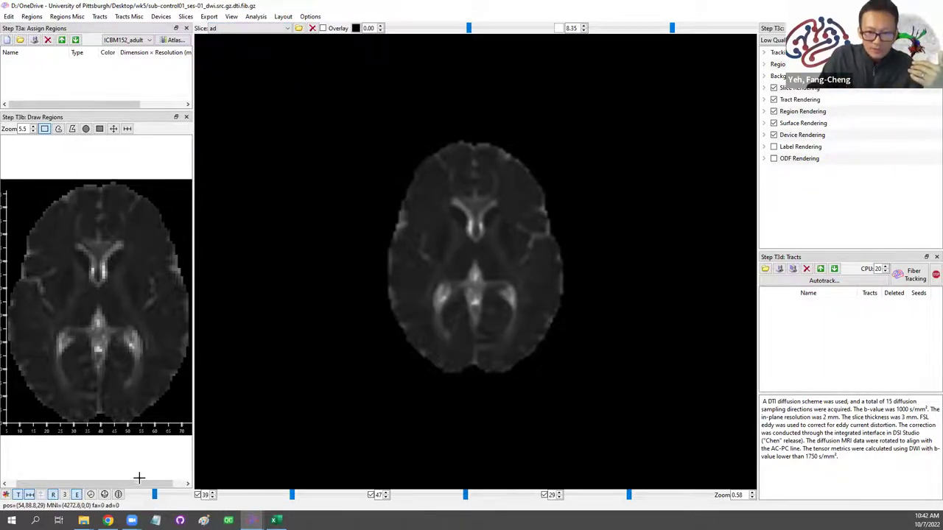
left_click_drag(154, 495, 153, 497)
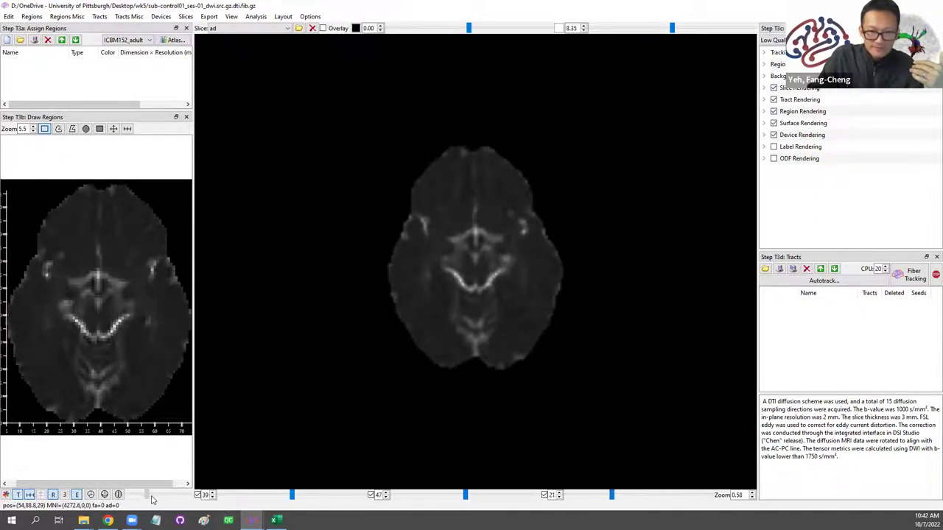
Step: Display the rd map on axial slice 28 and compare it repeatedly with the ad map
left_click(245, 28)
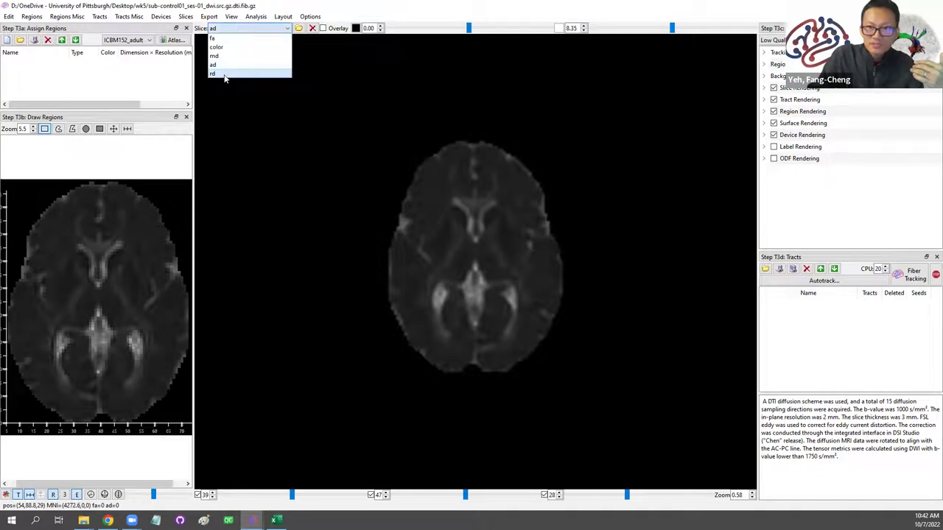
left_click(224, 76)
key("Down")
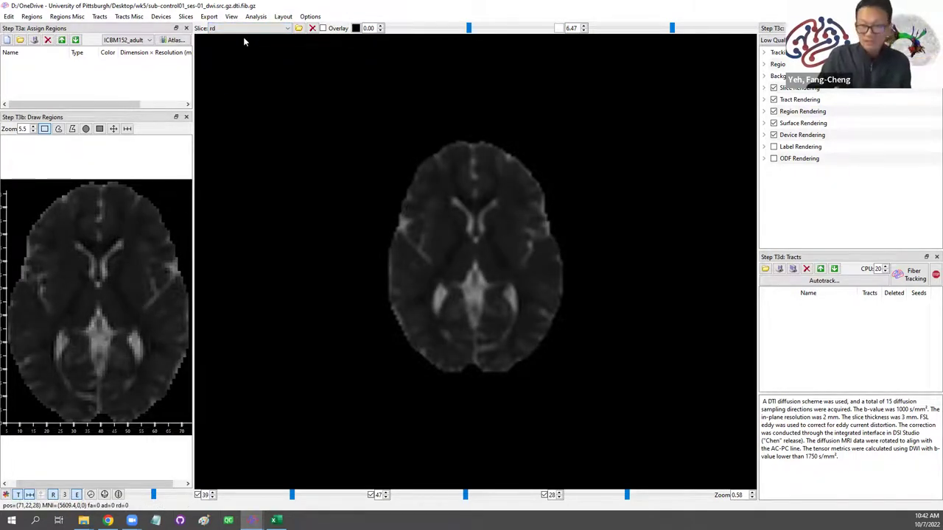
key("Up")
key("Down")
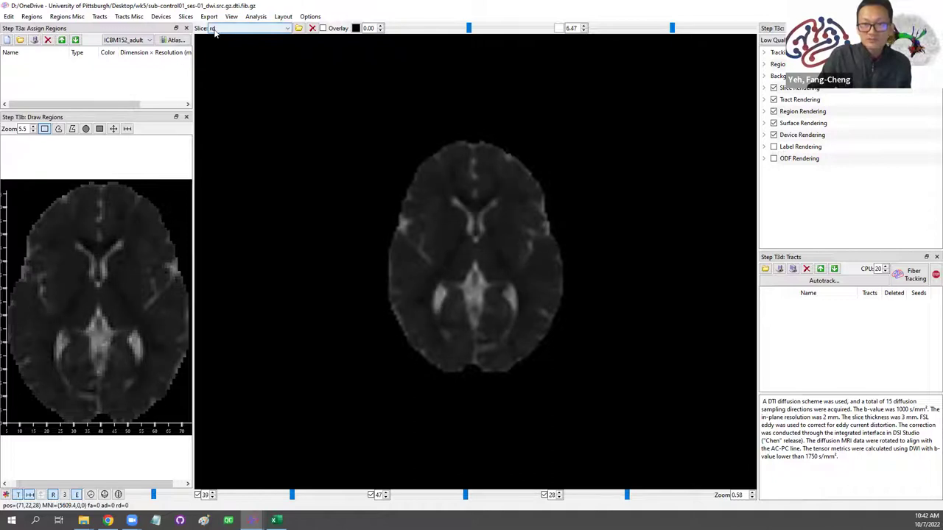
key("Up")
key("Down")
key("Up")
key("Down")
key("Up")
key("Down")
key("Up")
key("Down")
key("Up")
key("Down")
key("Up")
key("Down")
key("Up")
key("Down")
key("Up")
Step: Compare the md map with the ad map on axial slice 28, briefly checking rd as well
key("Up")
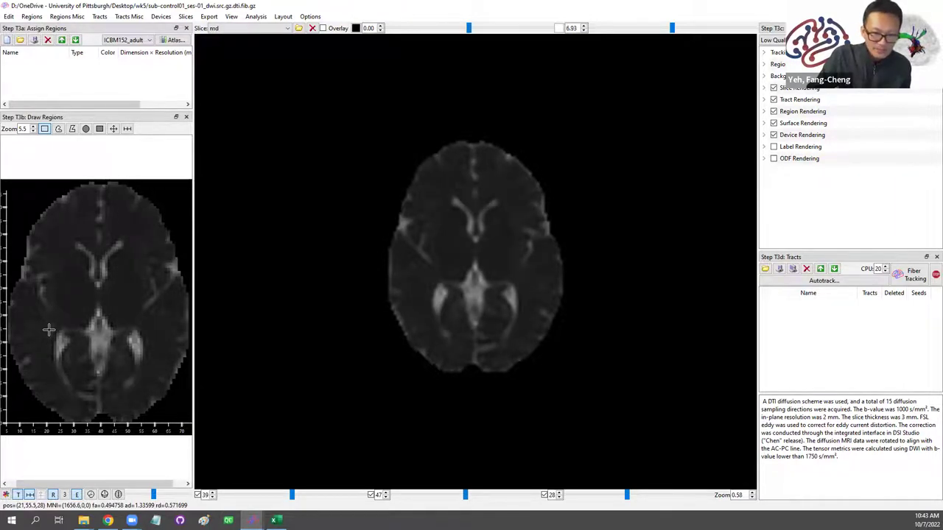
key("Down")
key("Down")
key("Up")
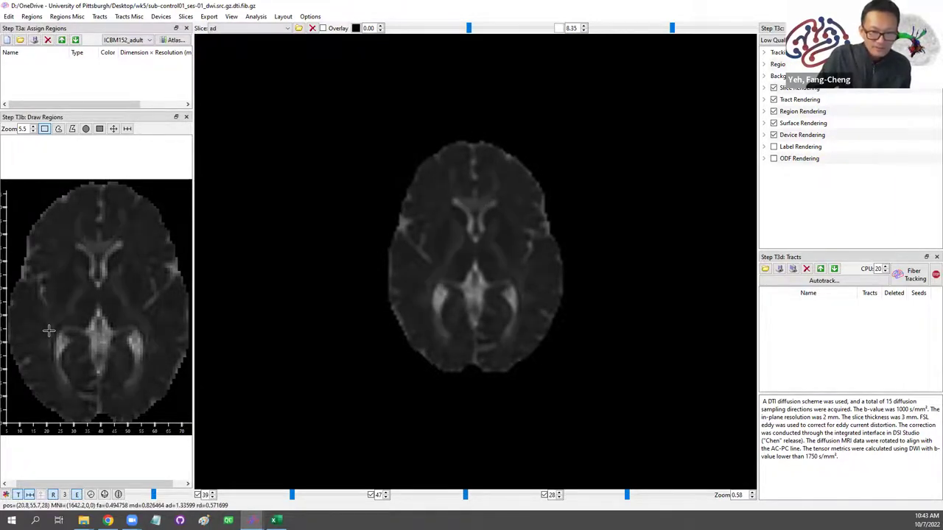
key("Down")
key("Up")
key("Up")
key("Down")
key("Up")
key("Down")
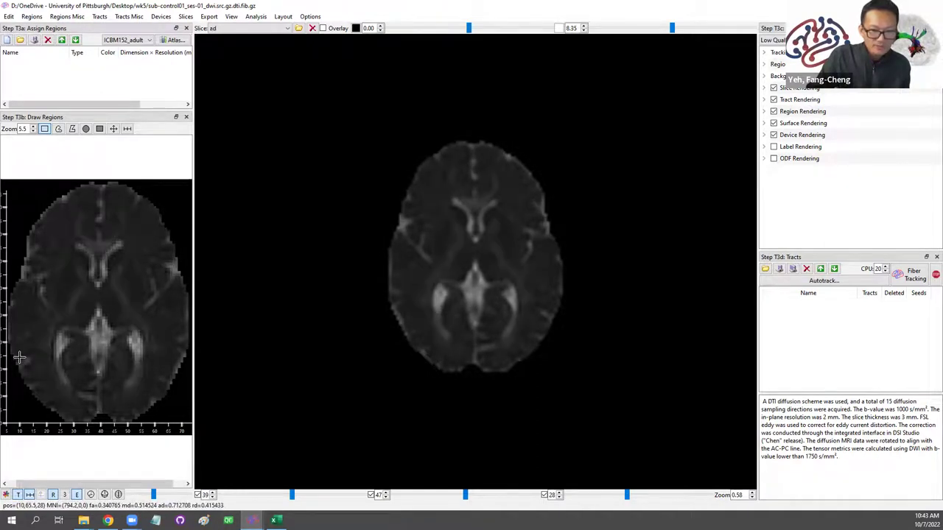
key("Up")
key("Down")
key("Up")
key("Down")
key("Up")
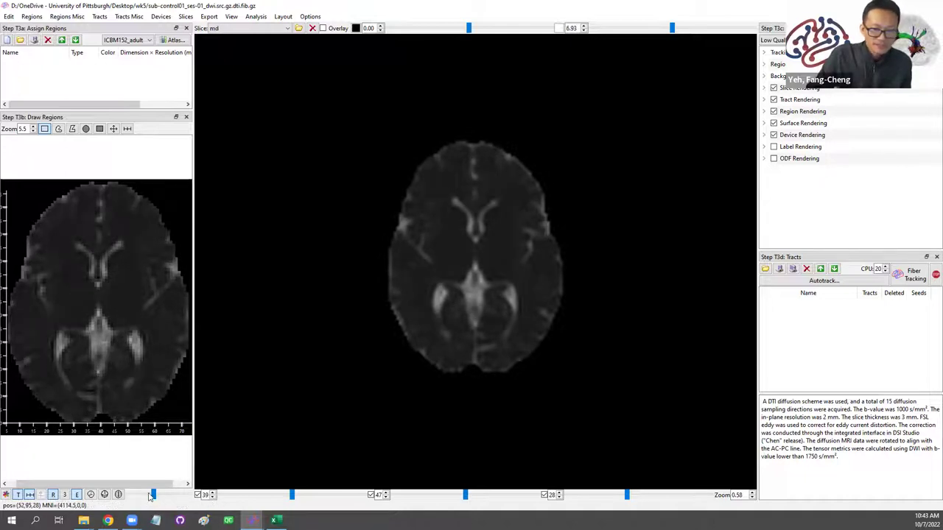
Step: Move to axial slice 36 and compare the rd and ad maps around the lateral ventricles
scroll(154, 459, "up", 8)
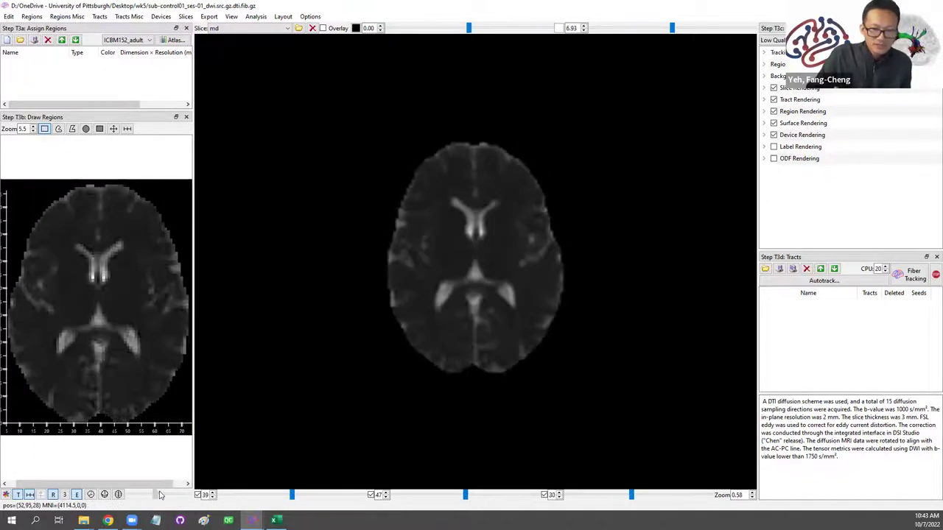
key("Up")
key("Down")
left_click(226, 28)
left_click(218, 68)
key("Down")
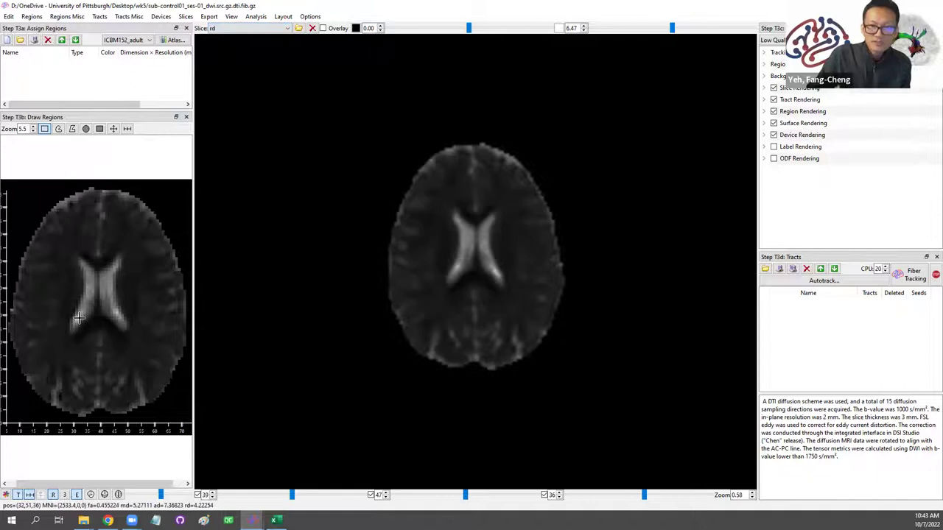
key("Up")
key("Down")
key("Up")
key("Down")
key("Up")
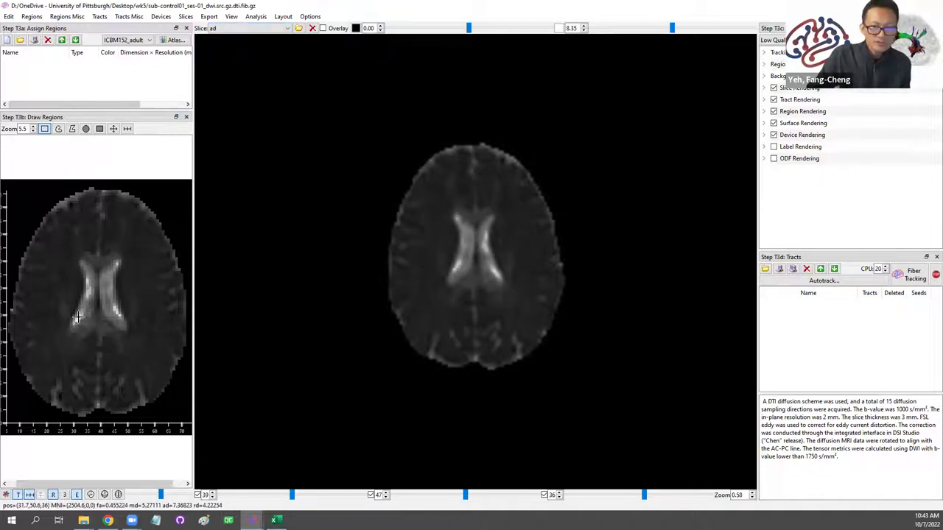
key("Down")
key("Up")
key("Down")
key("Up")
key("Down")
key("Up")
key("Down")
key("Up")
key("Down")
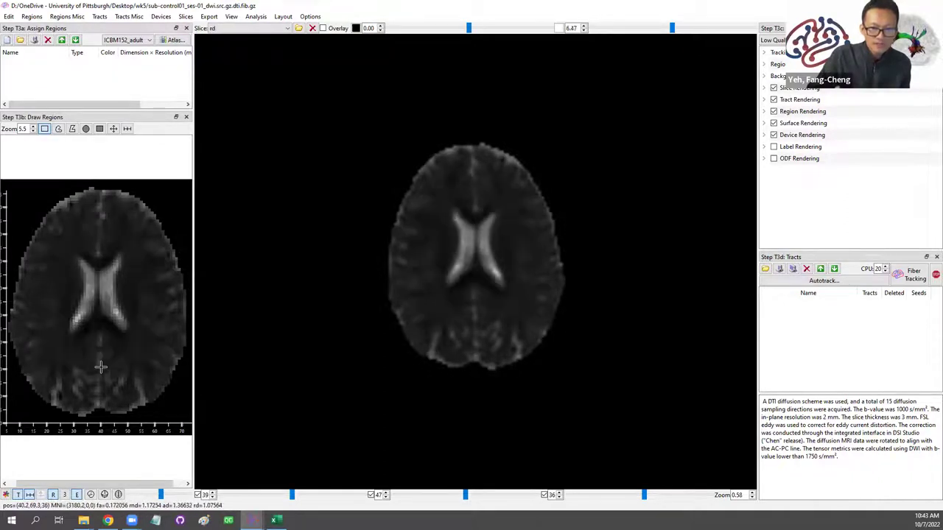
key("Up")
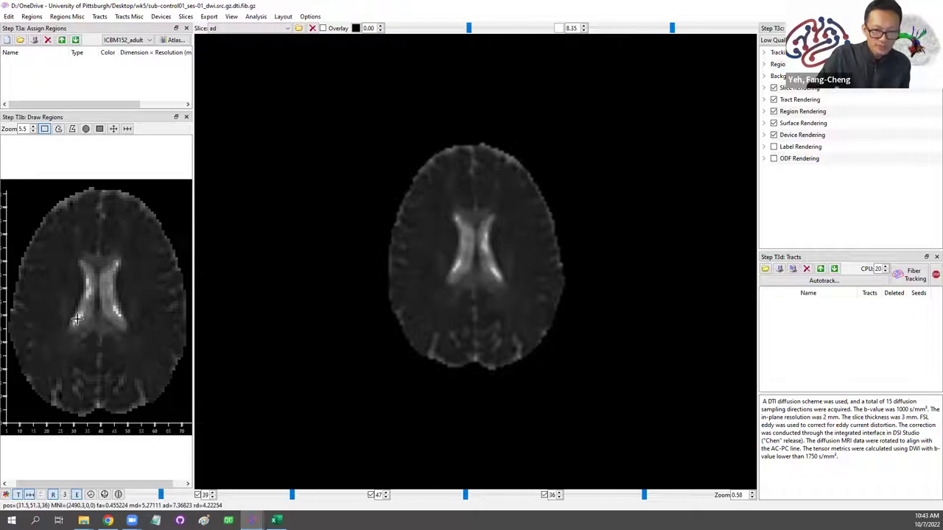
key("Down")
key("Up")
key("Down")
key("Up")
key("Down")
key("Up")
key("Down")
key("Up")
Step: Alternate between the md and ad maps on axial slice 36 to compare them, ending on ad
key("Up")
key("Down")
key("Up")
key("Down")
key("Up")
key("Down")
key("Up")
key("Down")
key("Up")
key("Down")
key("Up")
key("Down")
key("Up")
key("Down")
key("Up")
key("Down")
key("Up")
key("Down")
key("Up")
key("Down")
key("Up")
key("Down")
key("Up")
key("Down")
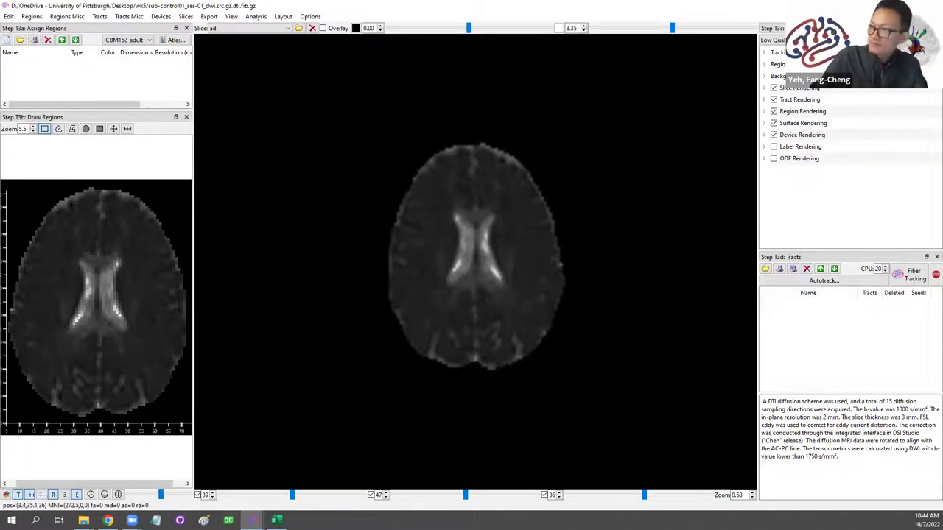
Step: Leave the DTI view, open sub-control01_ses-01_dwi.src.gz.gqi.1.25.fib.gz in a maximized window, and move to axial slice 31
left_click(913, 6)
left_click(858, 103)
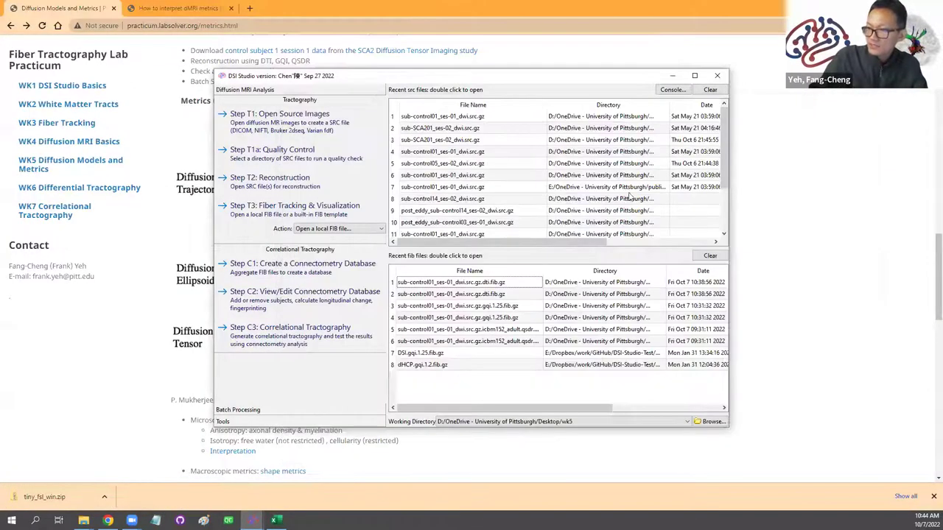
double_click(509, 307)
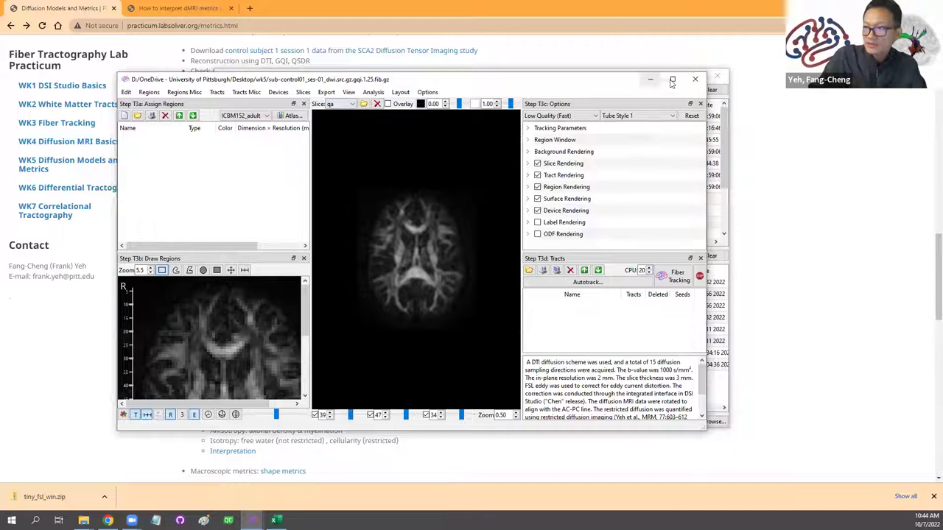
left_click(671, 79)
mouse_move(159, 494)
left_mouse_down()
mouse_move(147, 499)
mouse_move(156, 495)
left_mouse_up()
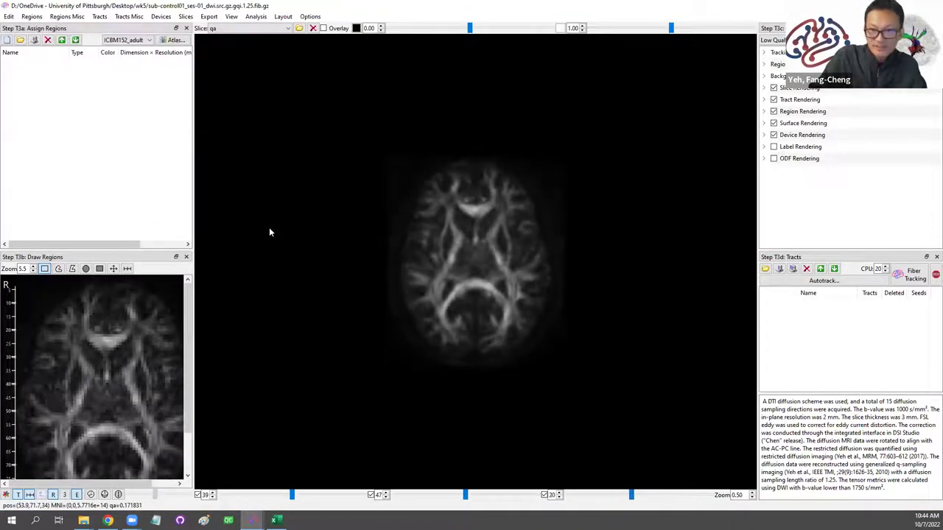
Step: Display the iso map in an enlarged region-drawing view and examine it from axial slice 31 down to 28
left_click(258, 30)
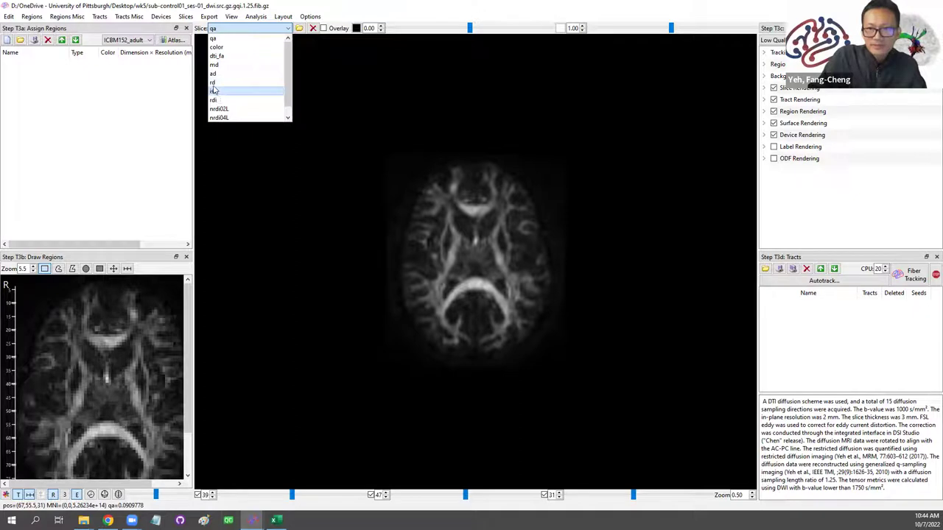
left_click(214, 91)
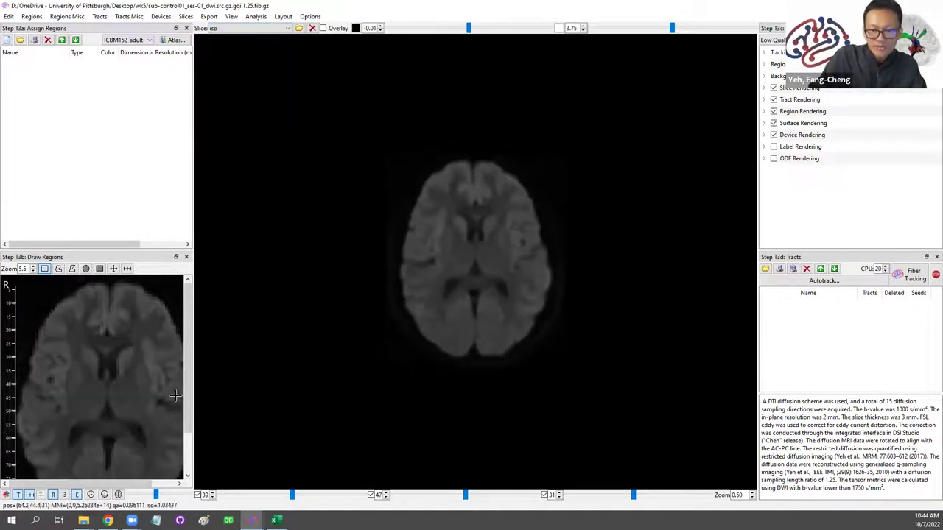
left_click_drag(156, 498, 154, 497)
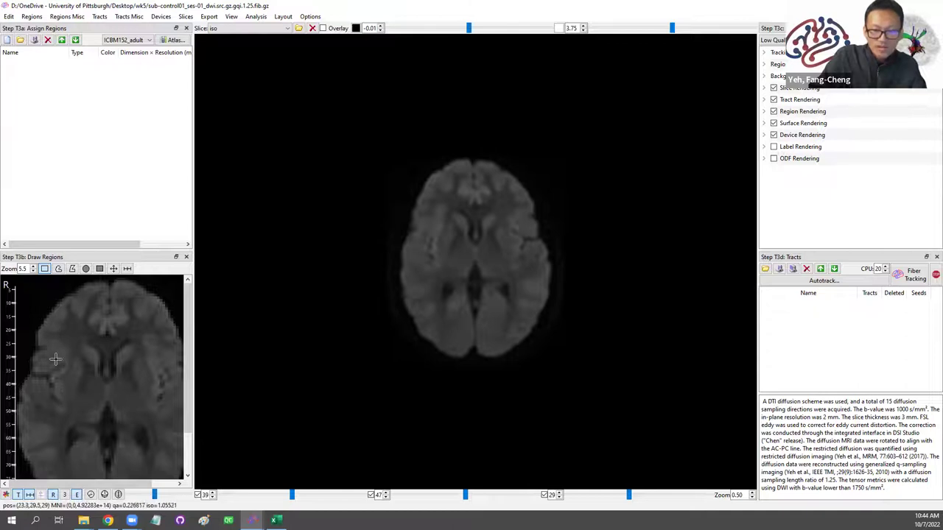
left_click_drag(129, 248, 139, 98)
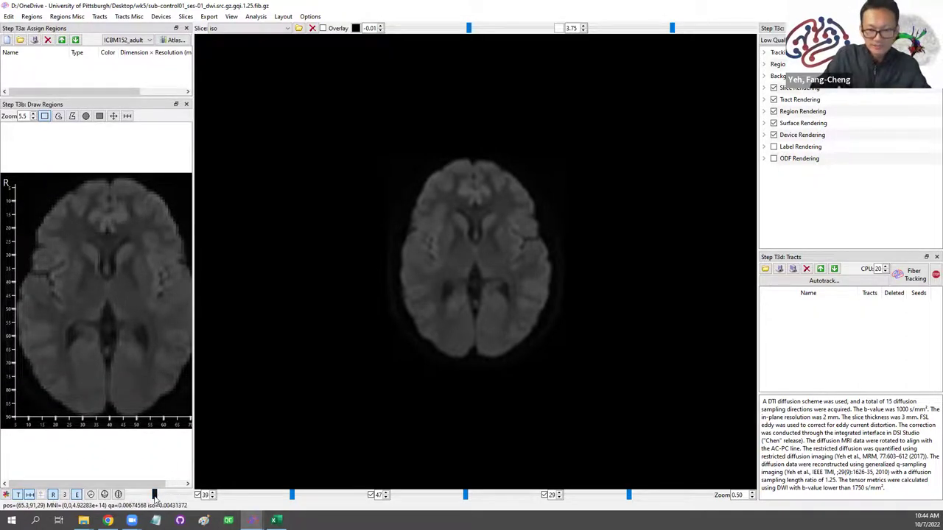
scroll(89, 332, "down", 2)
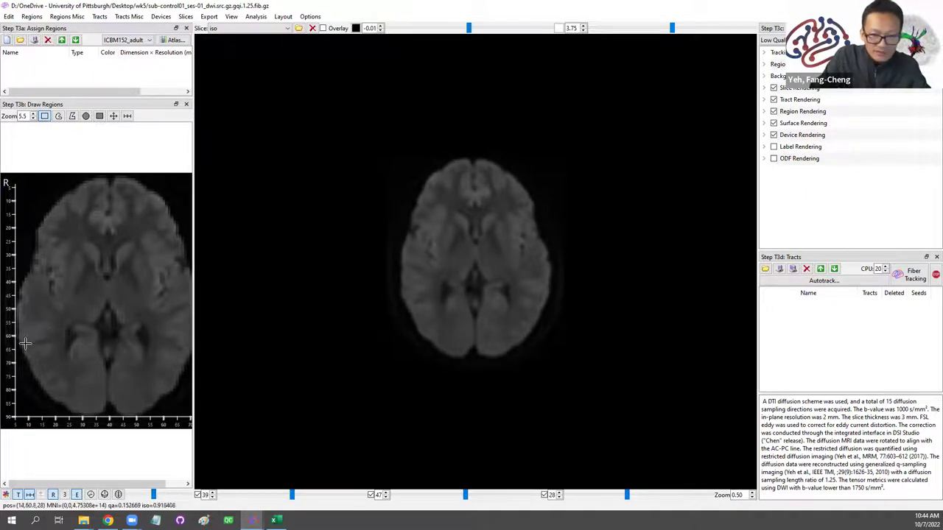
left_click(257, 29)
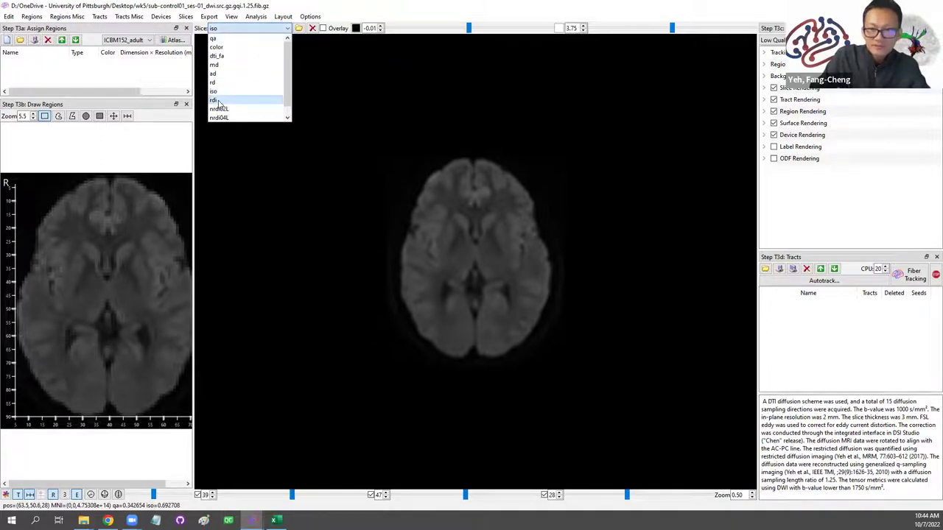
key("Escape")
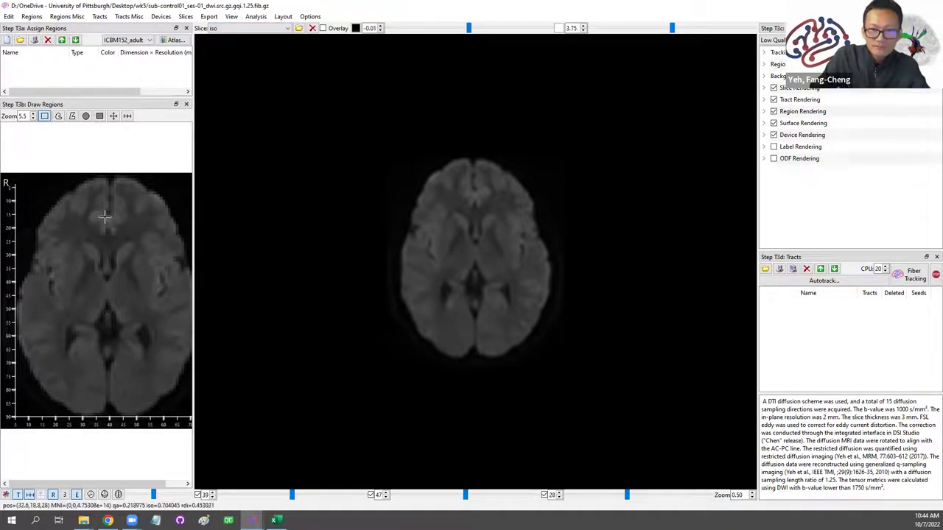
scroll(226, 32, "down", 2)
scroll(227, 32, "up", 2)
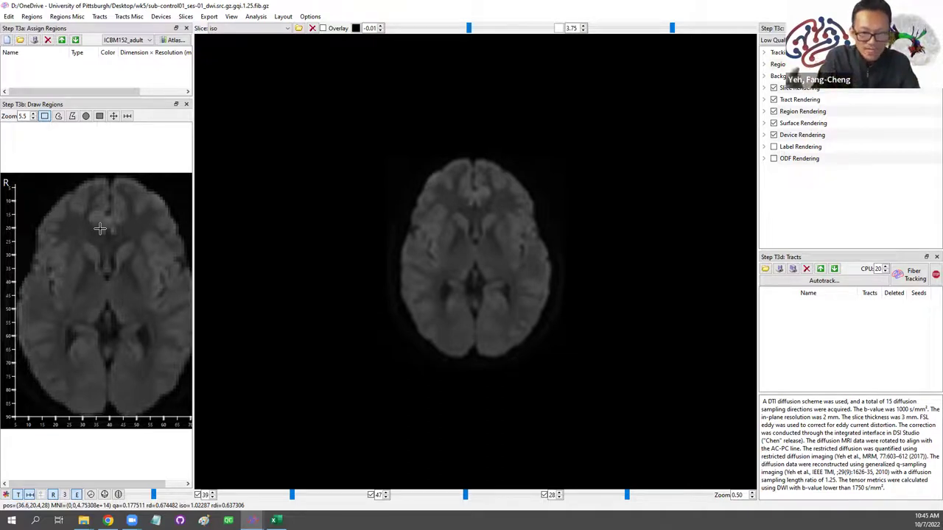
Step: Compare the rdi and nrdi02L maps on axial slice 28, ending on nrdi02L
left_click(255, 30)
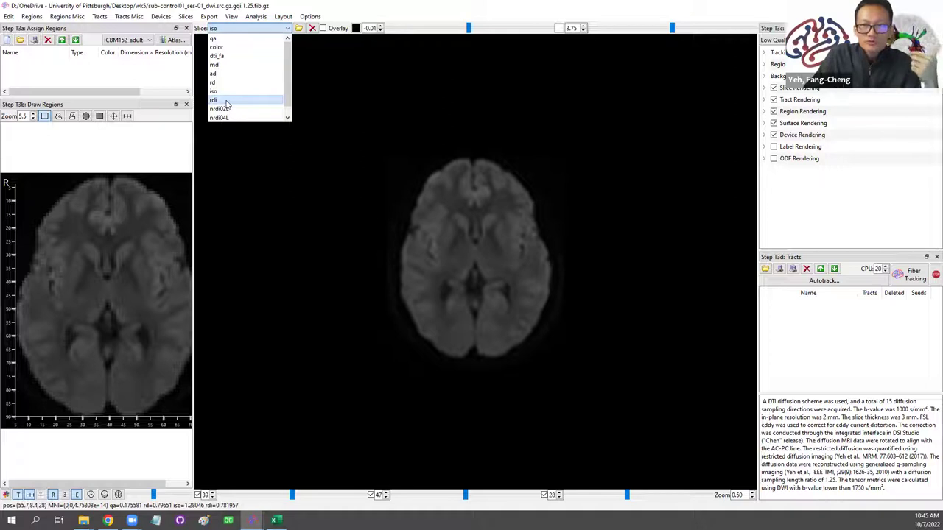
left_click(213, 100)
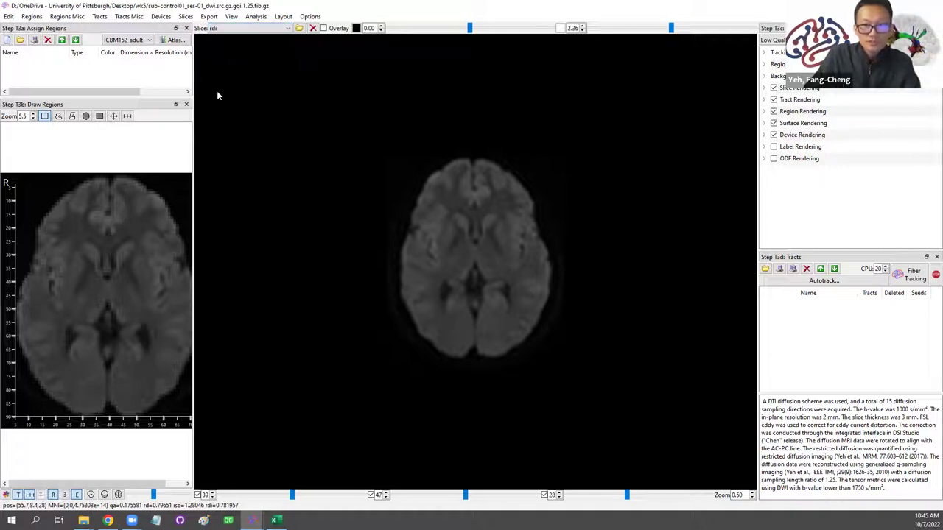
left_click(238, 29)
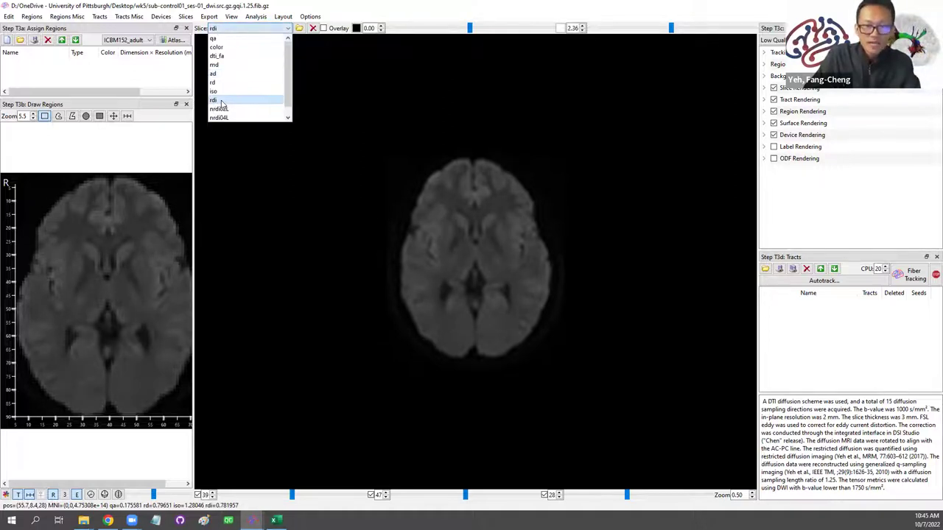
left_click(218, 108)
left_click(235, 30)
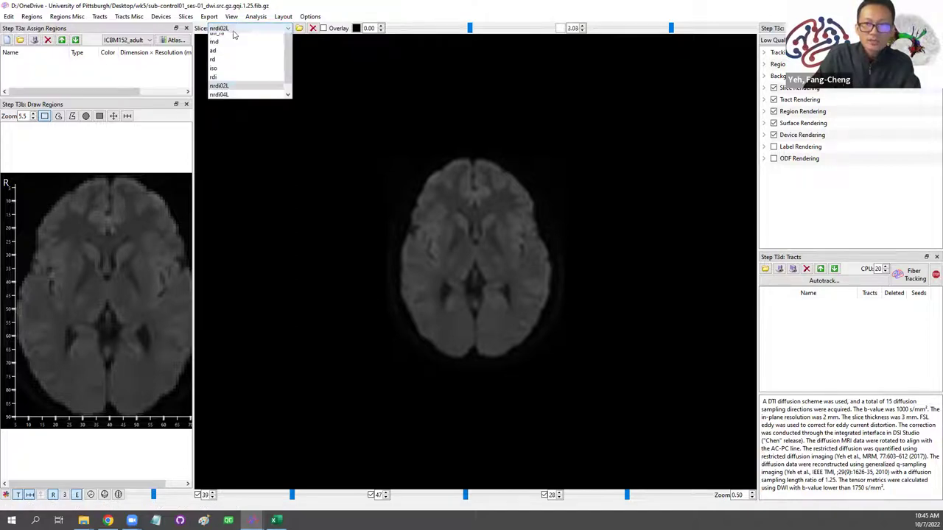
left_click(215, 101)
left_click(243, 30)
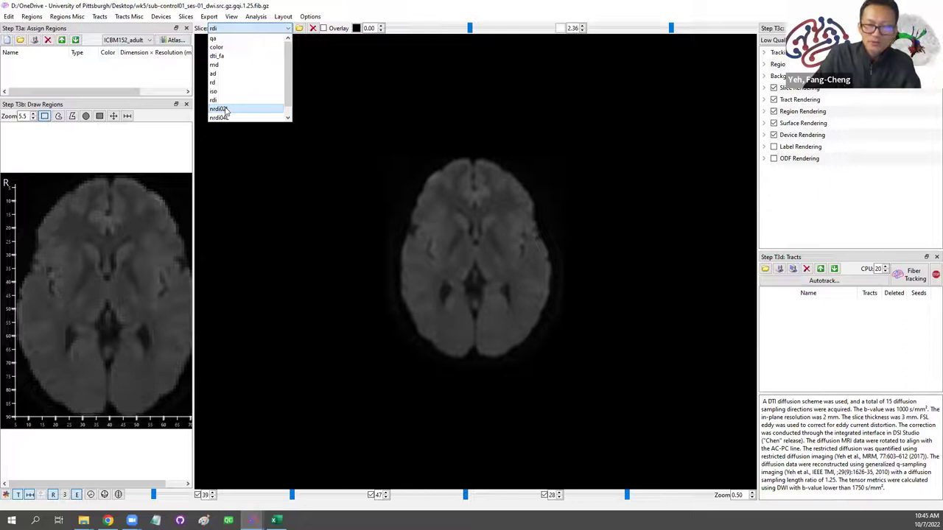
left_click(225, 109)
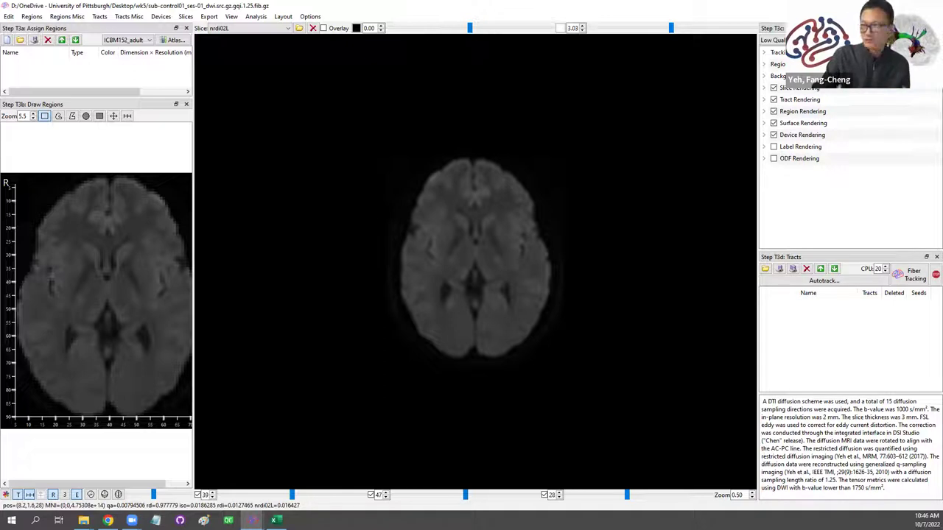
Step: Close the GQI window and revisit the course page's diffusion models table to review each method's b-table requirements and metrics
key("alt+F4")
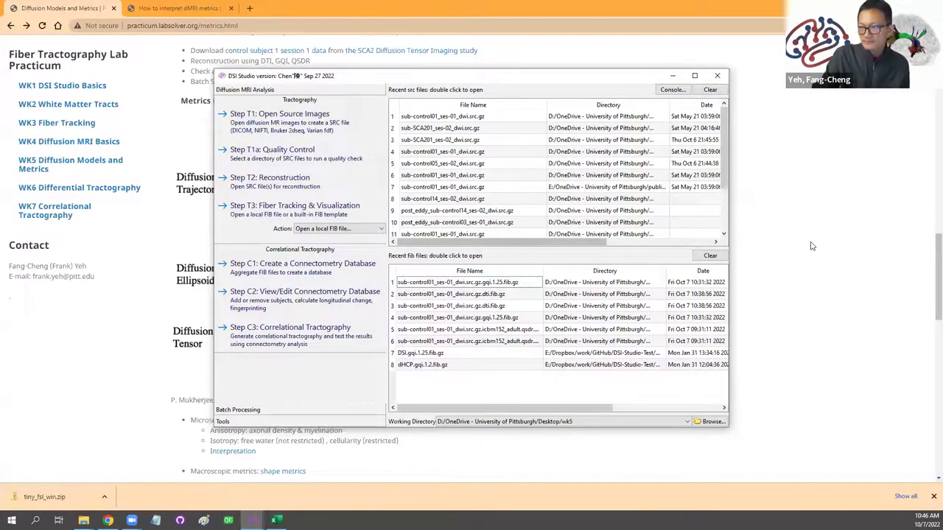
left_click(763, 294)
scroll(753, 295, "up", 3)
scroll(752, 295, "up", 3)
scroll(743, 292, "down", 2)
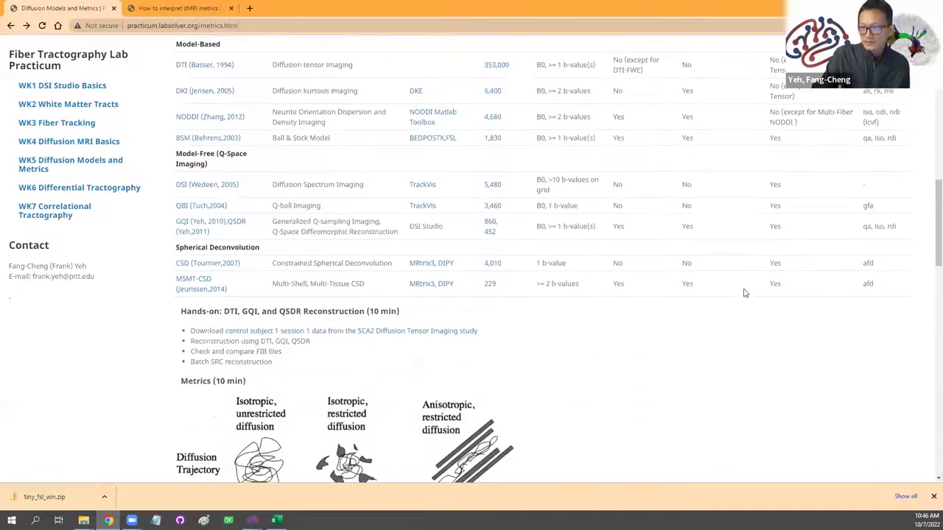
scroll(762, 148, "up", 1)
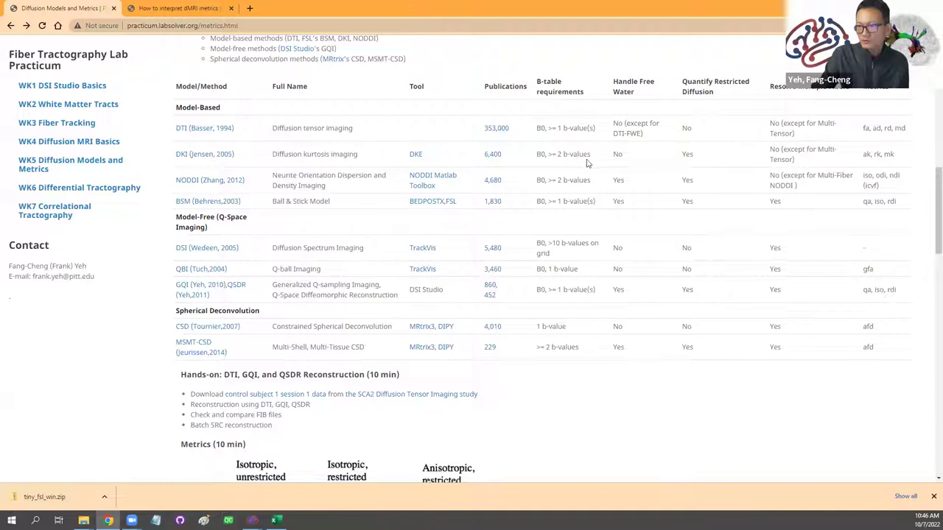
scroll(743, 299, "down", 2)
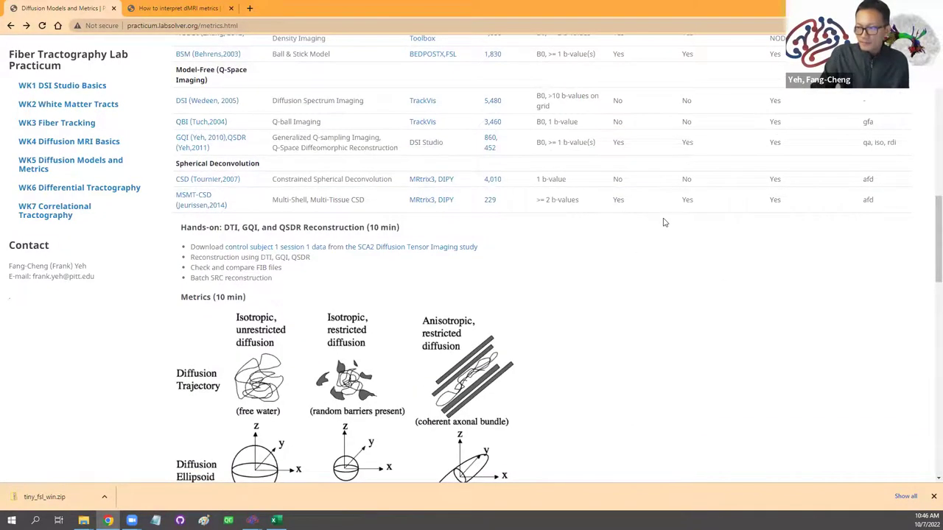
scroll(665, 221, "up", 3)
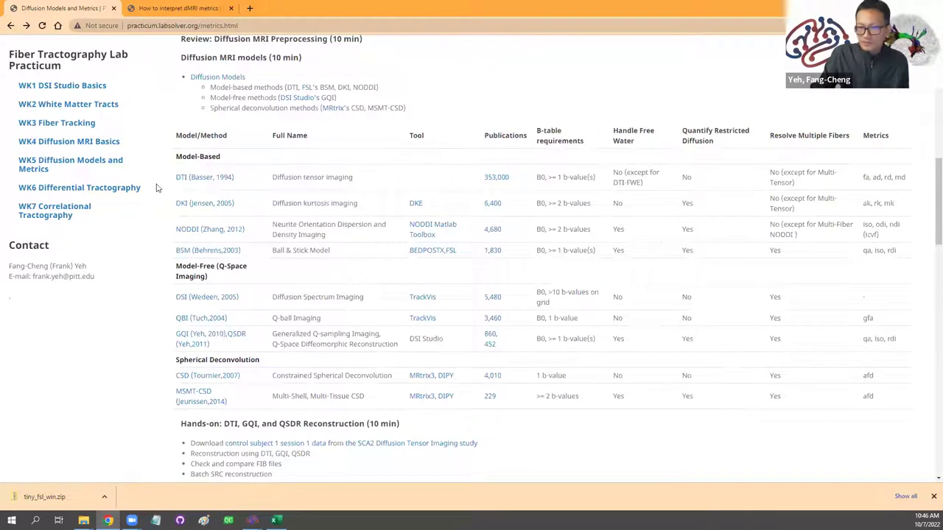
Step: Examine the course page's macroscopic shape metrics section and its tract illustrations of length, span, diameter, area, volume, curl and irregularity
scroll(625, 273, "down", 5)
scroll(597, 272, "down", 6)
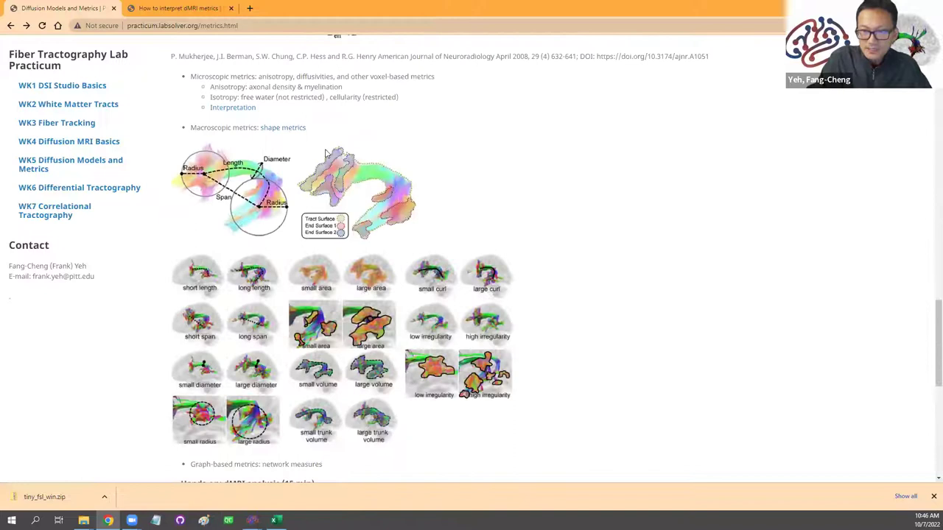
scroll(268, 156, "up", 1)
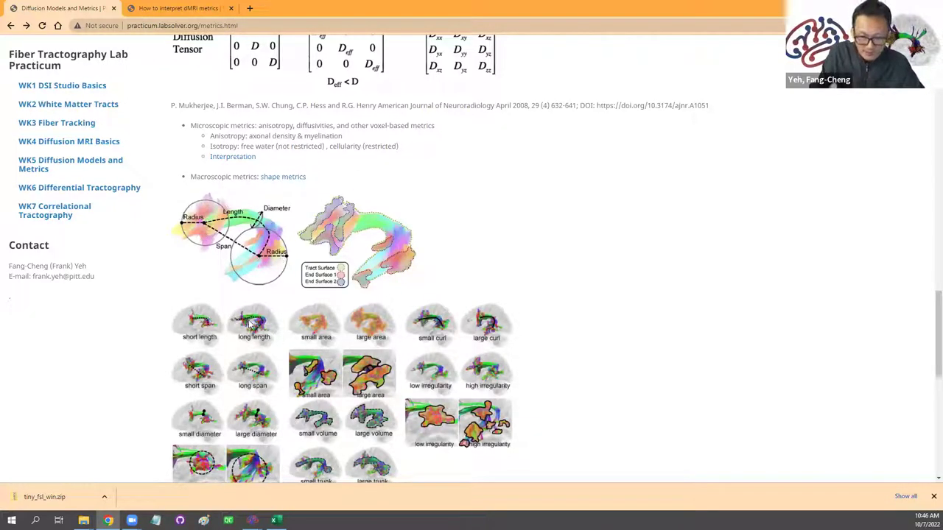
scroll(401, 316, "down", 1)
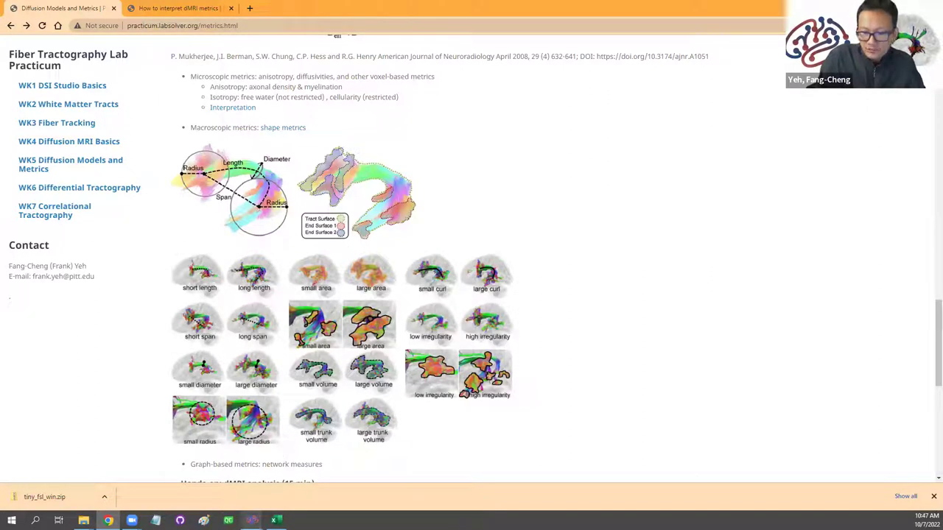
mouse_move(251, 520)
left_click(341, 484)
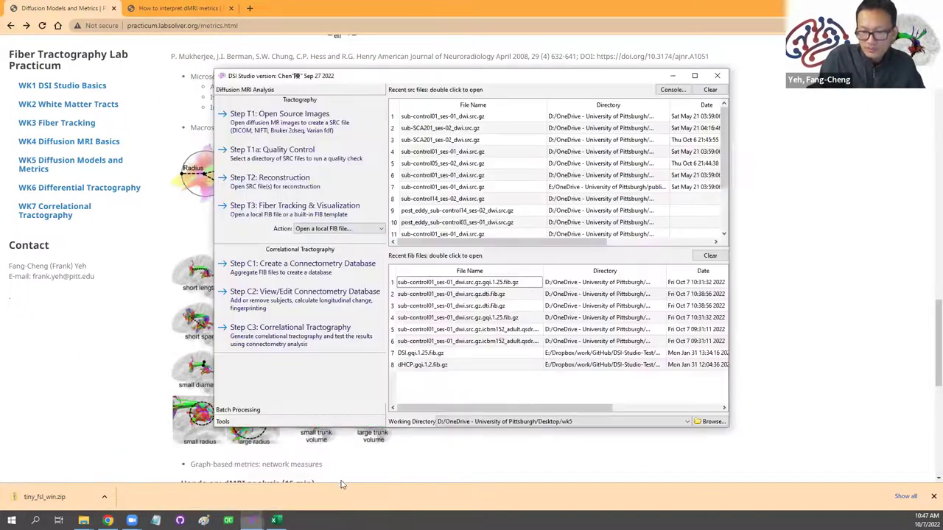
left_click(152, 379)
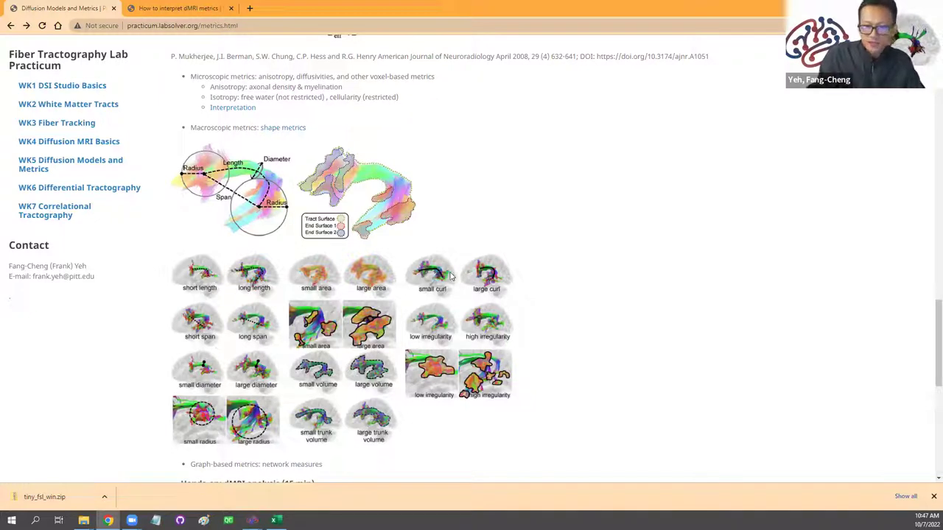
Step: Read the hands-on dMRI analysis instructions for region-based, tract-based and group-wise analysis on the course page
scroll(460, 323, "down", 2)
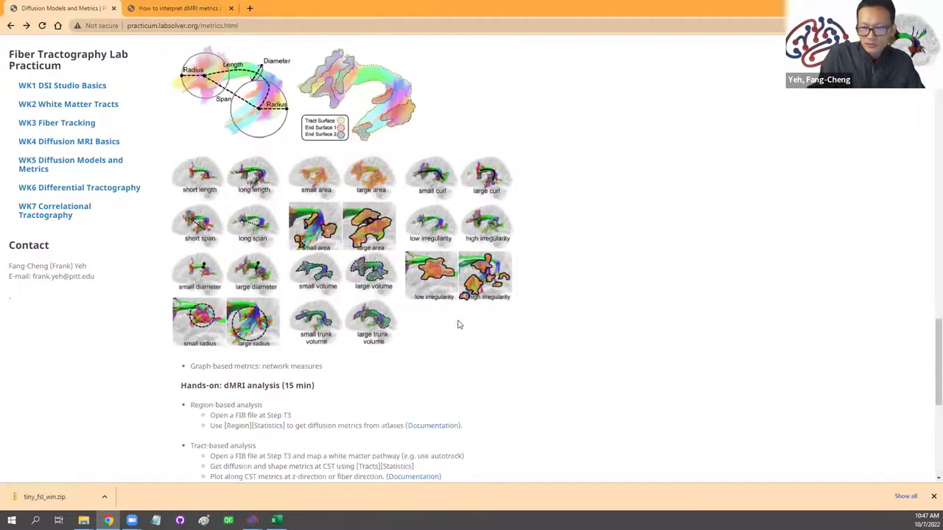
scroll(463, 322, "down", 2)
scroll(479, 308, "down", 1)
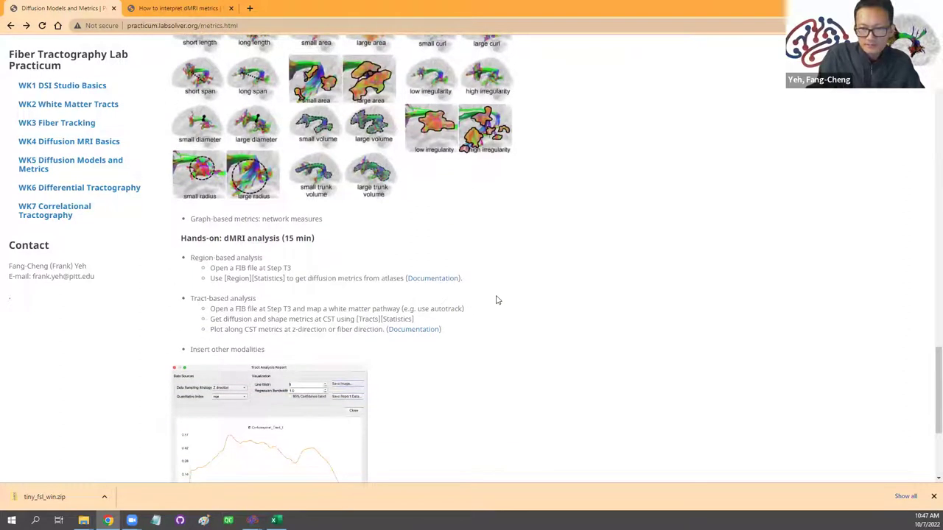
scroll(507, 302, "down", 3)
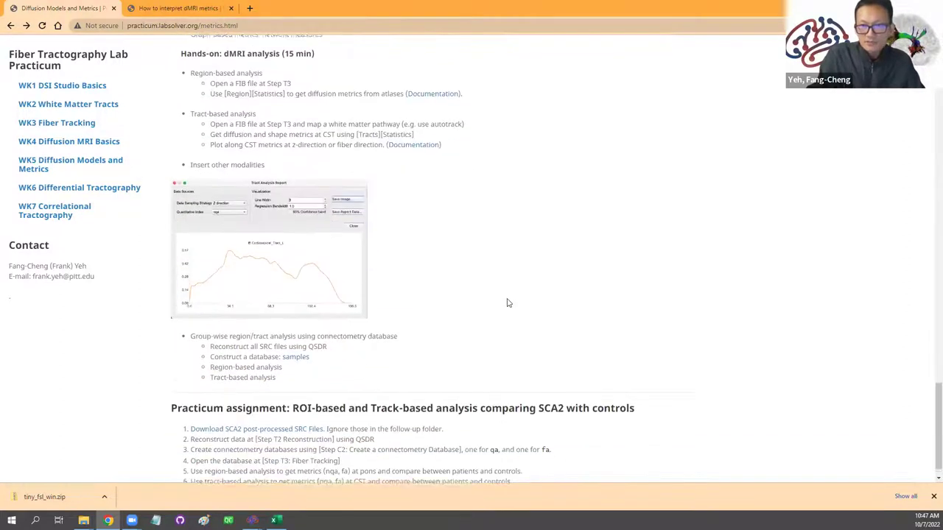
scroll(505, 301, "up", 1)
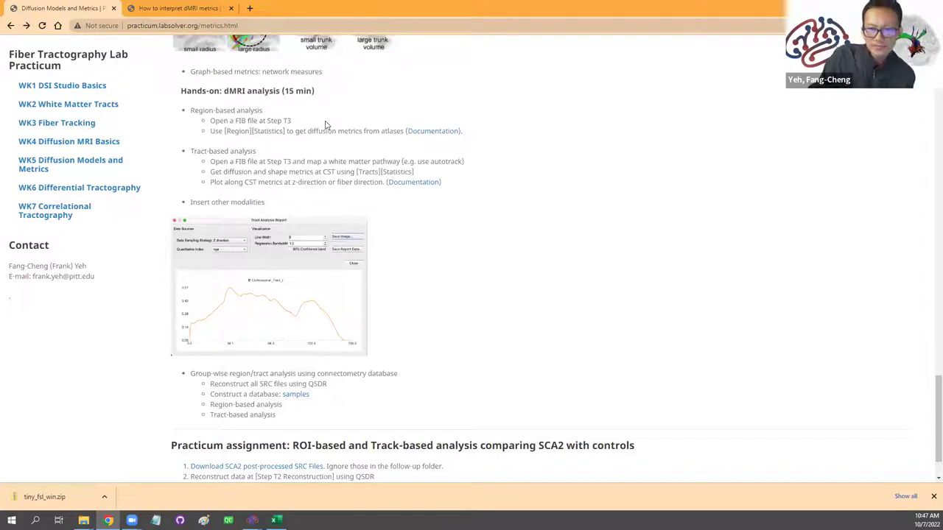
Step: Switch to DSI Studio, close a spare main window, and open sub-control01_ses-01_dwi.src.gz.gqi.1.25.fib.gz in a maximized window
mouse_move(252, 521)
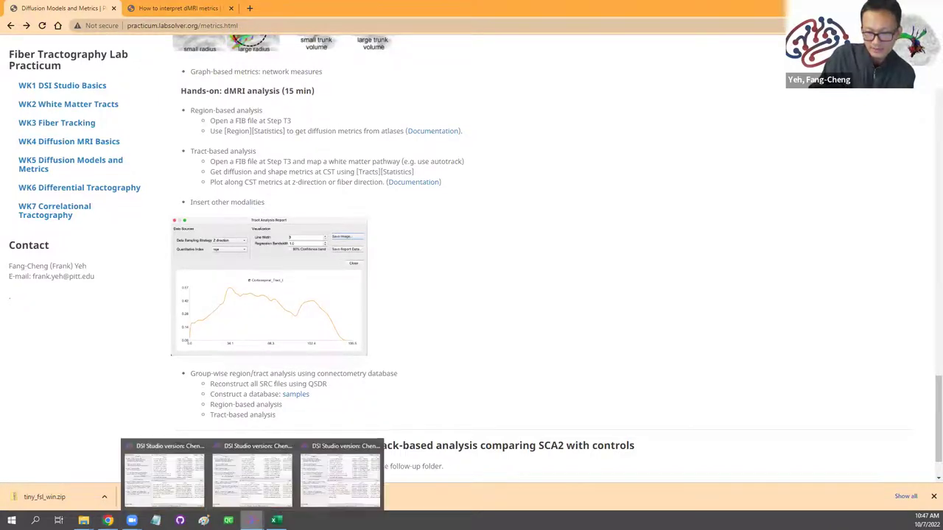
left_click(335, 477)
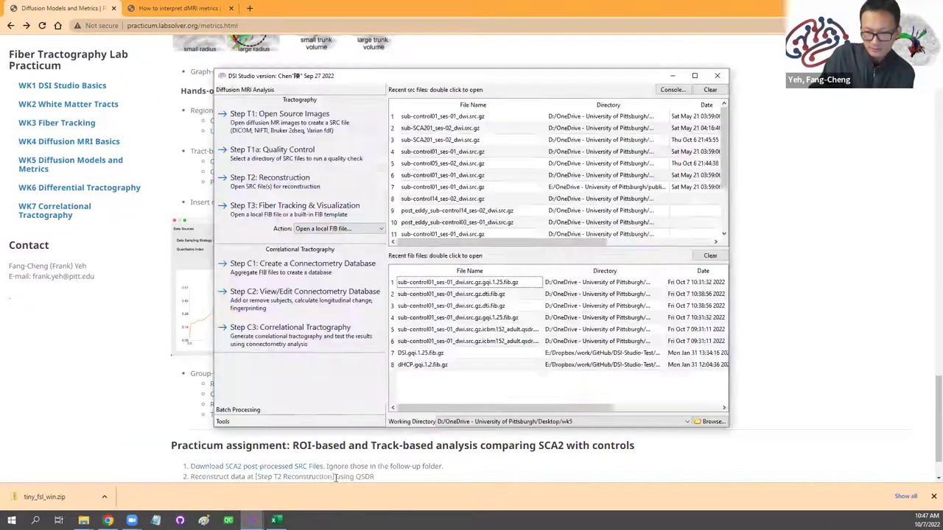
left_click(716, 75)
mouse_move(252, 520)
left_click(291, 479)
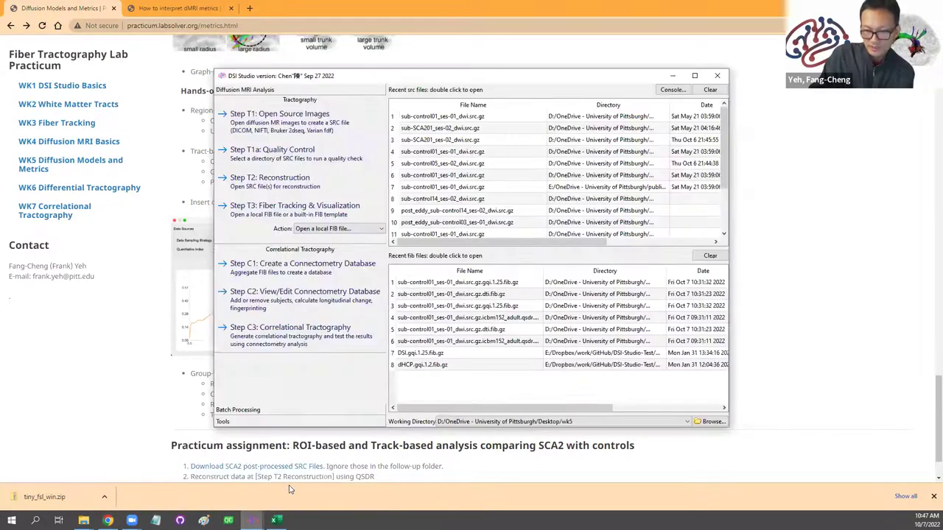
double_click(472, 284)
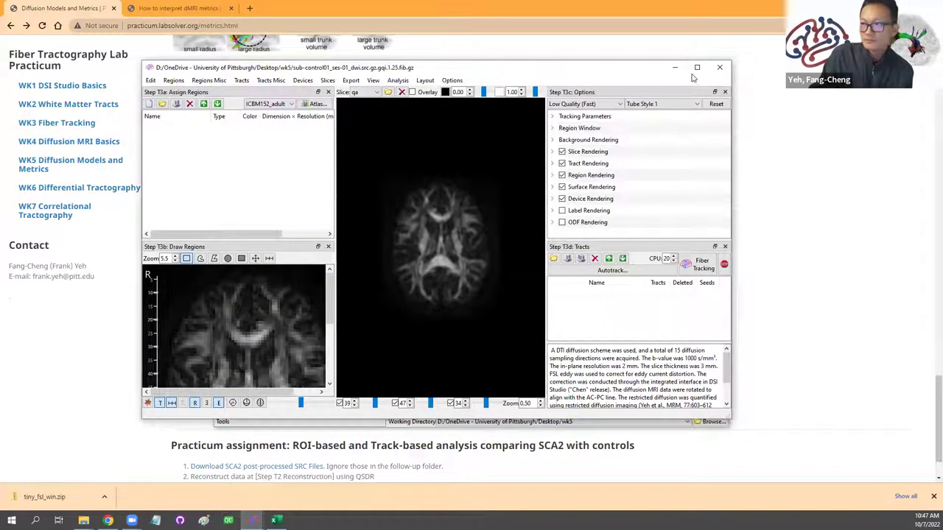
left_click(695, 66)
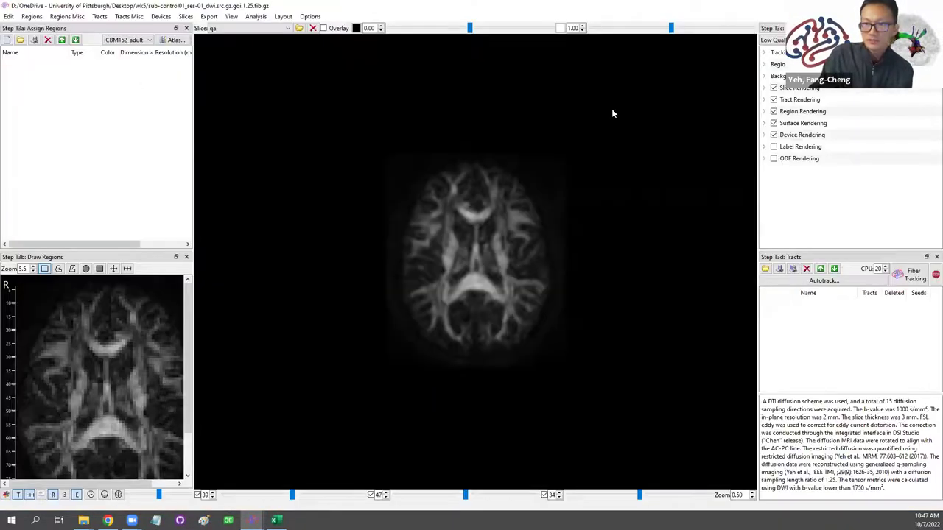
Step: Enlarge the region-drawing view and draw a spherical region over the right frontal area, centred at about voxel (25, 23, 33)
left_click(264, 30)
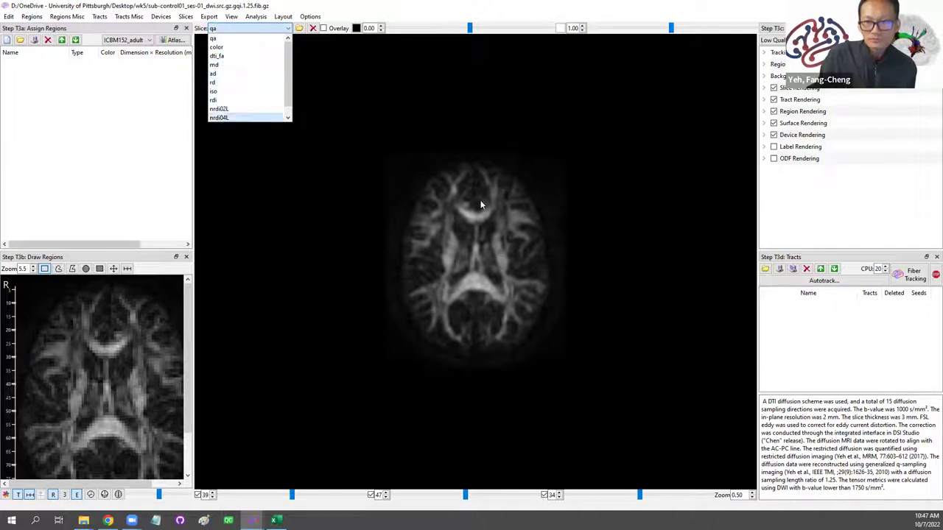
left_click(423, 227)
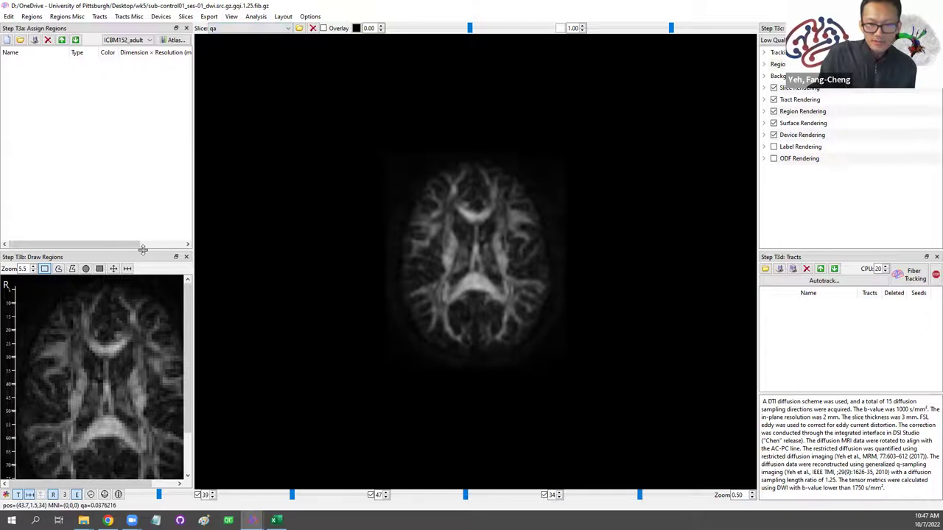
left_click_drag(143, 251, 155, 123)
left_click_drag(193, 160, 242, 160)
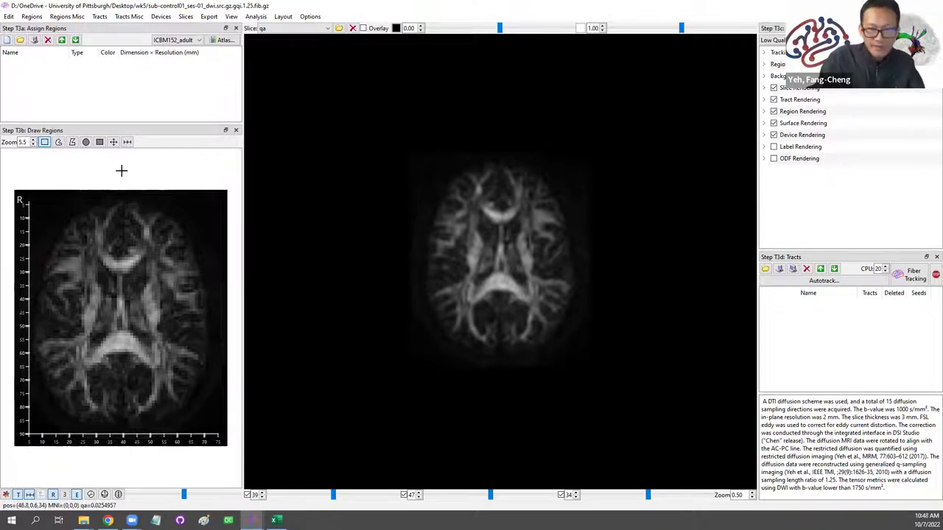
left_click(88, 257)
left_click(113, 266)
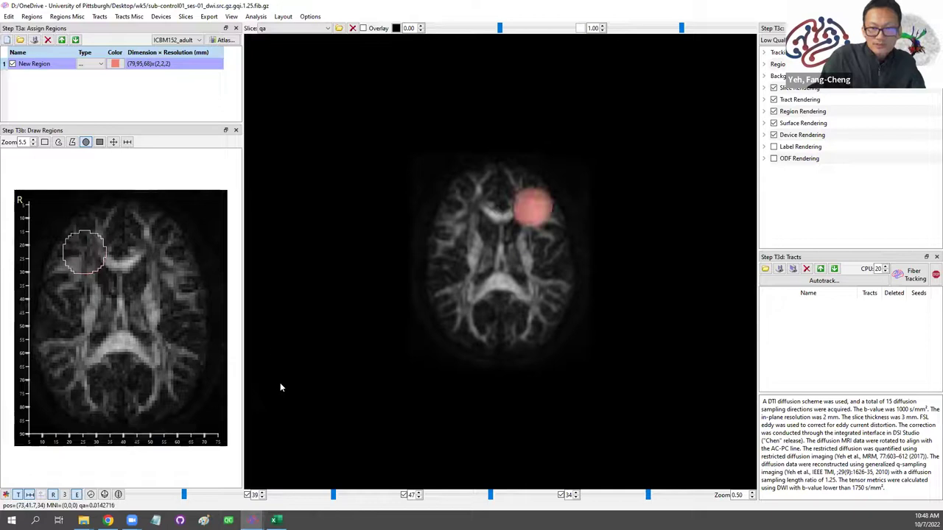
Step: Show the detailed statistics of the spherical region and review its shape and diffusion metrics
left_click(34, 17)
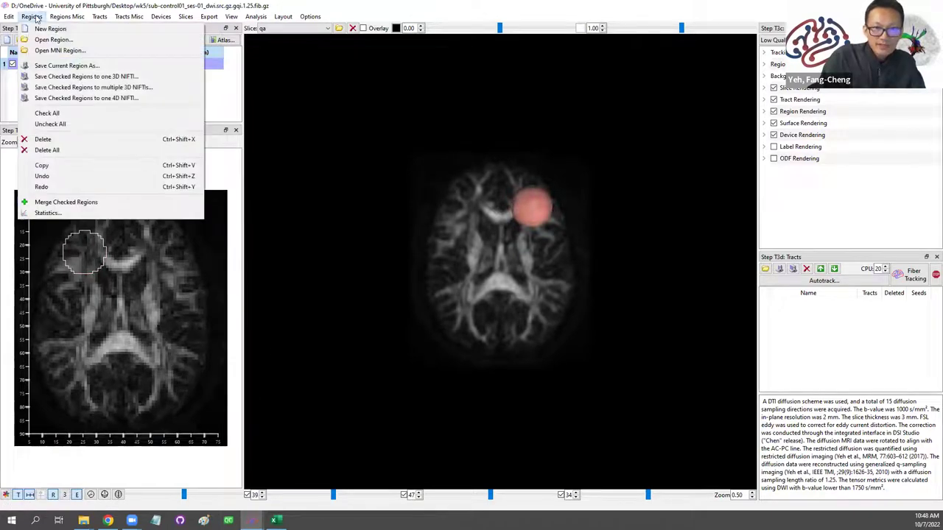
left_click(46, 212)
left_click(537, 265)
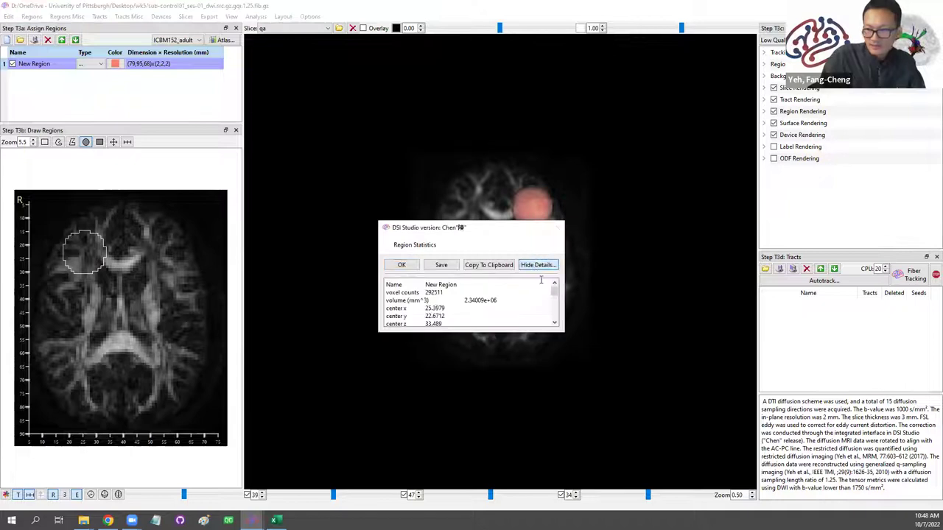
left_click_drag(554, 289, 478, 292)
scroll(458, 308, "down", 4)
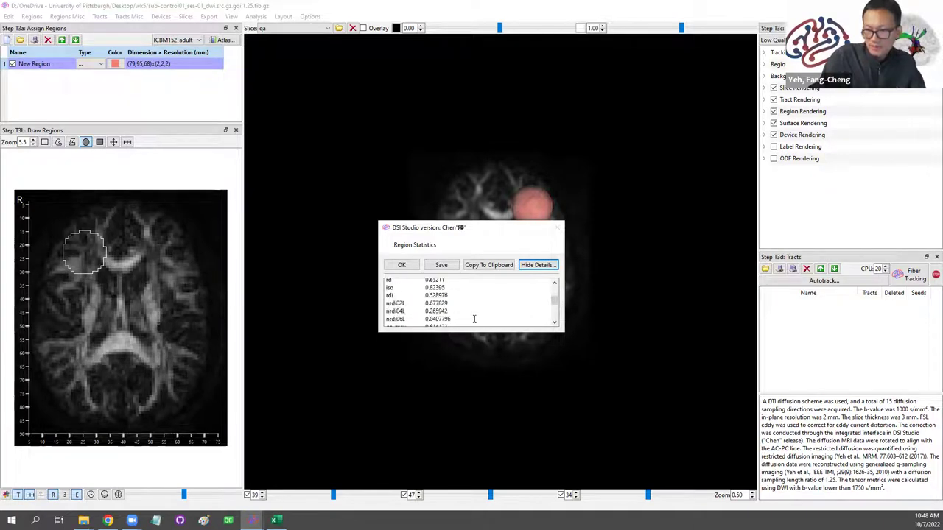
scroll(450, 306, "up", 3)
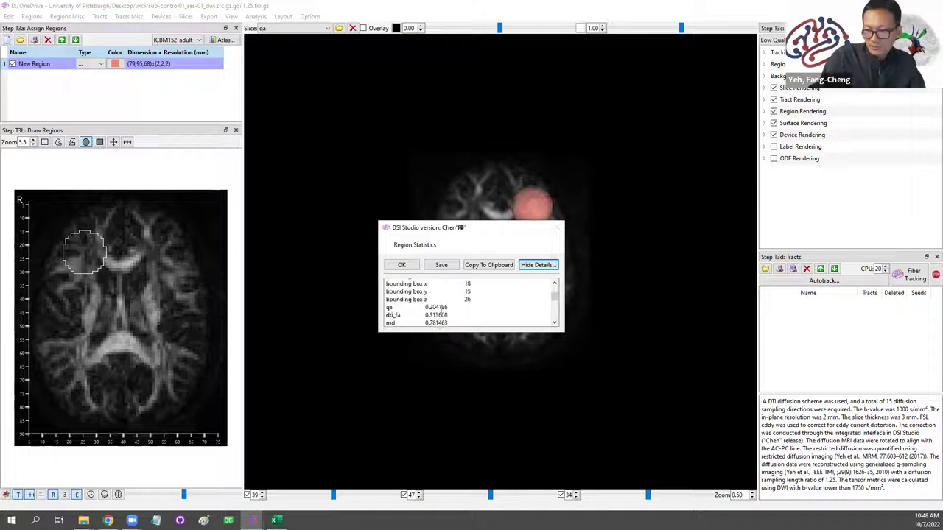
left_click(402, 265)
Step: Delete the spherical region and add all regions of the ATAG_basal_ganglia atlas to the region list
left_click(48, 40)
left_click(222, 41)
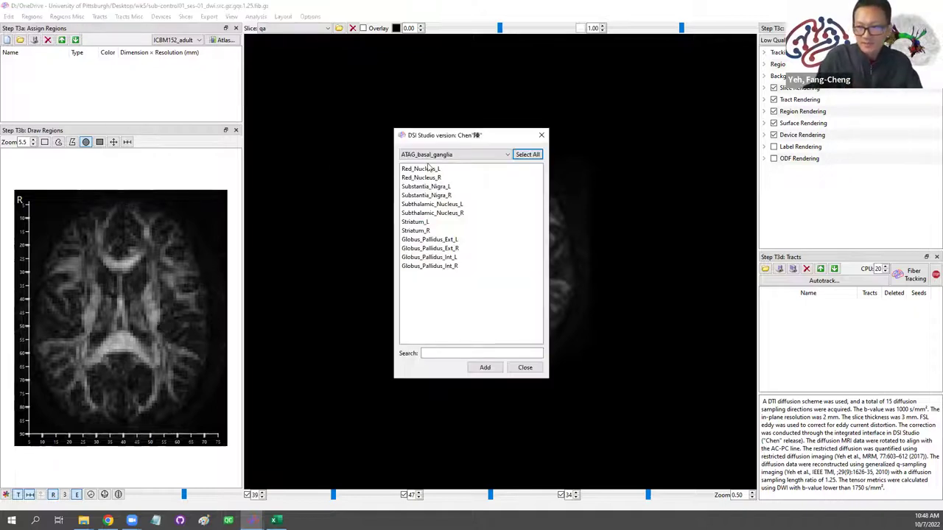
left_click(527, 154)
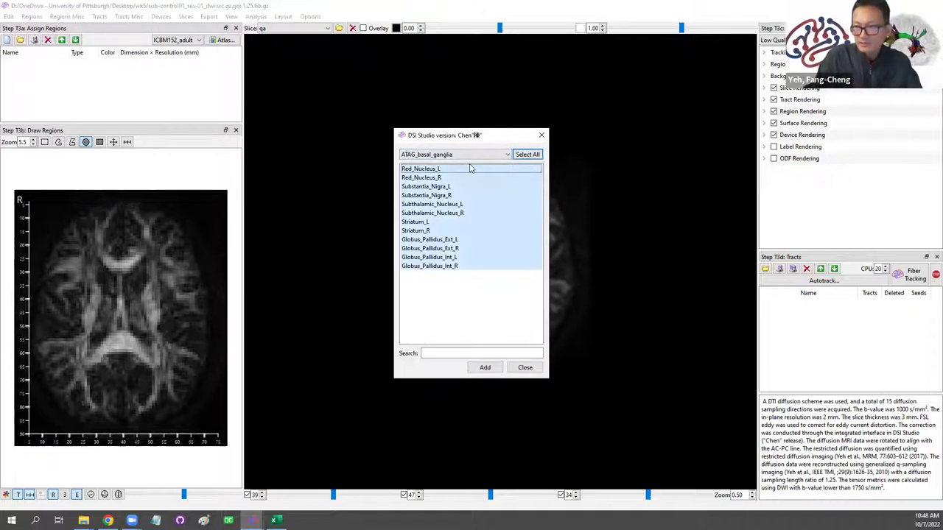
left_click(482, 367)
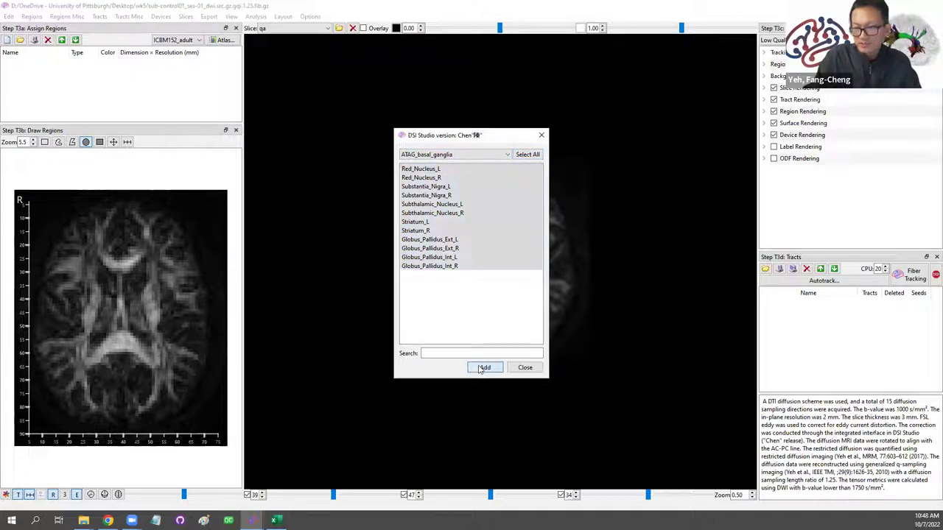
left_click(524, 368)
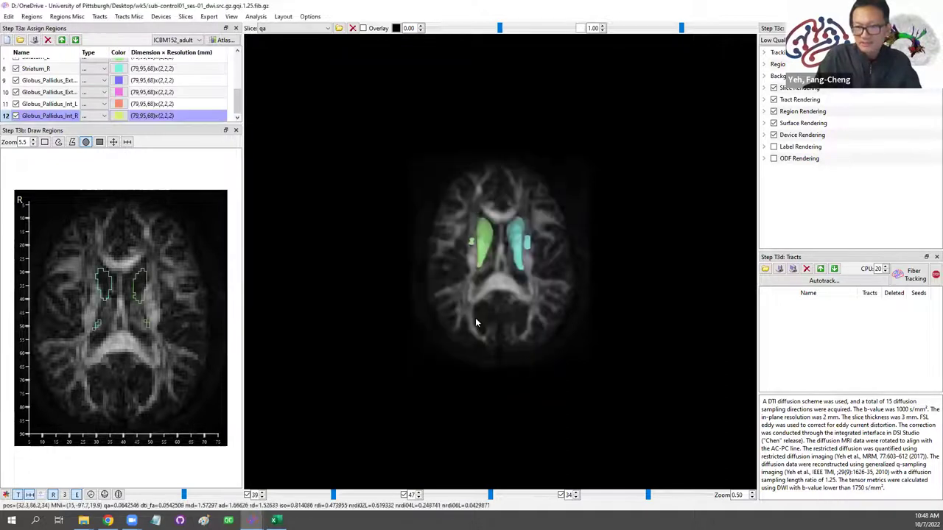
Step: Copy the statistics of the basal ganglia regions and paste them into a new sheet of the report.txt workbook in Excel
left_click(31, 16)
left_click(43, 214)
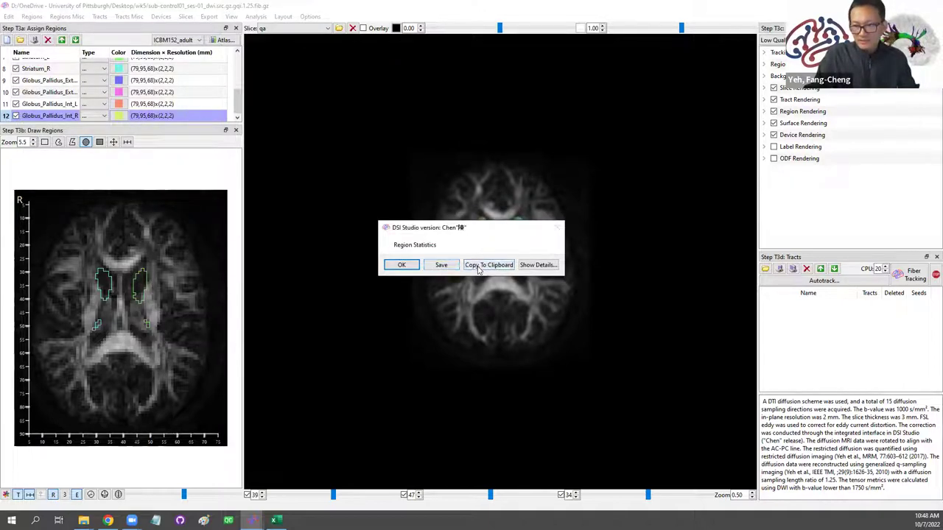
left_click(479, 269)
left_click(274, 521)
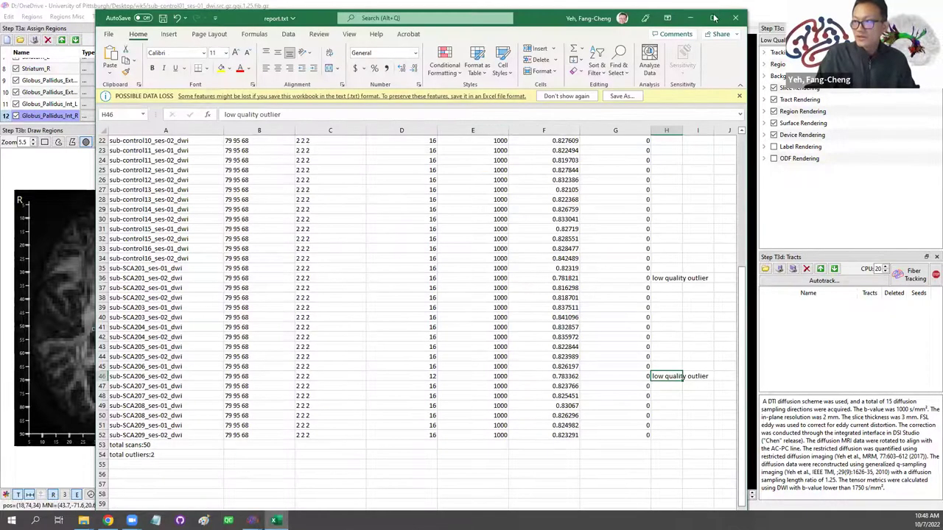
left_click(718, 10)
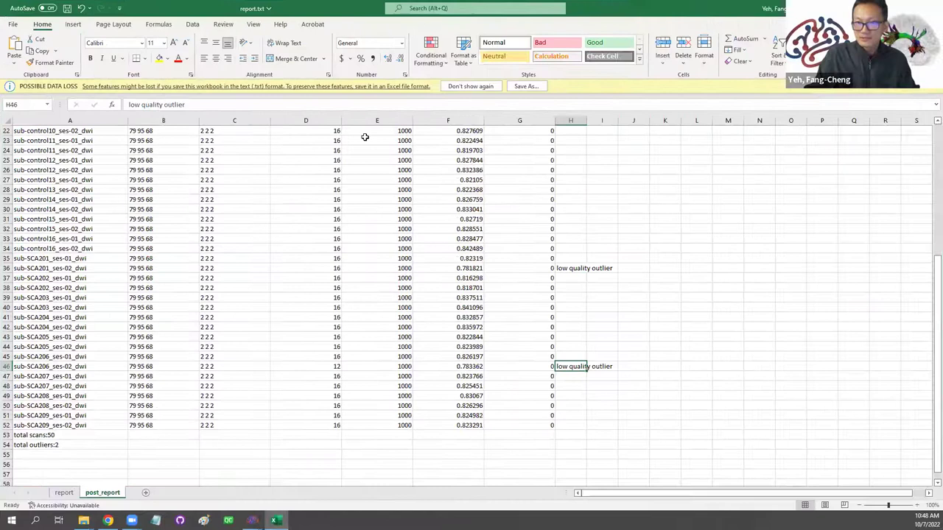
left_click(145, 492)
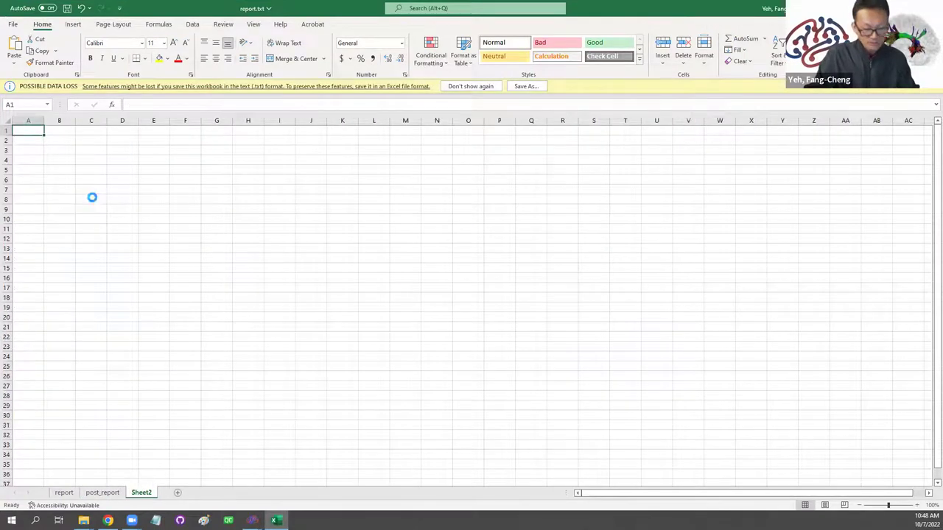
key("ctrl+v")
Step: Examine the pasted statistics table, checking the region columns and the diffusion metric rows down to the minimum values
left_click(78, 169)
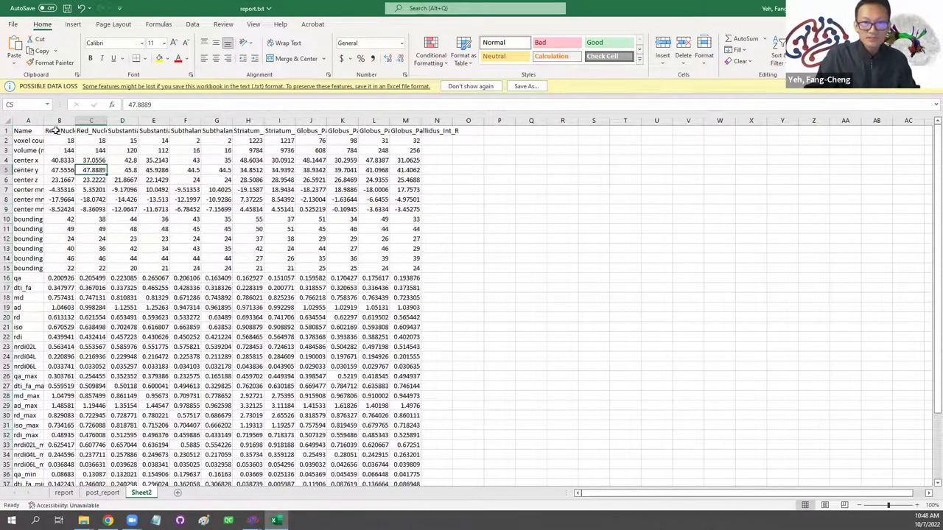
left_click(59, 120)
left_click(91, 120)
left_click(121, 131)
left_click(156, 131)
scroll(183, 227, "down", 4)
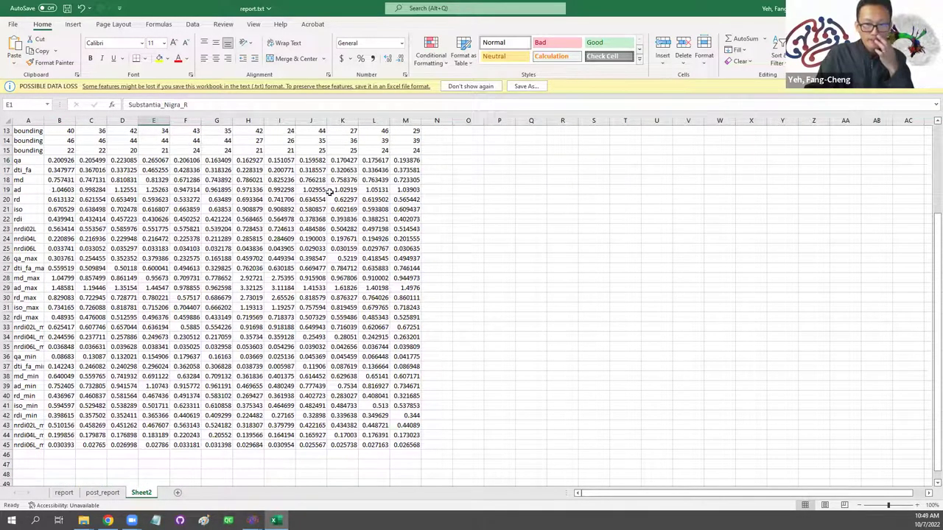
scroll(324, 254, "up", 4)
scroll(62, 289, "down", 1)
scroll(57, 288, "up", 1)
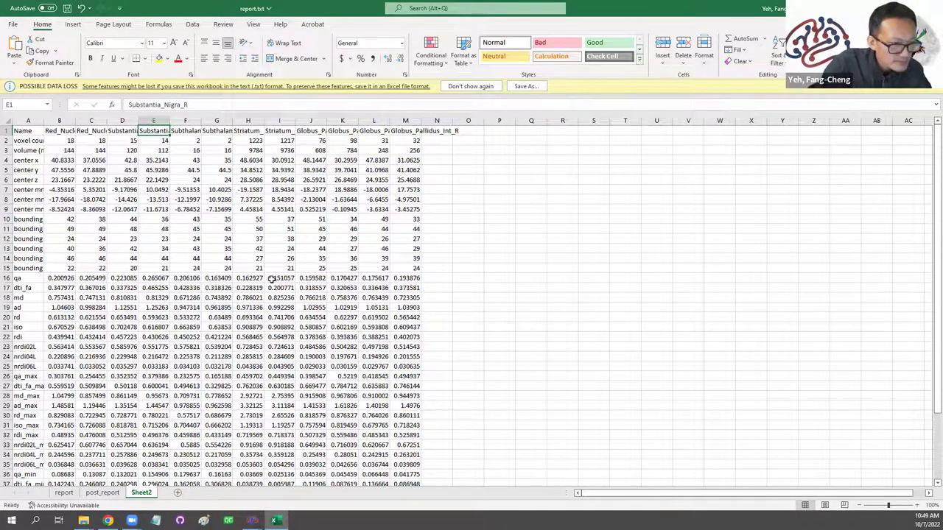
Step: Close the report.txt workbook without saving its changes
left_click(526, 315)
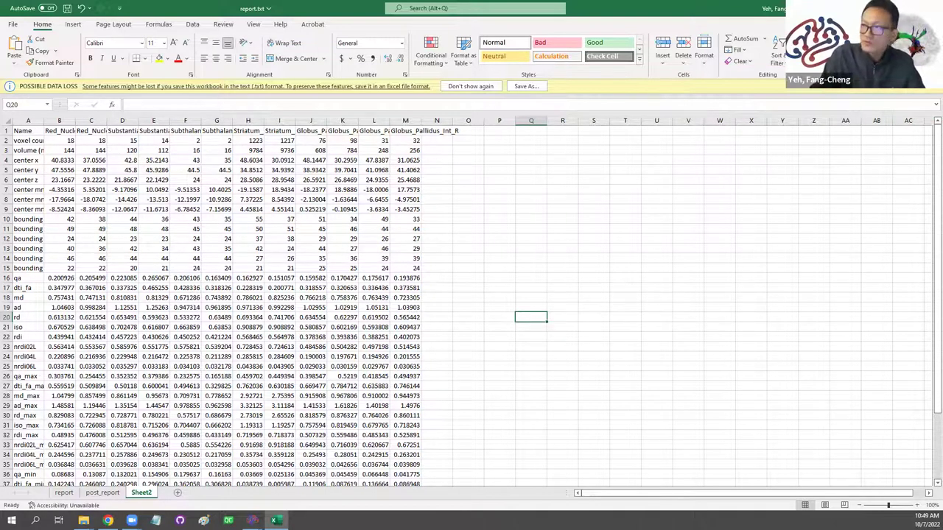
key("super+Down")
left_click(734, 19)
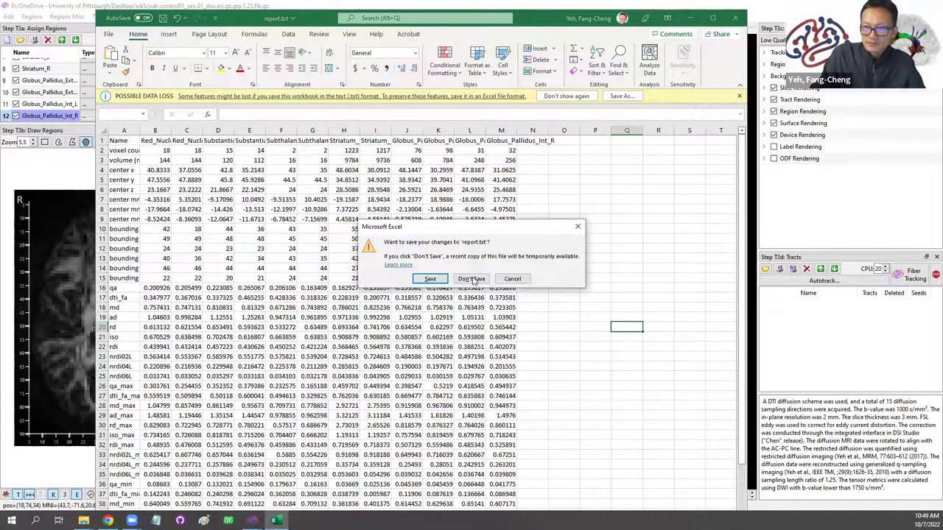
left_click(471, 279)
Step: Switch to Chrome and review the hands-on dMRI analysis instructions for region-based and tract-based analysis
left_click(108, 521)
scroll(378, 257, "up", 1)
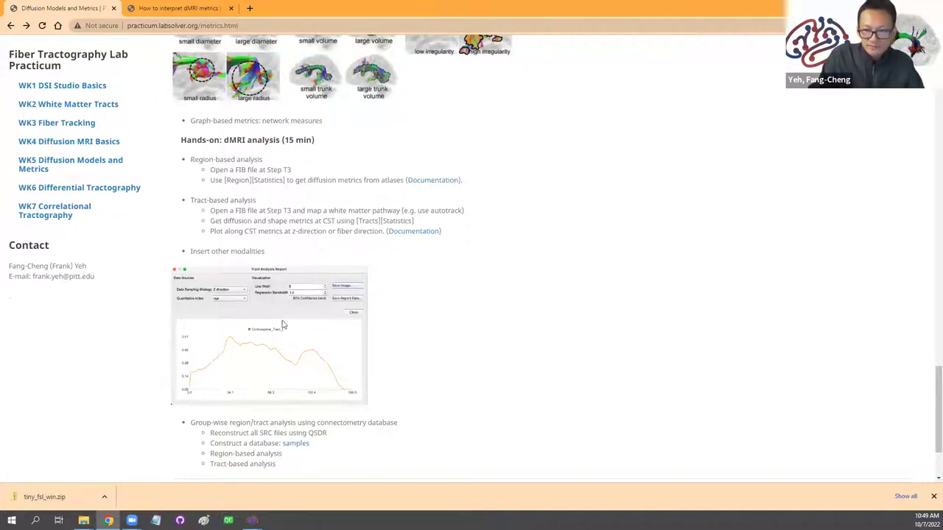
mouse_move(253, 520)
Step: Switch to DSI Studio and delete all basal ganglia regions from the region list
left_click(297, 486)
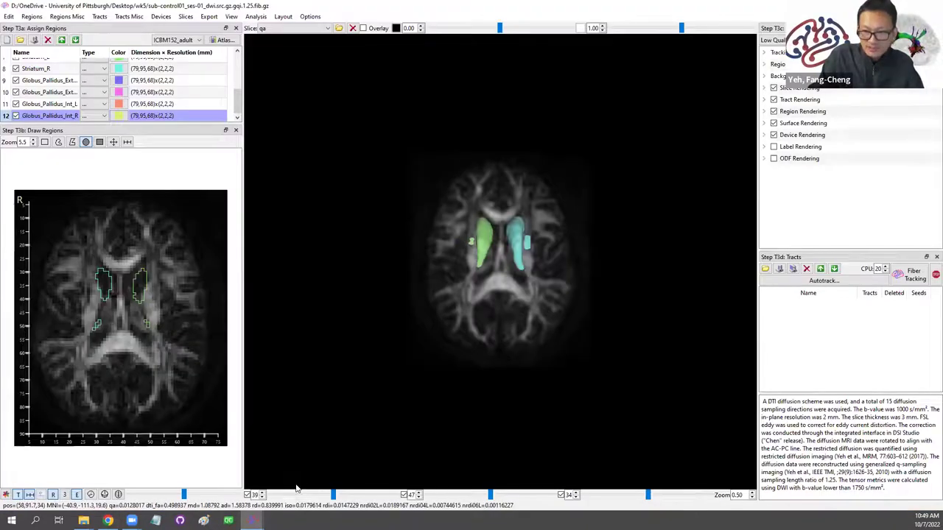
right_click(53, 91)
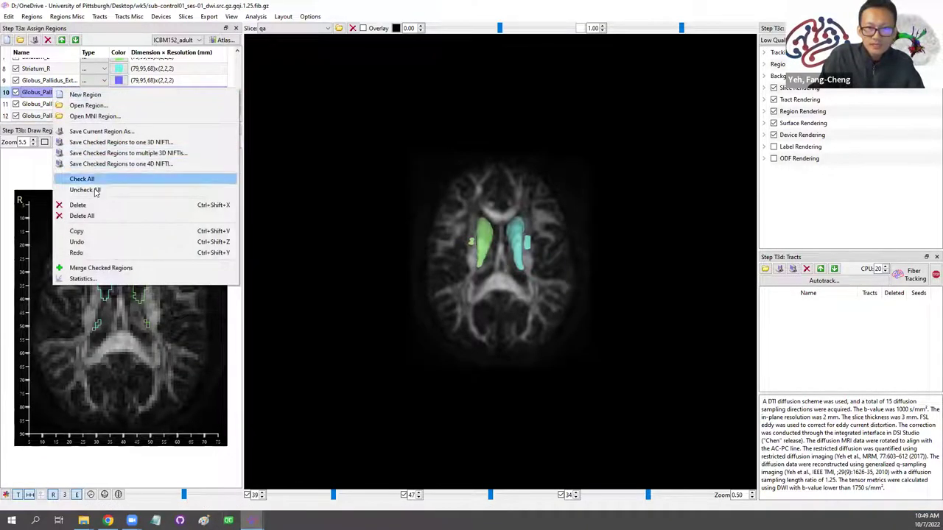
left_click(82, 215)
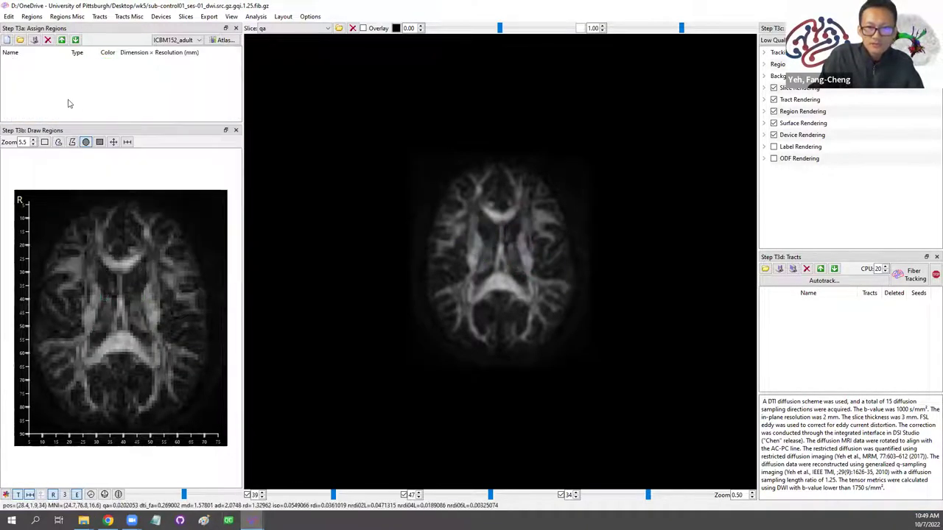
Step: Map the Arcuate_Fasciculus_L tract with automatic fiber tracking on the sub-control01 data
left_click(823, 281)
left_click(810, 293)
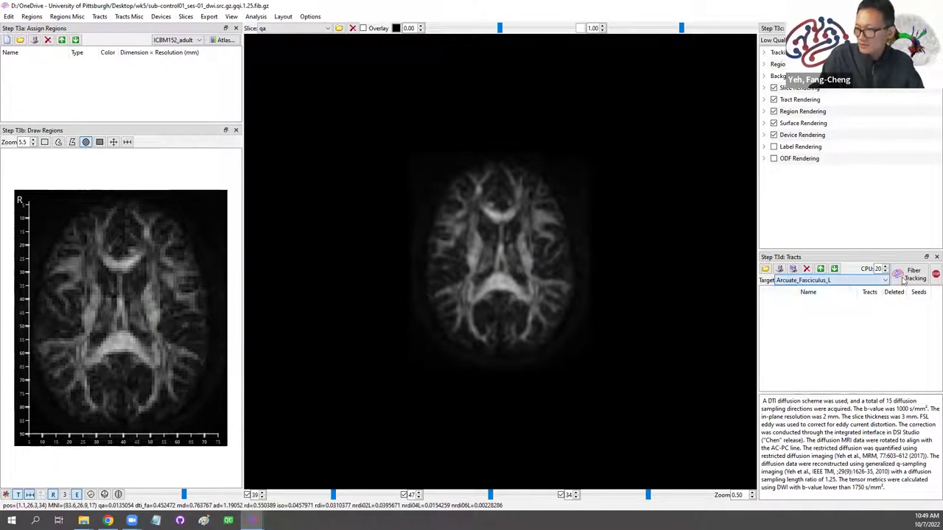
left_click(907, 274)
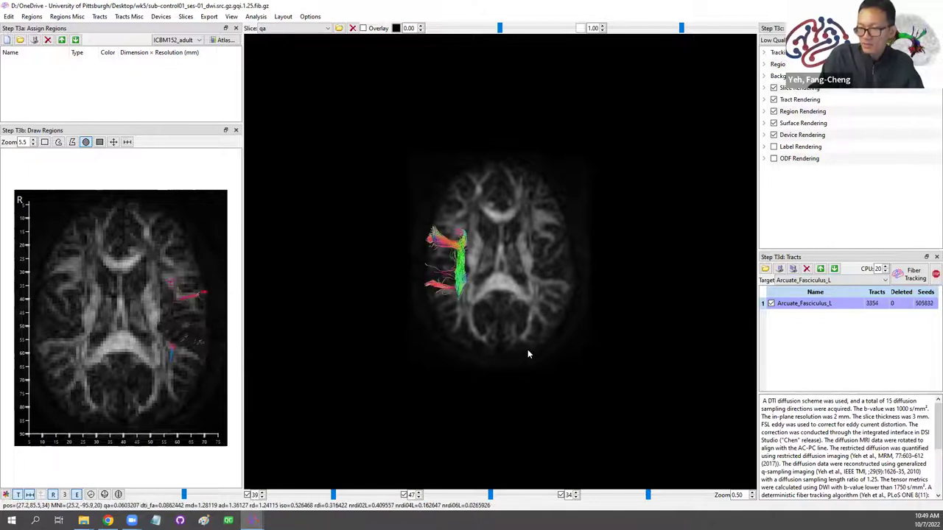
mouse_move(514, 320)
left_mouse_down()
mouse_move(523, 271)
mouse_move(546, 321)
mouse_move(527, 315)
left_mouse_up()
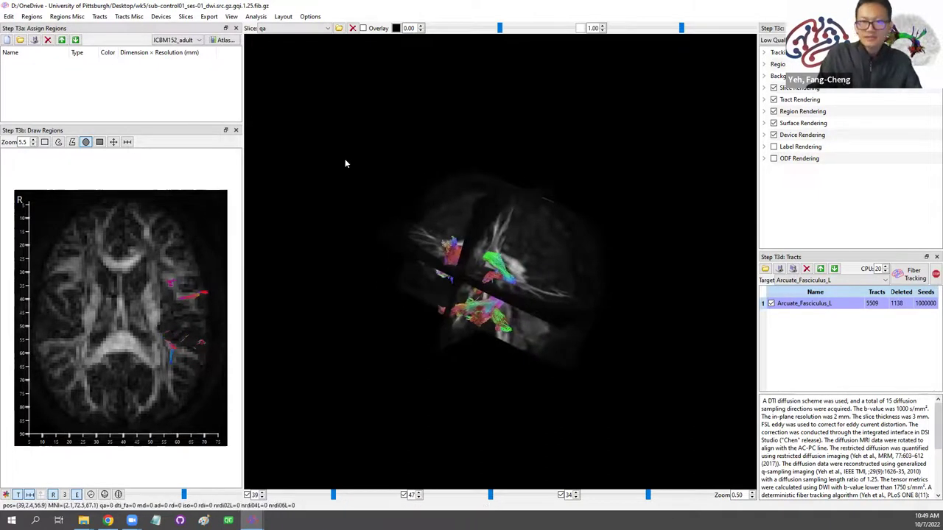
Step: Show the statistics of the Arcuate_Fasciculus_L tract and copy them to the clipboard
left_click(100, 16)
left_click(129, 228)
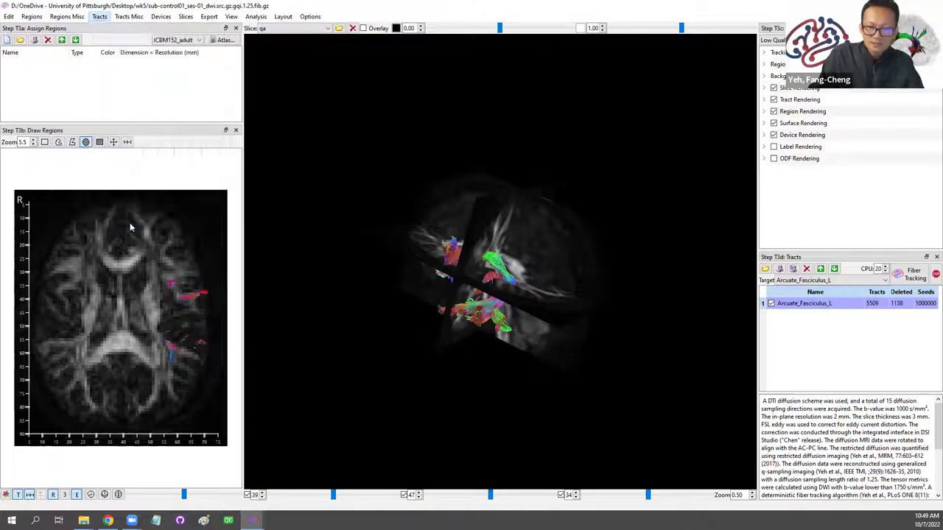
left_click(492, 267)
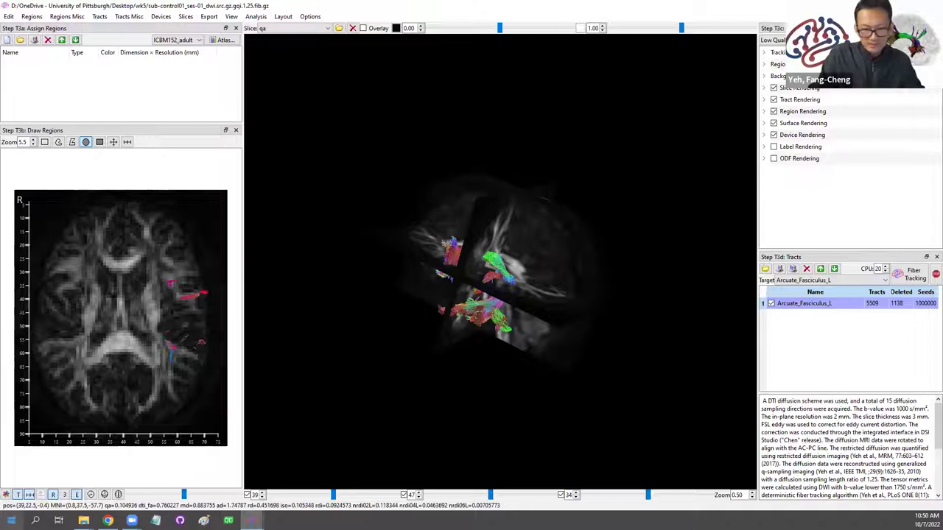
Step: Paste the copied tract statistics into a new blank Excel workbook and widen column A to fit the metric names
left_click(252, 520)
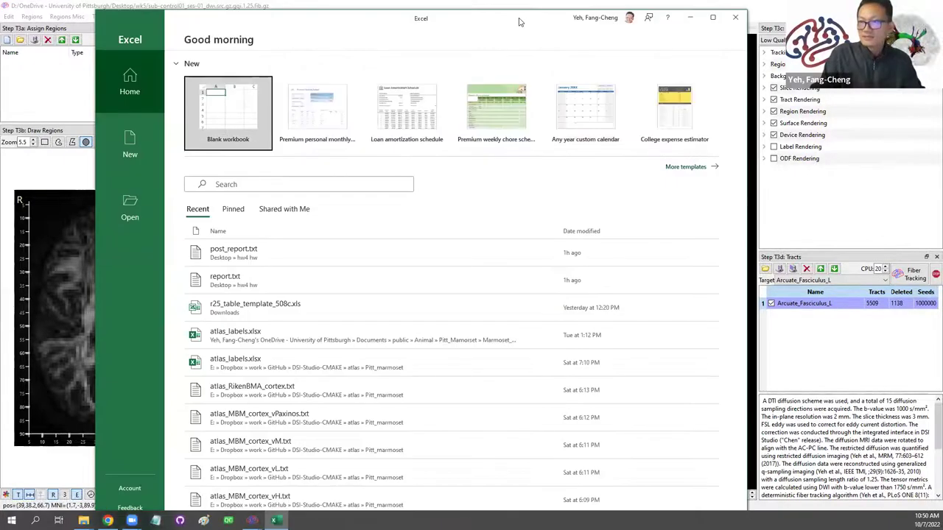
left_click(689, 17)
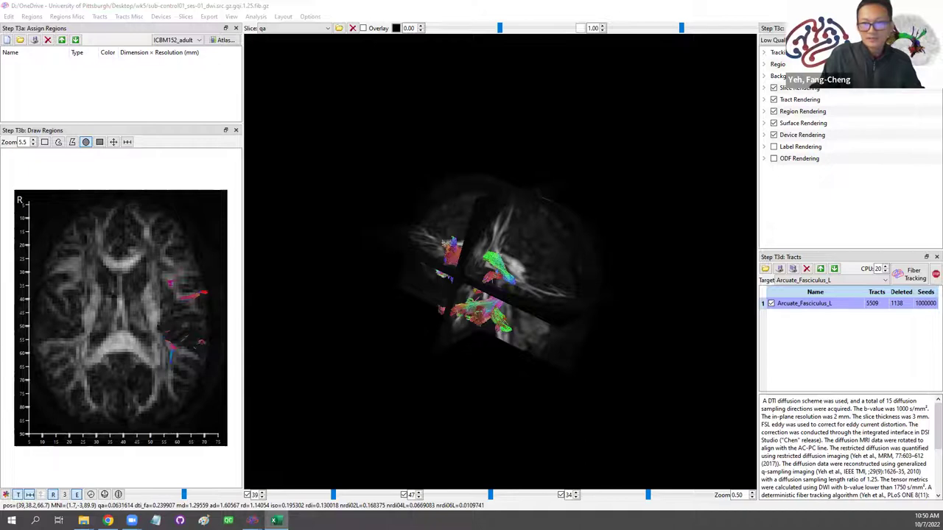
key("alt+Tab")
key("ctrl+v")
left_click(316, 220)
left_click(258, 143)
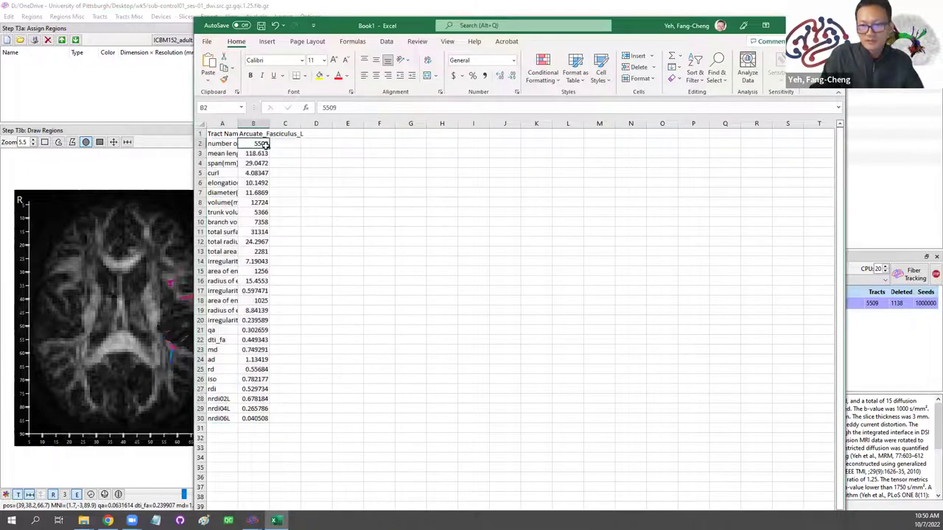
left_click_drag(239, 126, 337, 123)
Step: Examine the pasted tract table, comparing the shape metric rows from curl to irregularity of end region 2 with the diffusion metric rows
left_click_drag(199, 330, 200, 420)
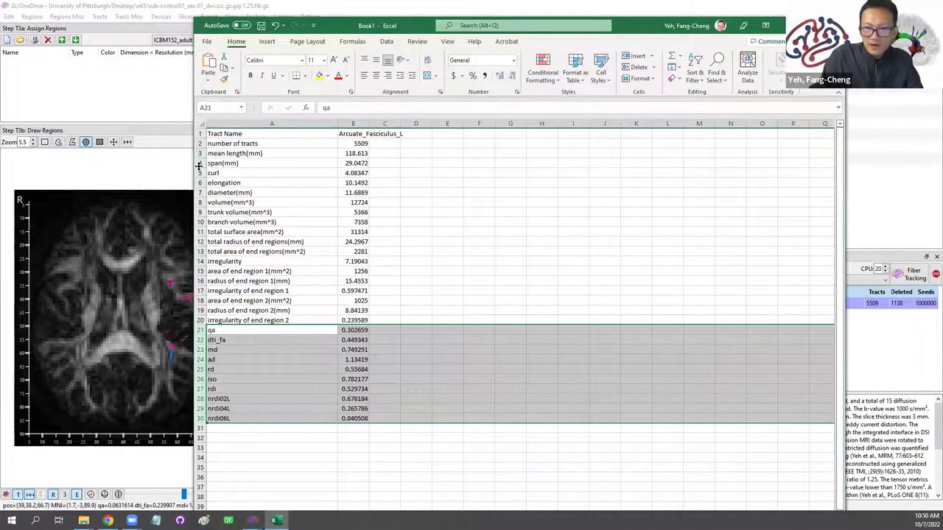
left_click_drag(200, 172, 200, 321)
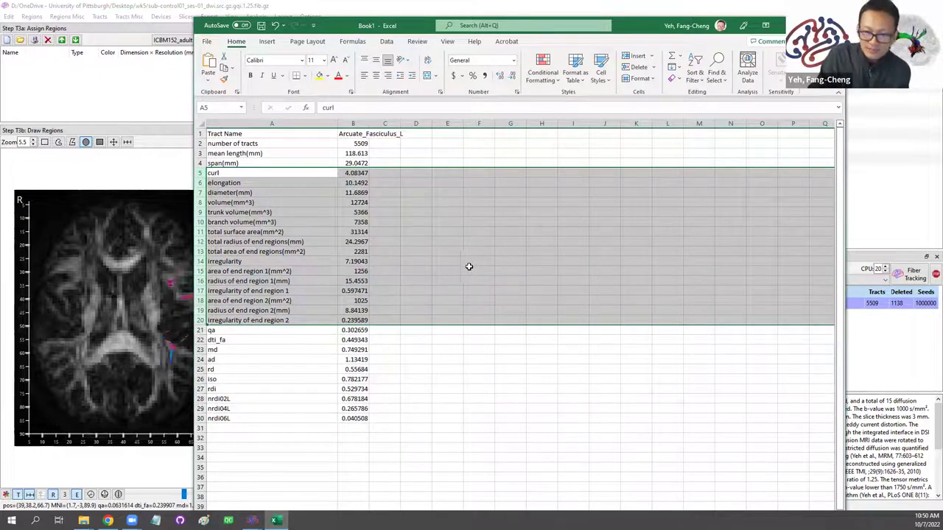
left_click(318, 291)
left_click_drag(200, 331, 196, 413)
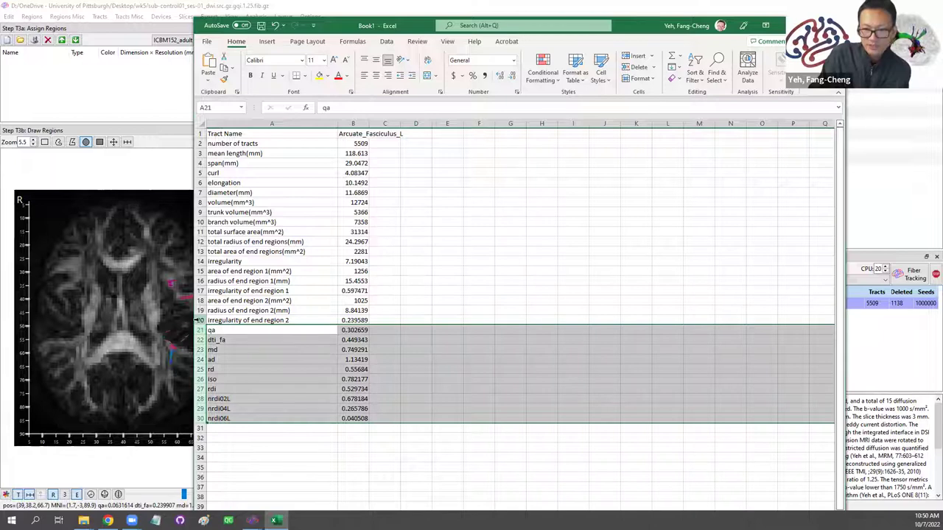
left_click(199, 321)
left_click_drag(205, 289, 199, 182)
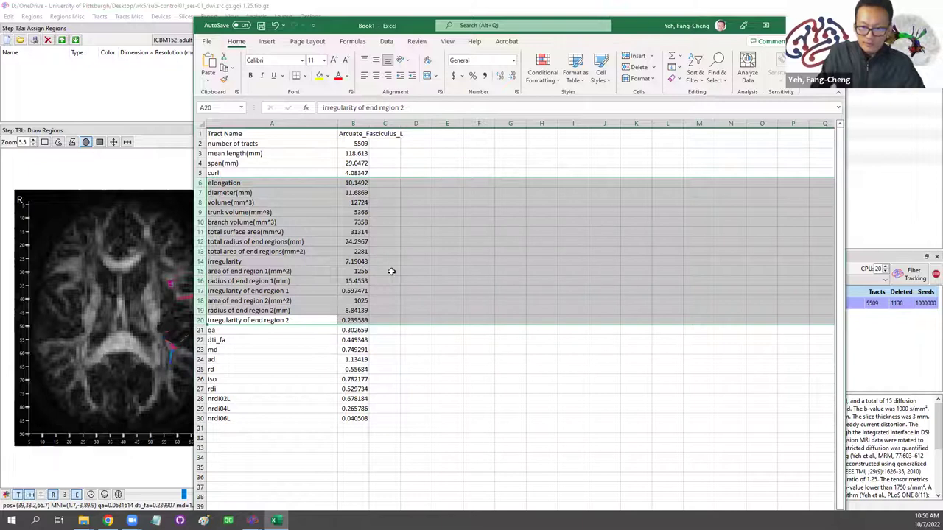
left_click(353, 300)
left_click_drag(200, 321, 197, 173)
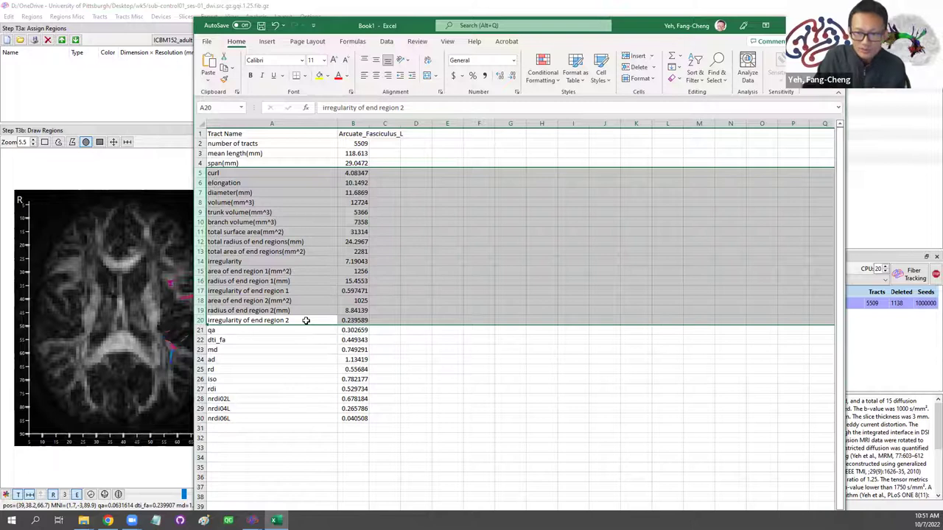
left_click(356, 320)
left_click_drag(200, 173, 201, 320)
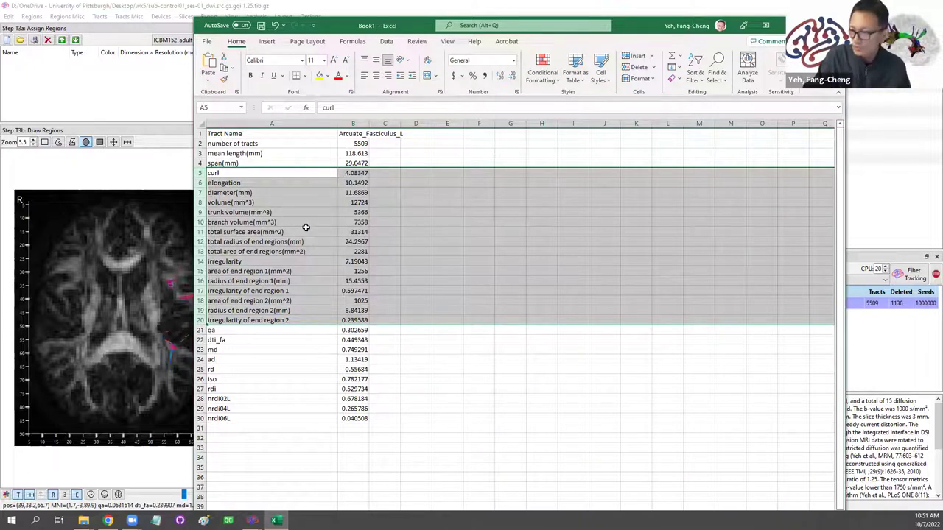
left_click(388, 299)
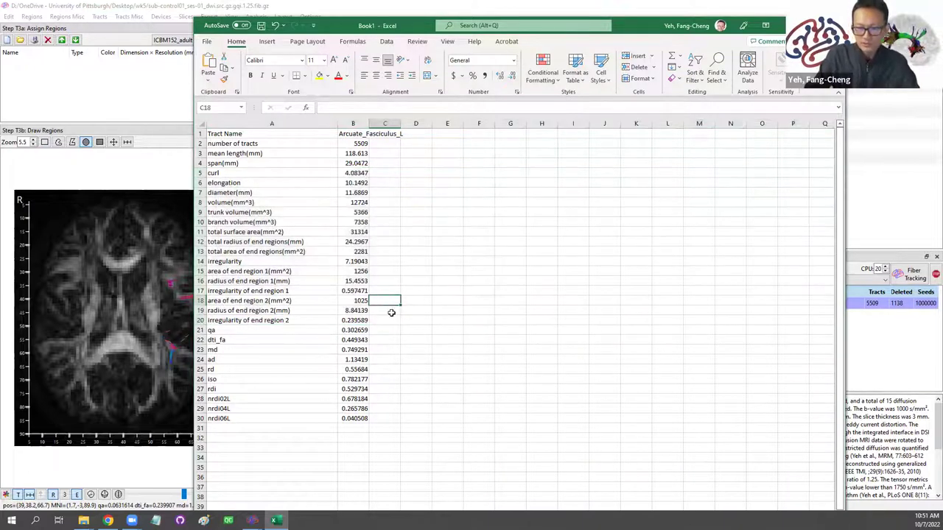
left_click(200, 320)
left_click_drag(200, 320, 197, 172)
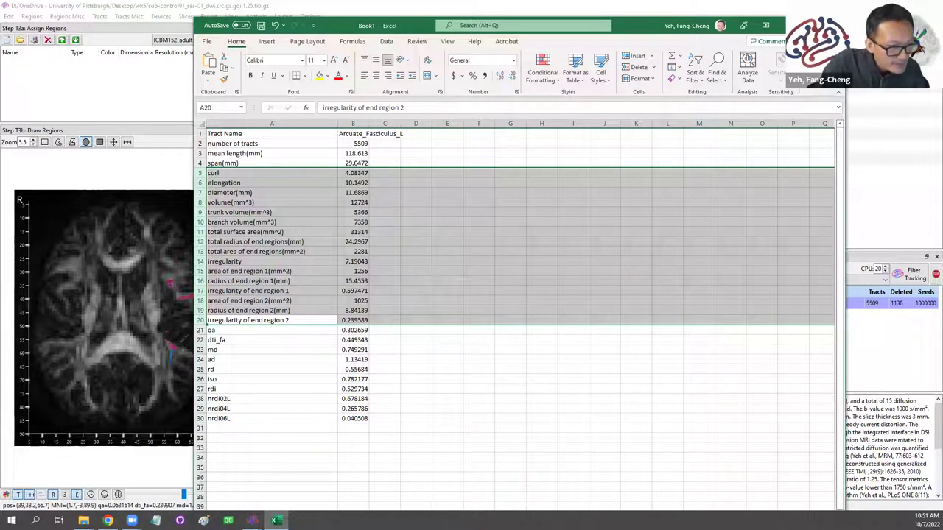
Step: Go through the DTI metric rows dti_fa, md, ad and rd of the arcuate fasciculus individually
left_click(321, 358)
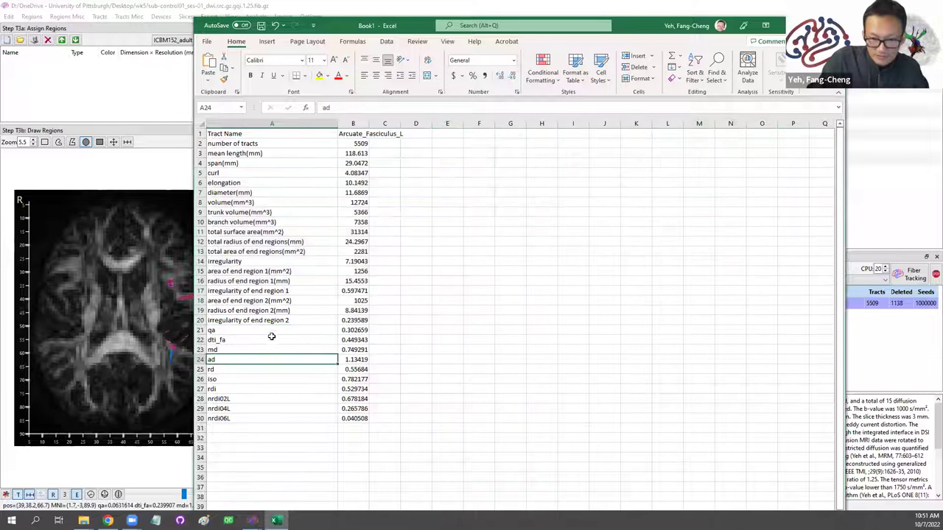
left_click_drag(199, 340, 199, 359)
left_click(213, 339)
left_click(199, 340)
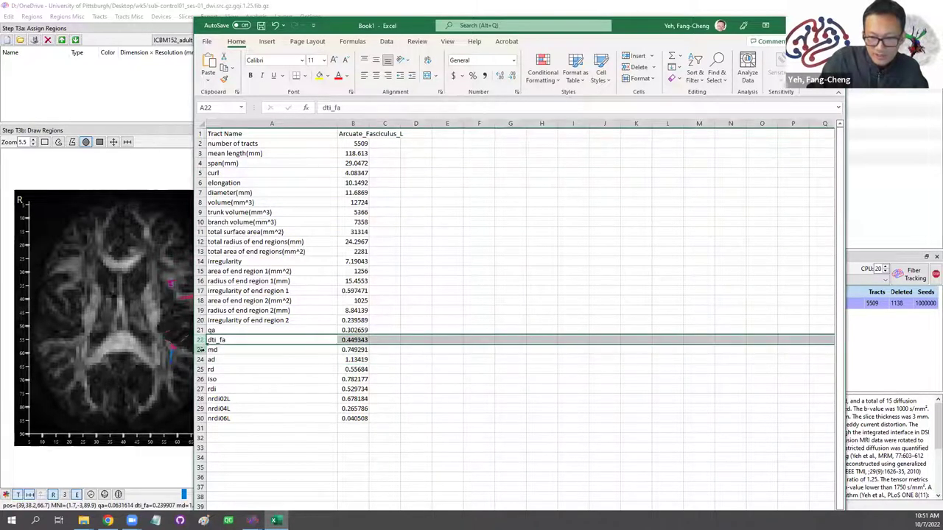
left_click(198, 349)
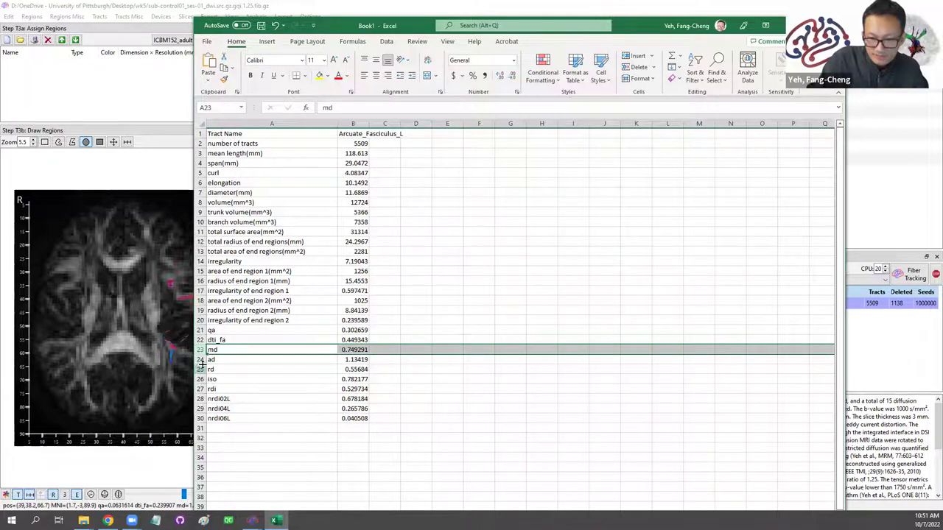
left_click(199, 369)
left_click(198, 359)
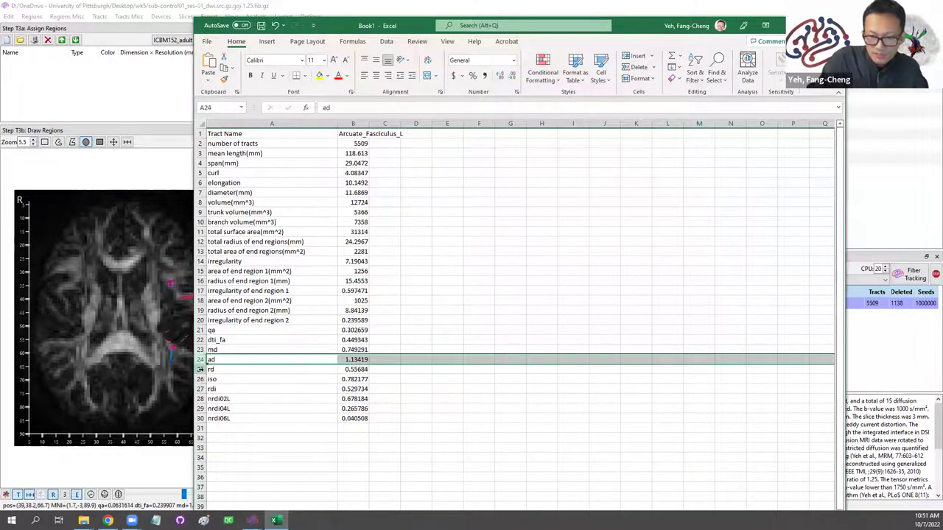
left_click(201, 369)
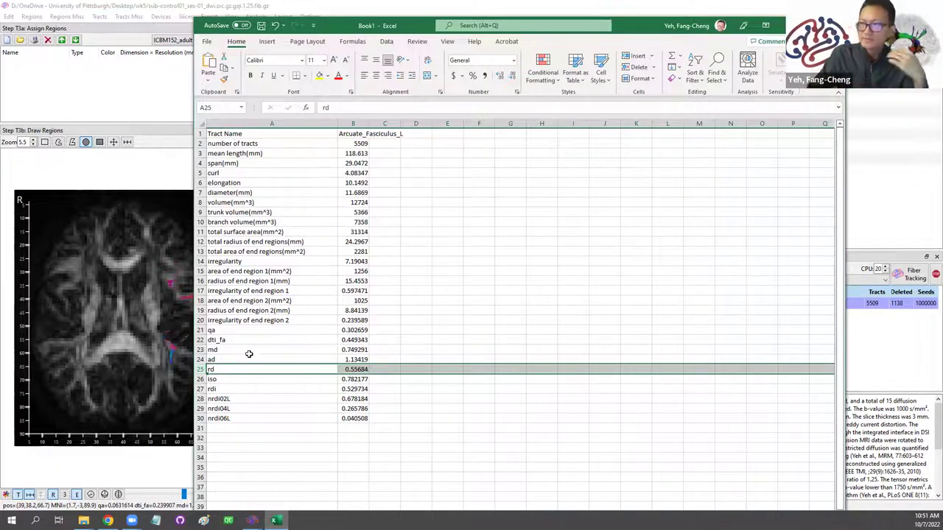
left_click(828, 25)
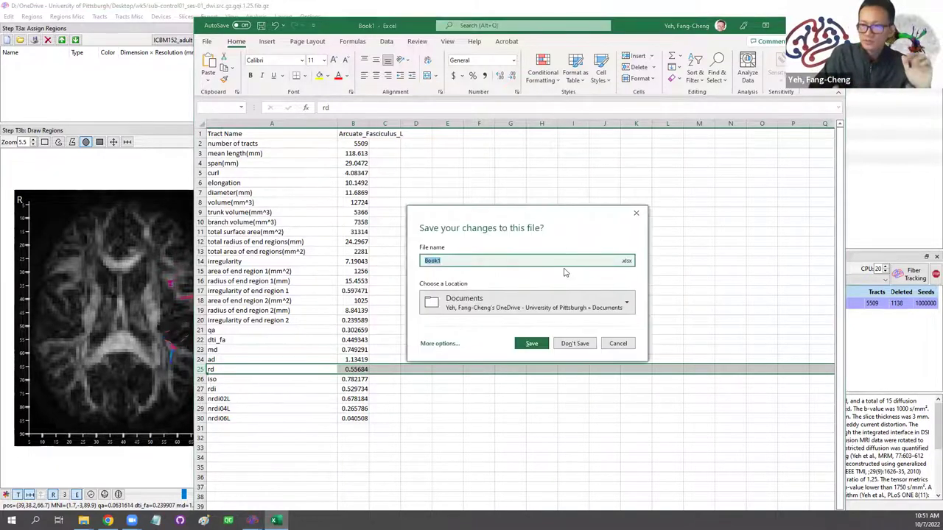
left_click(617, 346)
left_click_drag(472, 28, 468, 28)
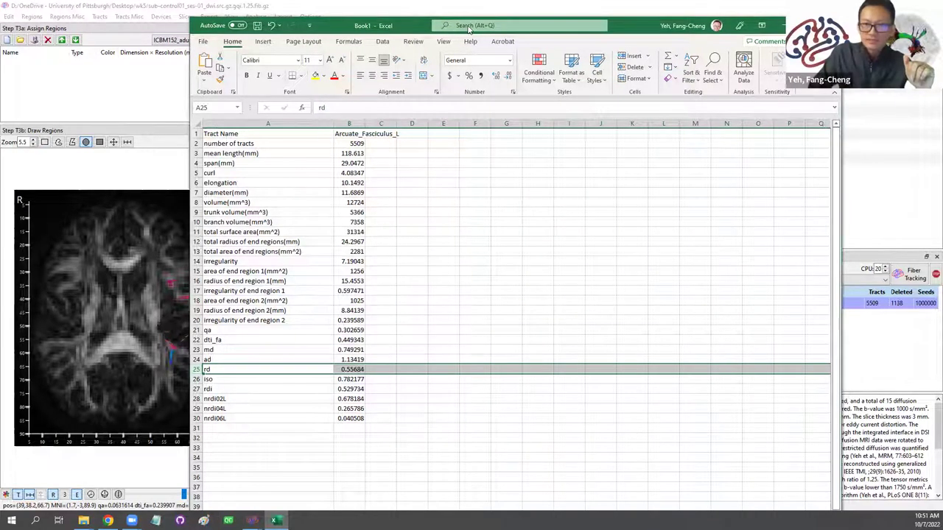
Step: Minimize the workbook and export the qa map from DSI Studio as sub-control01_ses-01_dwi_qa.nii.gz in the wk5 folder
left_click(782, 25)
left_click_drag(516, 310, 427, 199)
left_click(209, 17)
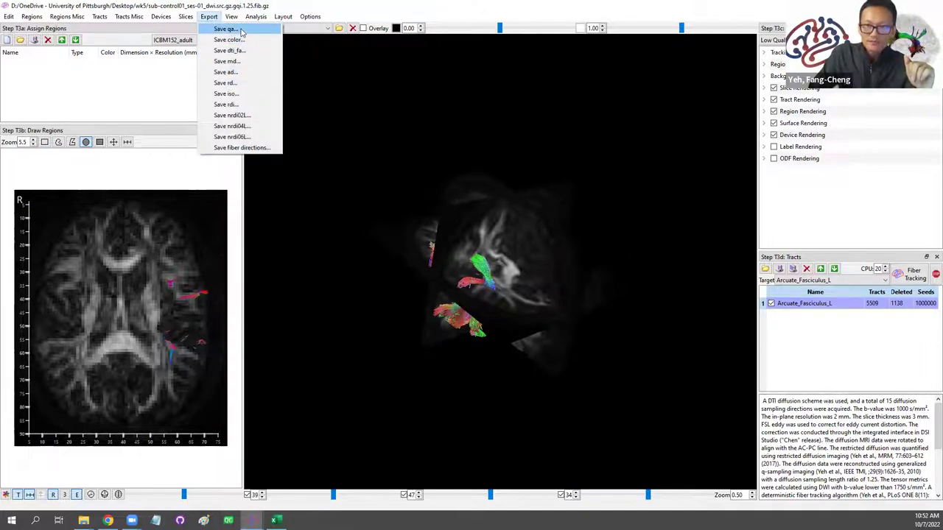
left_click(287, 64)
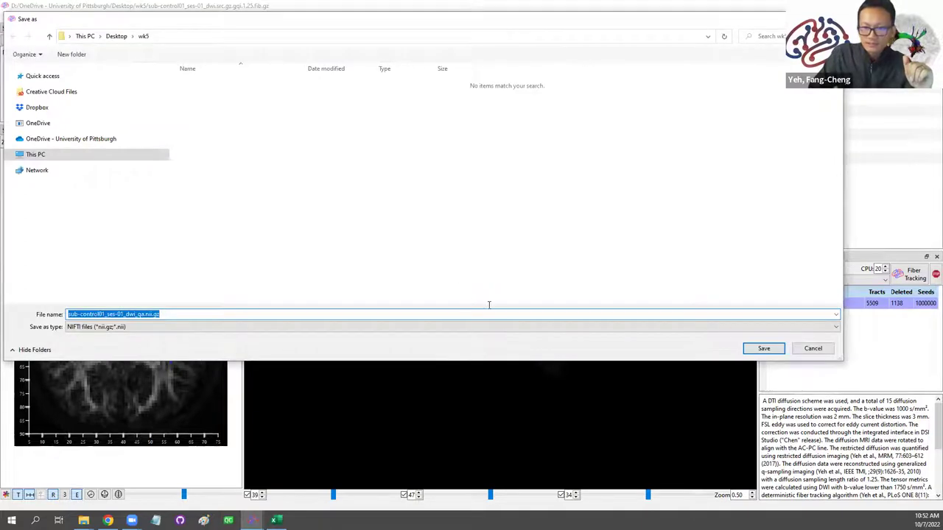
left_click(763, 349)
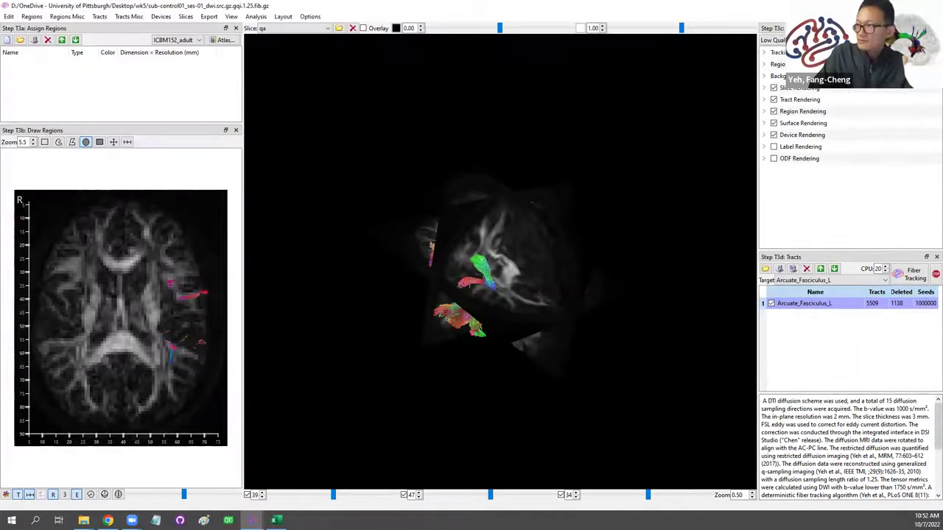
Step: Restore the tracking window to a smaller size, move it aside and bring up the hw4 hw\src folder in File Explorer
left_click(892, 5)
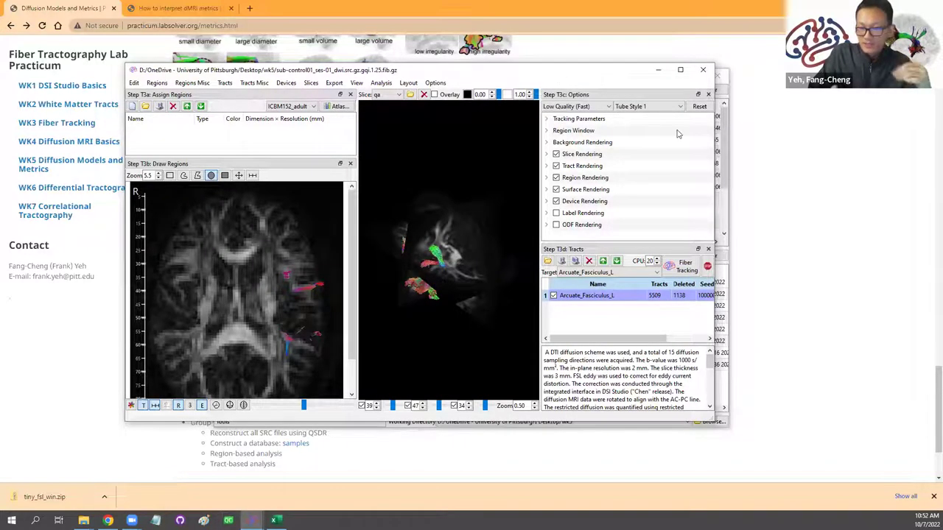
left_click_drag(555, 78, 651, 101)
mouse_move(83, 520)
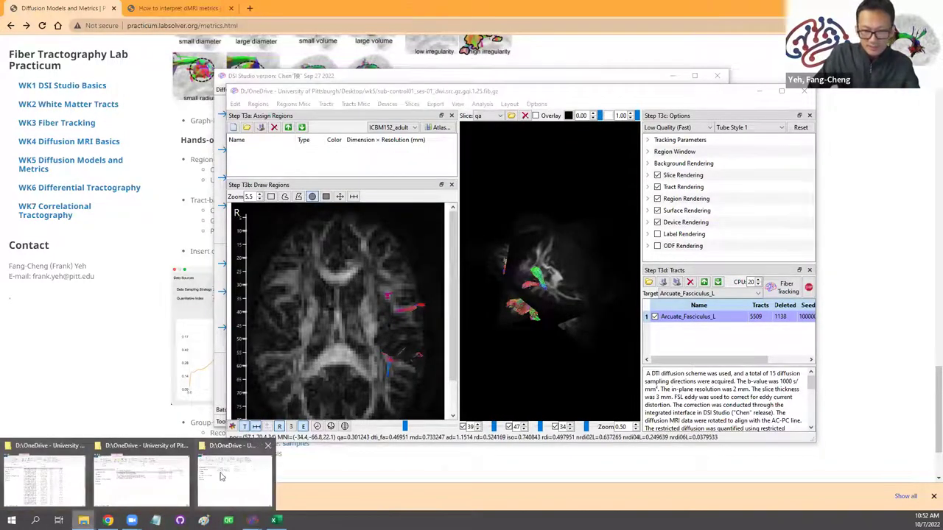
left_click(53, 480)
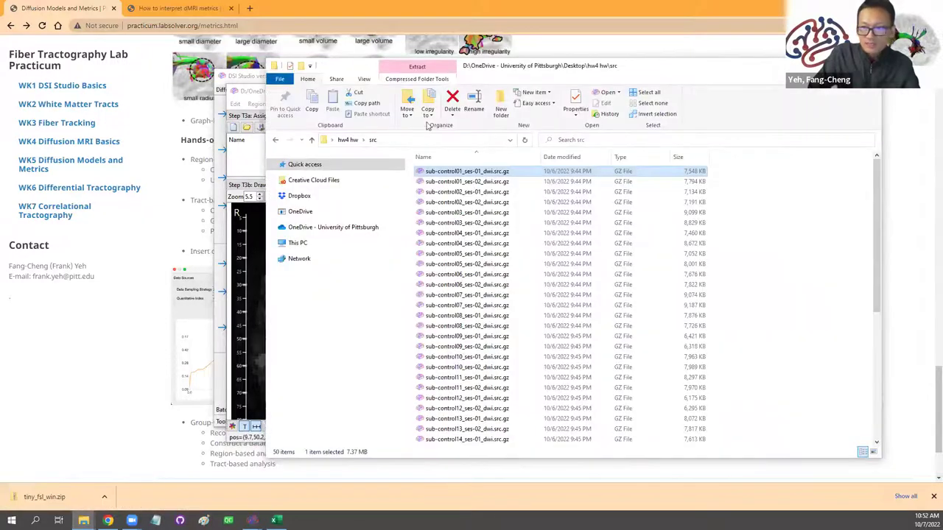
Step: Go up to the hw4 hw folder in File Explorer and move its window aside
left_click(348, 139)
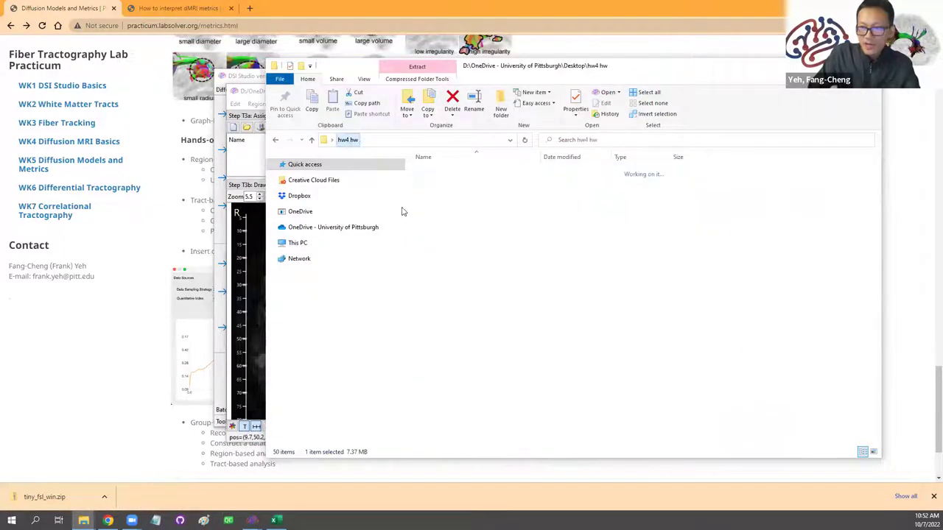
left_click(478, 274)
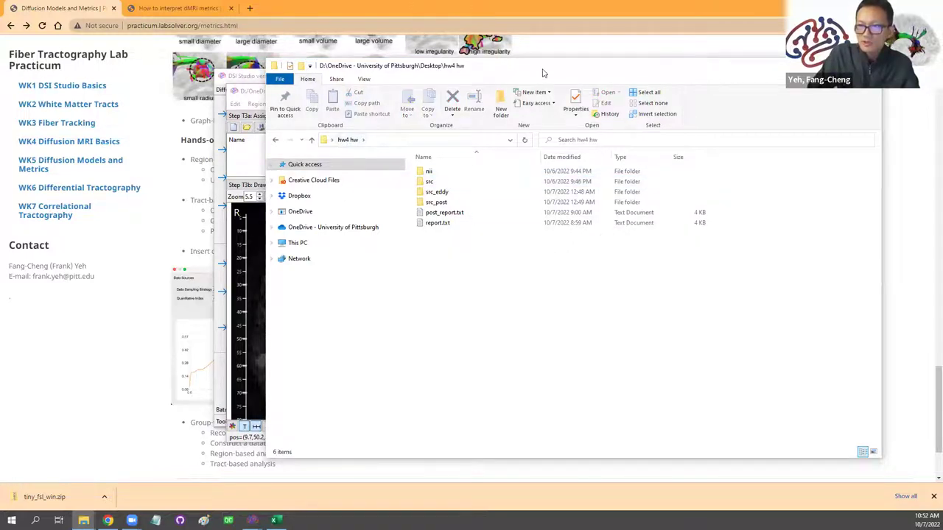
left_click_drag(543, 73, 392, 68)
Step: Switch to the wk5 folder, view the exported sub-control01_ses-01_dwi_qa.nii.gz map and close the viewer
key("alt+Tab")
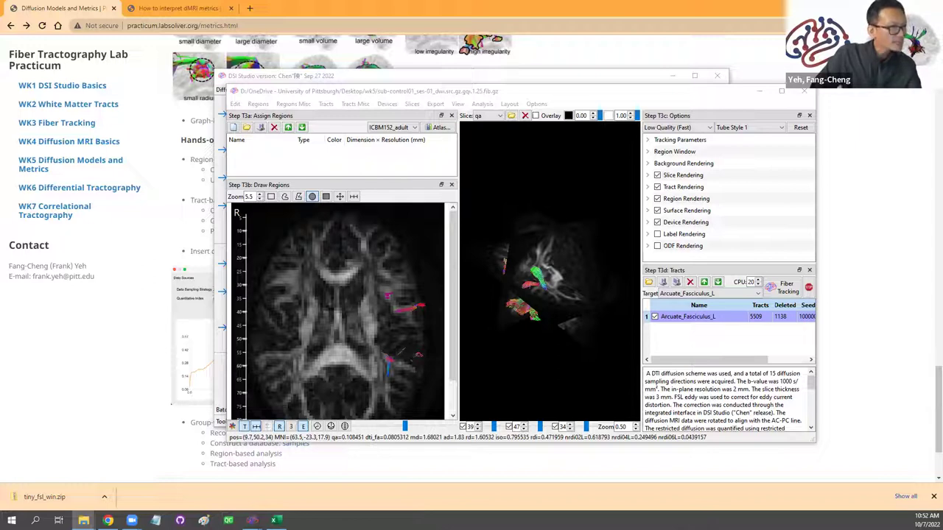
key("alt+Tab")
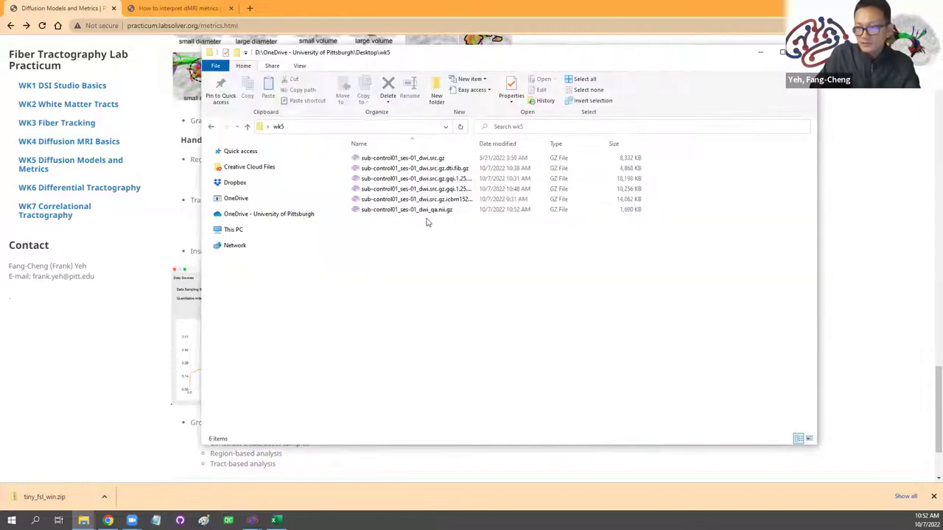
double_click(441, 211)
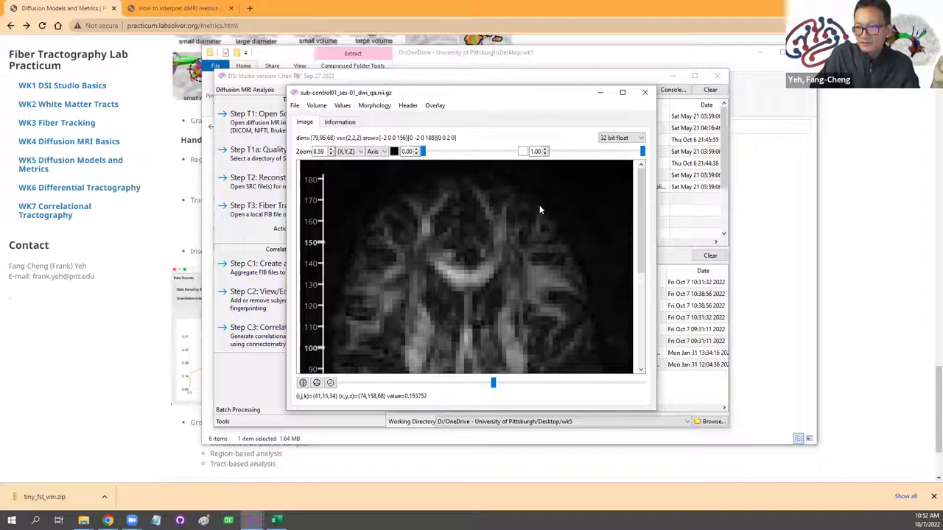
left_click(644, 92)
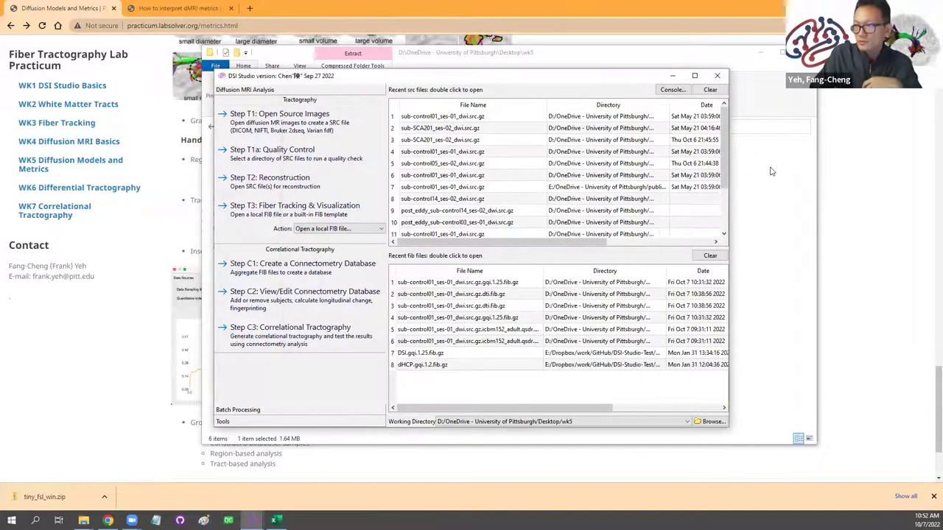
Step: Rename the exported qa map in the wk5 folder as dki.nii.gz and check it in the image viewer
left_click(758, 175)
left_click(451, 210)
left_click(438, 212)
left_click(436, 211)
left_click_drag(437, 211, 358, 213)
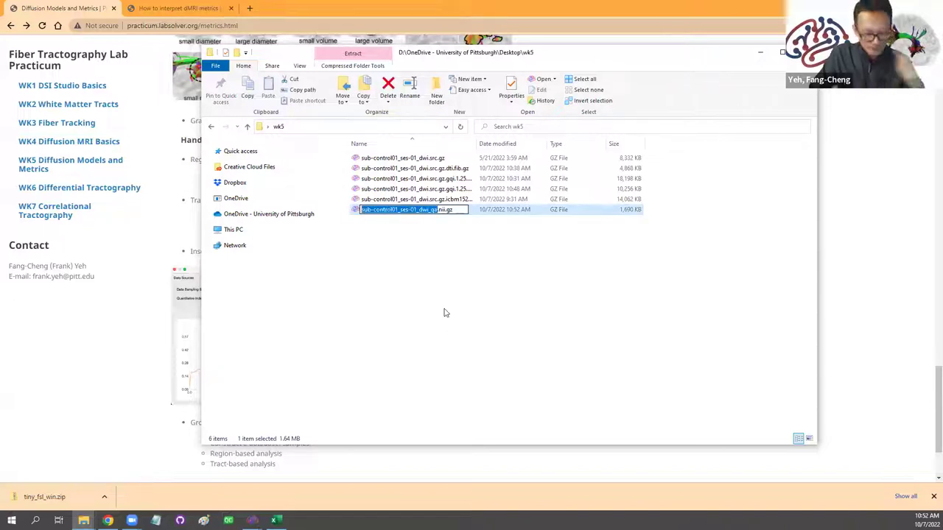
type("dki")
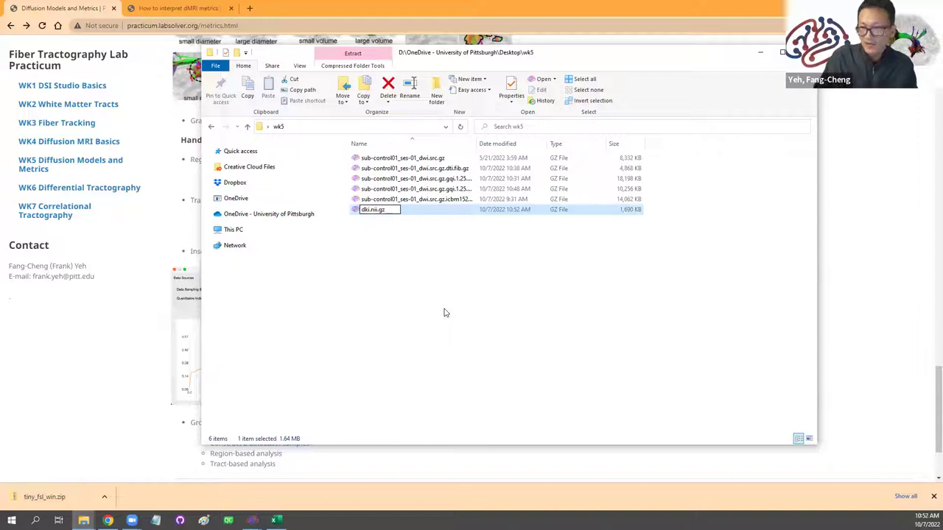
key("Return")
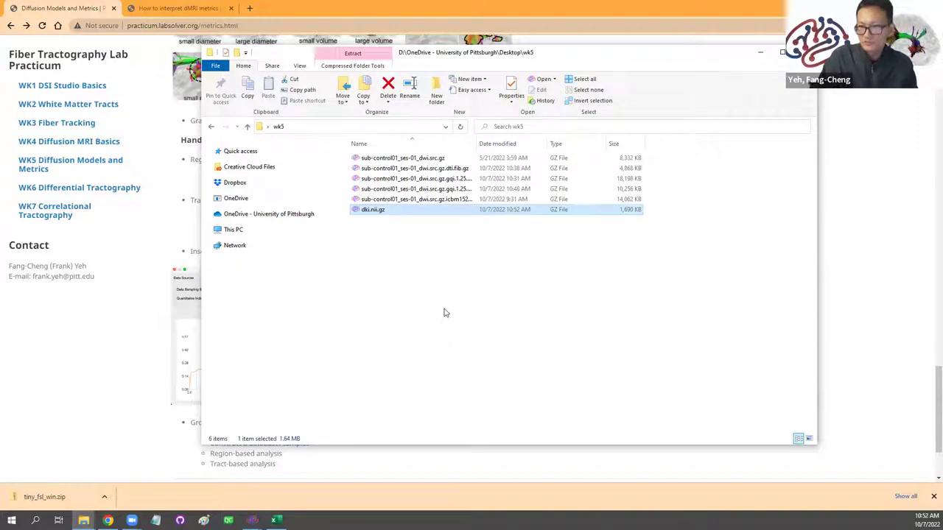
double_click(370, 211)
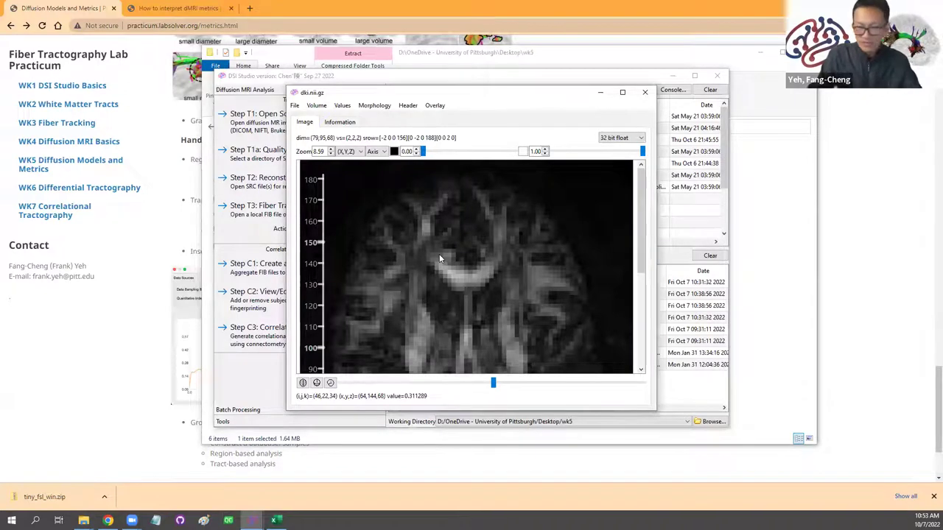
left_click(644, 92)
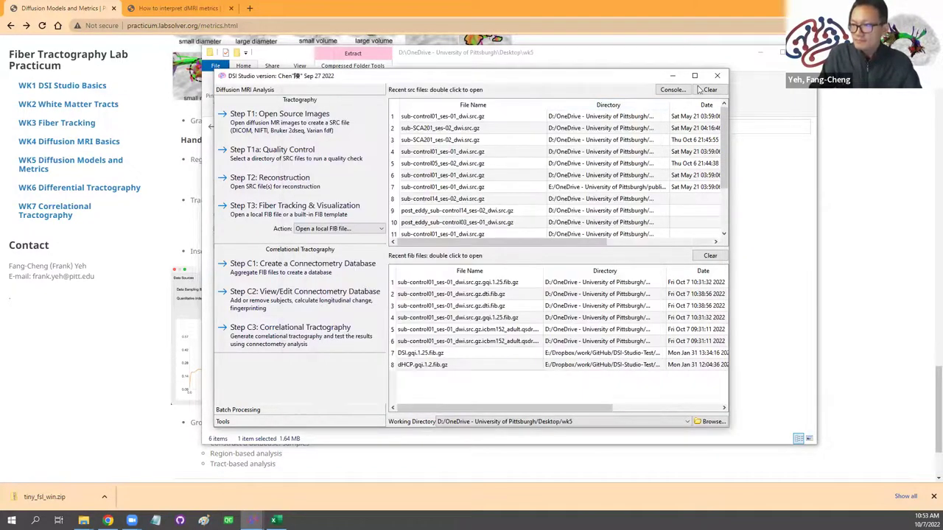
Step: Move the DSI Studio main window aside and open the recent sub-control01_ses-01_dwi.src.gz.gqi.1.25.fib.gz file for tracking
left_click(515, 284)
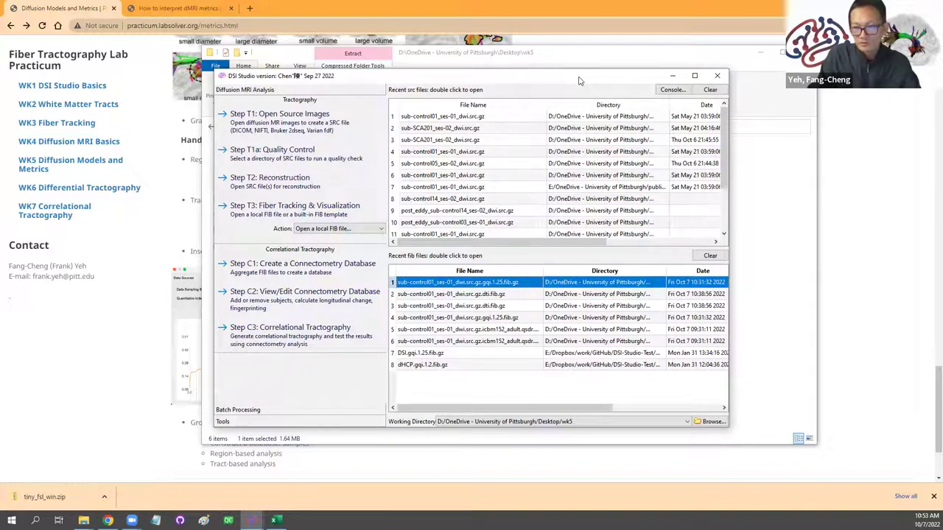
left_click_drag(579, 80, 675, 108)
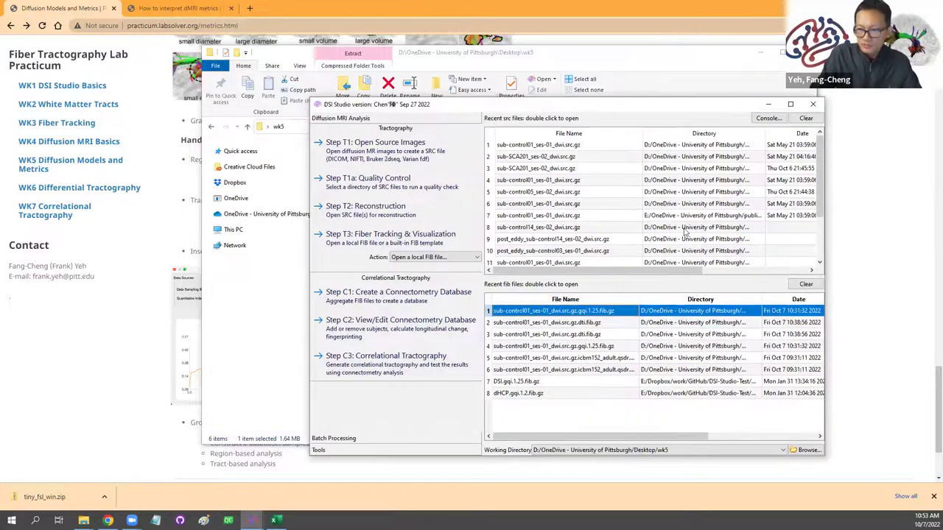
double_click(606, 312)
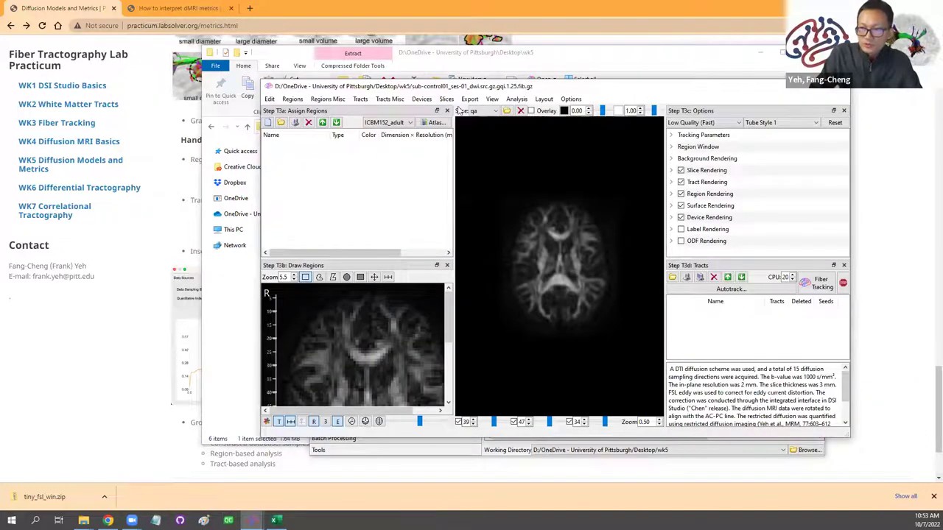
Step: Insert dki.nii.gz from the wk5 folder as an additional image, with alignment applied
left_click(446, 100)
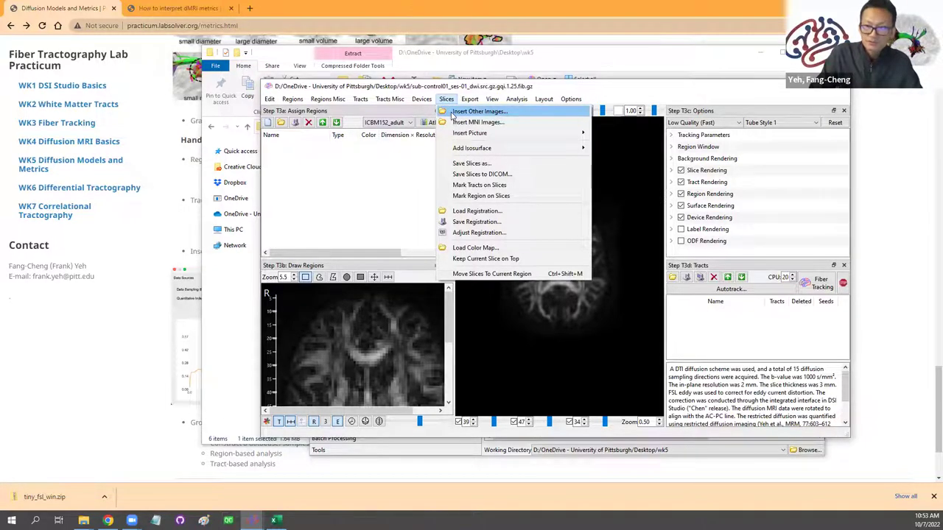
left_click(479, 111)
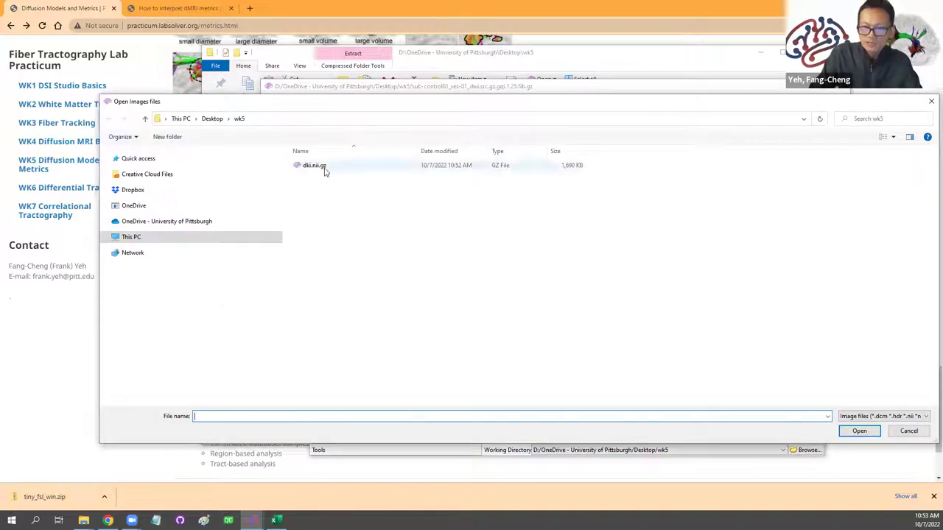
left_click(324, 167)
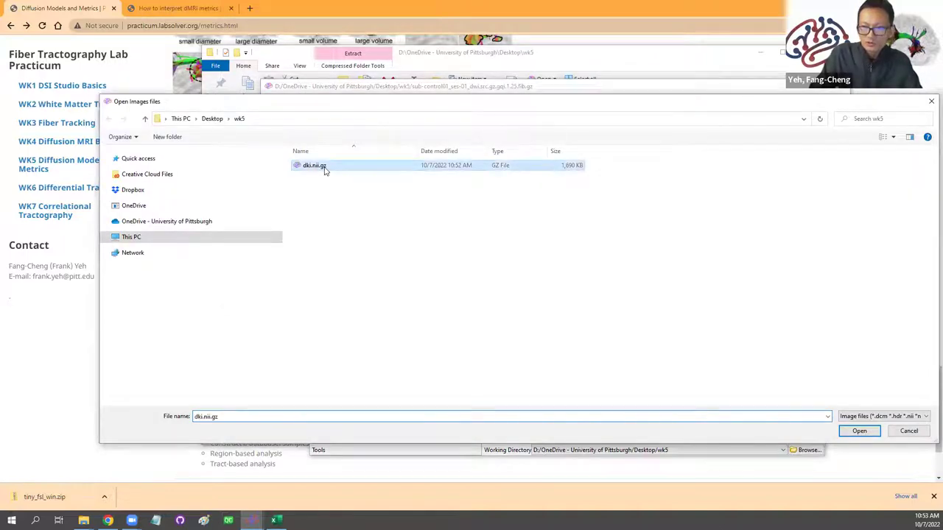
left_click(857, 432)
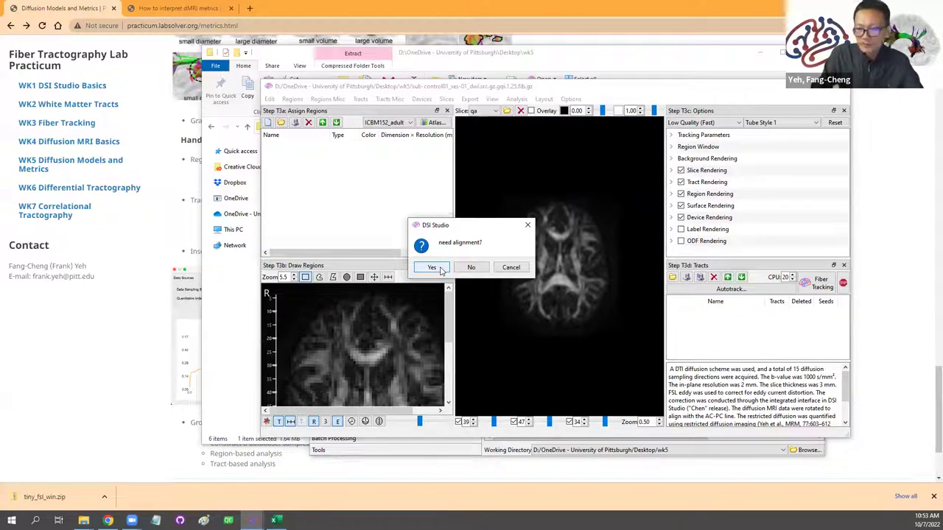
left_click(439, 269)
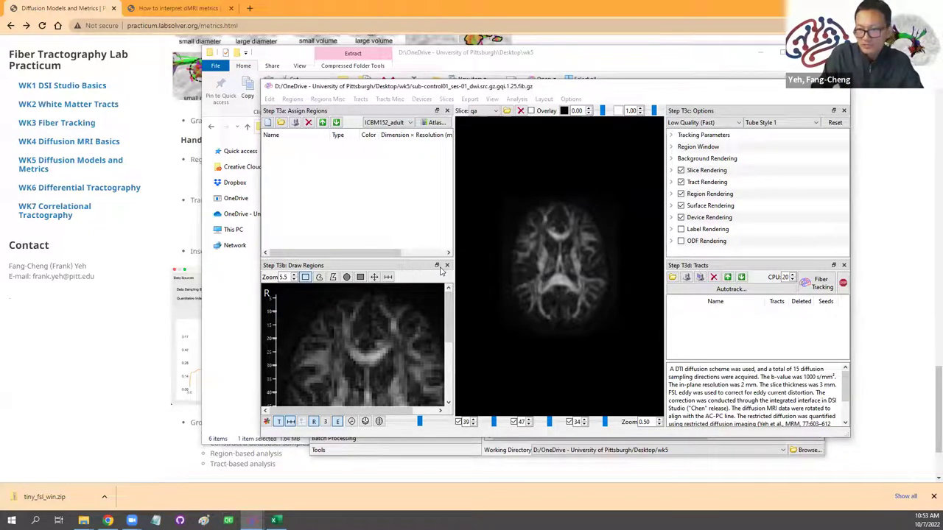
Step: Alternate the displayed slice between the inserted dki map and the original qa map, ending on dki
left_click(492, 110)
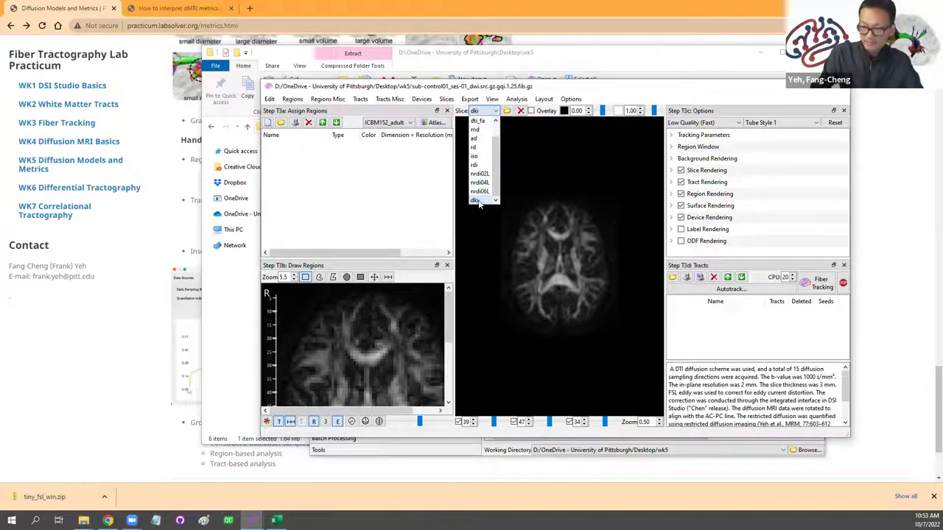
left_click(478, 201)
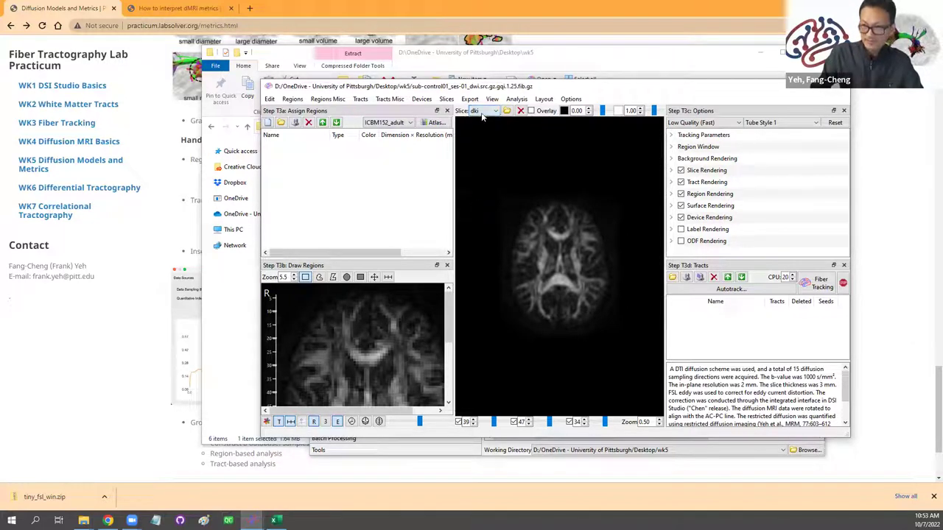
left_click(482, 111)
scroll(482, 123, "up", 1)
left_click(480, 120)
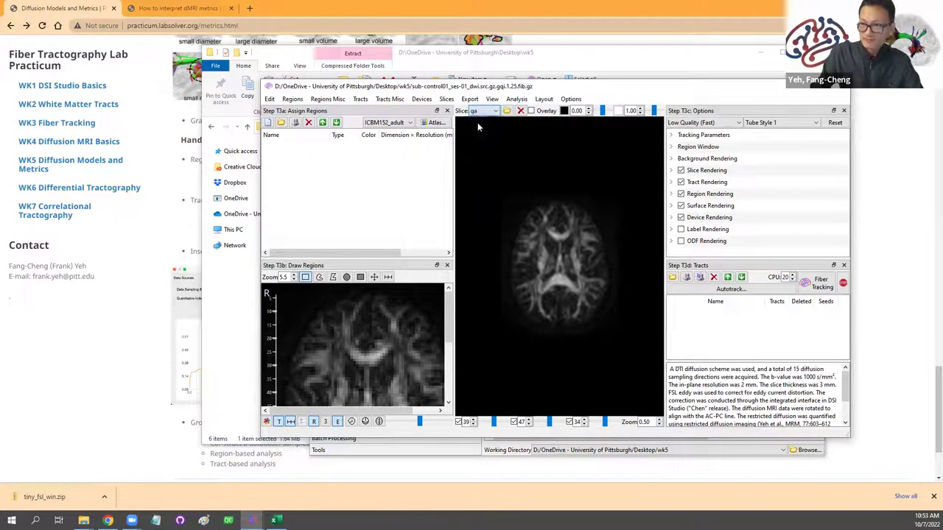
left_click(483, 111)
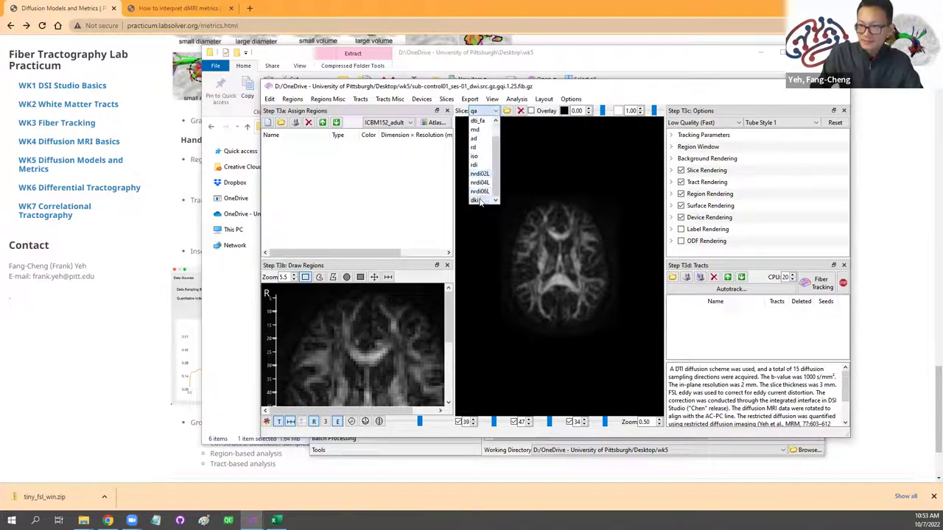
left_click(478, 199)
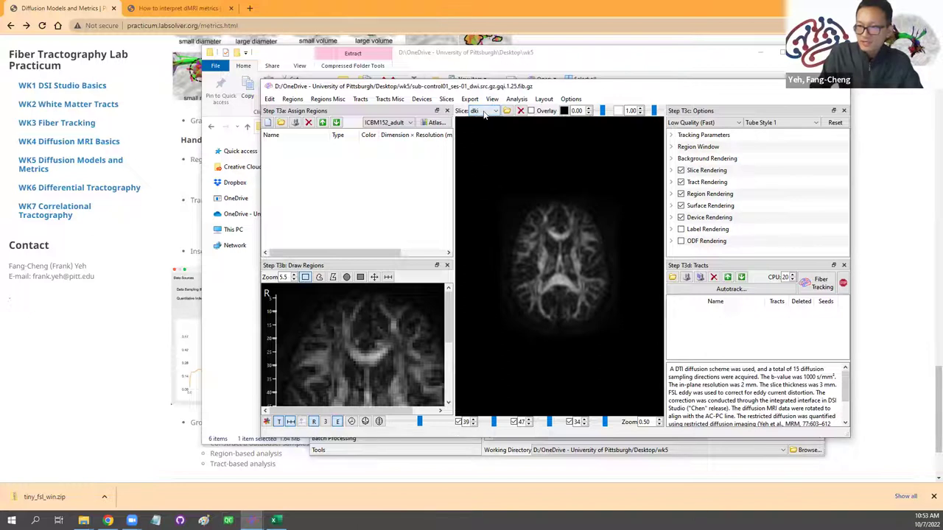
Step: Draw a spherical region in the frontal area of the axial slice and review its region statistics down to the dki entries
left_click(347, 277)
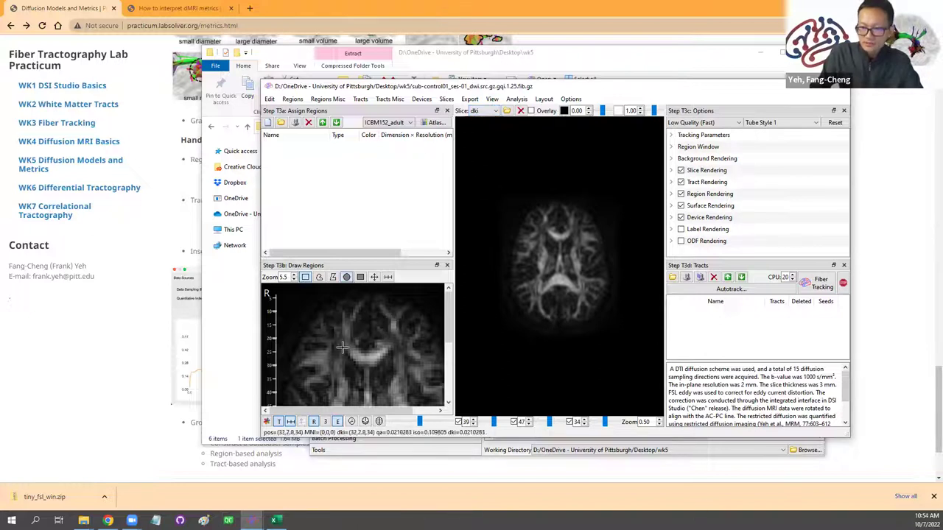
left_click(331, 344)
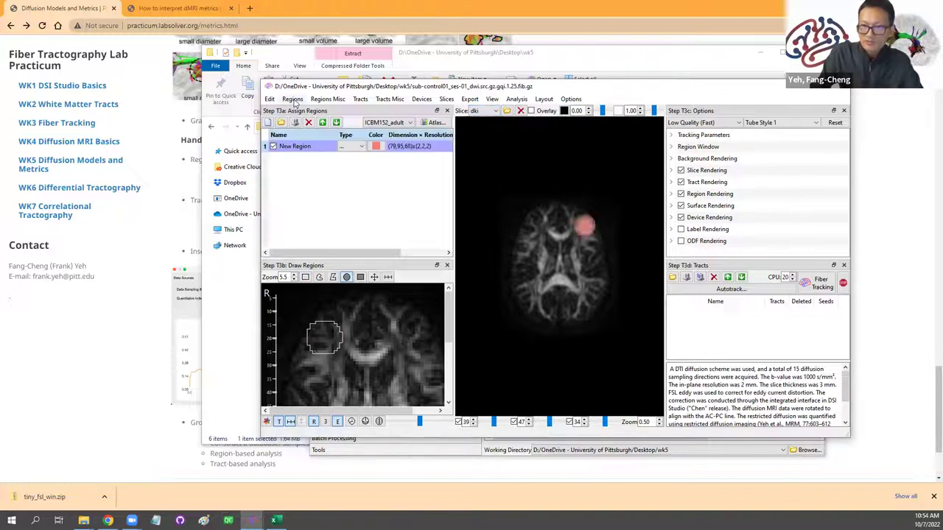
left_click(292, 98)
left_click(309, 295)
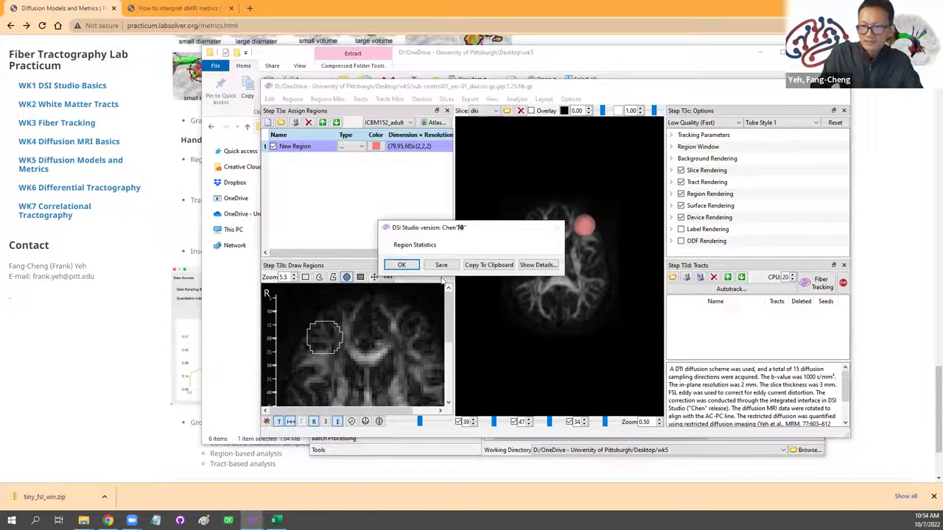
left_click(538, 265)
scroll(412, 302, "down", 10)
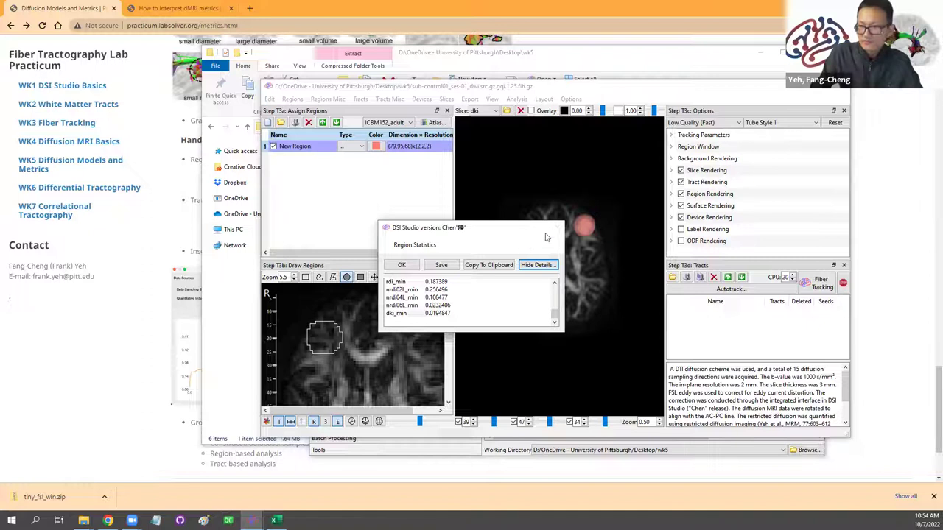
left_click(401, 265)
Step: Run automatic fiber tracking with Arcuate_Fasciculus_L as the target tract
left_click(694, 290)
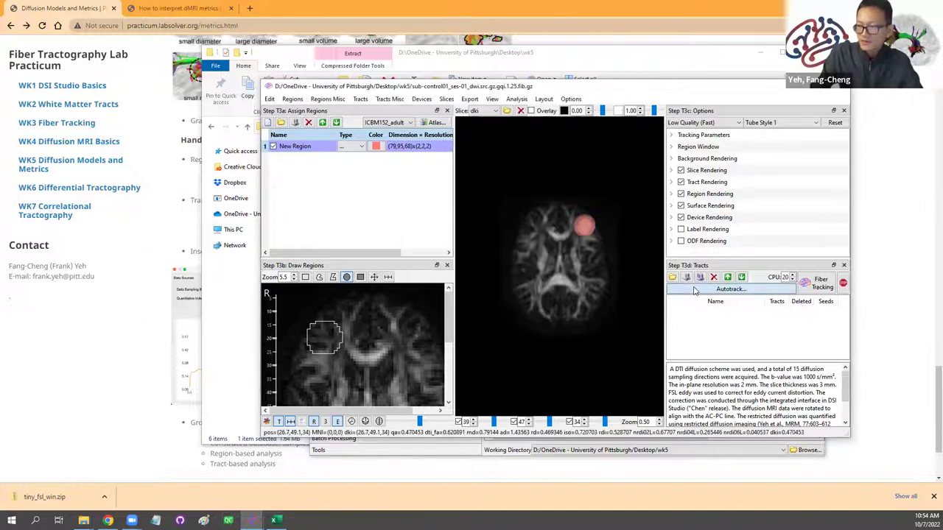
left_click(689, 289)
left_click(708, 308)
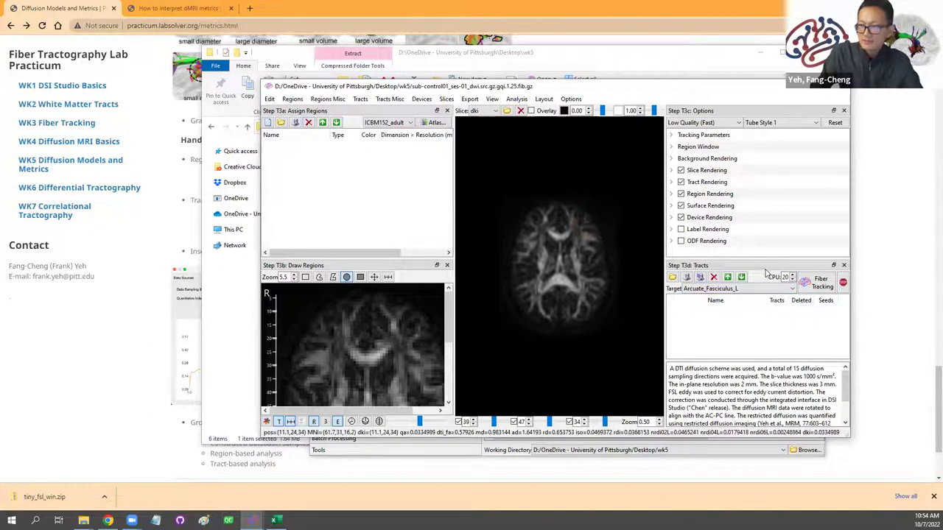
left_click(817, 283)
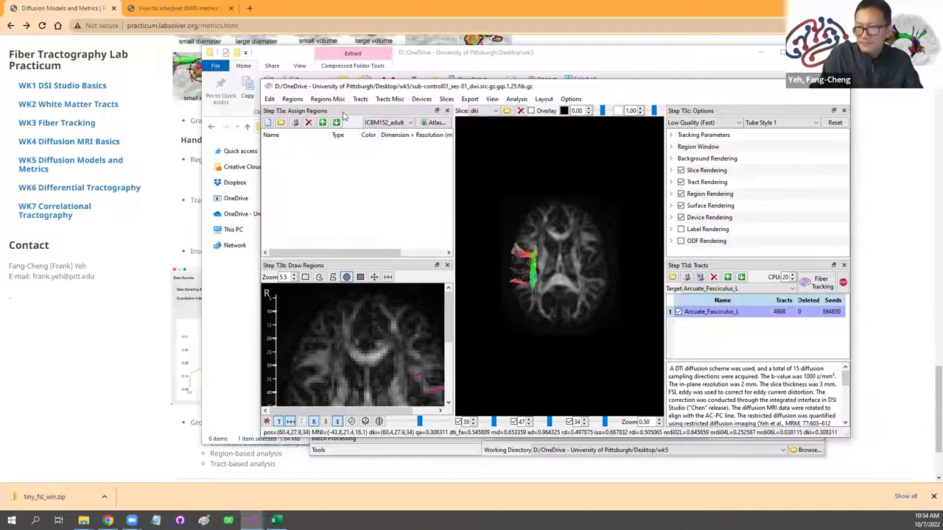
Step: Compute the tract statistics of Arcuate_Fasciculus_L and review the details down to the dki value
left_click(359, 99)
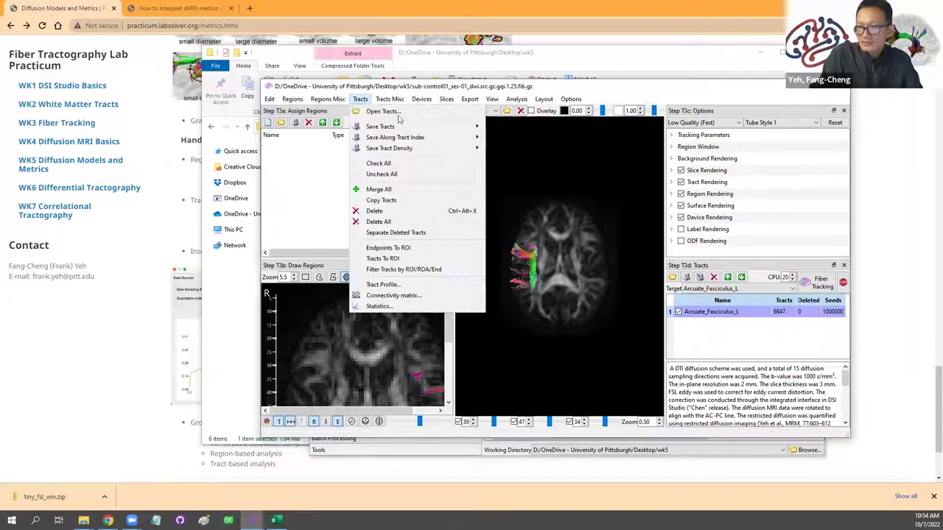
left_click(536, 236)
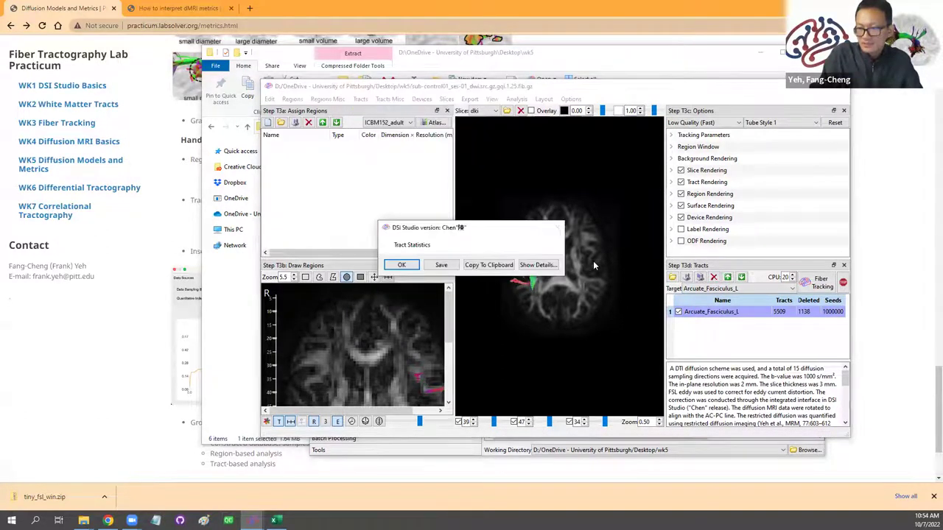
left_click(543, 265)
scroll(516, 310, "down", 10)
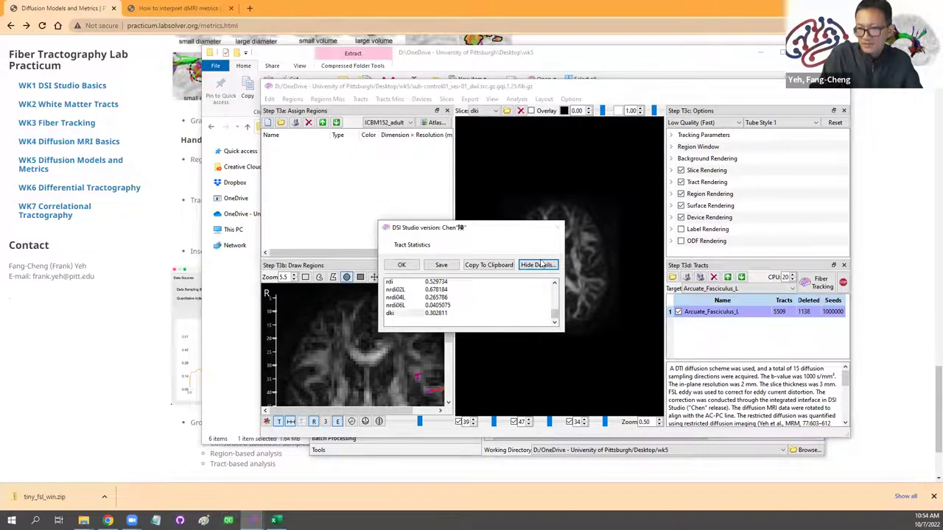
left_click(399, 266)
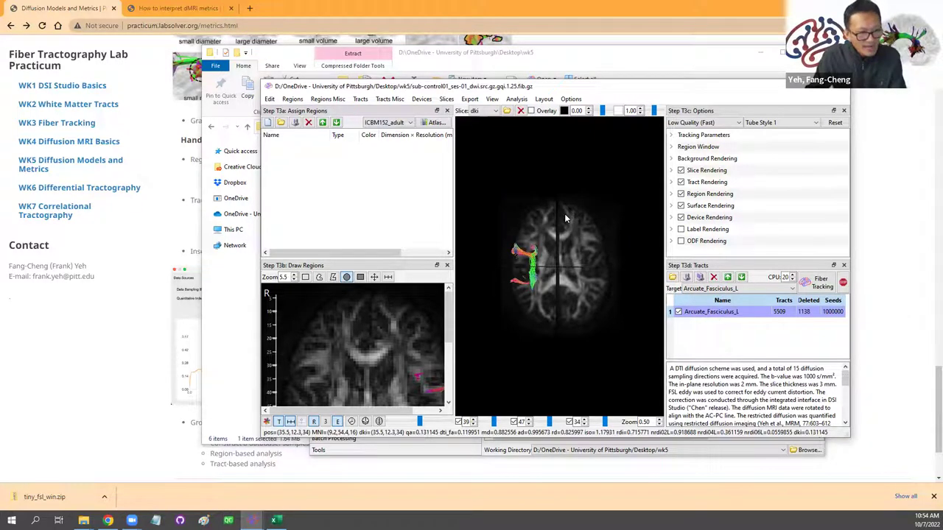
Step: Switch to the browser's practicum page and examine the diffusion models table, the metrics figures and the hands-on list down to "Insert other modalities"
left_click(446, 99)
left_click(563, 354)
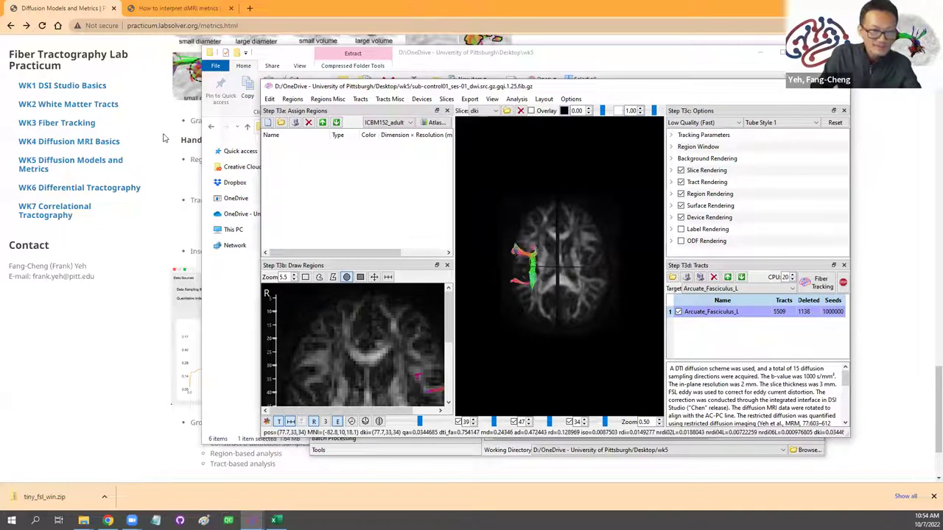
left_click(176, 94)
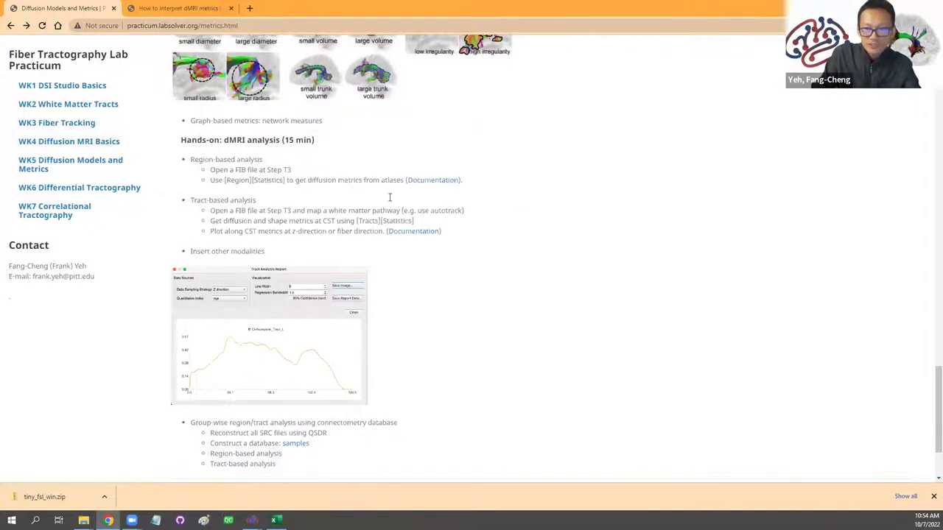
scroll(416, 263, "up", 7)
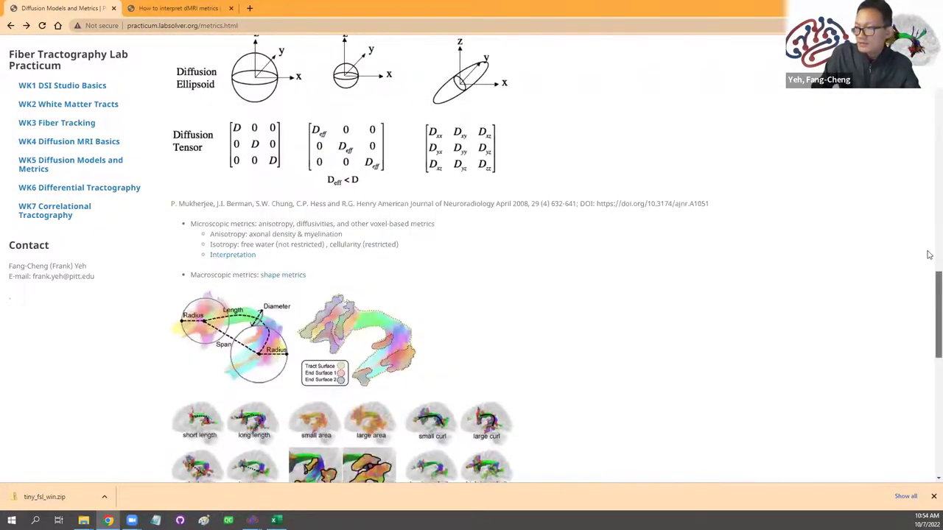
left_click_drag(930, 255, 929, 126)
scroll(399, 212, "down", 5)
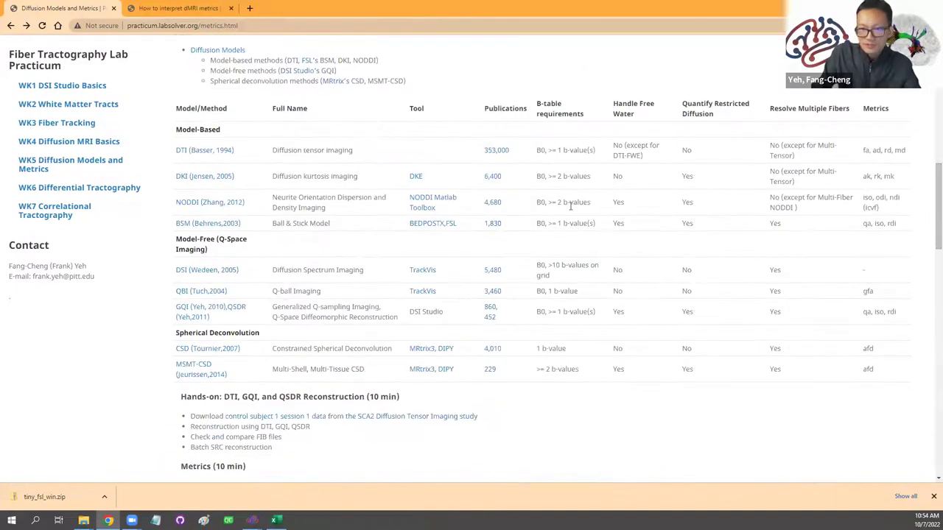
left_click(421, 209)
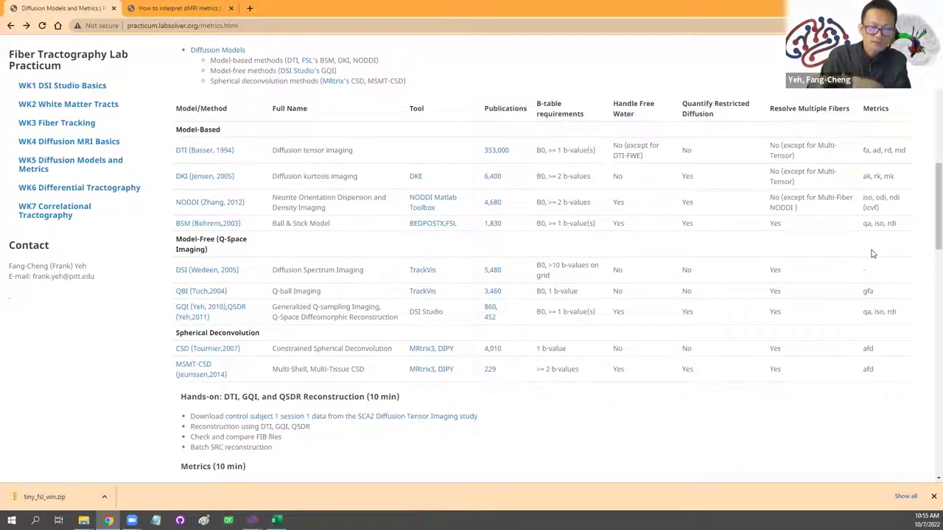
scroll(822, 299, "down", 10)
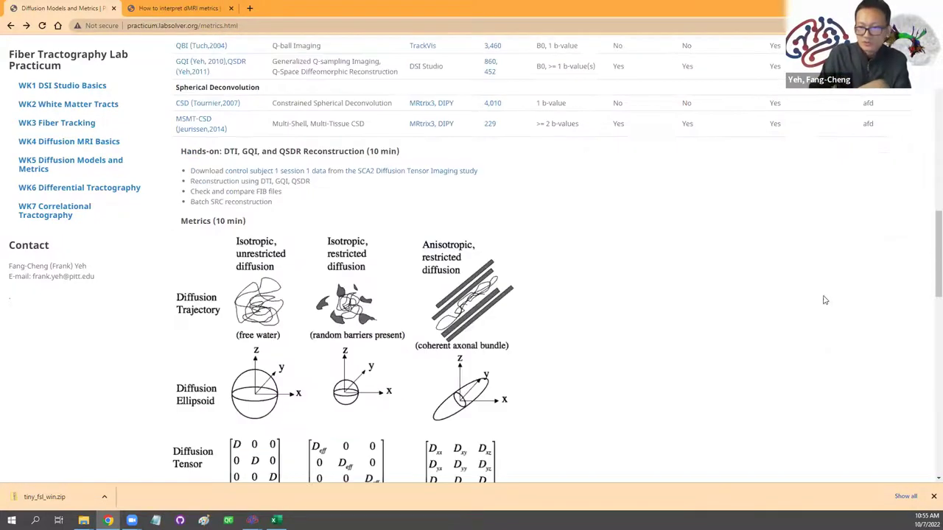
scroll(641, 312, "down", 5)
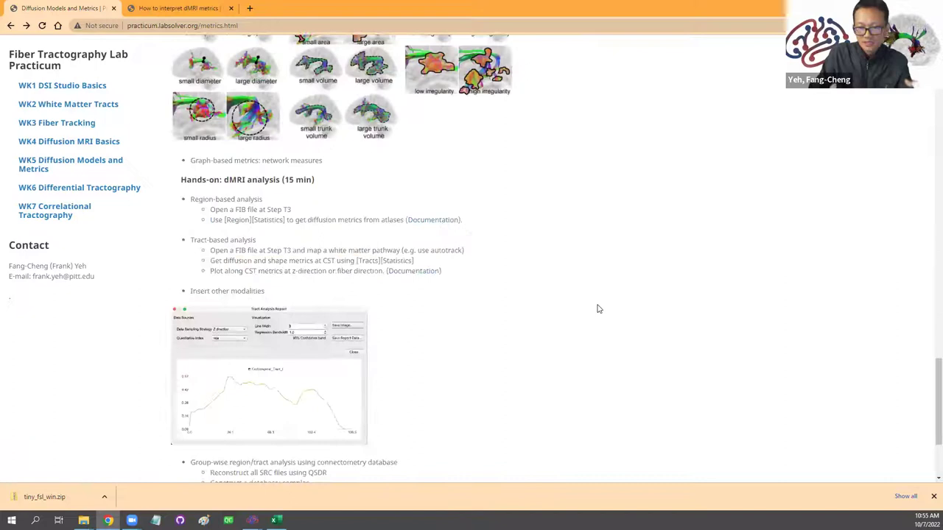
scroll(557, 297, "down", 2)
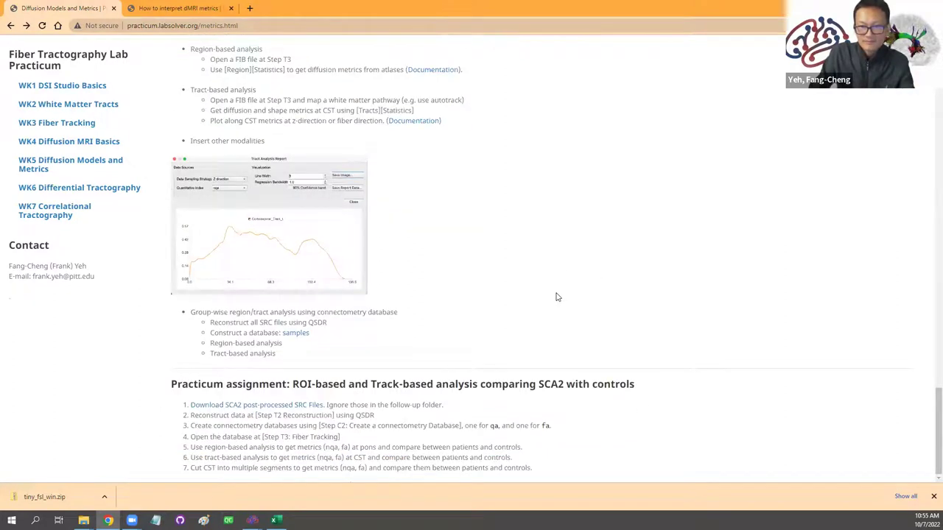
scroll(371, 204, "up", 1)
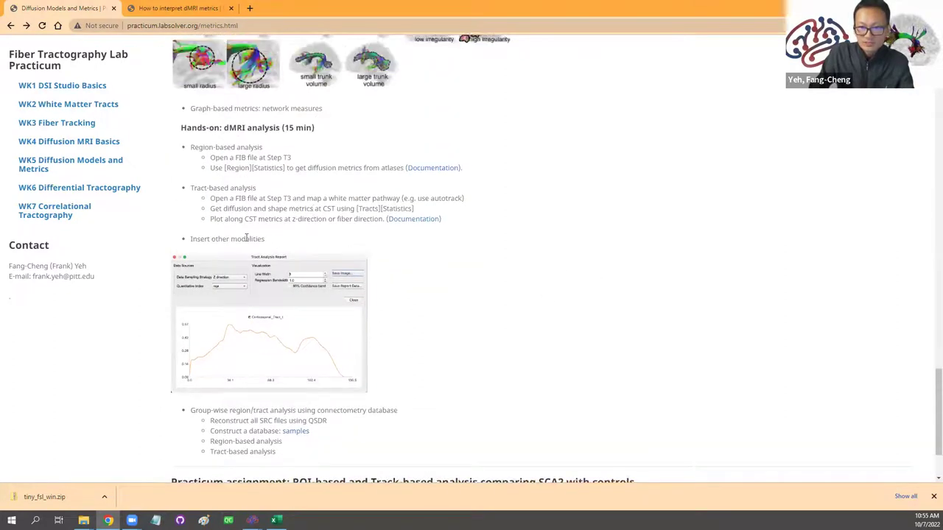
triple_click(246, 237)
Step: Return to the DSI Studio tracking window, hide all three slices, maximize the window and view the left arcuate fasciculus from the side
left_click(251, 520)
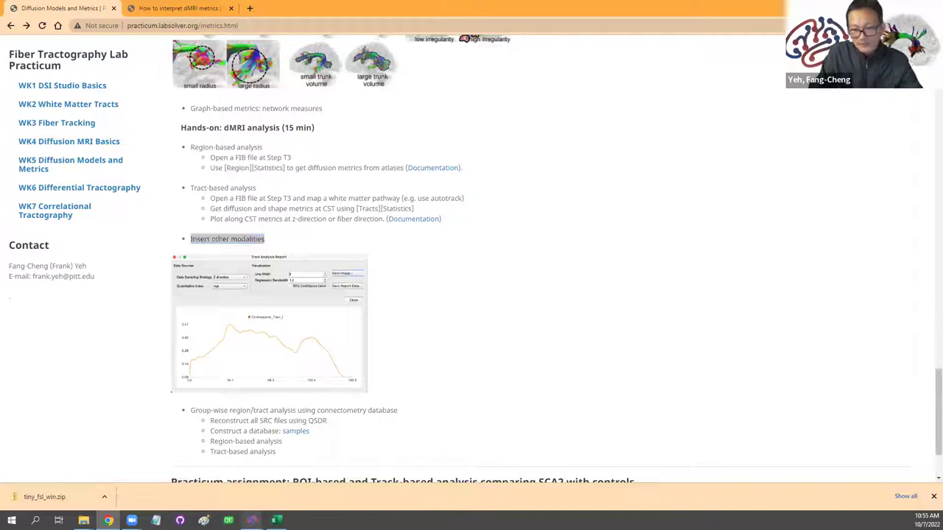
left_click(375, 475)
left_click_drag(557, 286, 619, 272)
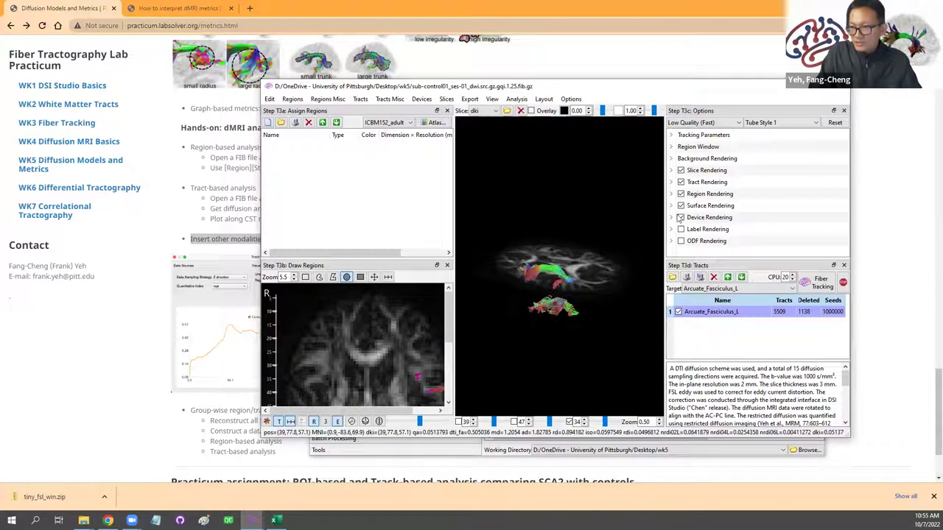
left_click(821, 87)
left_click_drag(519, 317, 480, 299)
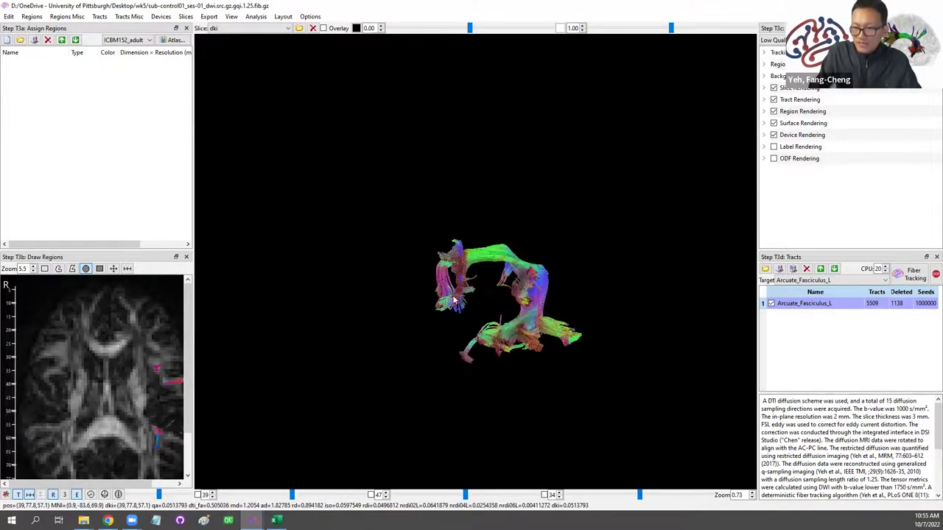
Step: Delete the arcuate tract and run automatic fiber tracking with Inferior_Fronto_Occipital_Fasciculus_L as the target
left_click(806, 270)
left_click(847, 280)
scroll(821, 324, "down", 2)
scroll(821, 324, "down", 2)
left_click(834, 340)
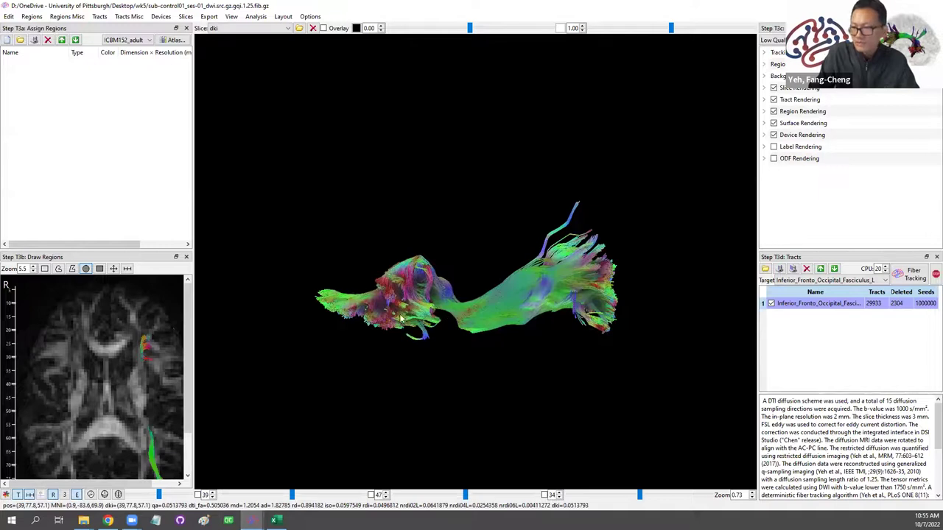
Step: Color the inferior fronto-occipital fasciculus by Local Index in the tract rendering options, keeping qa as the index
scroll(535, 333, "up", 2)
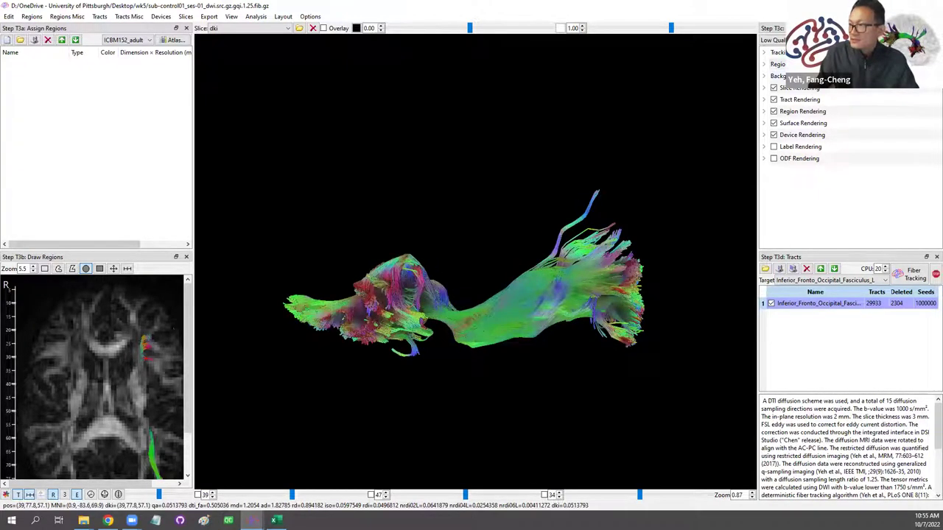
left_click(764, 100)
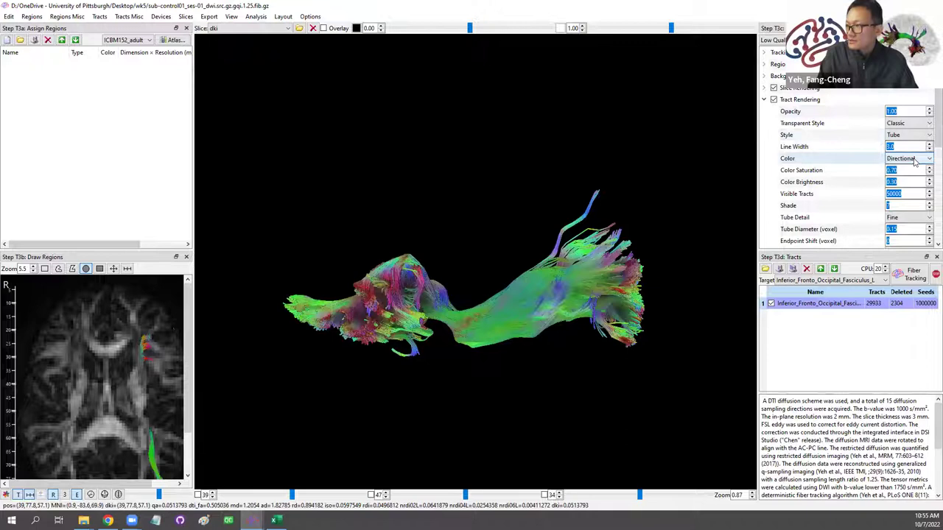
left_click(915, 162)
left_click(913, 189)
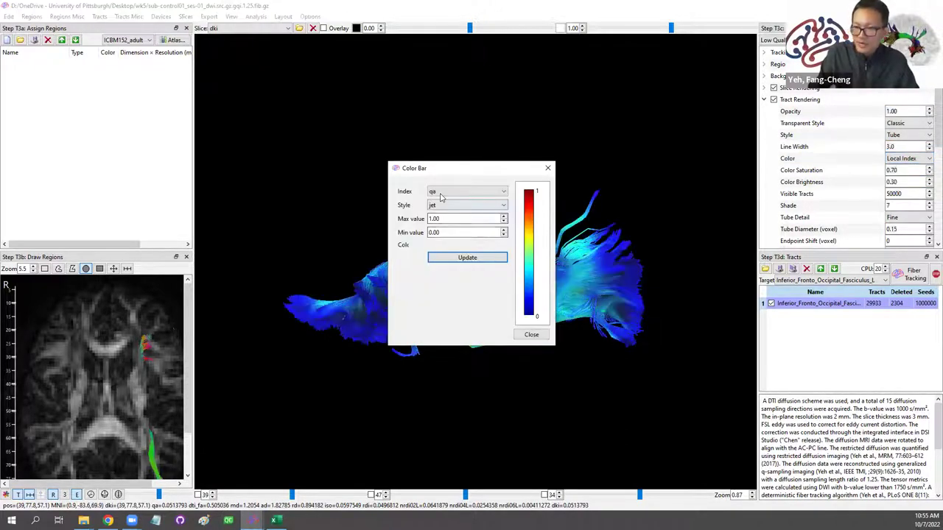
left_click(547, 168)
left_click_drag(508, 291, 360, 307)
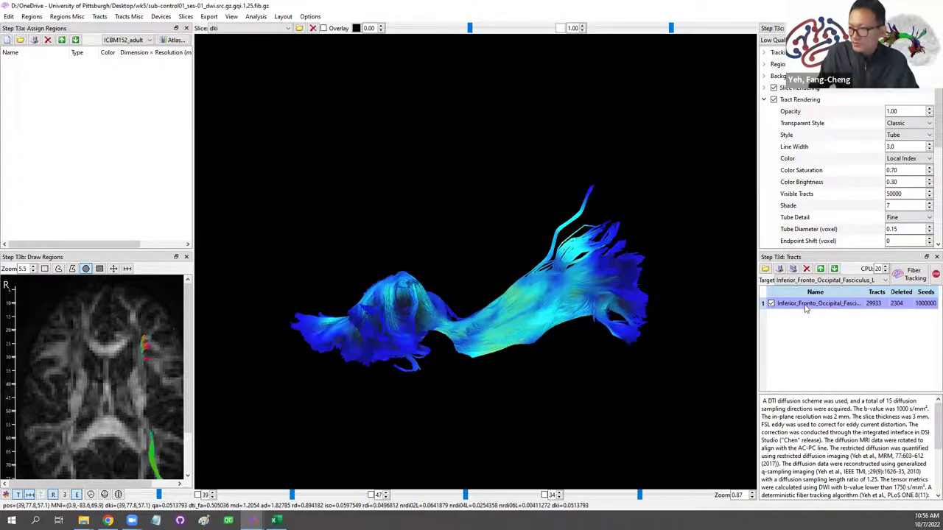
Step: Open the tract profile of the inferior fronto-occipital fasciculus and plot its qa with the Y direction sampling strategy
left_click(100, 17)
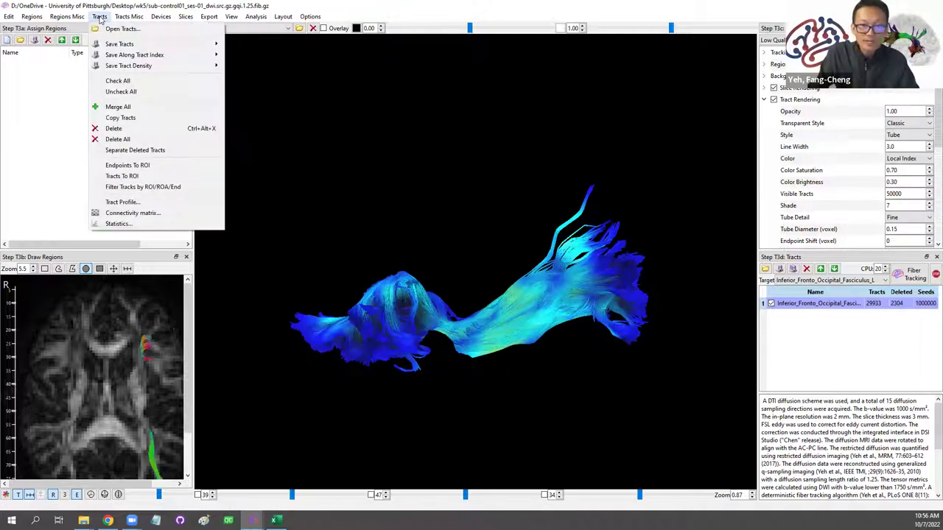
left_click(126, 202)
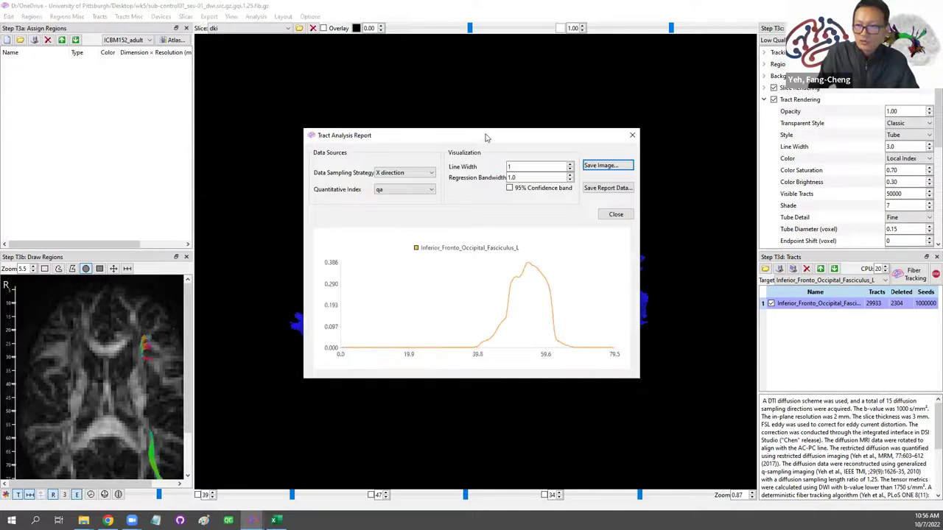
left_click_drag(486, 138, 628, 76)
left_click(558, 110)
left_click(557, 121)
key("Down")
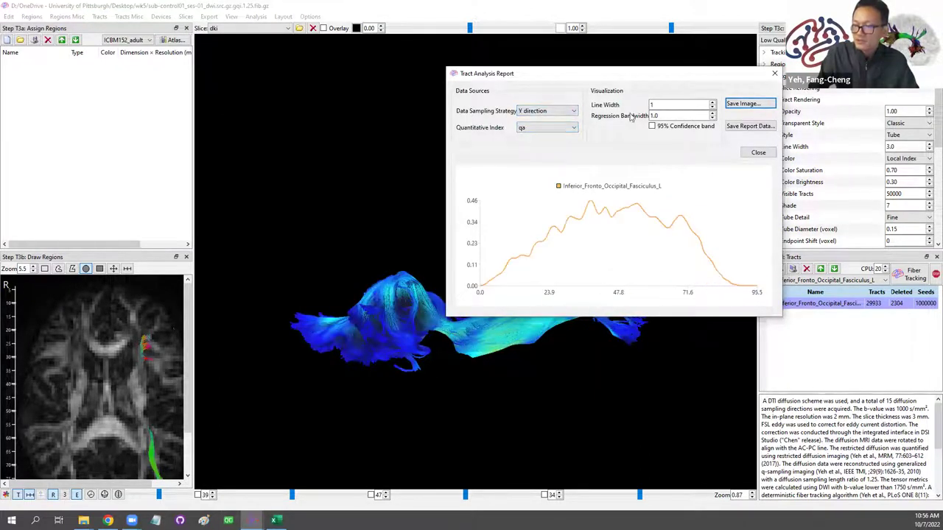
Step: Compare the profile plot with the tract, widen the report, switch the data sampling strategy to fiber orientation and close the report
left_click_drag(630, 79, 720, 139)
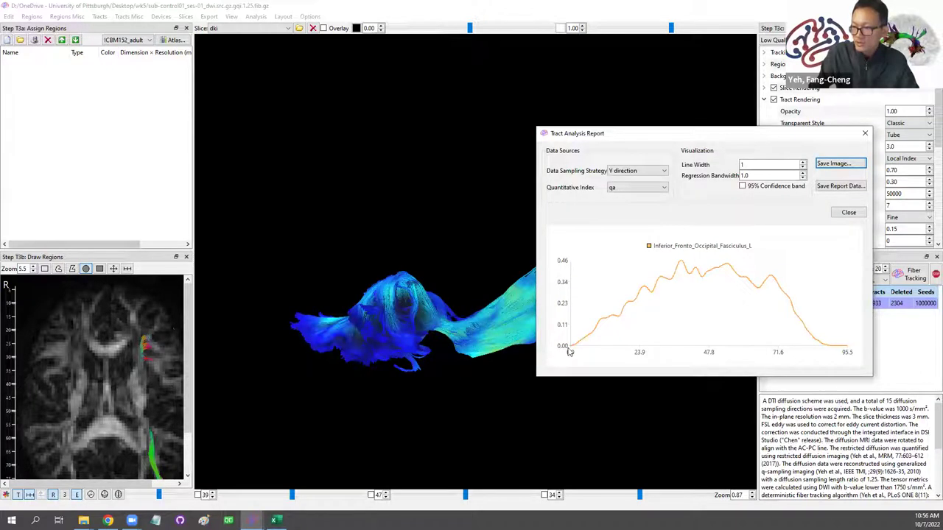
left_click_drag(692, 133, 345, 34)
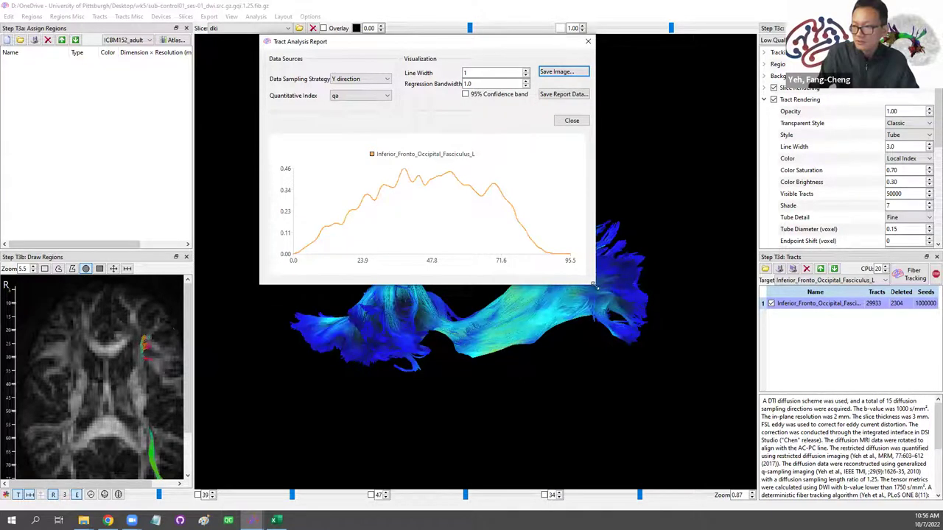
left_click_drag(595, 286, 668, 283)
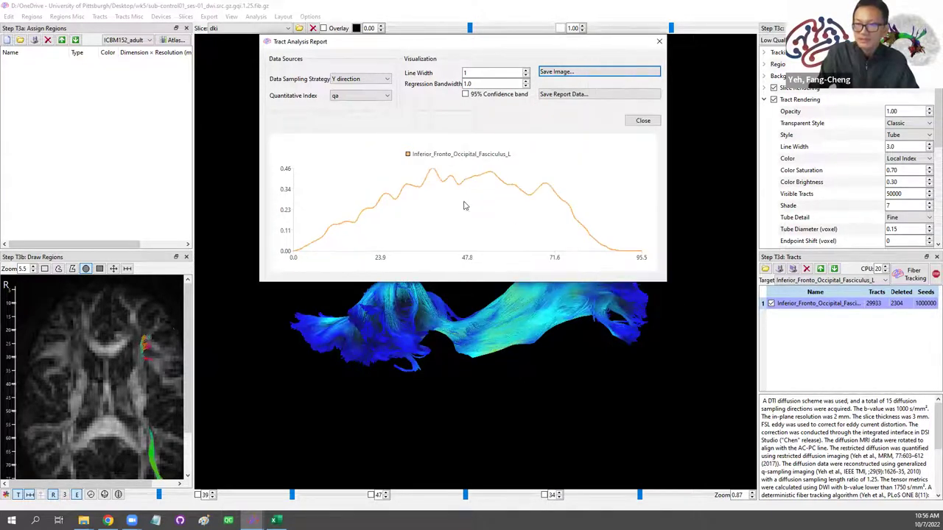
left_click(363, 81)
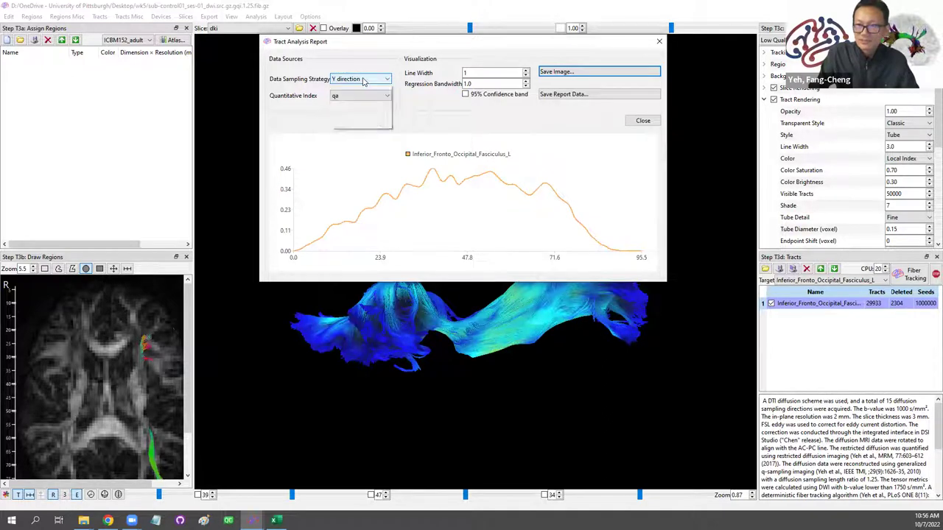
left_click(360, 114)
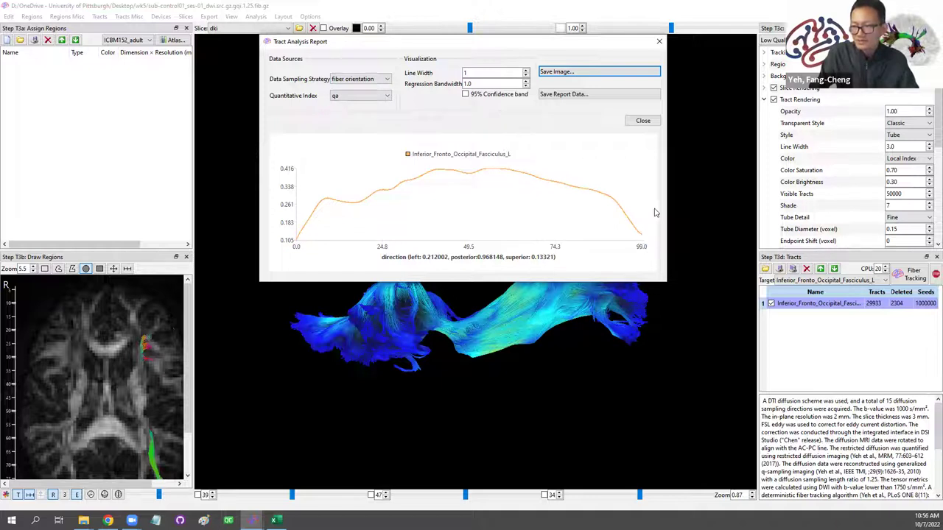
left_click_drag(400, 41, 413, 50)
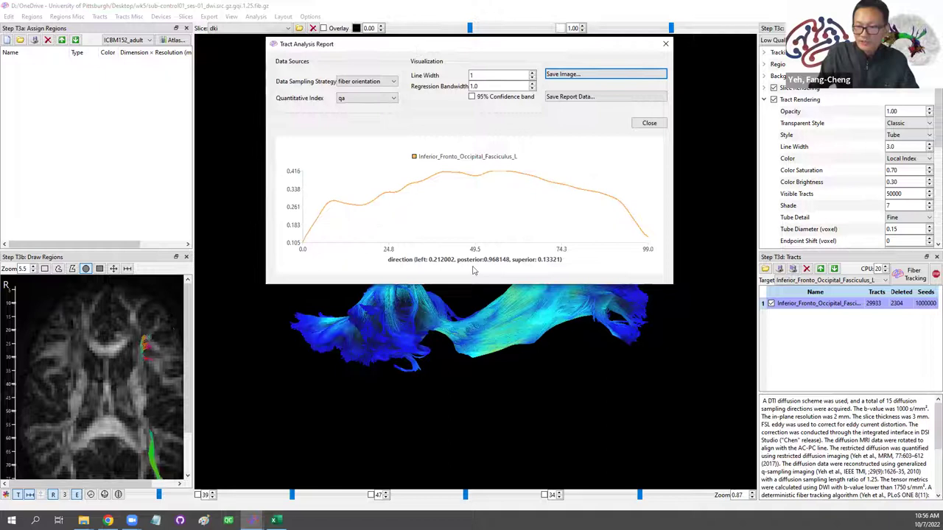
left_click(665, 43)
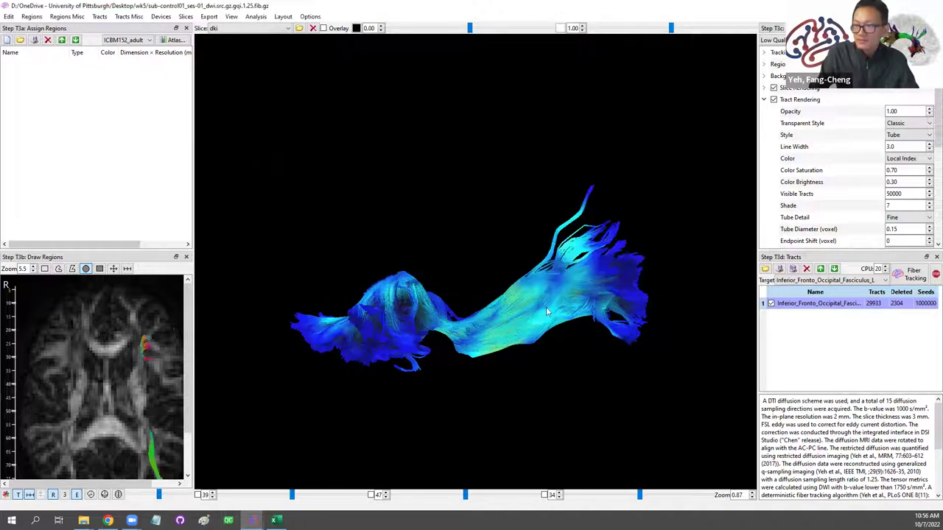
Step: Cut the fasciculus across its narrow middle and keep only the posterior segment
left_click_drag(449, 297, 448, 377, "ctrl")
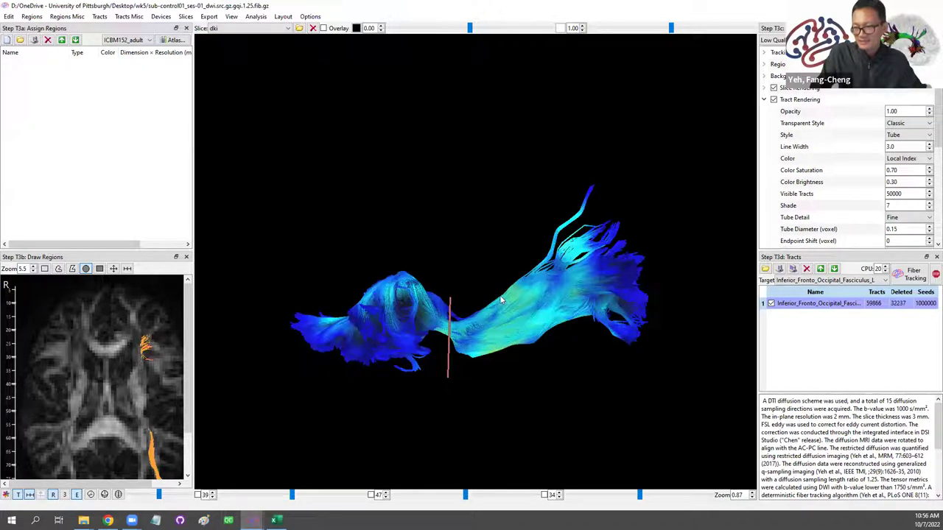
left_click_drag(500, 280, 516, 398, "ctrl")
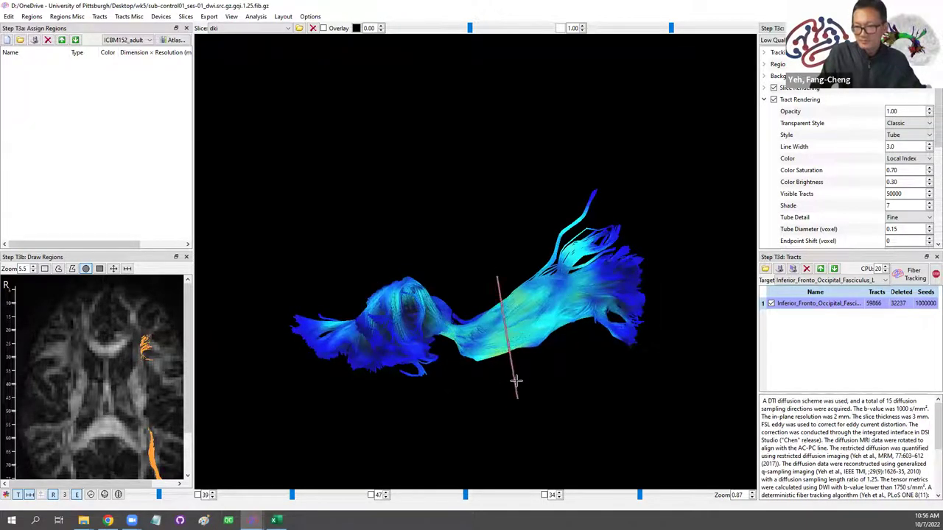
Step: Plot the posterior segment's qa profile along fiber orientation, close the report and inspect the segment from another angle
right_click(818, 306)
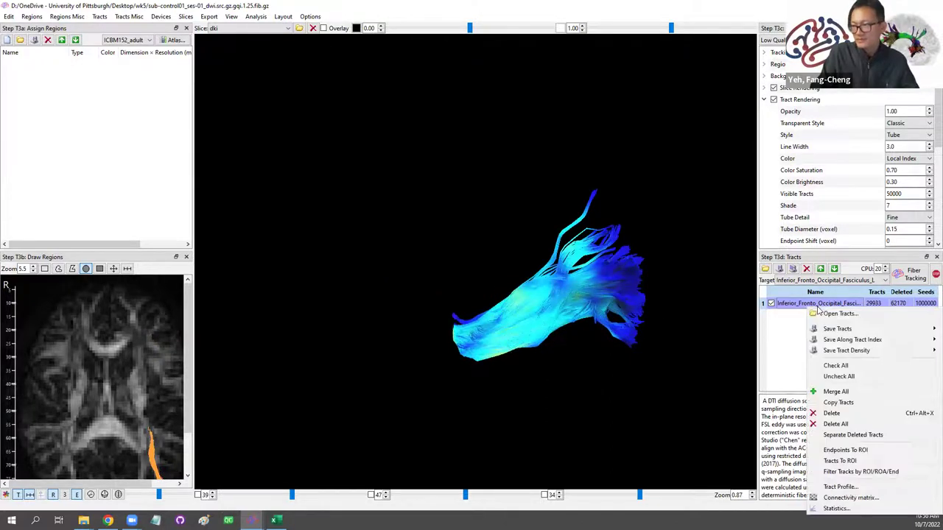
left_click(839, 487)
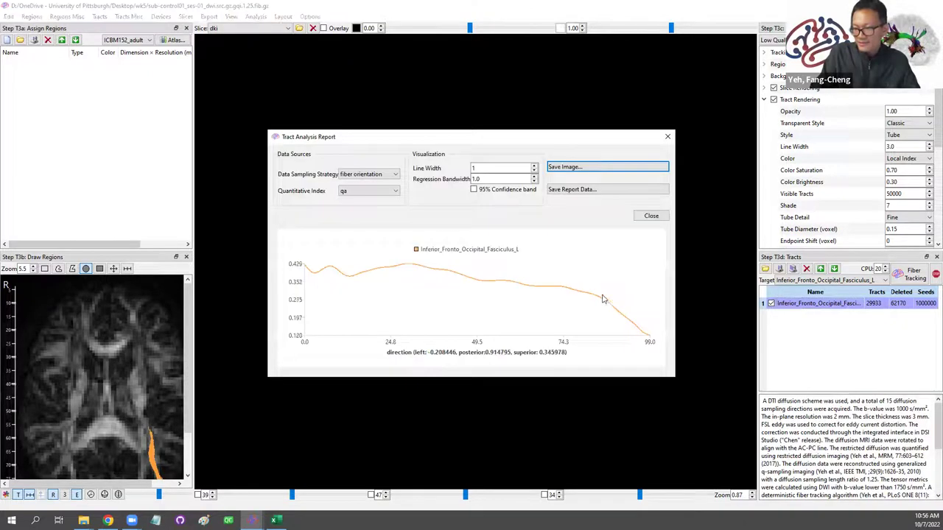
left_click(667, 137)
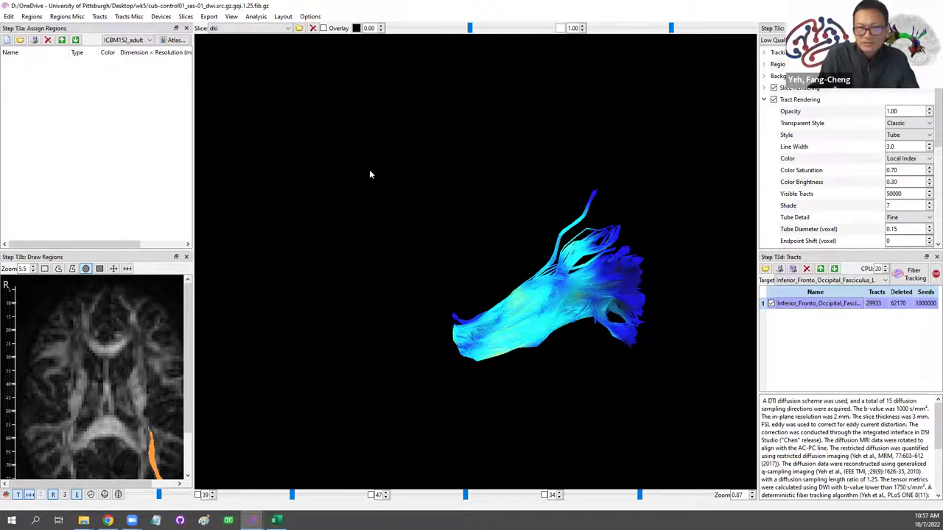
left_click_drag(537, 256, 528, 230)
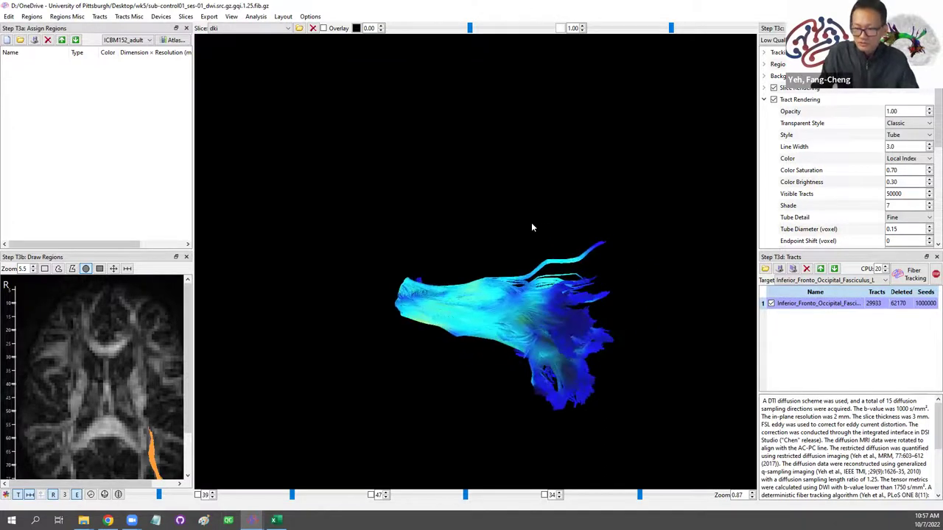
mouse_move(596, 265)
left_mouse_down()
mouse_move(572, 258)
mouse_move(570, 295)
mouse_move(615, 296)
mouse_move(589, 279)
left_mouse_up()
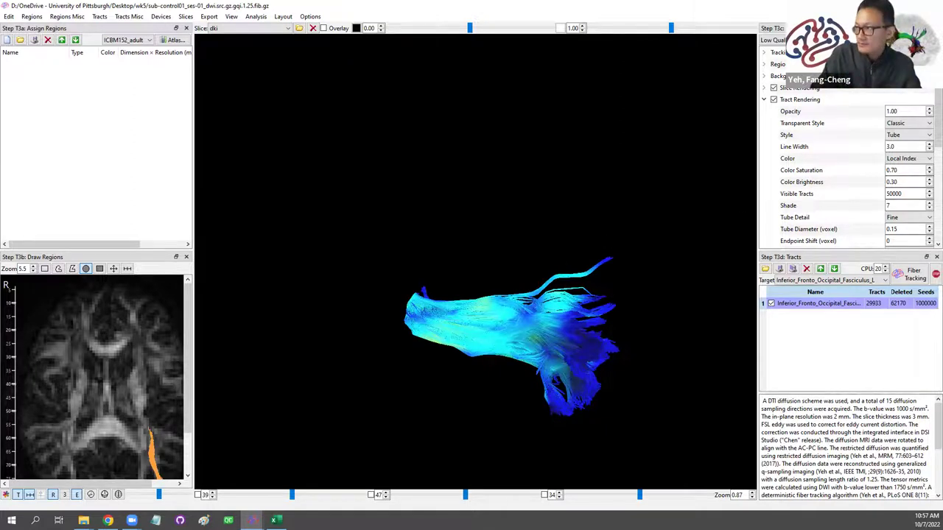
Step: Close the fiber tracking window of sub-control01 without saving the tractography
left_click(907, 5)
left_click(841, 89)
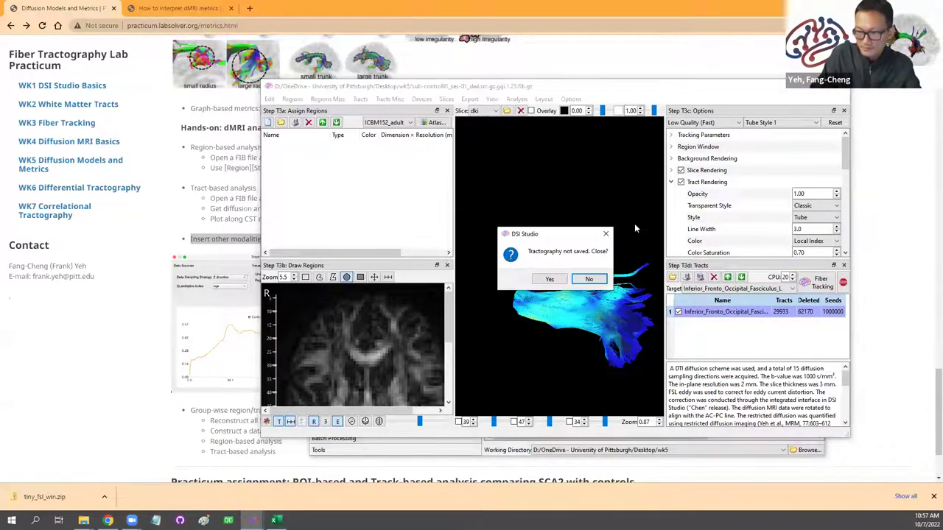
left_click(549, 278)
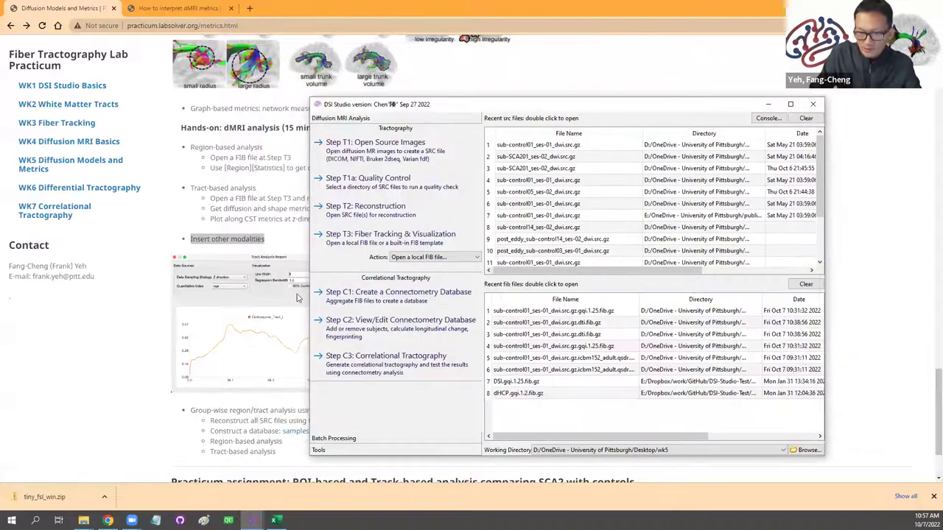
Step: Switch to the practicum page in the browser and review the group-wise region/tract analysis instructions, highlighting QSDR
left_click(155, 403)
scroll(355, 360, "down", 2)
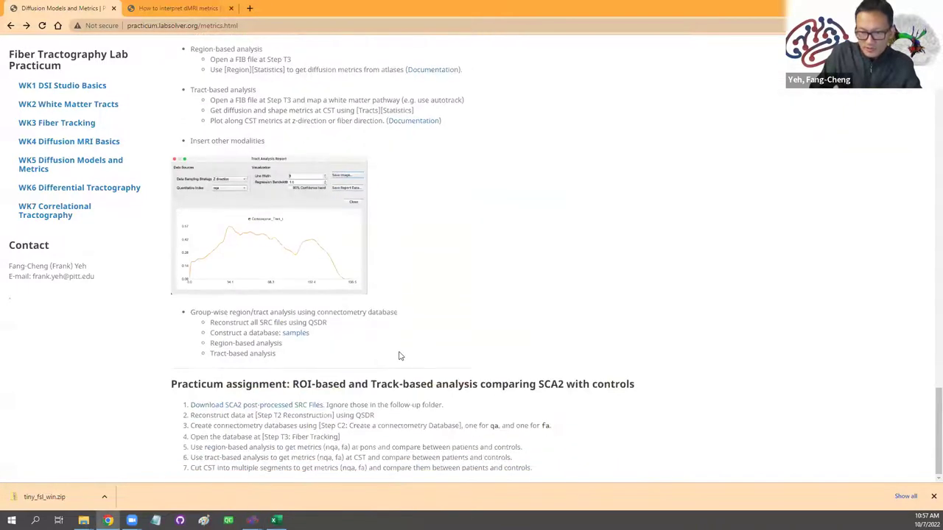
left_click_drag(189, 312, 375, 311)
left_click(399, 314)
triple_click(396, 318)
left_click(399, 319)
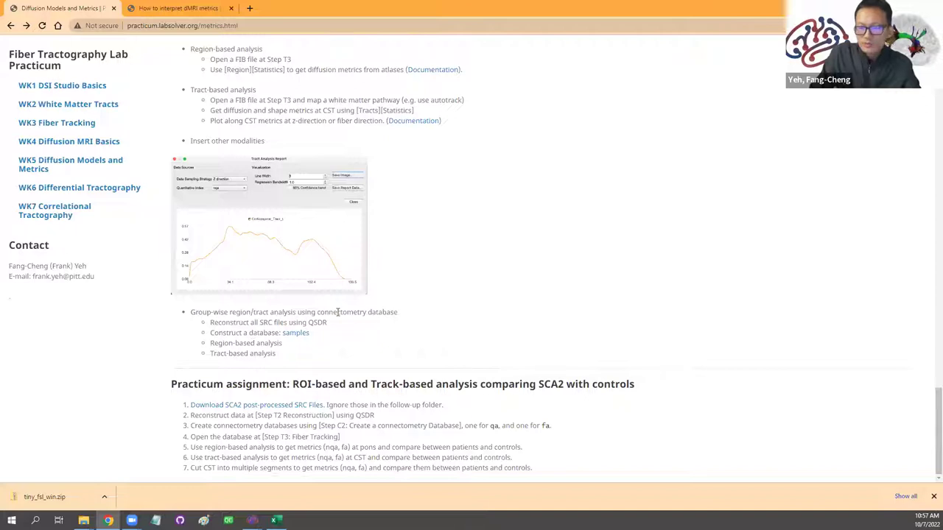
left_click_drag(330, 324, 301, 324)
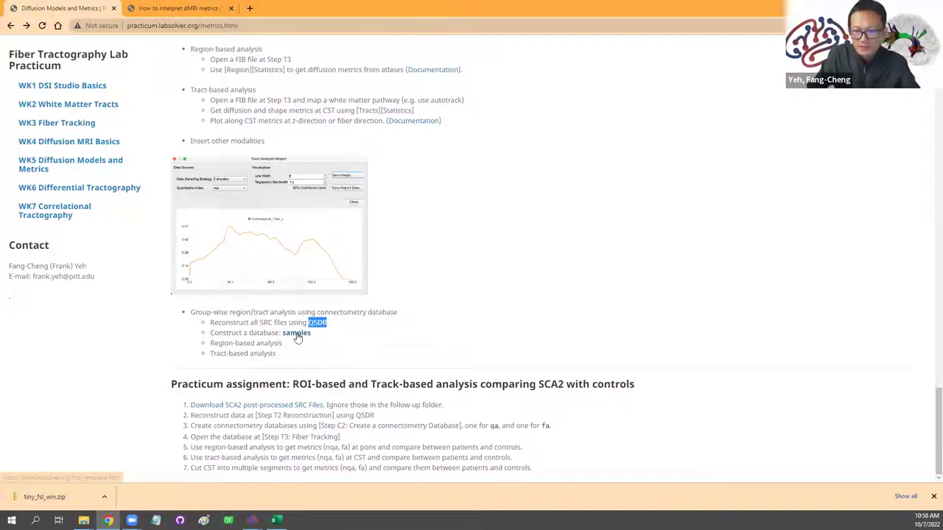
Step: Open the linked database samples page and download the CMU60 2-mm Connectometry DB
left_click(298, 333)
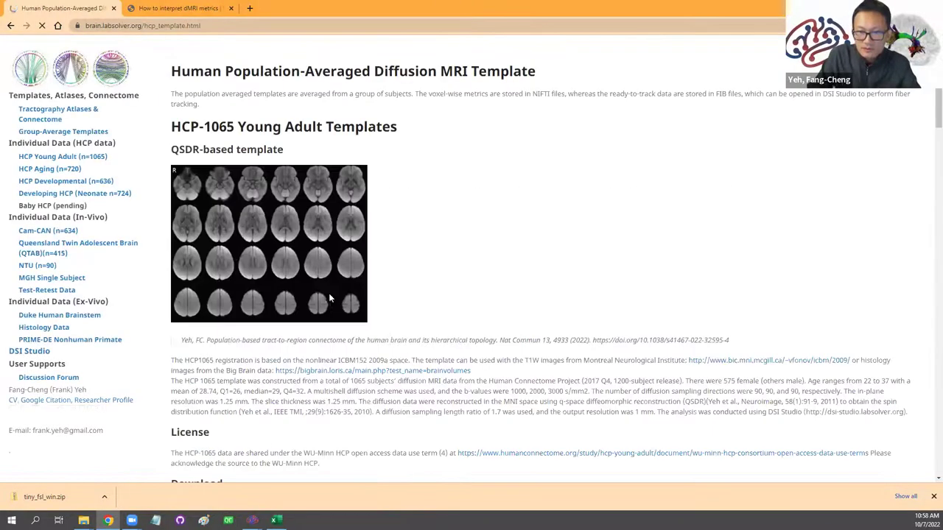
scroll(328, 309, "down", 5)
scroll(335, 327, "down", 10)
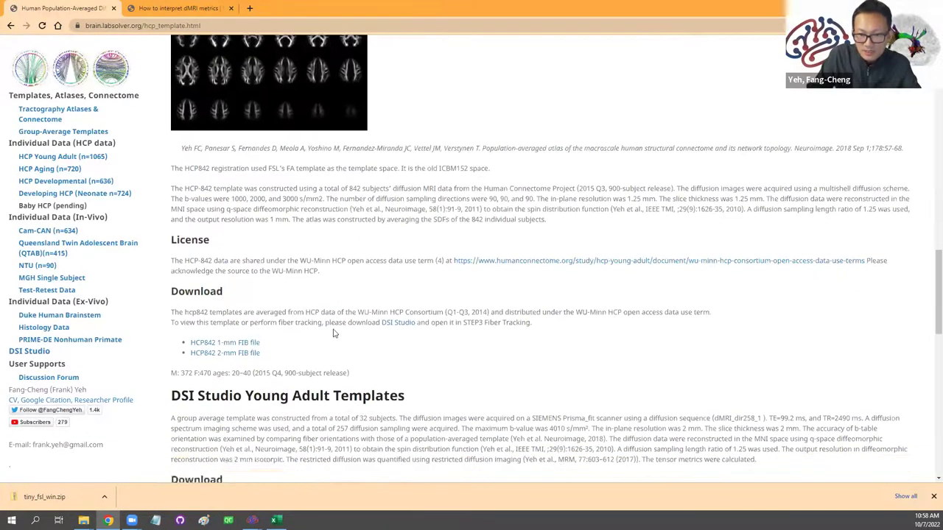
scroll(254, 280, "down", 2)
scroll(254, 282, "down", 2)
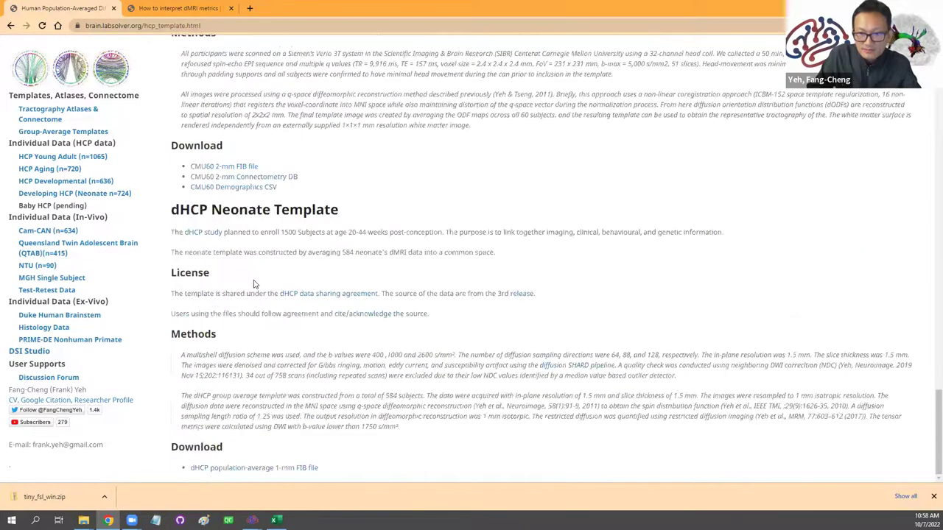
scroll(254, 283, "up", 1)
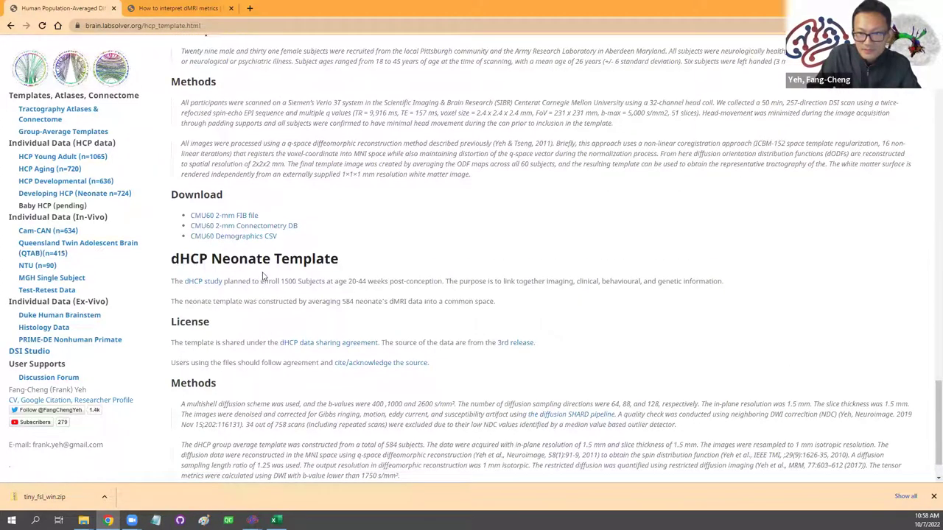
scroll(280, 251, "up", 1)
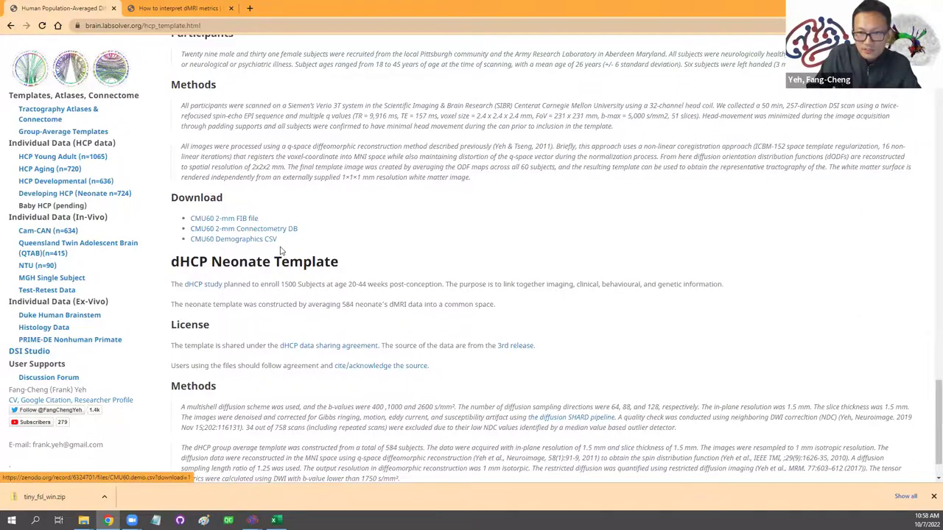
scroll(281, 251, "up", 1)
scroll(276, 243, "down", 1)
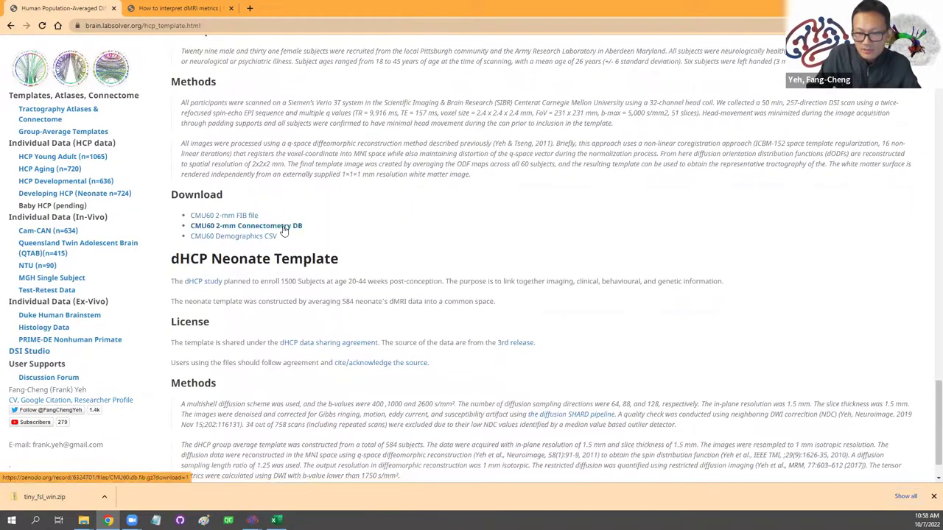
scroll(302, 273, "up", 2)
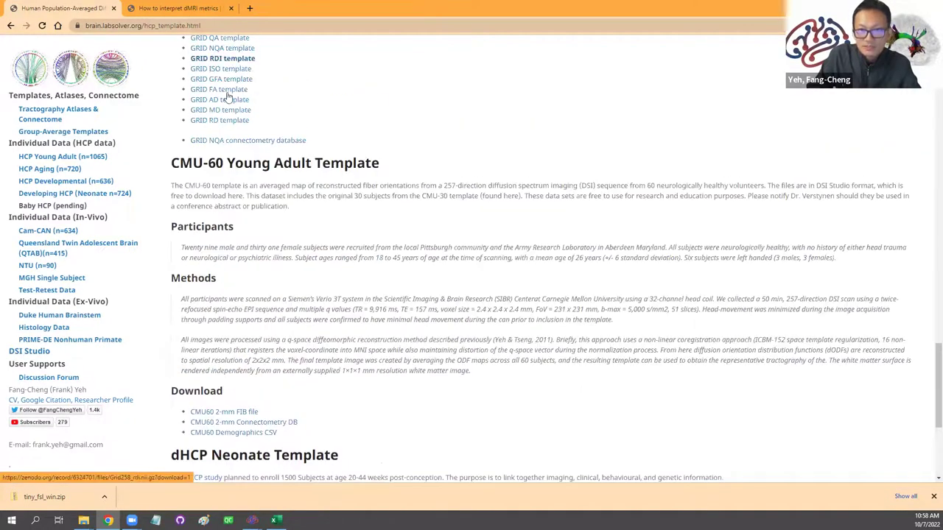
scroll(308, 285, "down", 1)
scroll(308, 285, "down", 2)
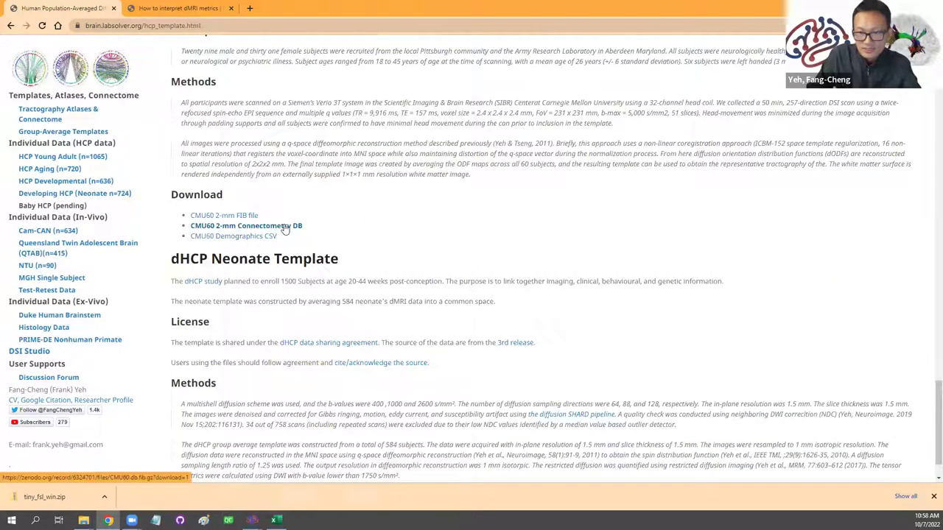
left_click(286, 229)
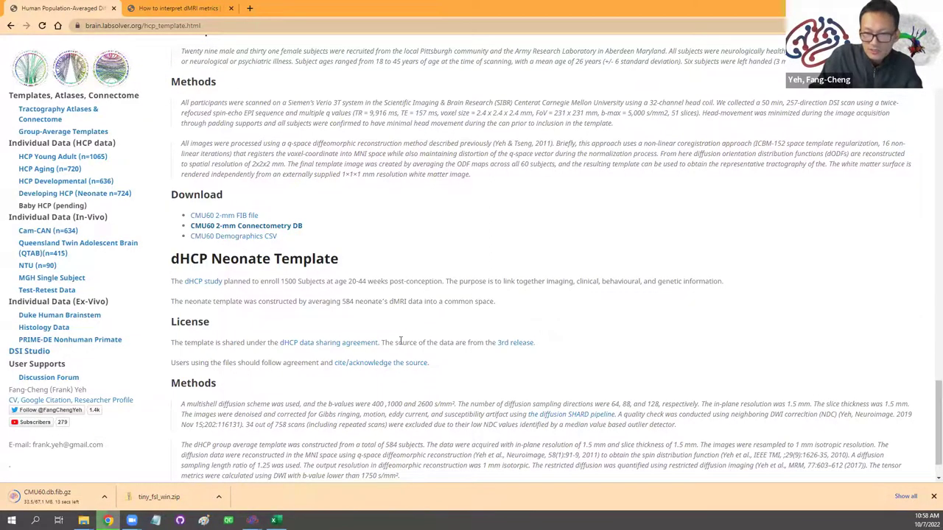
scroll(394, 353, "up", 6)
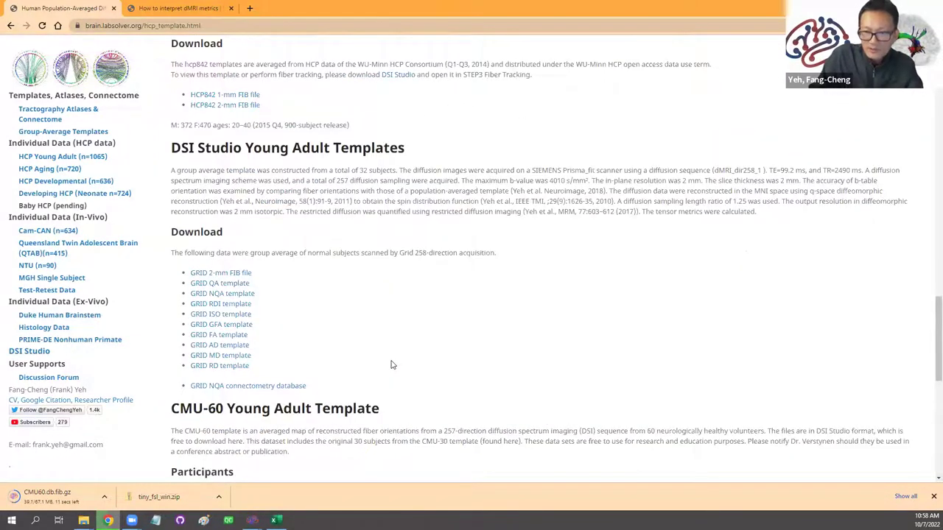
scroll(379, 383, "up", 1)
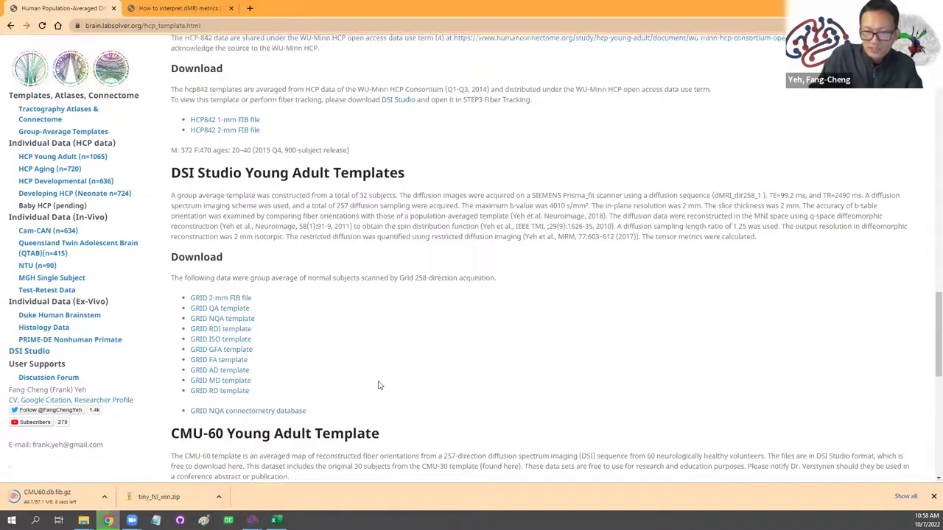
scroll(371, 391, "up", 1)
scroll(373, 375, "down", 5)
scroll(387, 324, "up", 1)
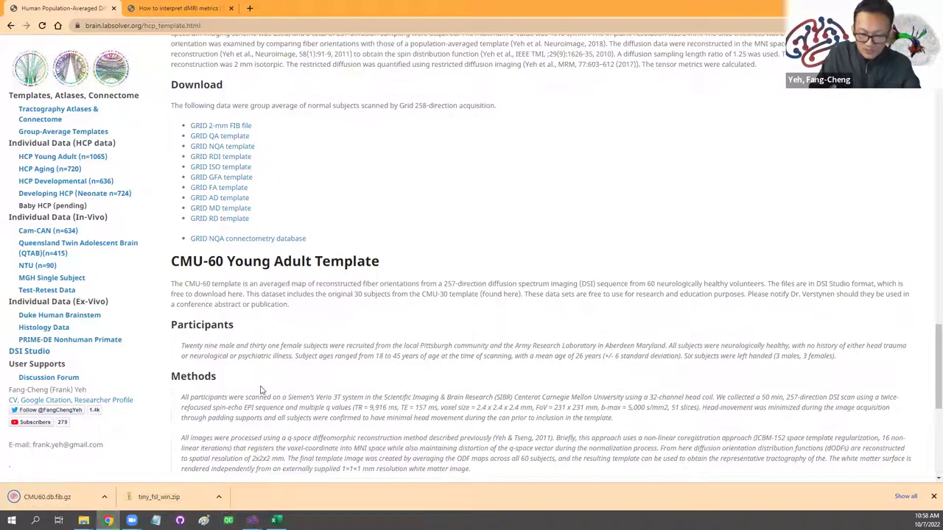
Step: Switch to File Explorer and paste the downloaded CMU60.db.fib.gz into the wk5 folder
mouse_move(83, 520)
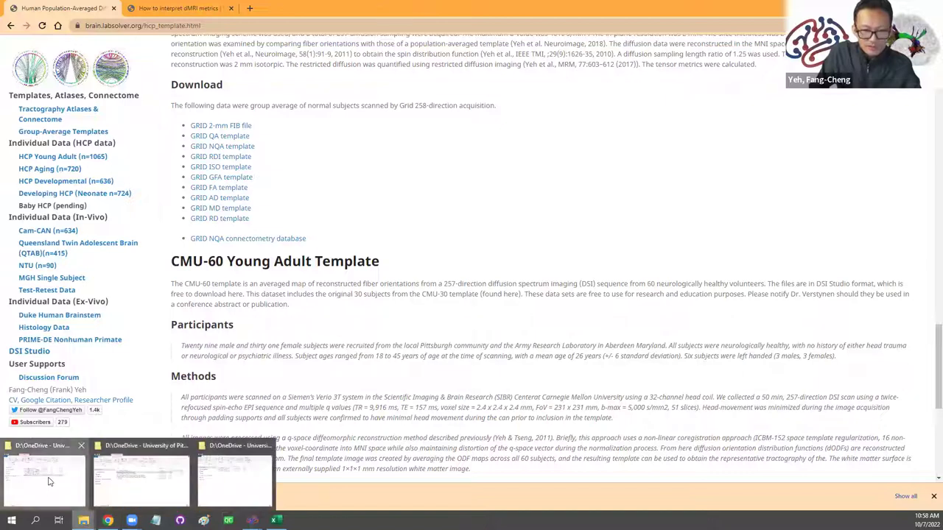
left_click(44, 475)
left_click_drag(416, 59, 407, 60)
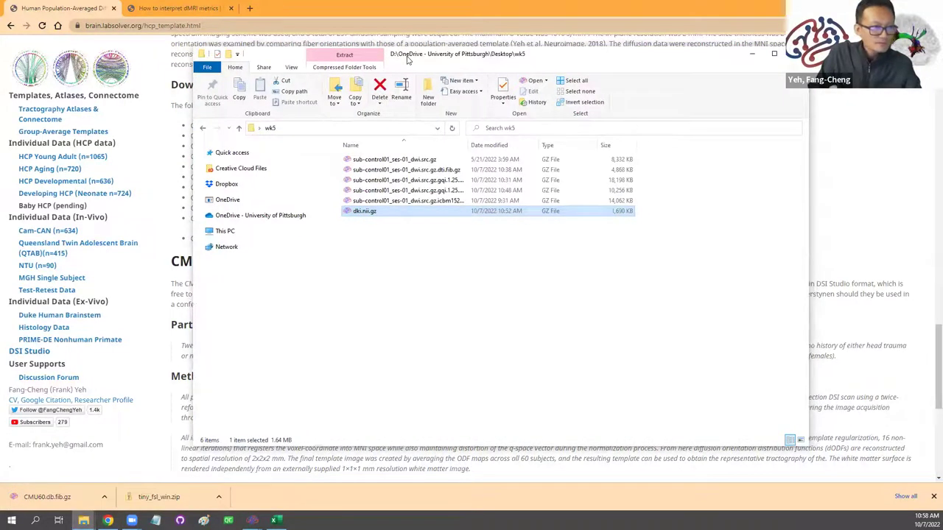
left_click(796, 54)
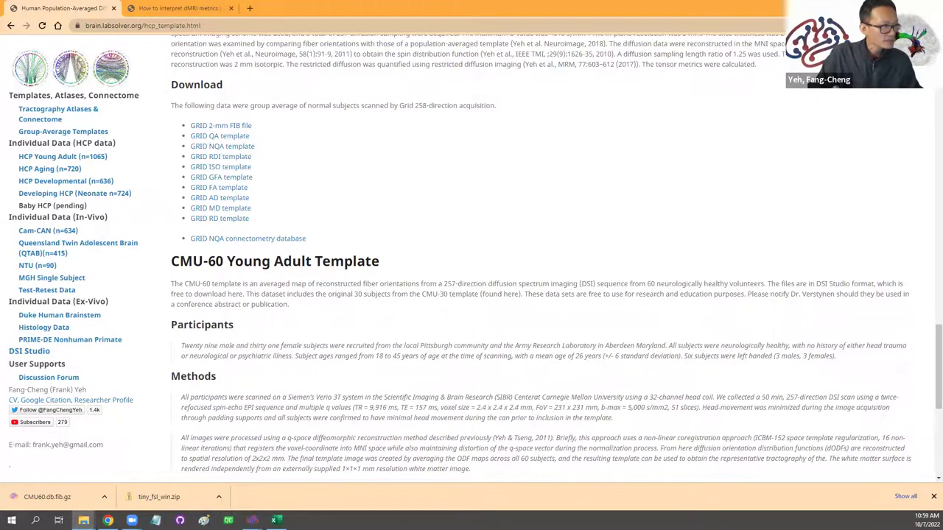
left_click(83, 520)
left_click(728, 349)
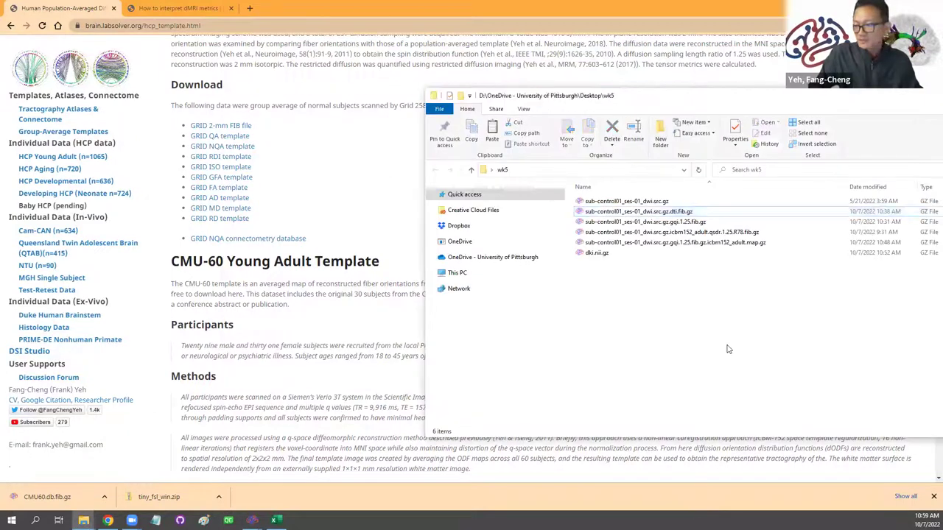
key("ctrl+v")
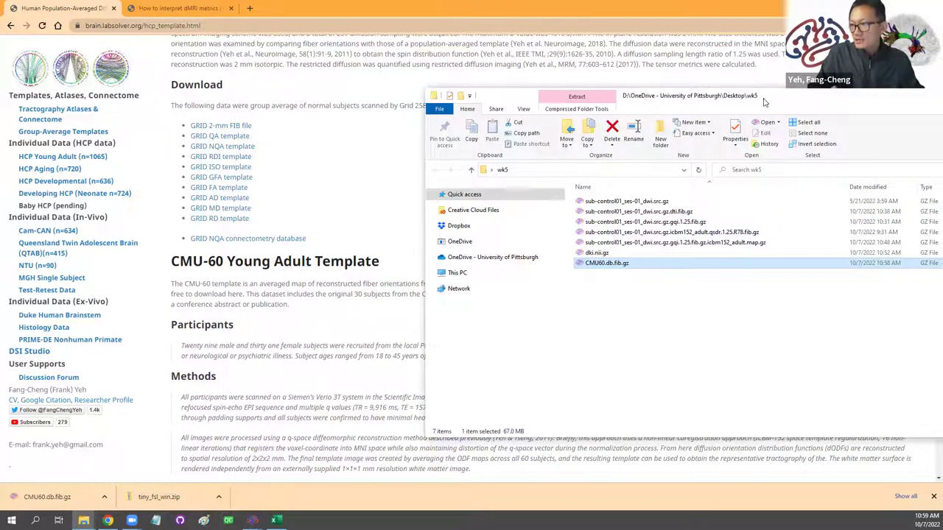
left_click_drag(718, 96, 591, 78)
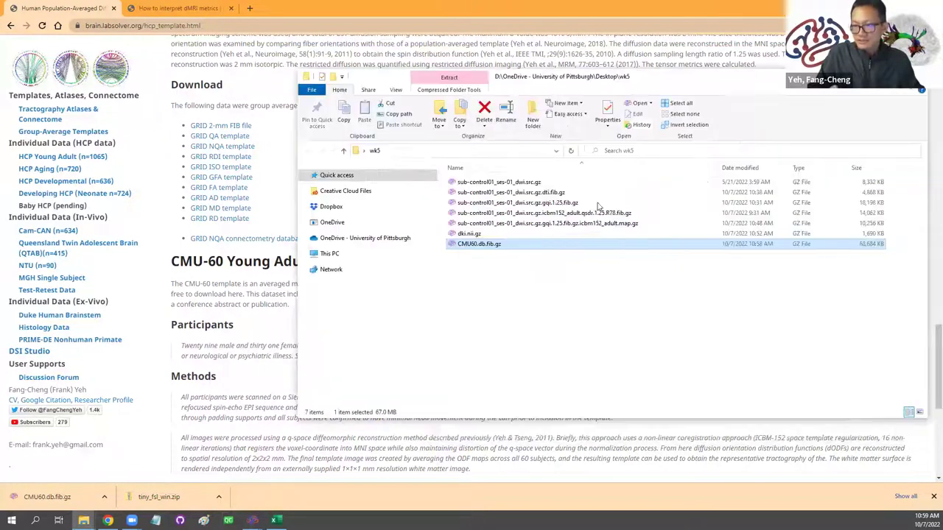
left_click(482, 264)
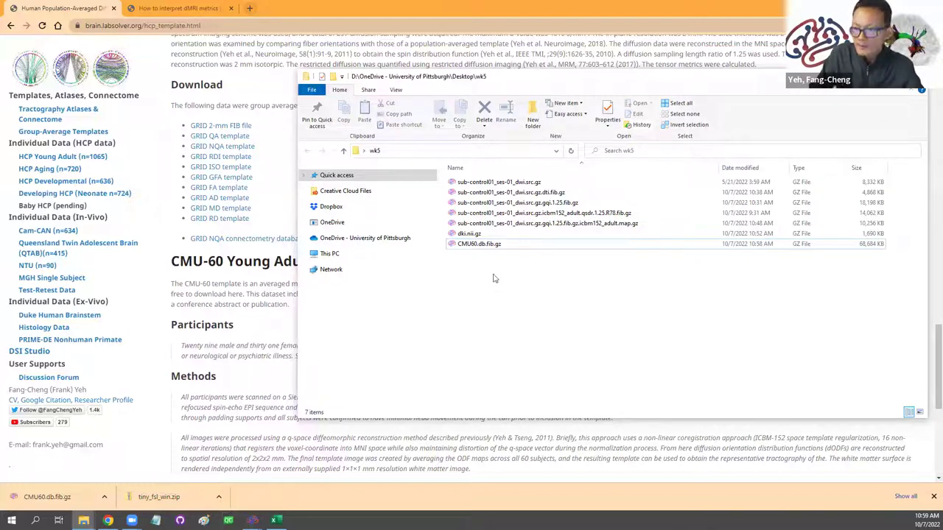
Step: Switch to DSI Studio and open CMU60.db.fib.gz from wk5 for viewing and editing as a connectometry database
left_click(253, 520)
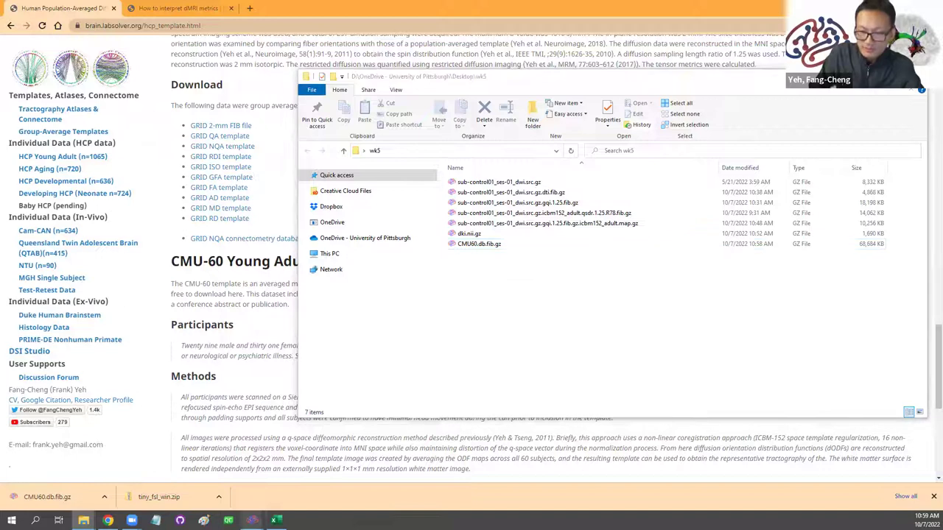
left_click(420, 446)
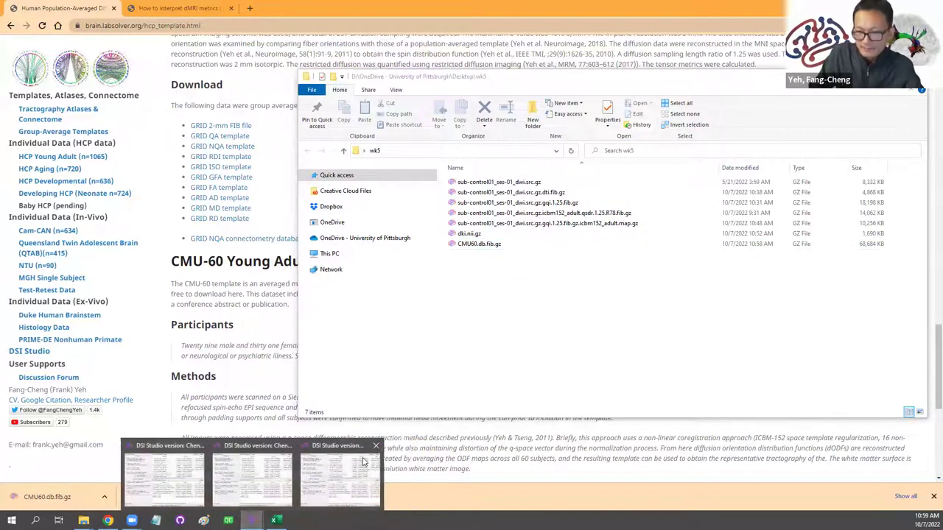
left_click(335, 472)
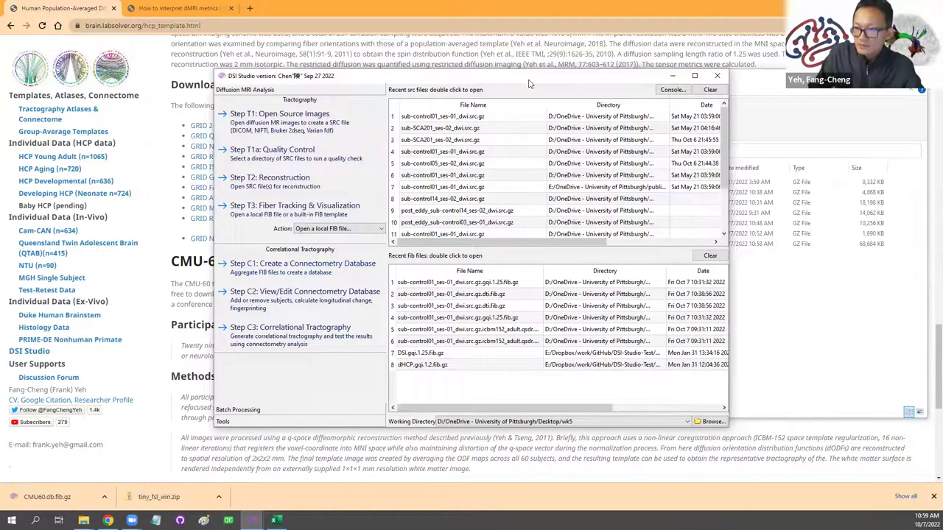
left_click_drag(528, 83, 720, 69)
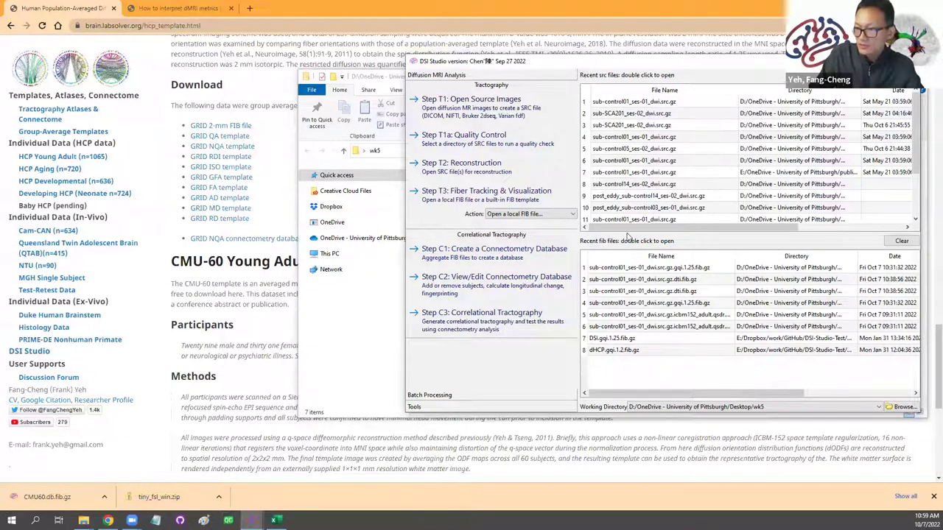
left_click(541, 278)
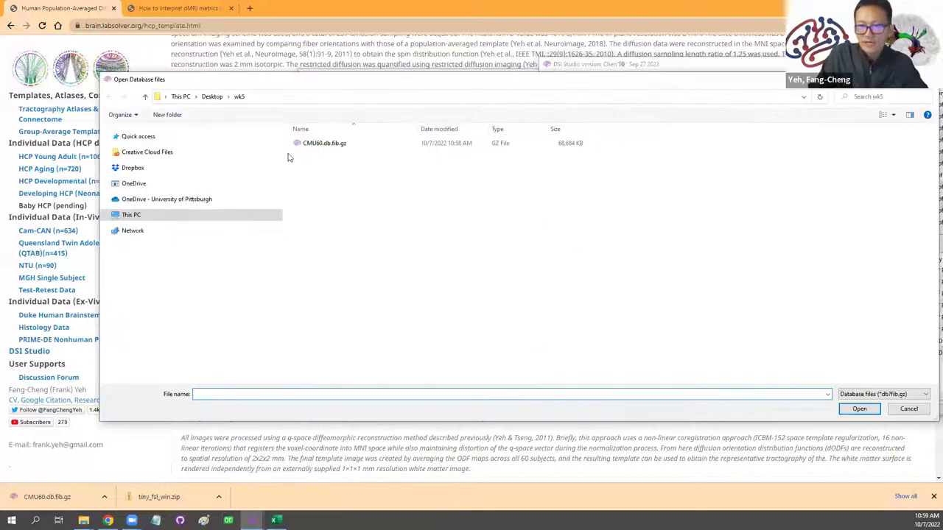
double_click(324, 143)
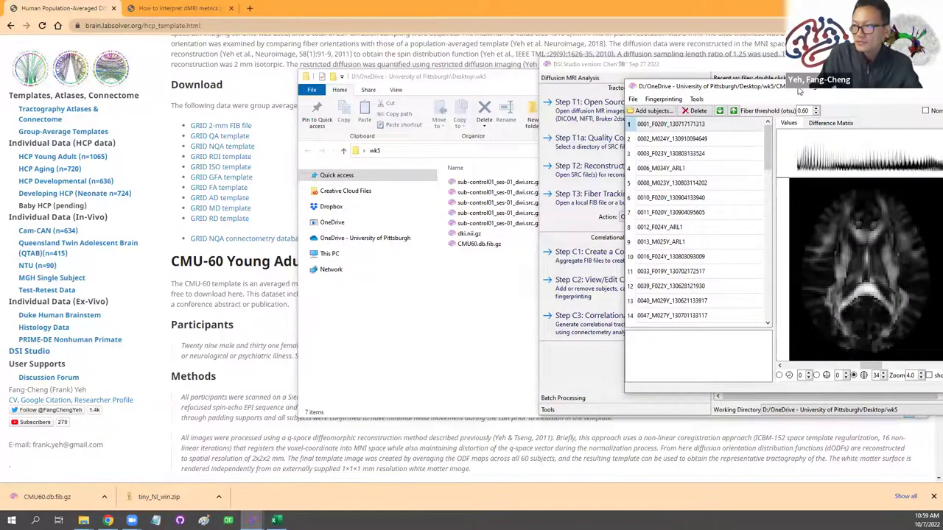
left_click_drag(799, 90, 316, 89)
Step: Step through the subjects of the CMU60 database and compare their axial slices and value plots
left_click(193, 140)
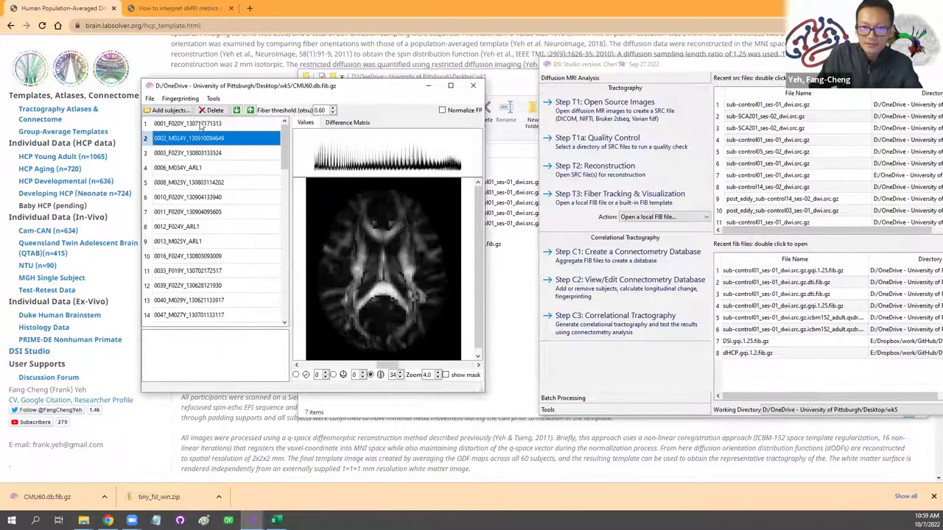
left_click(199, 123)
key("Down")
key("Down")
key("Down")
key("Down")
key("Down")
key("Down")
key("Down")
key("Down")
key("Down")
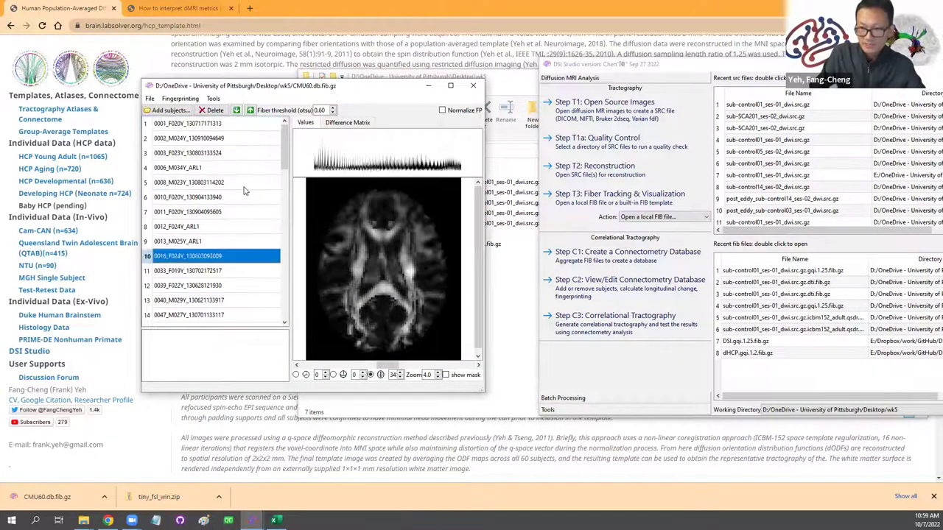
key("Down")
key("Down")
key("Down")
key("Down")
key("Down")
key("Down")
key("Down")
key("Down")
key("Down")
key("Down")
key("Down")
key("Down")
key("Down")
key("Down")
key("Down")
key("Down")
key("Down")
key("Down")
key("Down")
key("Down")
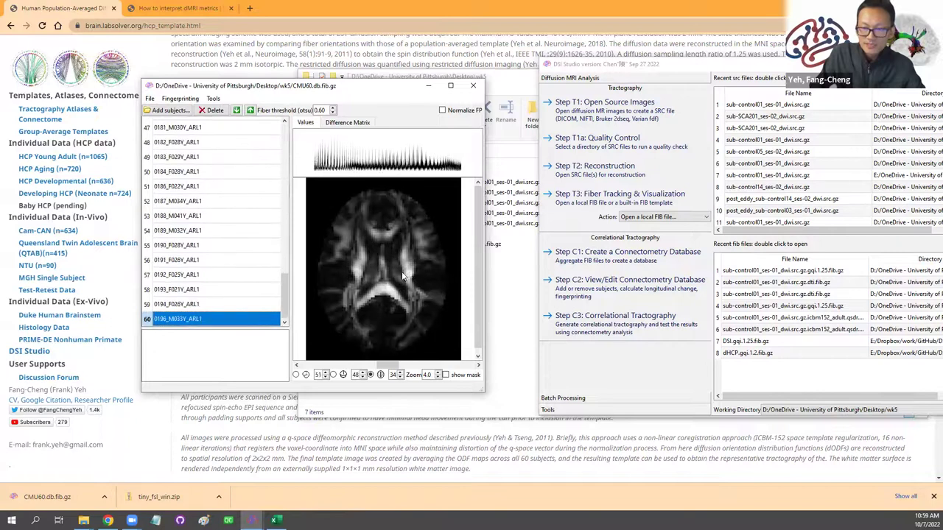
key("Up")
key("Up")
key("Up")
key("Up")
key("Up")
key("Up")
key("Up")
key("Up")
key("Up")
key("Up")
key("Up")
key("Up")
key("Up")
key("Up")
key("Up")
key("Up")
key("Up")
key("Up")
key("Up")
key("Up")
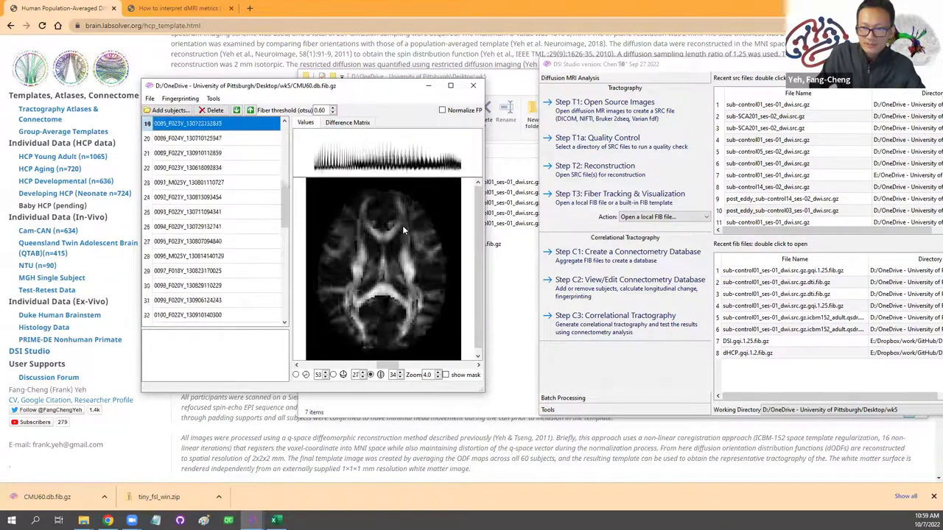
key("Up")
key("Up")
key("Up")
key("Up")
key("Up")
key("Up")
key("Up")
key("Up")
key("Up")
key("Up")
key("Up")
key("Up")
key("Up")
key("Up")
key("Up")
key("Up")
key("Up")
key("Up")
key("Down")
key("Down")
key("Down")
key("Down")
key("Down")
key("Down")
key("Down")
key("Down")
key("Down")
key("Down")
key("Down")
key("Down")
key("Down")
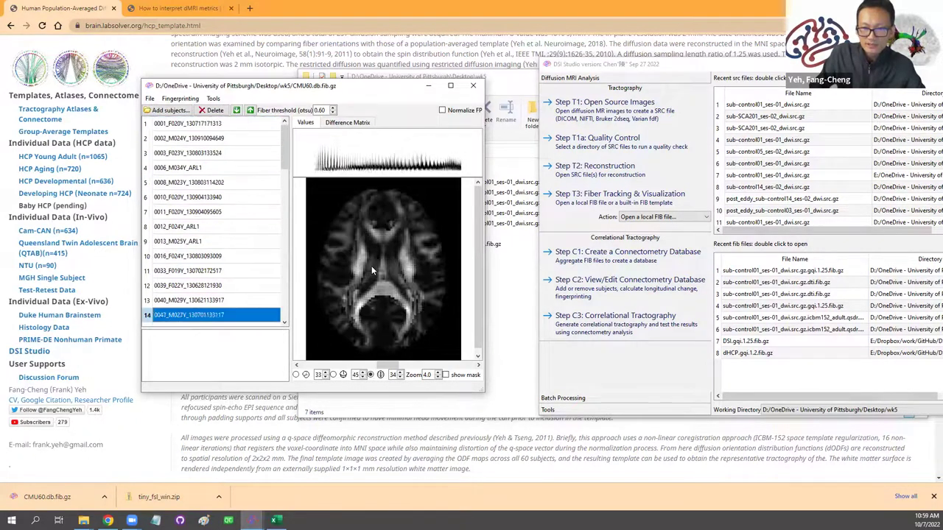
Step: Browse the remaining subjects of the CMU60 database down to subject 60, checking each axial slice and value plot
key("Down")
key("Down")
key("Down")
key("Down")
key("Down")
key("Down")
key("Down")
key("Down")
key("Down")
key("Down")
key("Down")
key("Down")
key("Down")
key("Down")
key("Down")
key("Down")
key("Down")
key("Down")
key("Down")
key("Down")
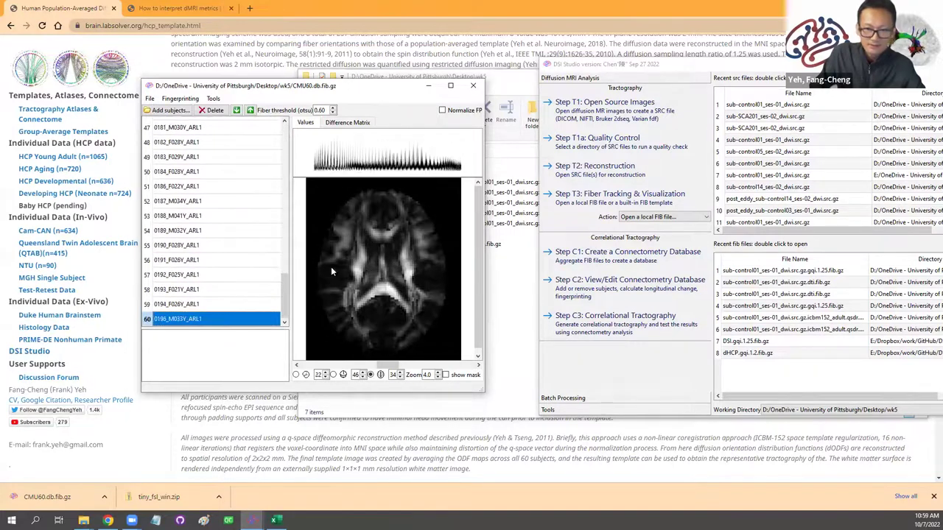
Step: Close the database editing window and load CMU60.db.fib.gz from the wk5 folder into Step T3: Fiber Tracking & Visualization
left_click(471, 87)
left_click(514, 82)
left_click_drag(514, 83, 473, 82)
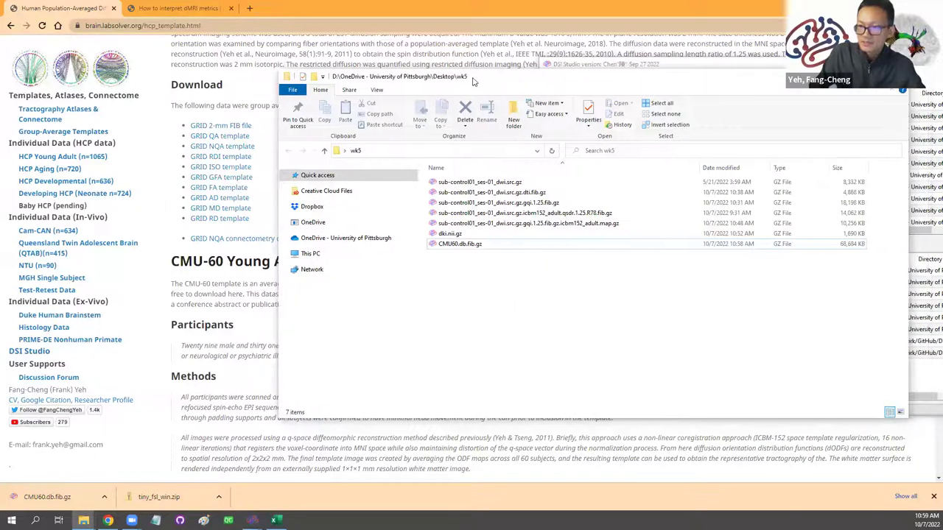
left_click_drag(250, 83, 252, 83)
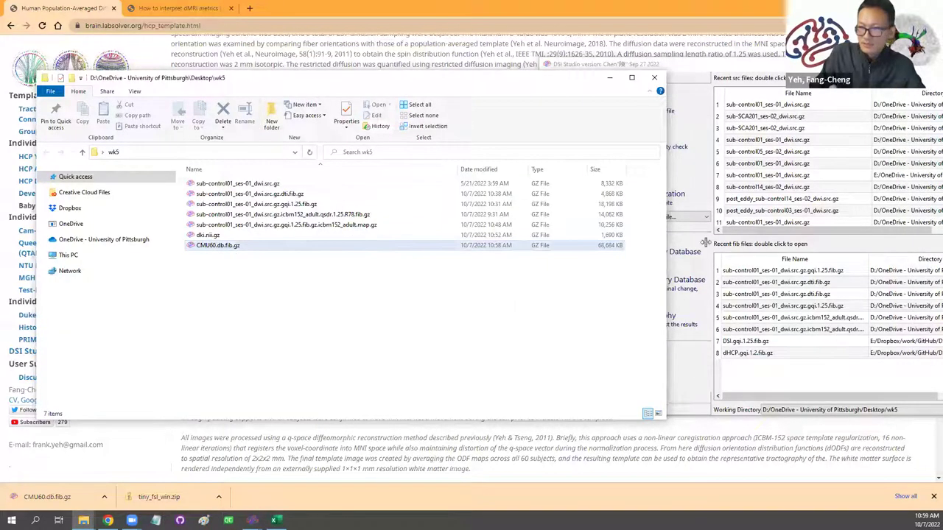
left_click(743, 73)
left_click_drag(231, 248, 707, 193)
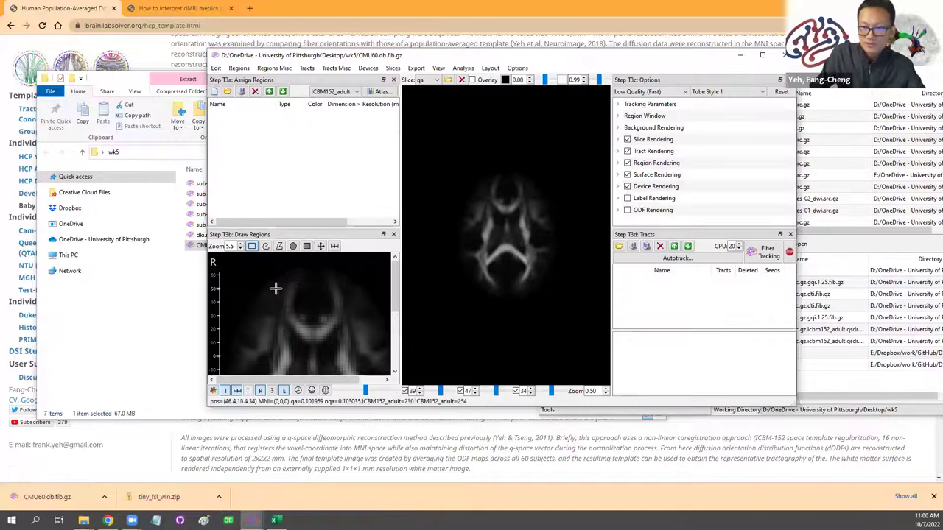
Step: Draw a spherical region beside the anterior white matter on the axial slice and open its detailed region statistics
left_click(293, 246)
left_click(271, 315)
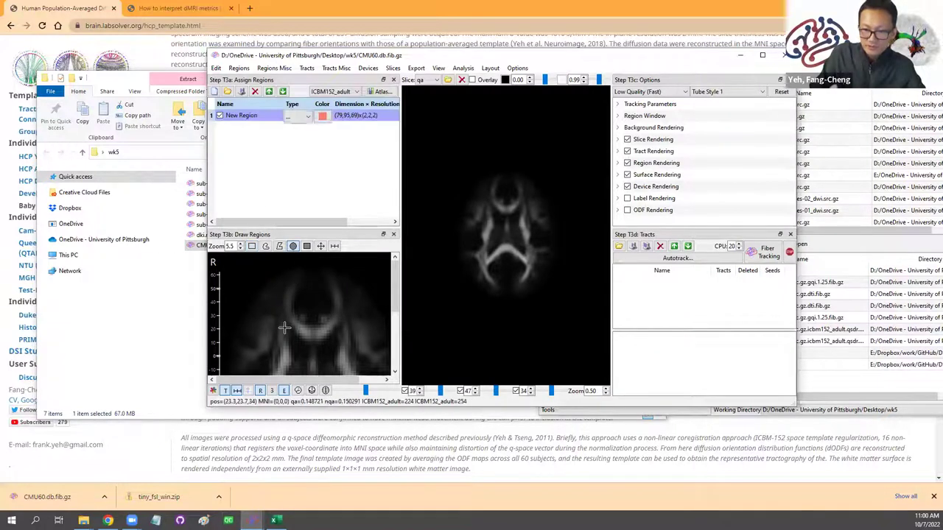
left_click(238, 68)
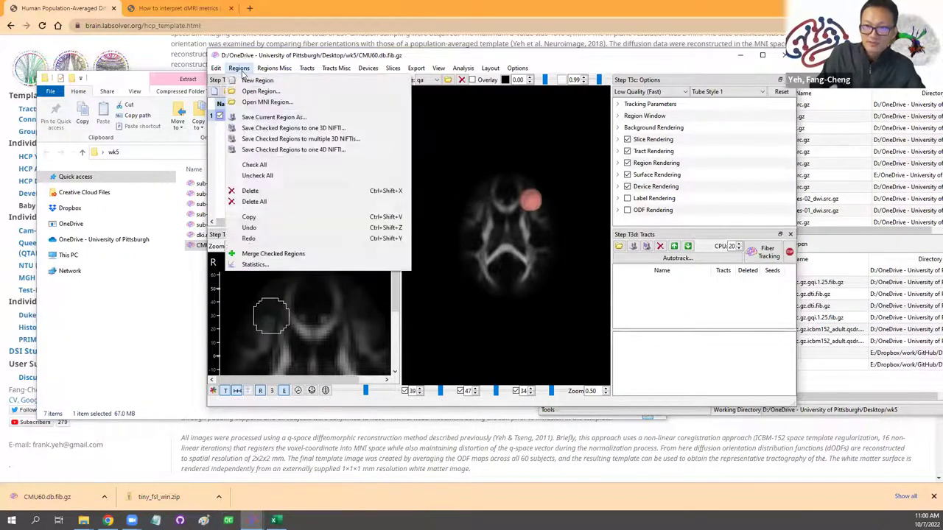
left_click(328, 267)
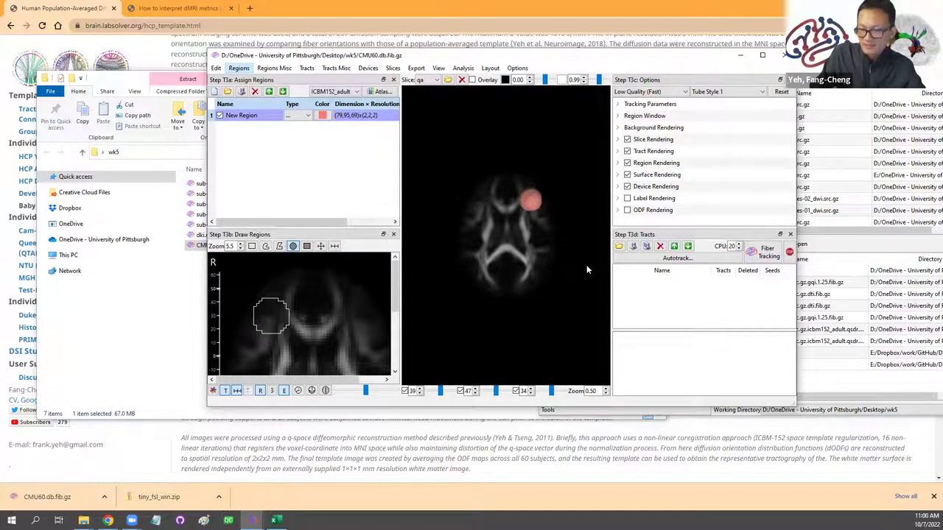
left_click(538, 265)
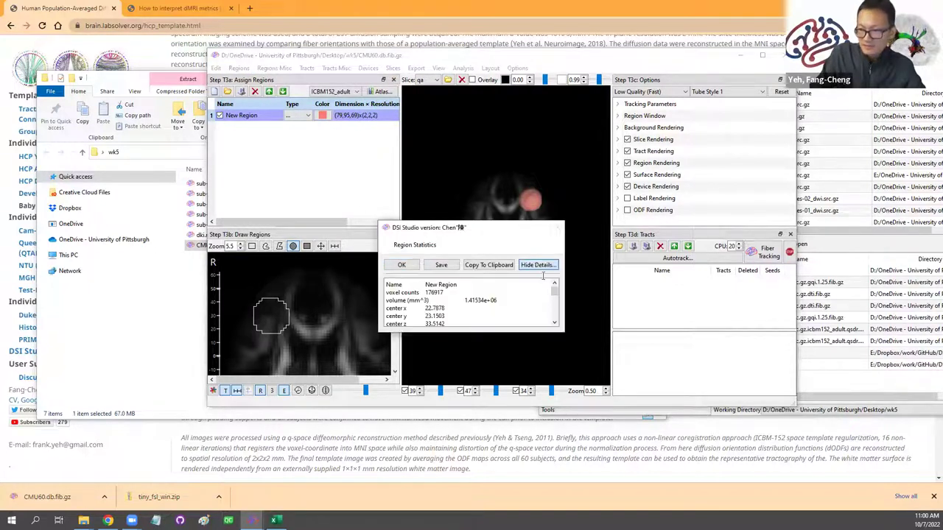
Step: Review the per-subject mean_qa entries in the region statistics, copy the full list to the clipboard and close the report
scroll(555, 325, "down", 10)
left_click_drag(556, 295, 556, 304)
scroll(485, 293, "down", 10)
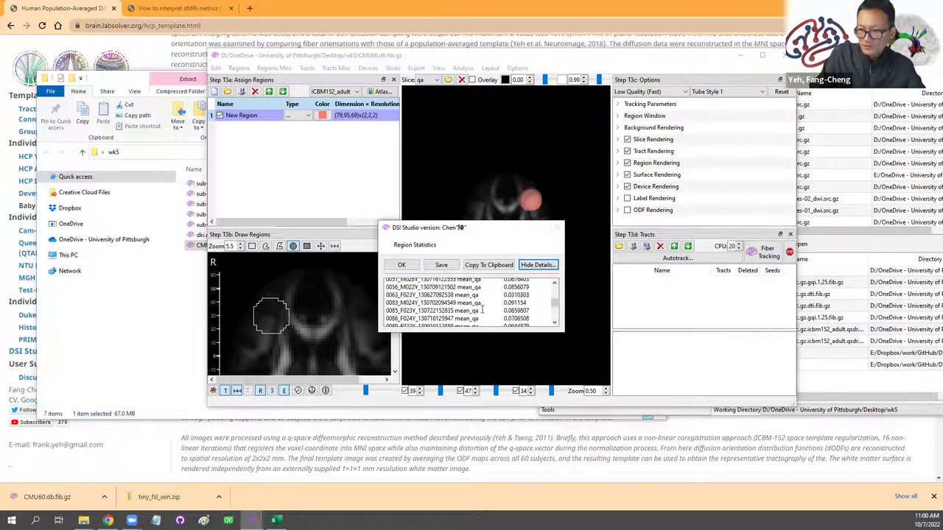
left_click(402, 264)
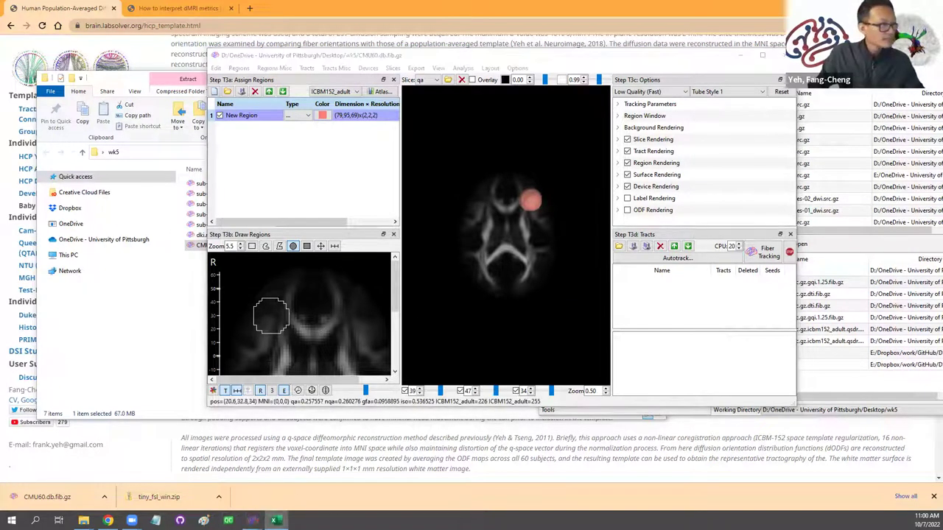
Step: Switch to Excel, paste the region statistics into a new sheet of Book1 and widen column A to fit the names
key("alt+Tab")
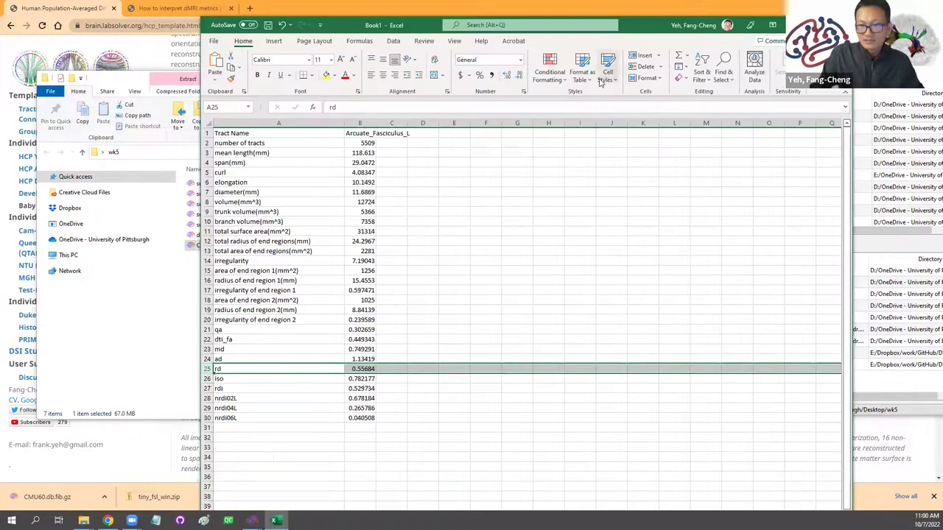
key("super+Up")
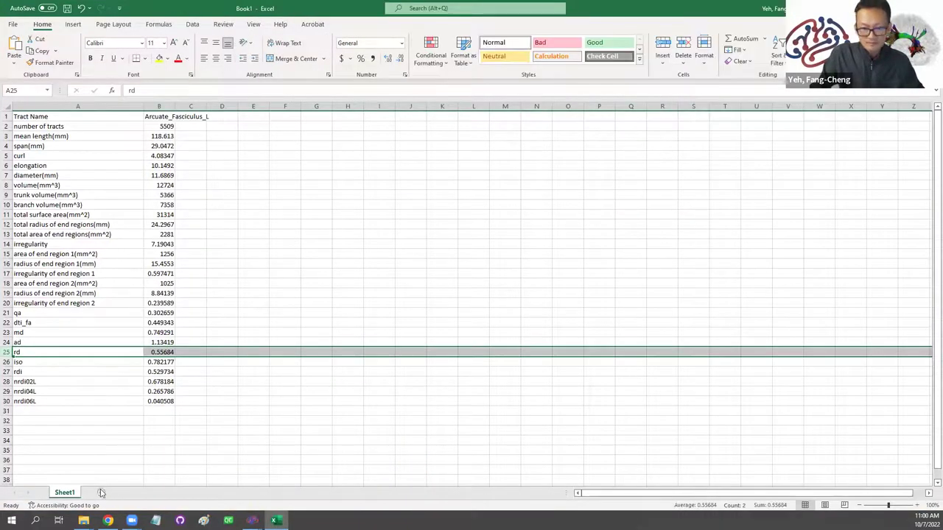
left_click(101, 492)
key("ctrl+v")
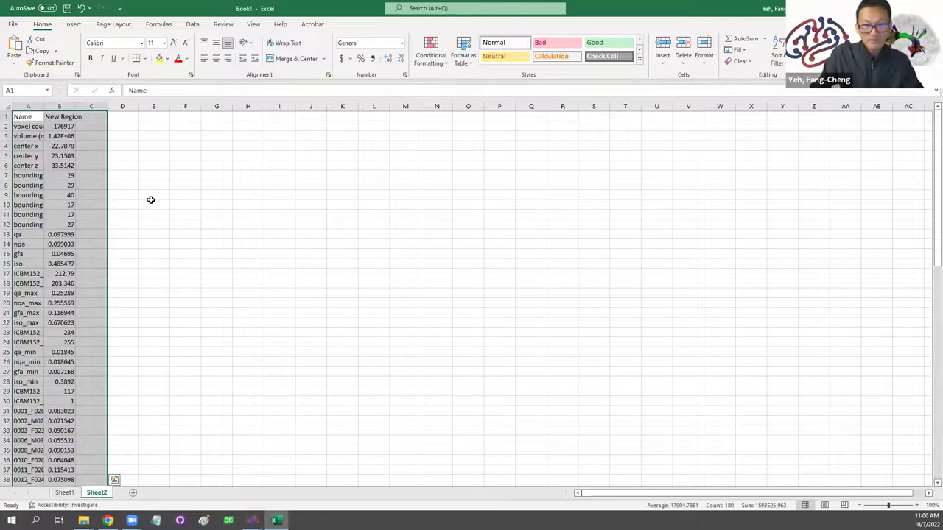
left_click_drag(44, 106, 208, 107)
Step: Examine the per-subject mean_qa values in rows 31 to 90 of Sheet2, from the first subject to the last
scroll(282, 246, "down", 4)
scroll(365, 232, "down", 3)
scroll(354, 253, "down", 14)
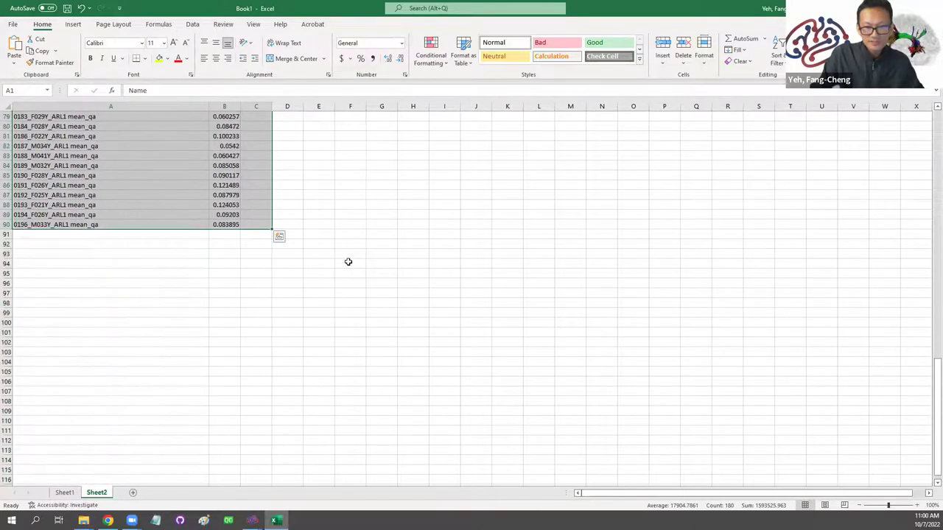
left_click(215, 294)
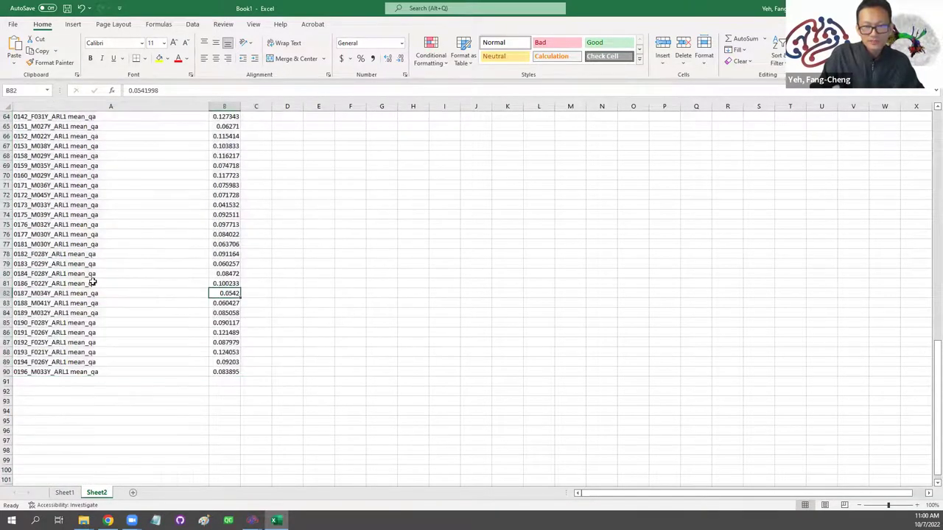
scroll(143, 349, "up", 5)
scroll(143, 349, "up", 9)
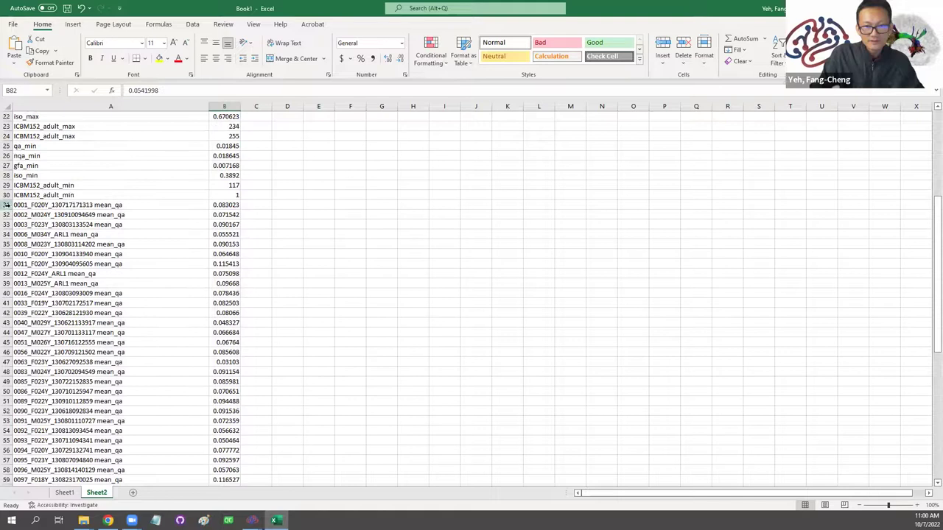
left_click(28, 206)
scroll(41, 220, "down", 13)
left_click(84, 401)
scroll(111, 391, "up", 15)
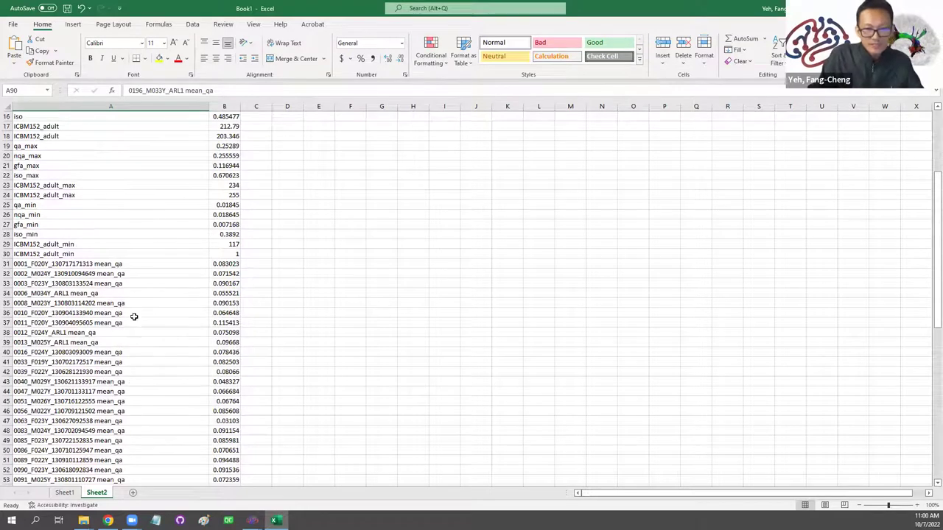
left_click(125, 264)
left_click(7, 264)
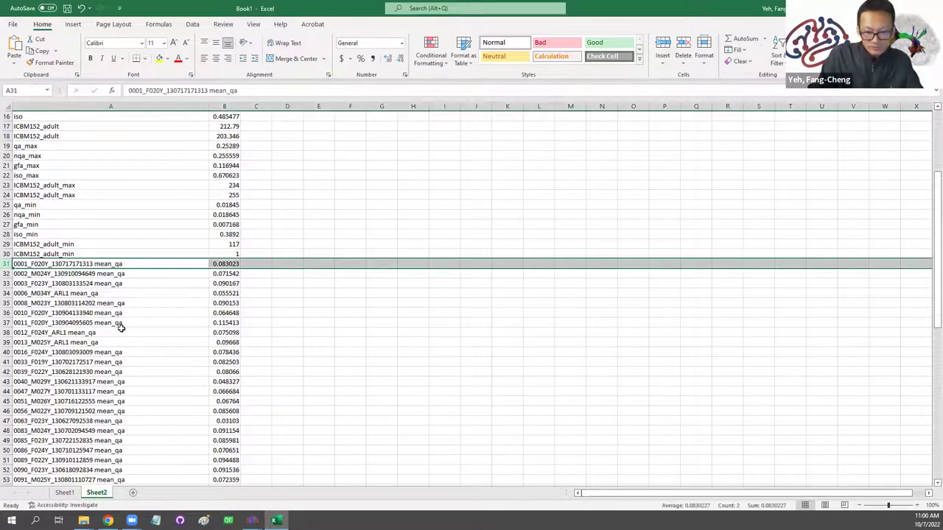
scroll(123, 338, "down", 12)
scroll(123, 338, "down", 4)
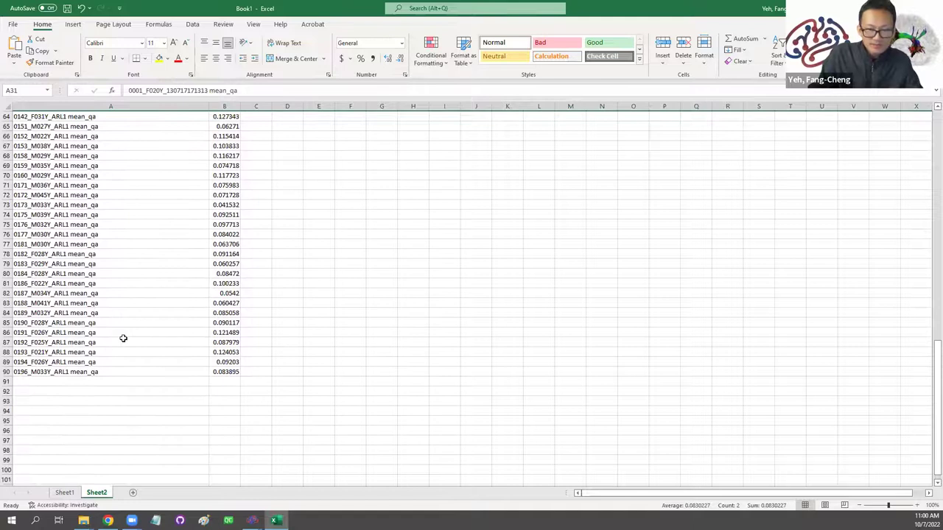
scroll(120, 346, "up", 13)
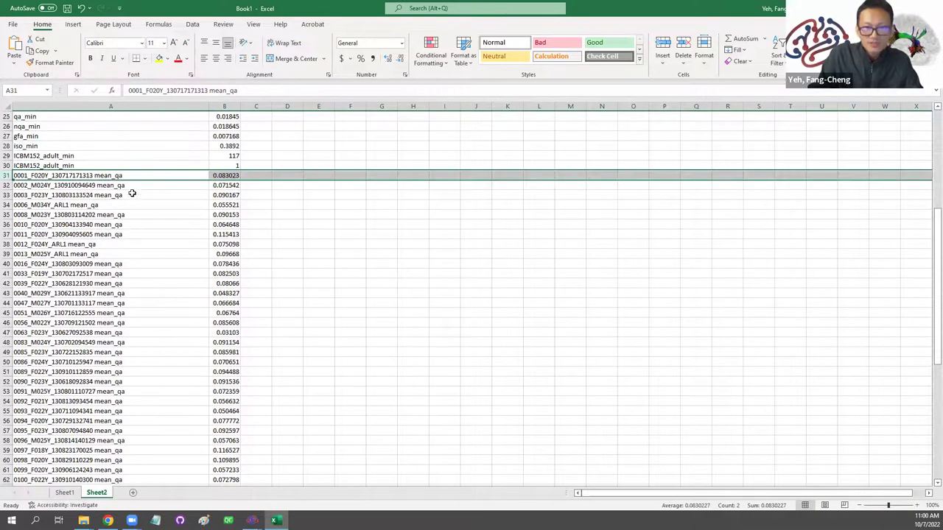
left_click(127, 175)
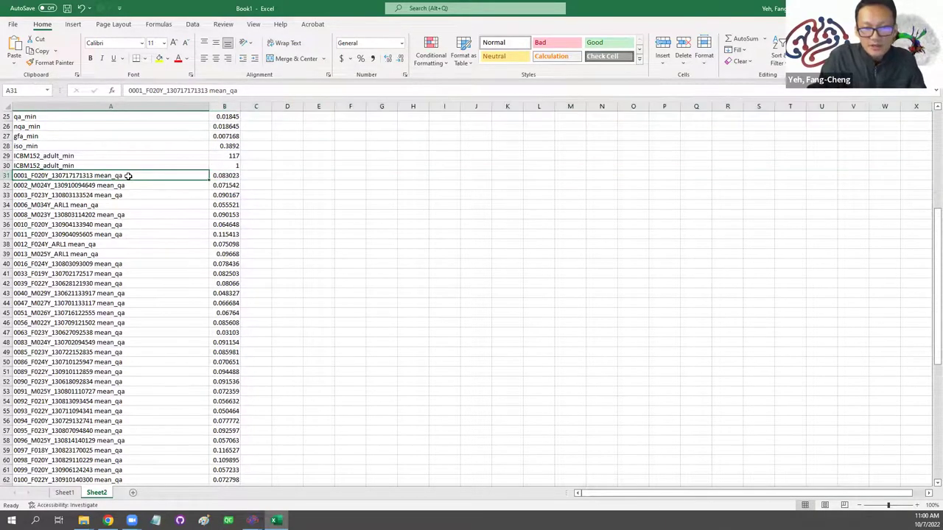
left_click(154, 206)
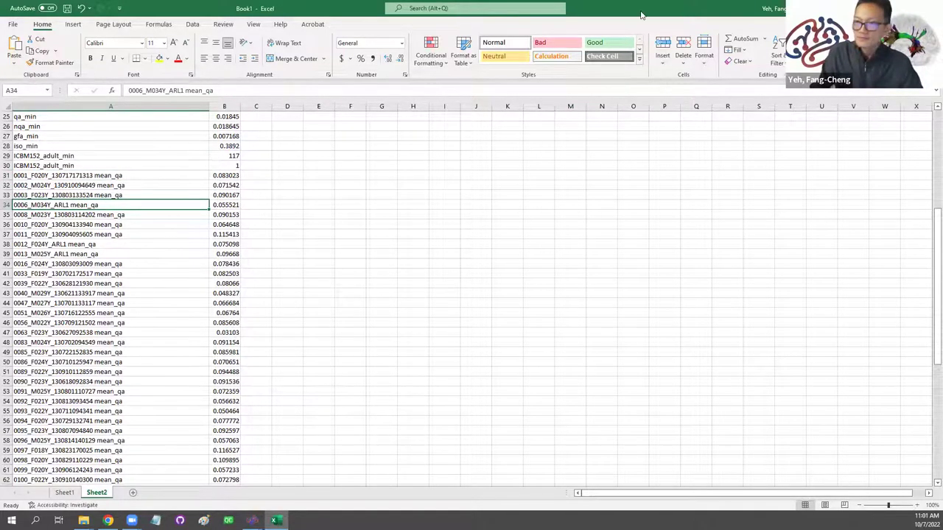
Step: Switch to Chrome, return to the Diffusion Models and Metrics practicum page and highlight "tract-based analysis" in assignment item 6
key("alt+Tab")
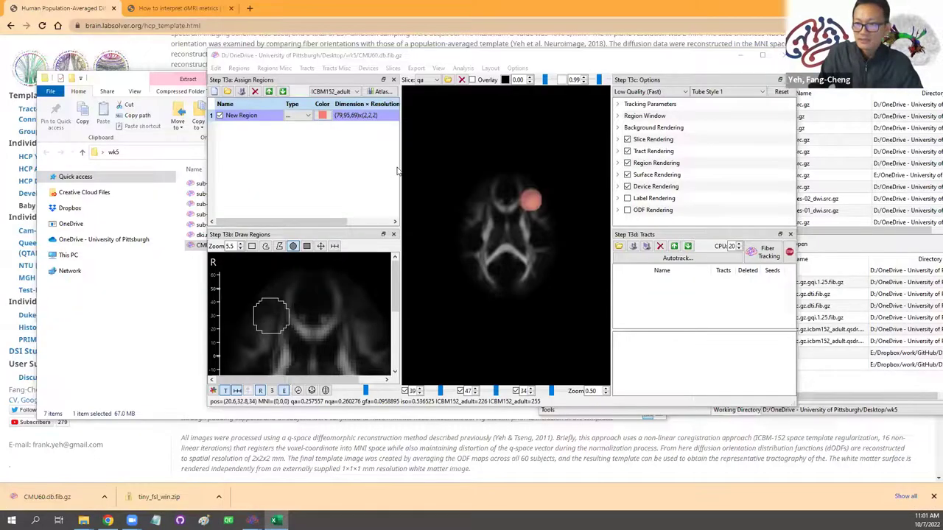
left_click_drag(507, 250, 514, 218)
left_click(321, 456)
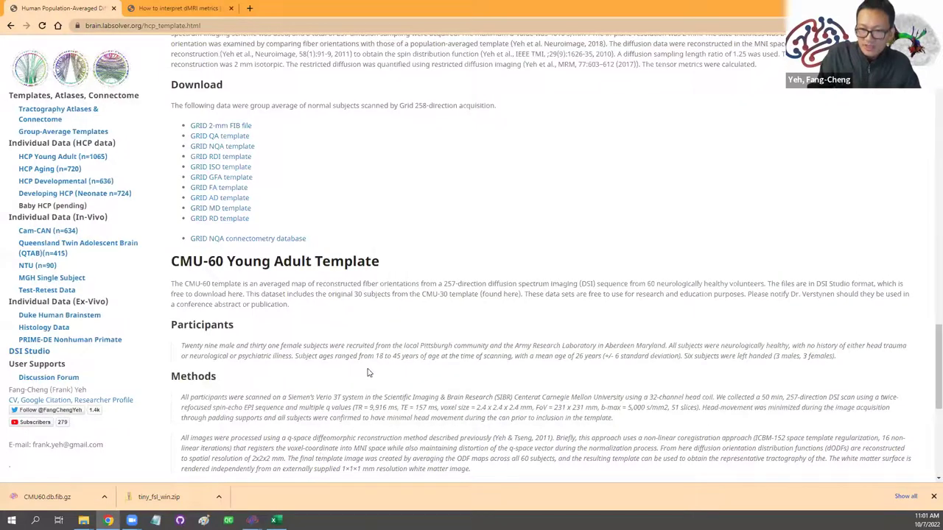
left_click(10, 25)
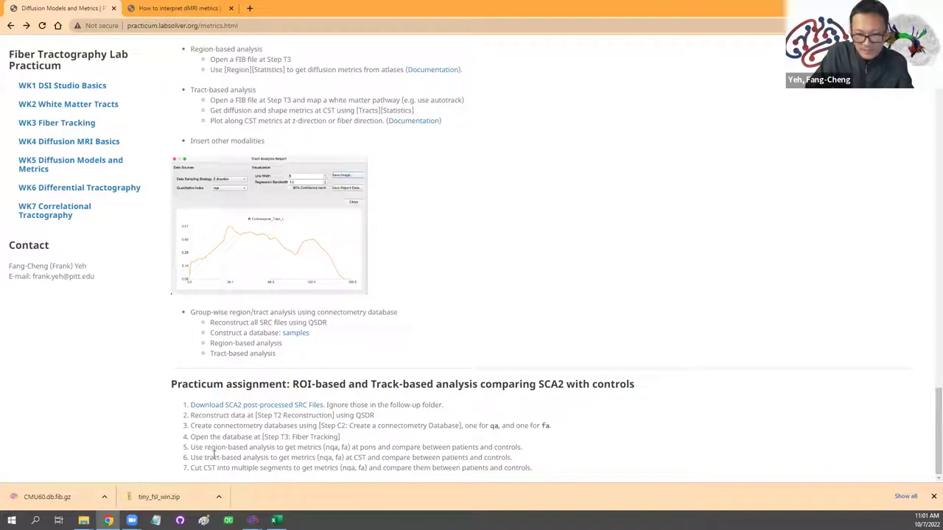
left_click_drag(203, 458, 271, 458)
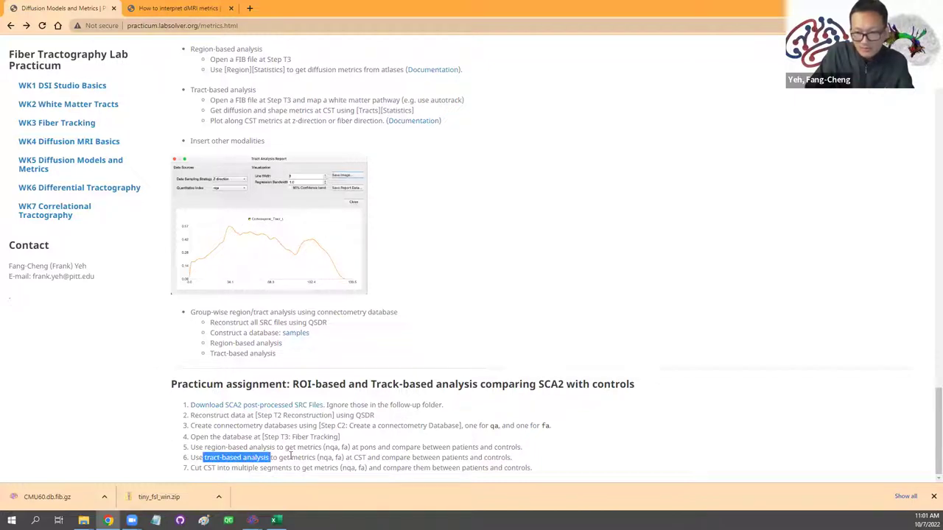